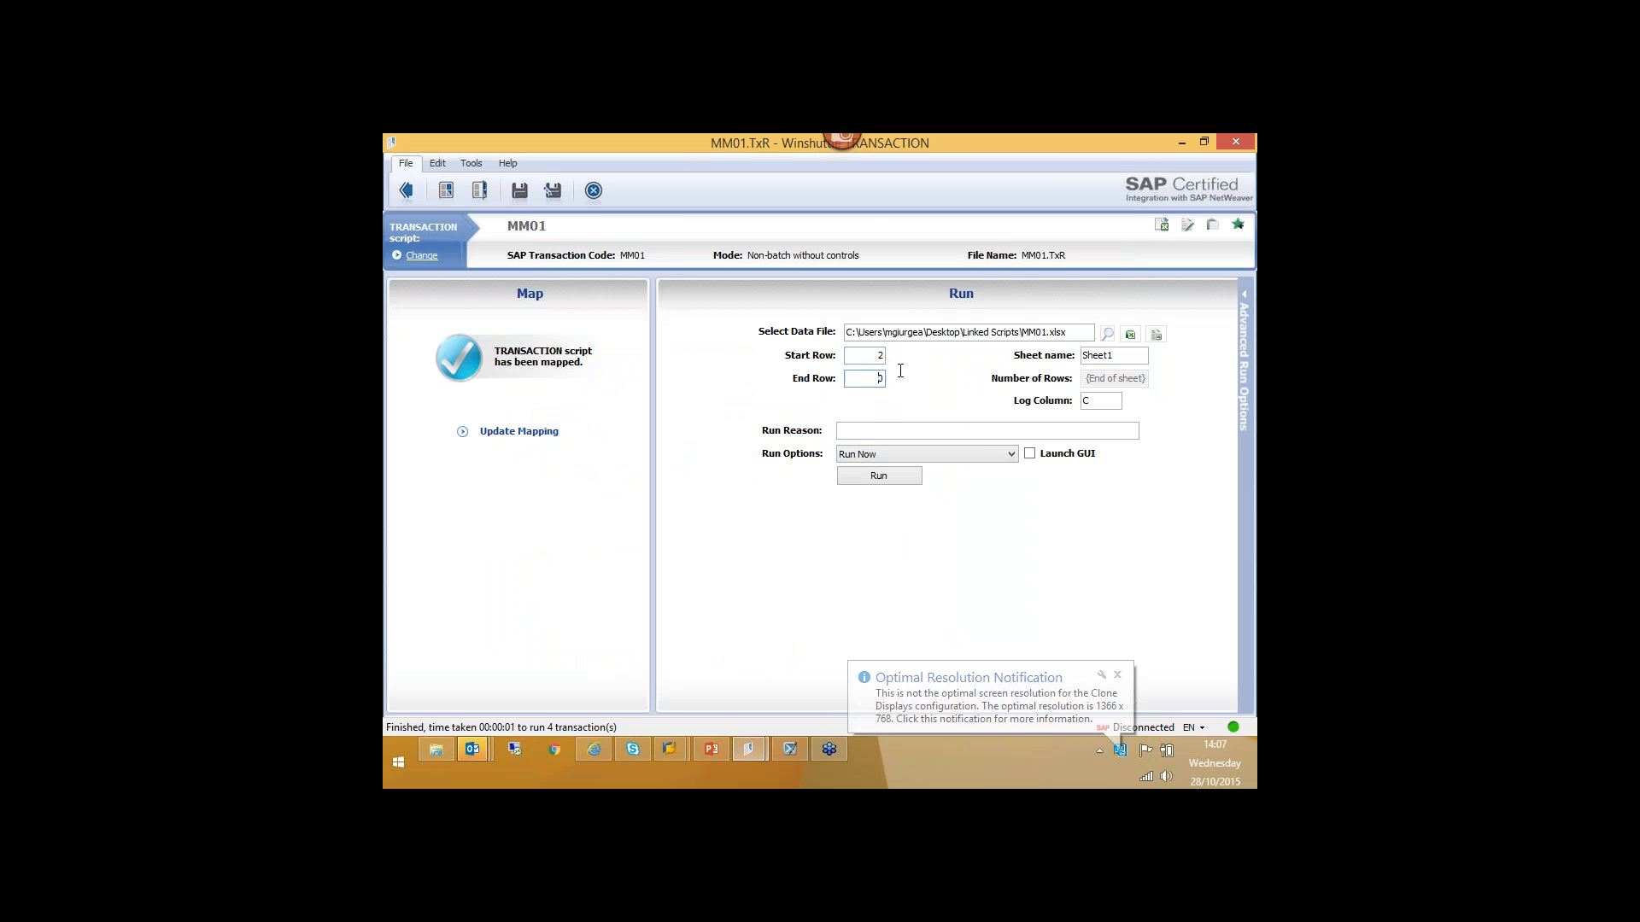
# - Link MM01 to the MM02 MG 151001 TRANSACTION script, carrying over the file, sheet, and start and end row
pyautogui.press('Tab')
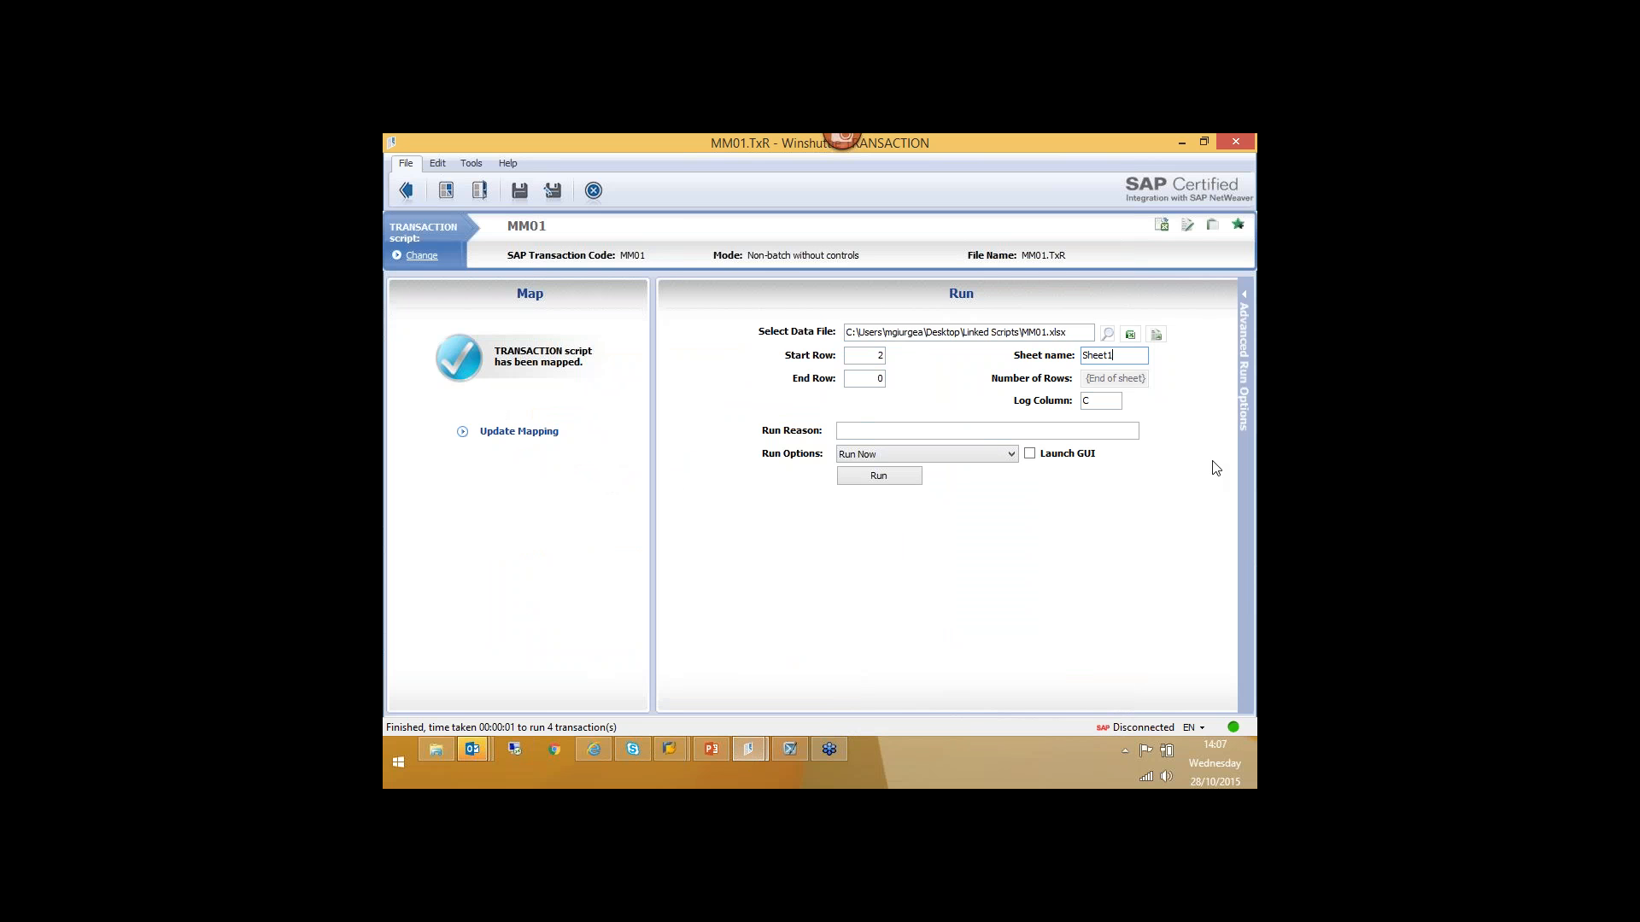
pyautogui.moveTo(1242, 311)
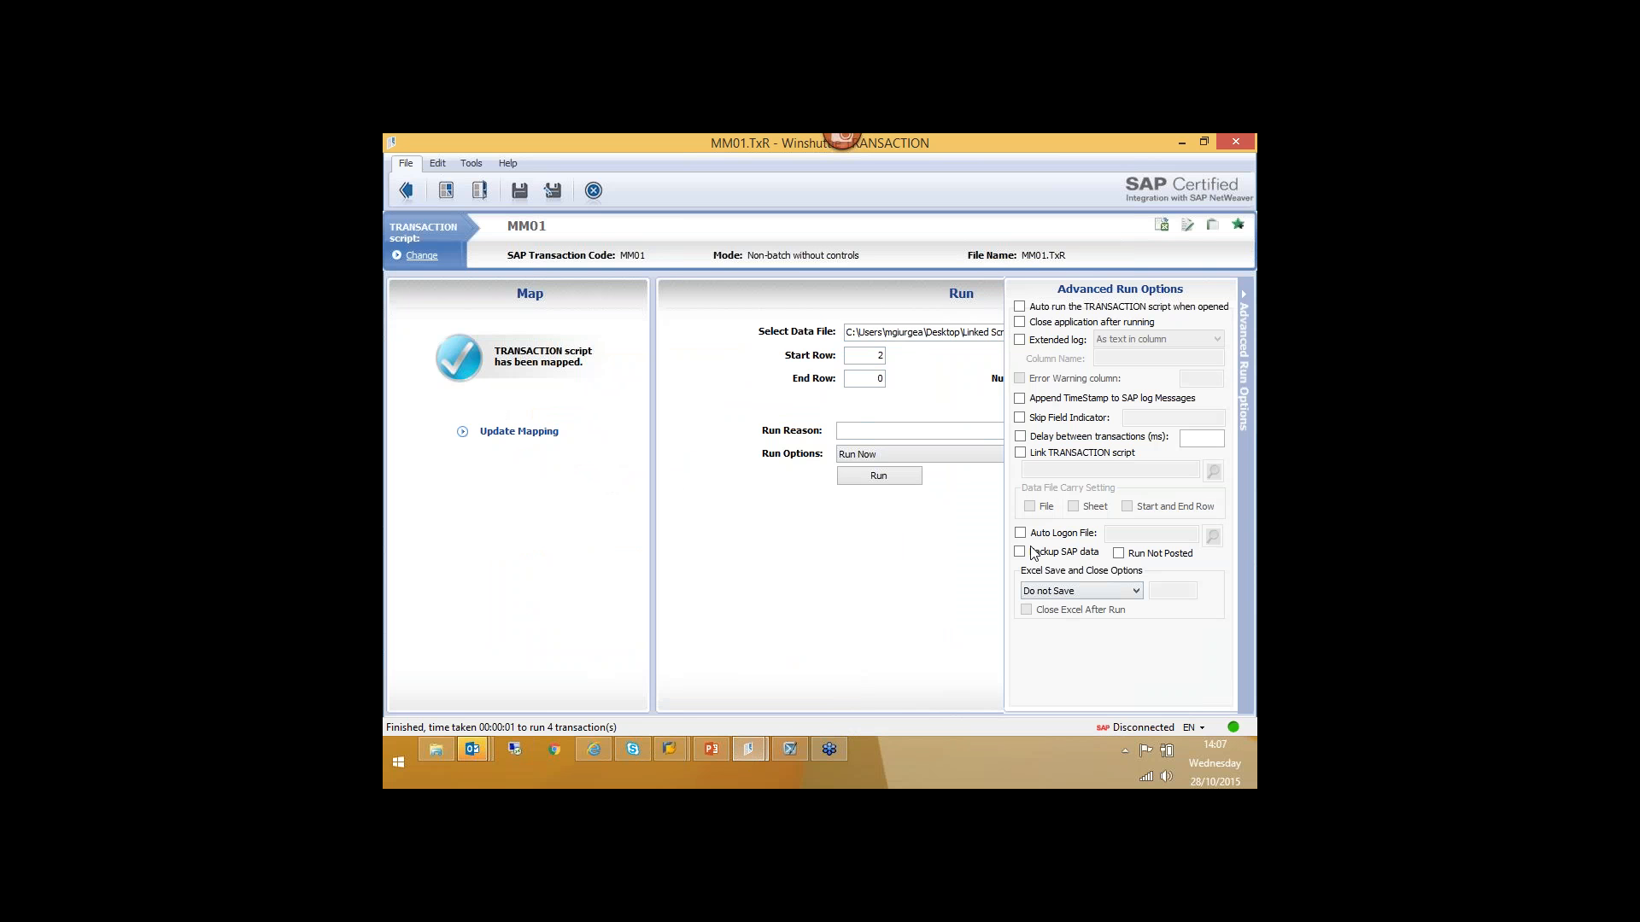
pyautogui.click(1020, 453)
pyautogui.click(1029, 506)
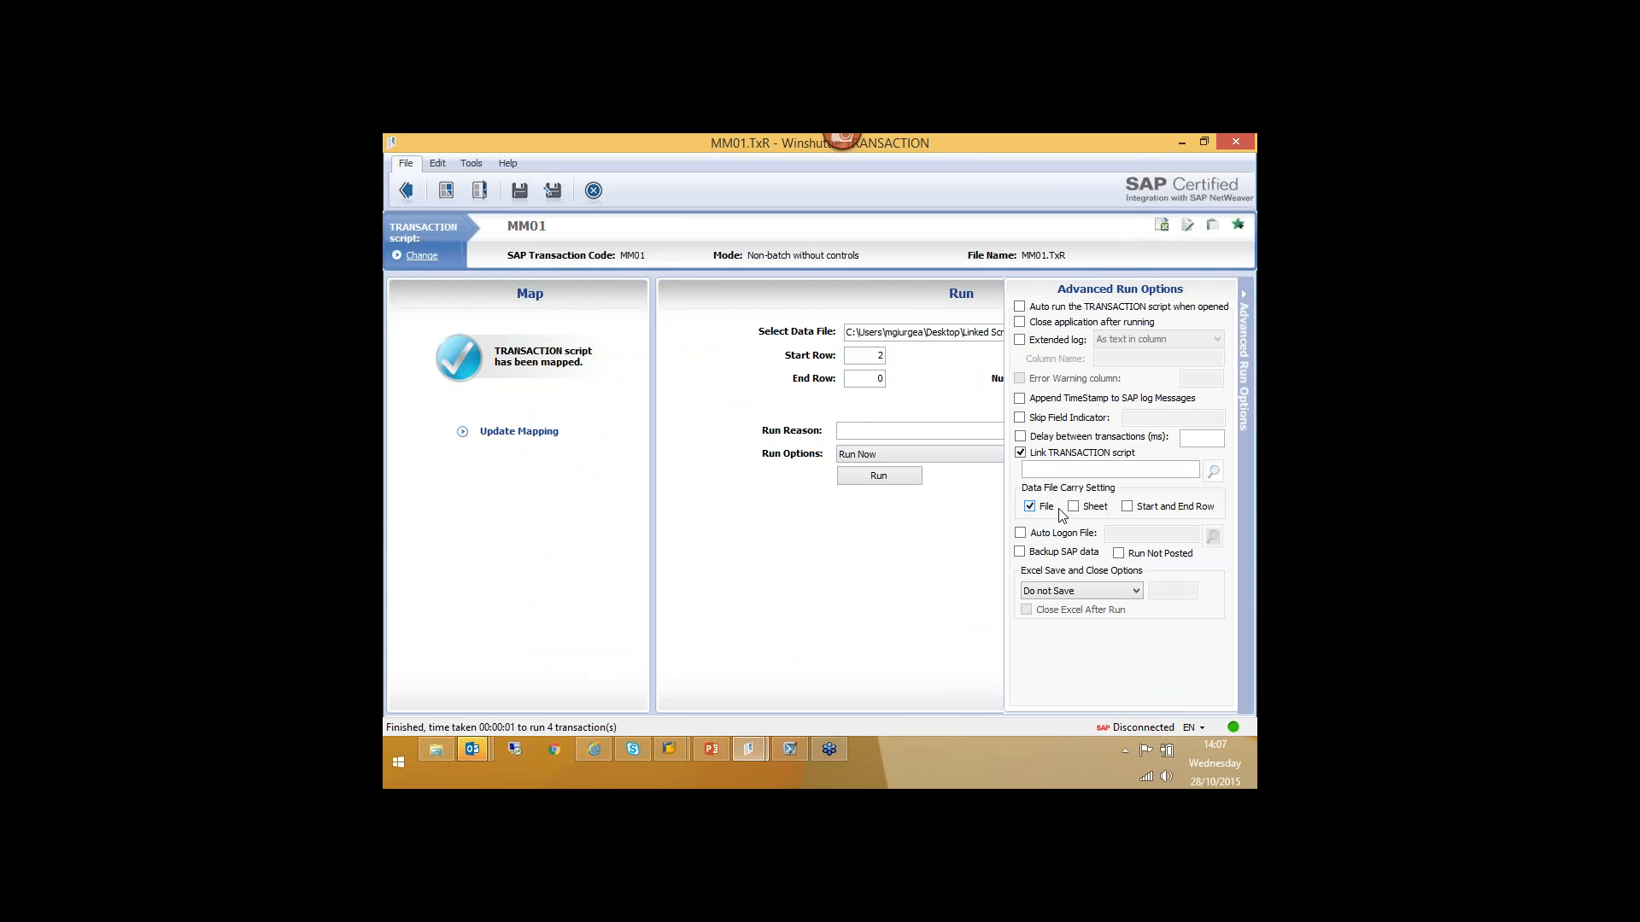
pyautogui.click(1073, 507)
pyautogui.click(1127, 507)
pyautogui.click(1214, 472)
pyautogui.click(793, 361)
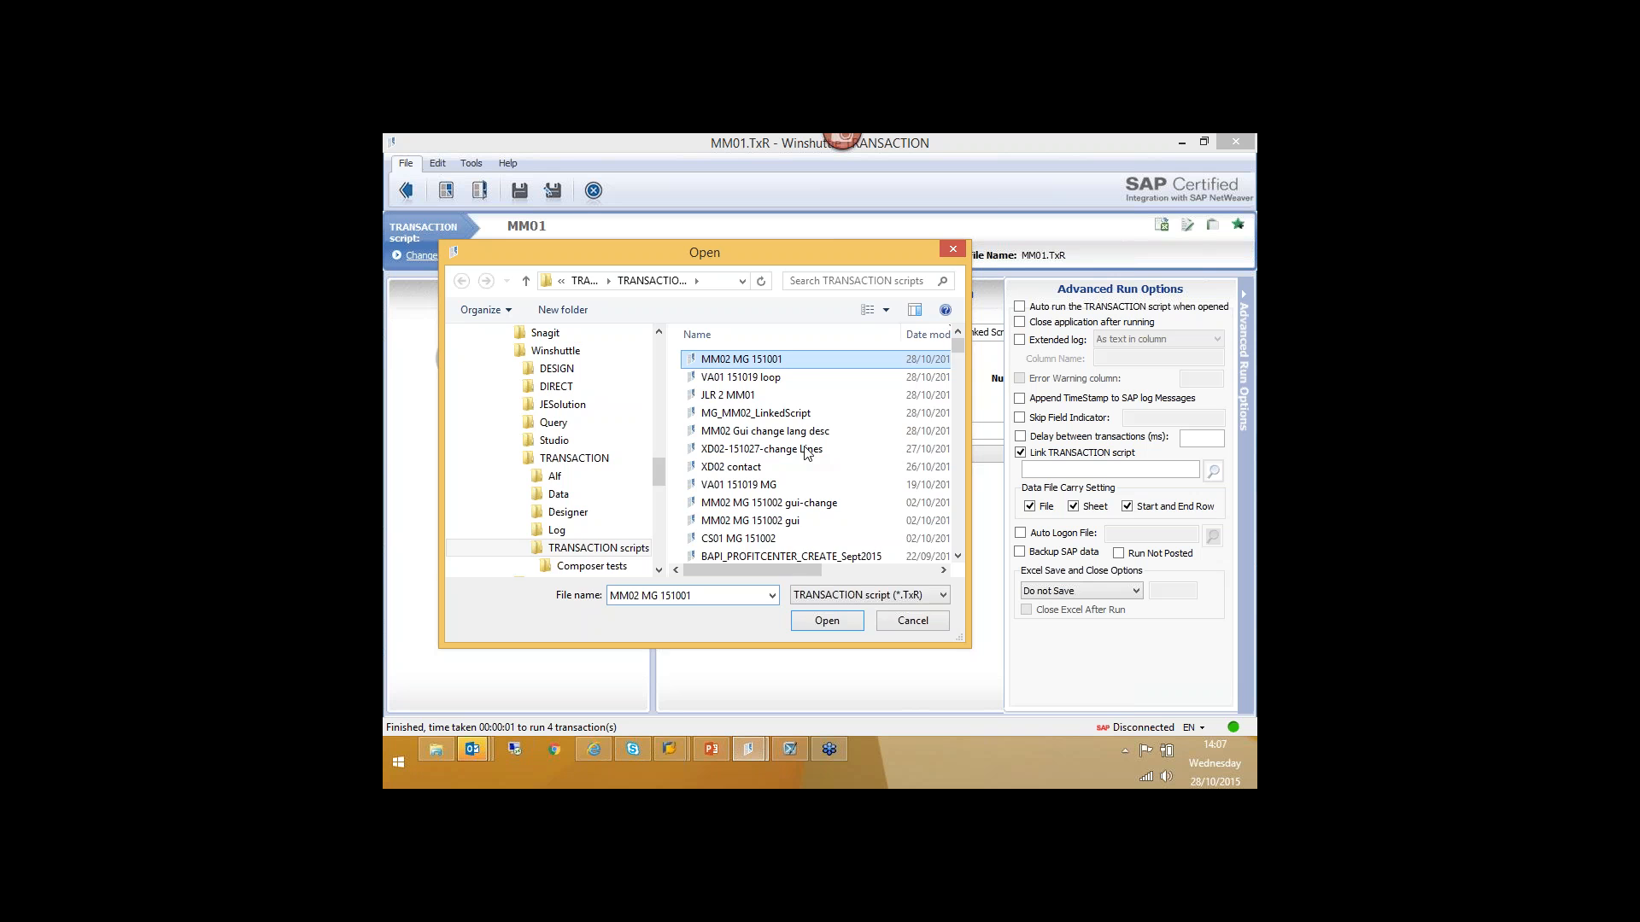
pyautogui.click(844, 618)
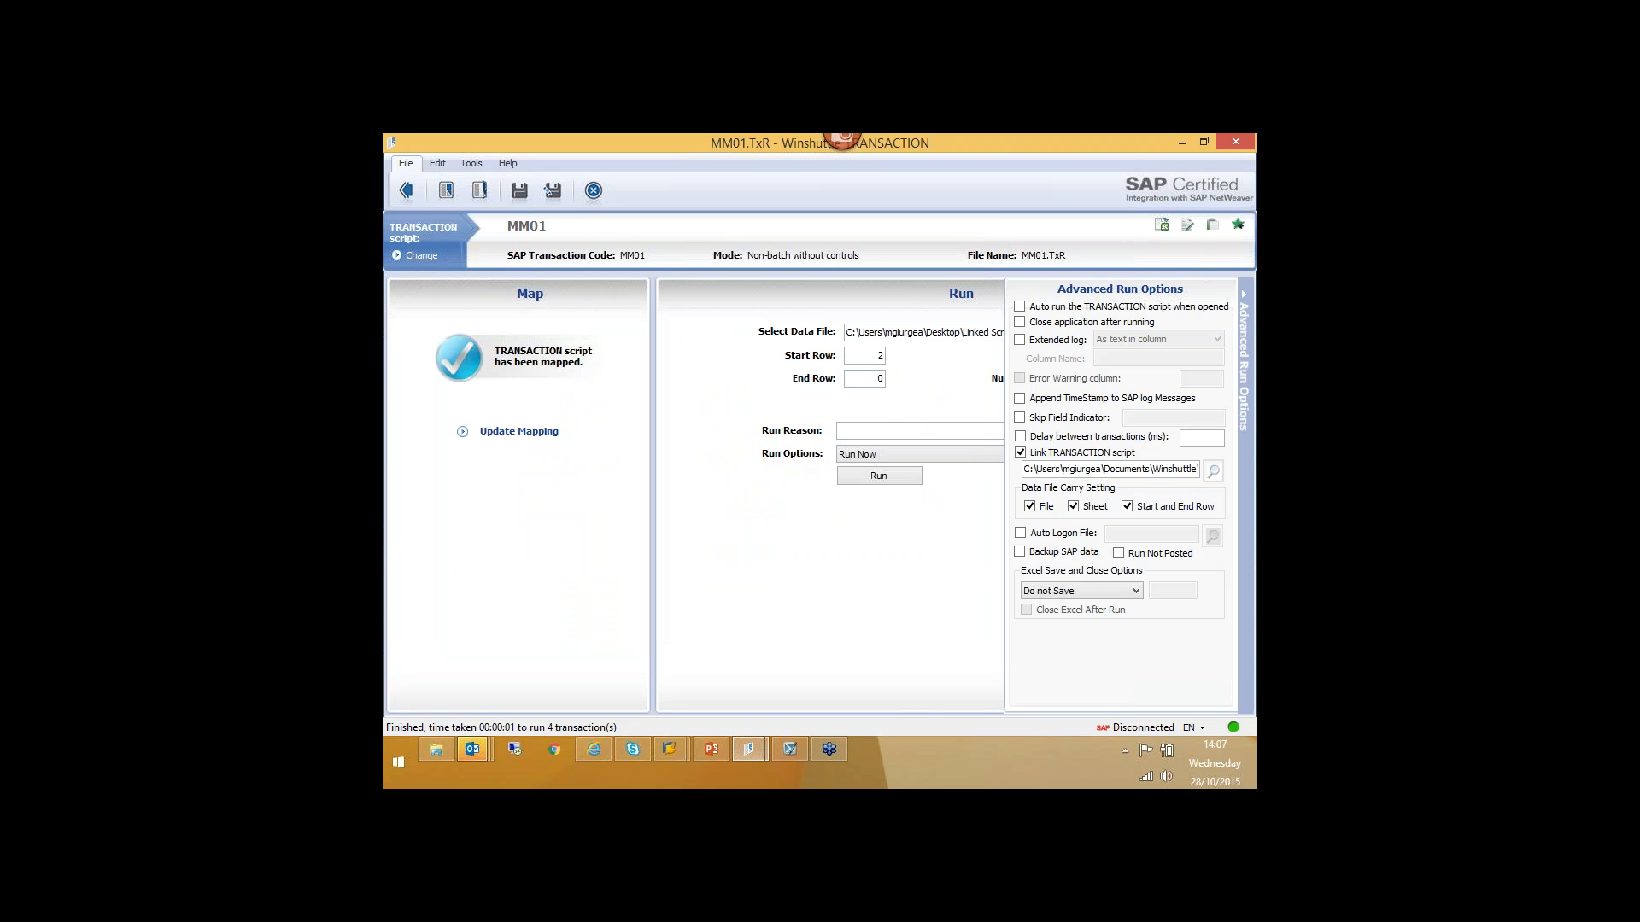
# - Review the Scenario A shared mapping file slide in PowerPoint, return to the MM01 script and collapse its advanced run options
pyautogui.click(709, 749)
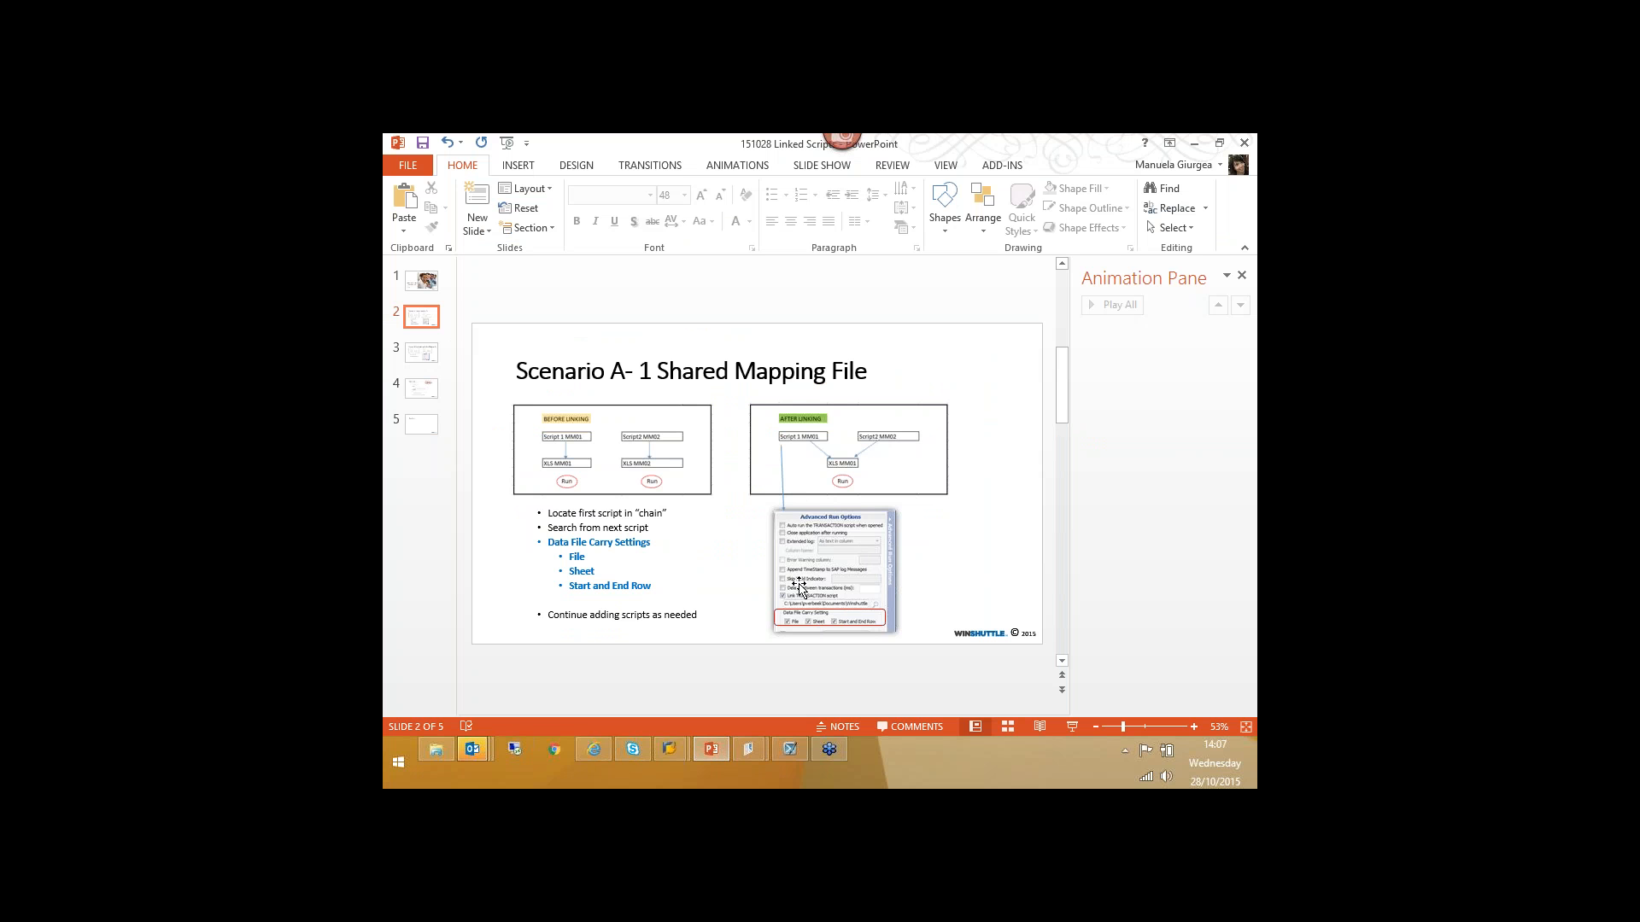
pyautogui.moveTo(765, 745)
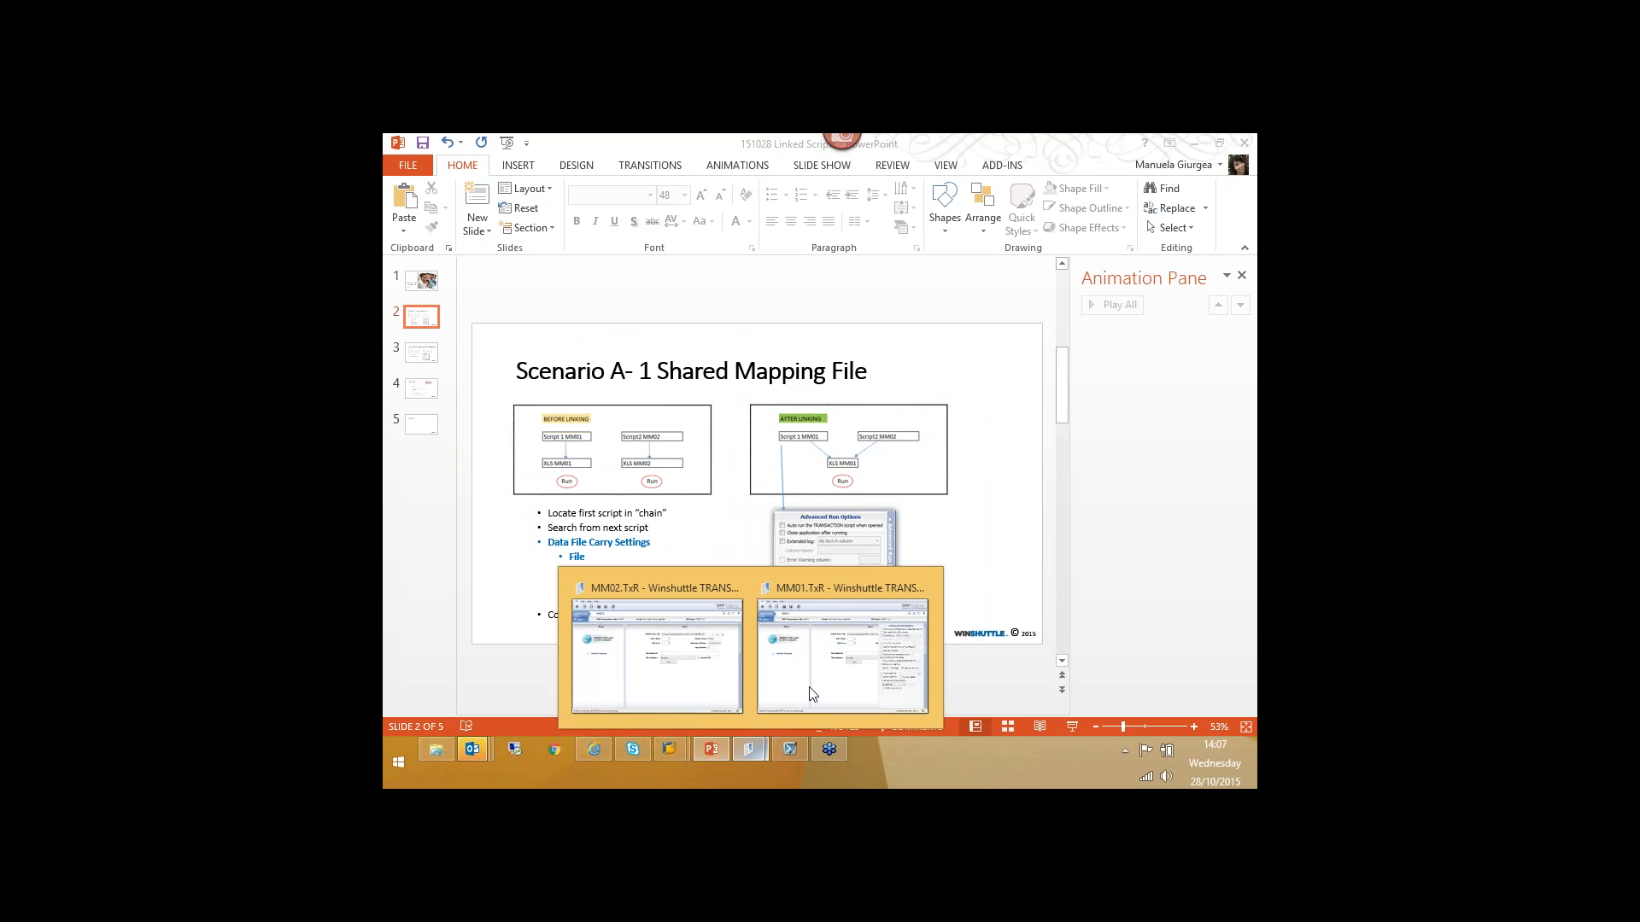
pyautogui.click(812, 695)
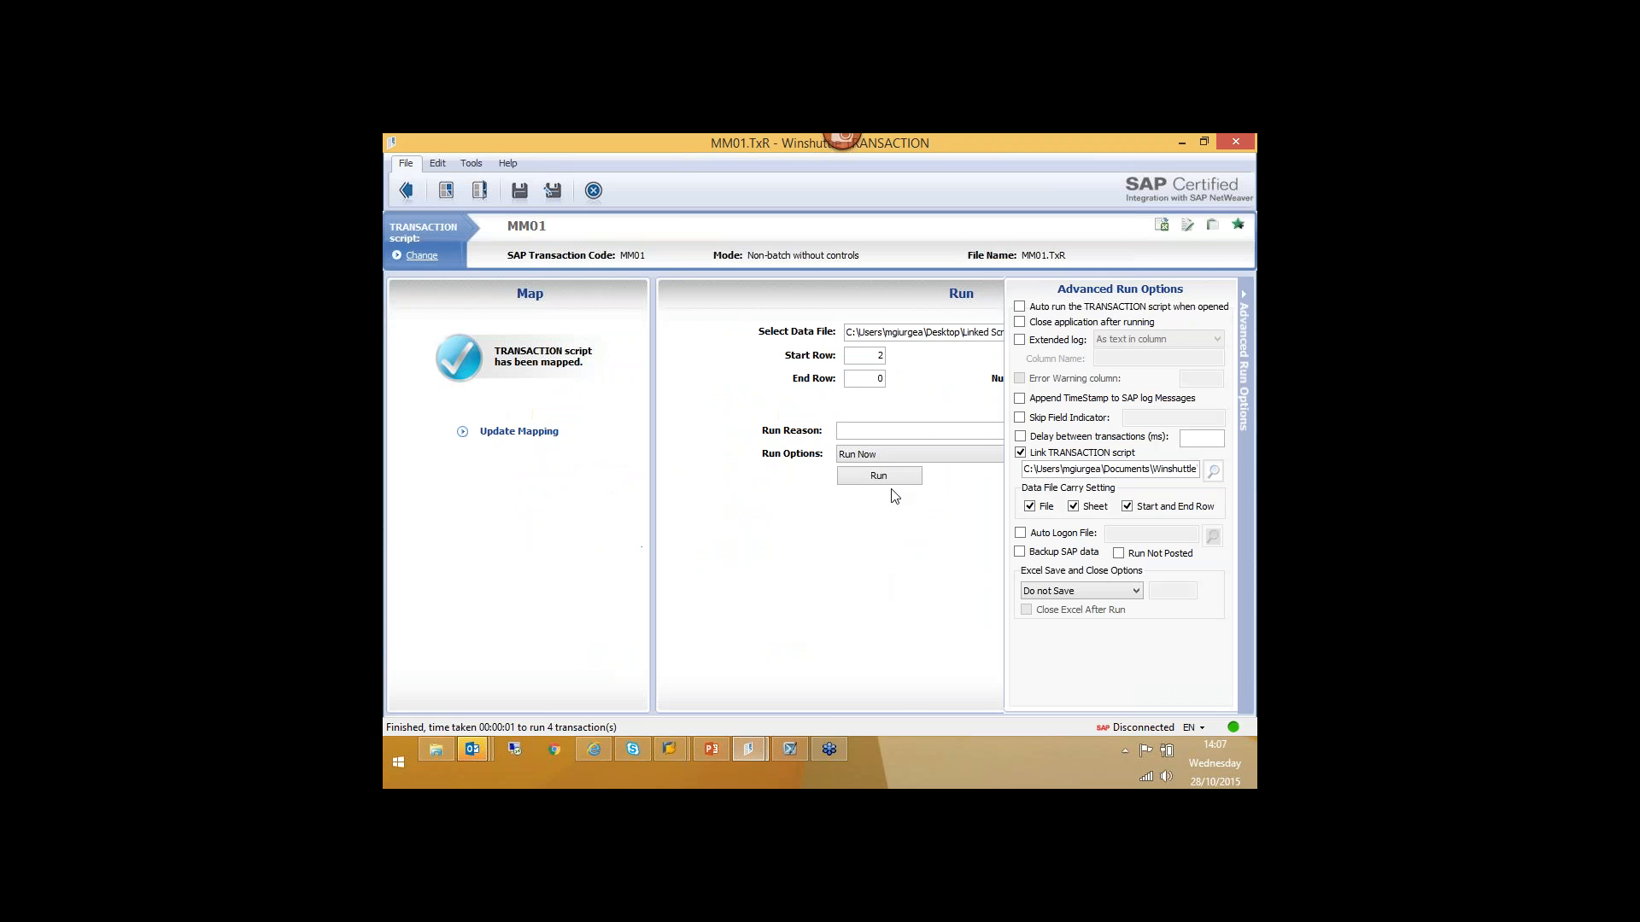
pyautogui.click(1248, 311)
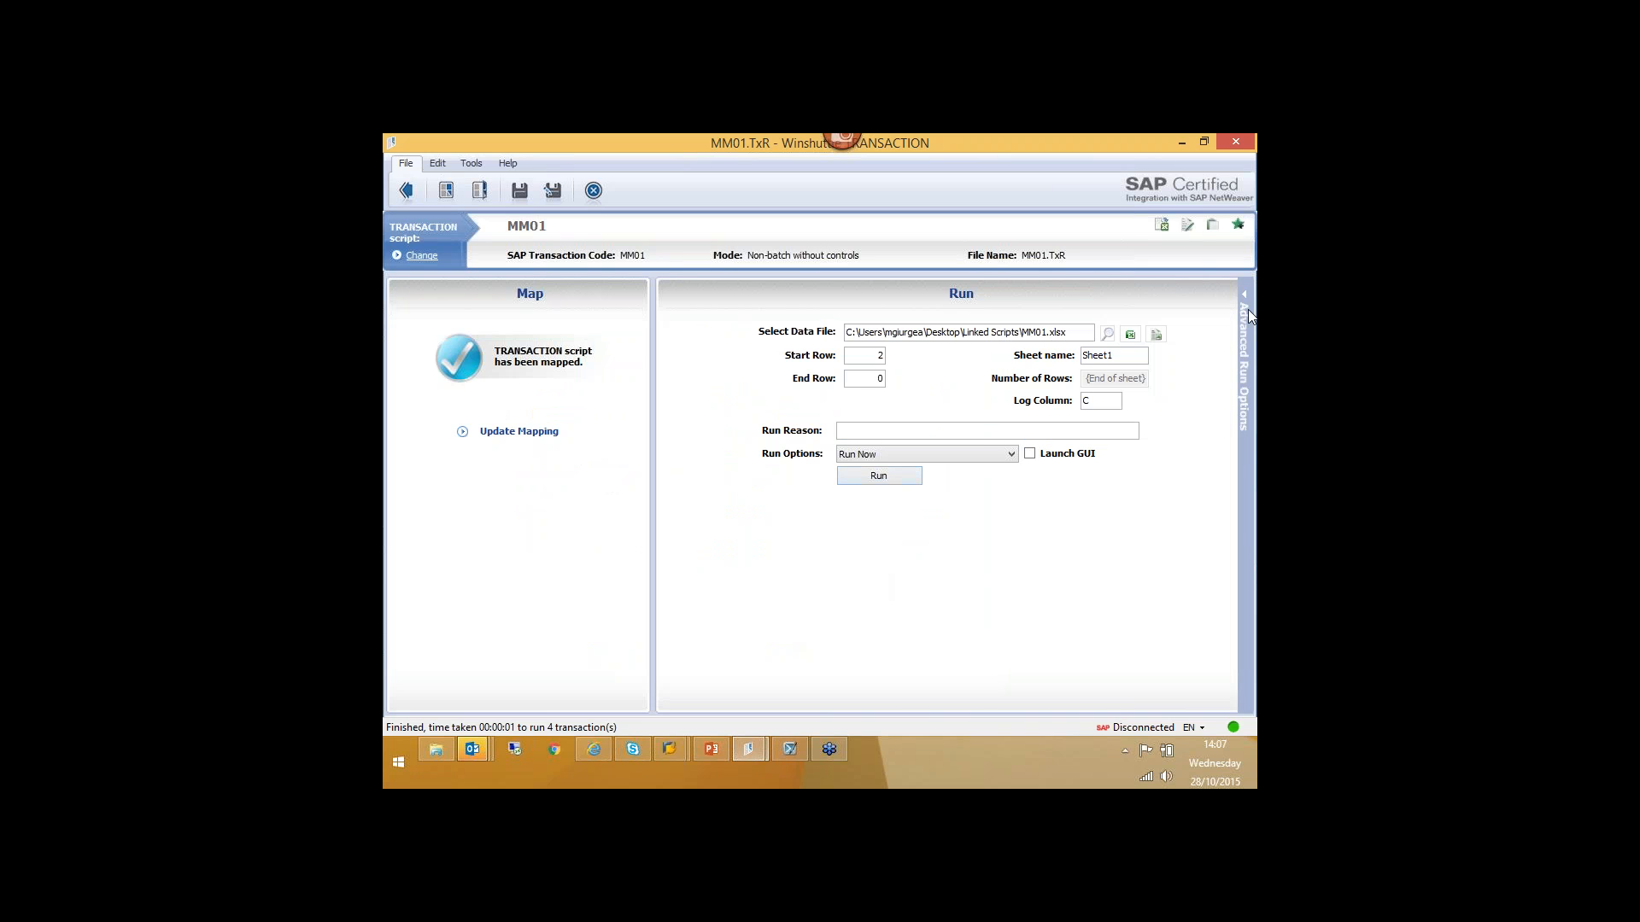
# - Close the MM01 and MM02 TRANSACTION scripts without saving their changes
pyautogui.click(1239, 142)
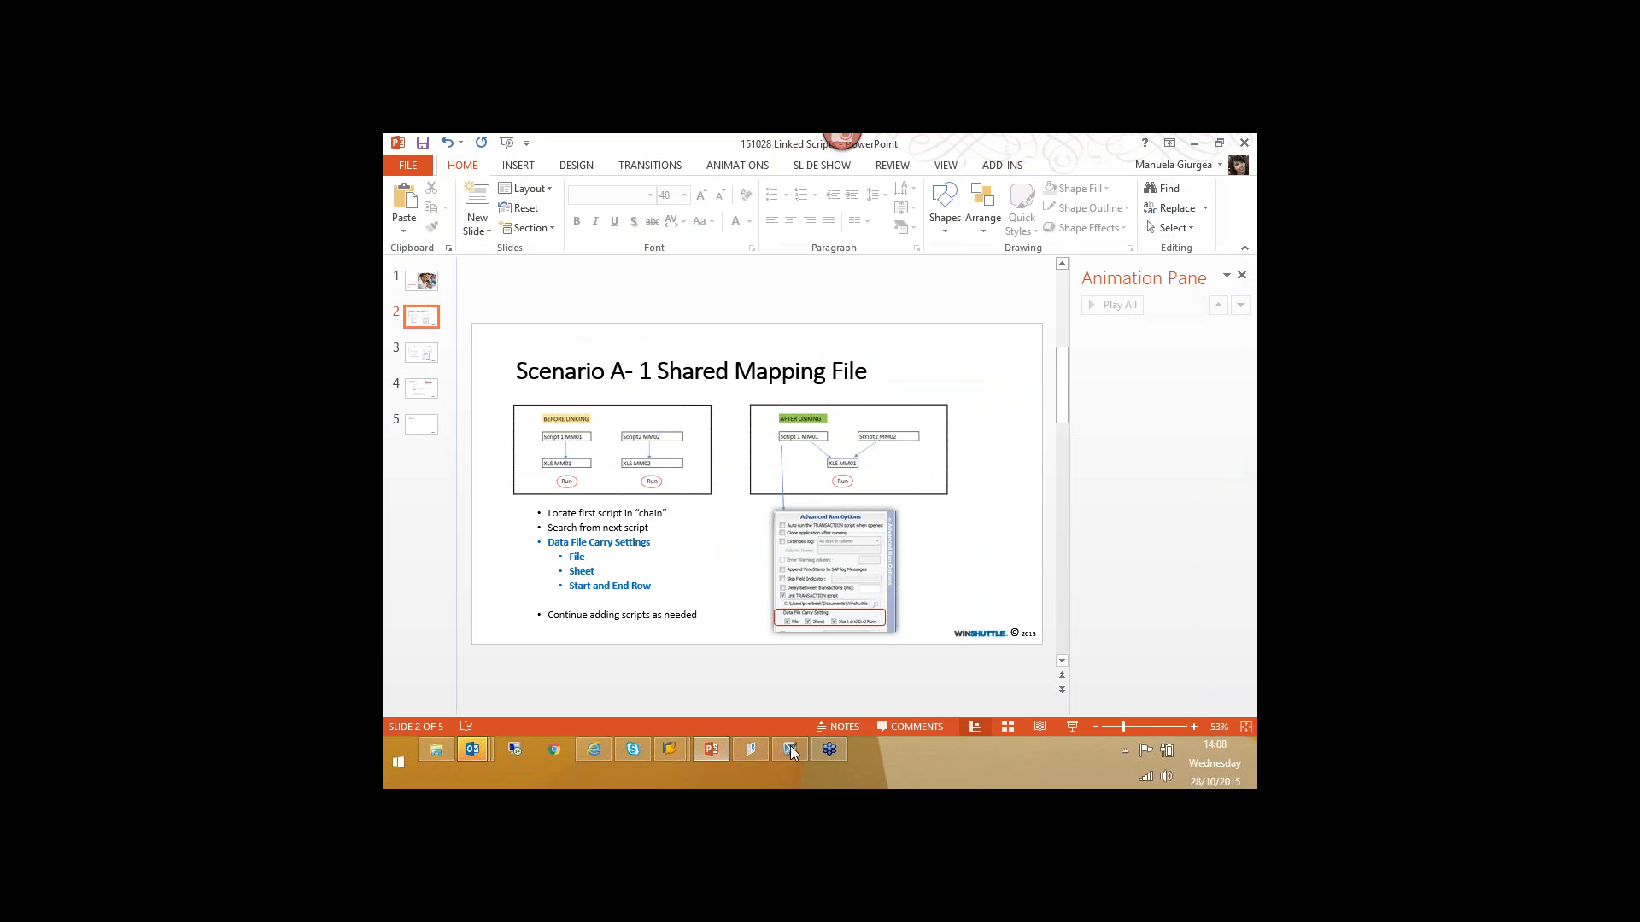
pyautogui.click(752, 750)
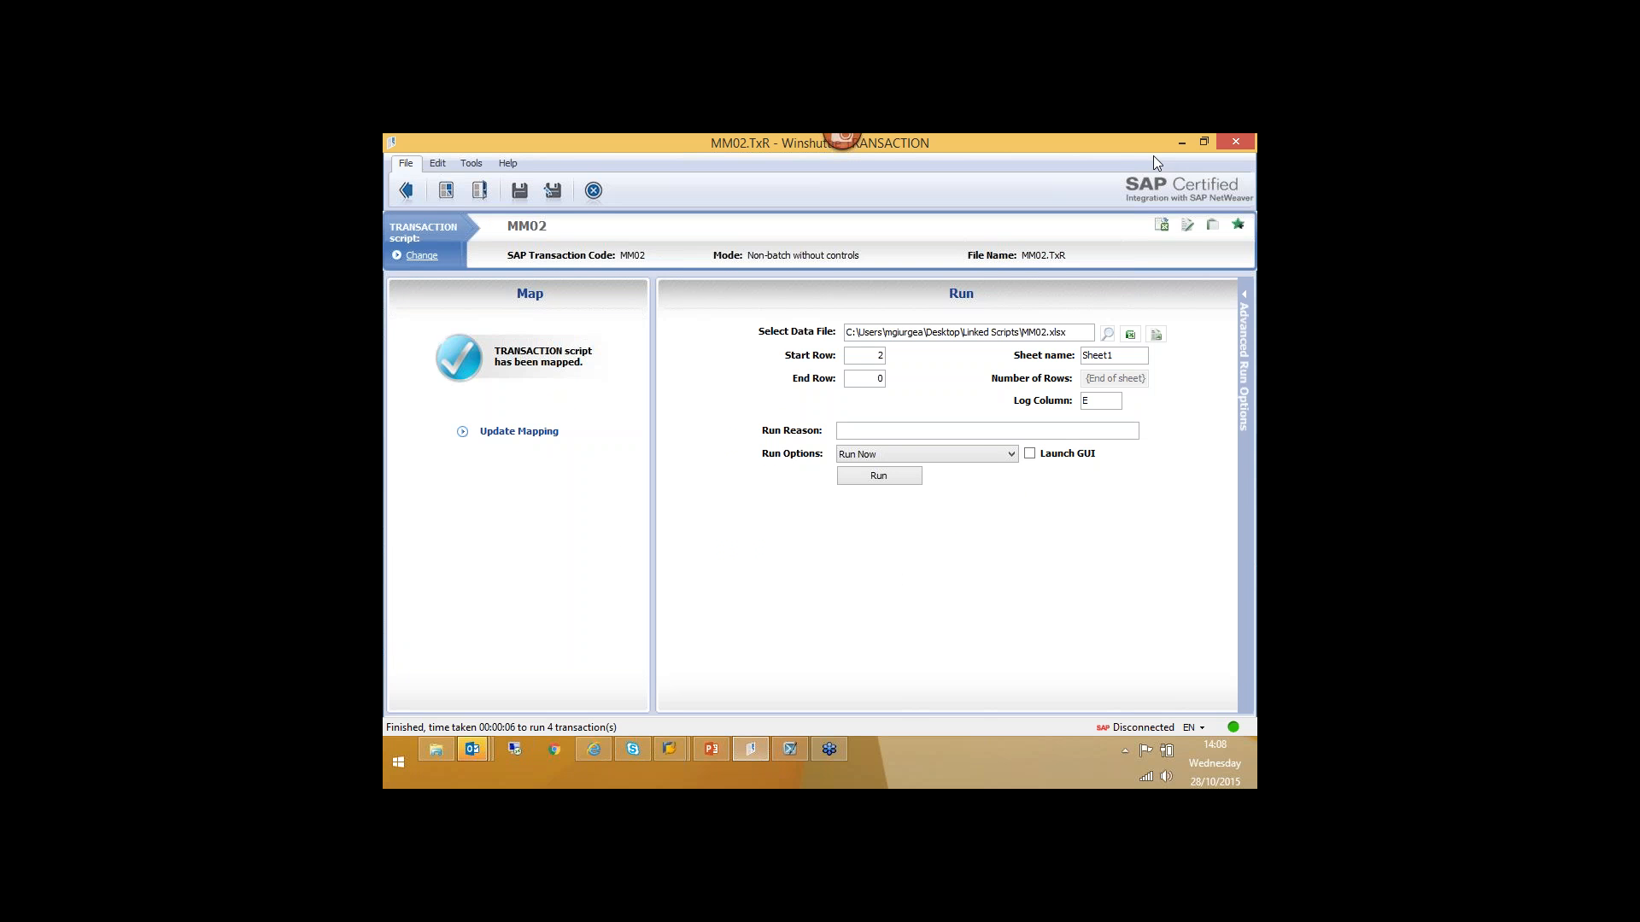
pyautogui.click(1243, 142)
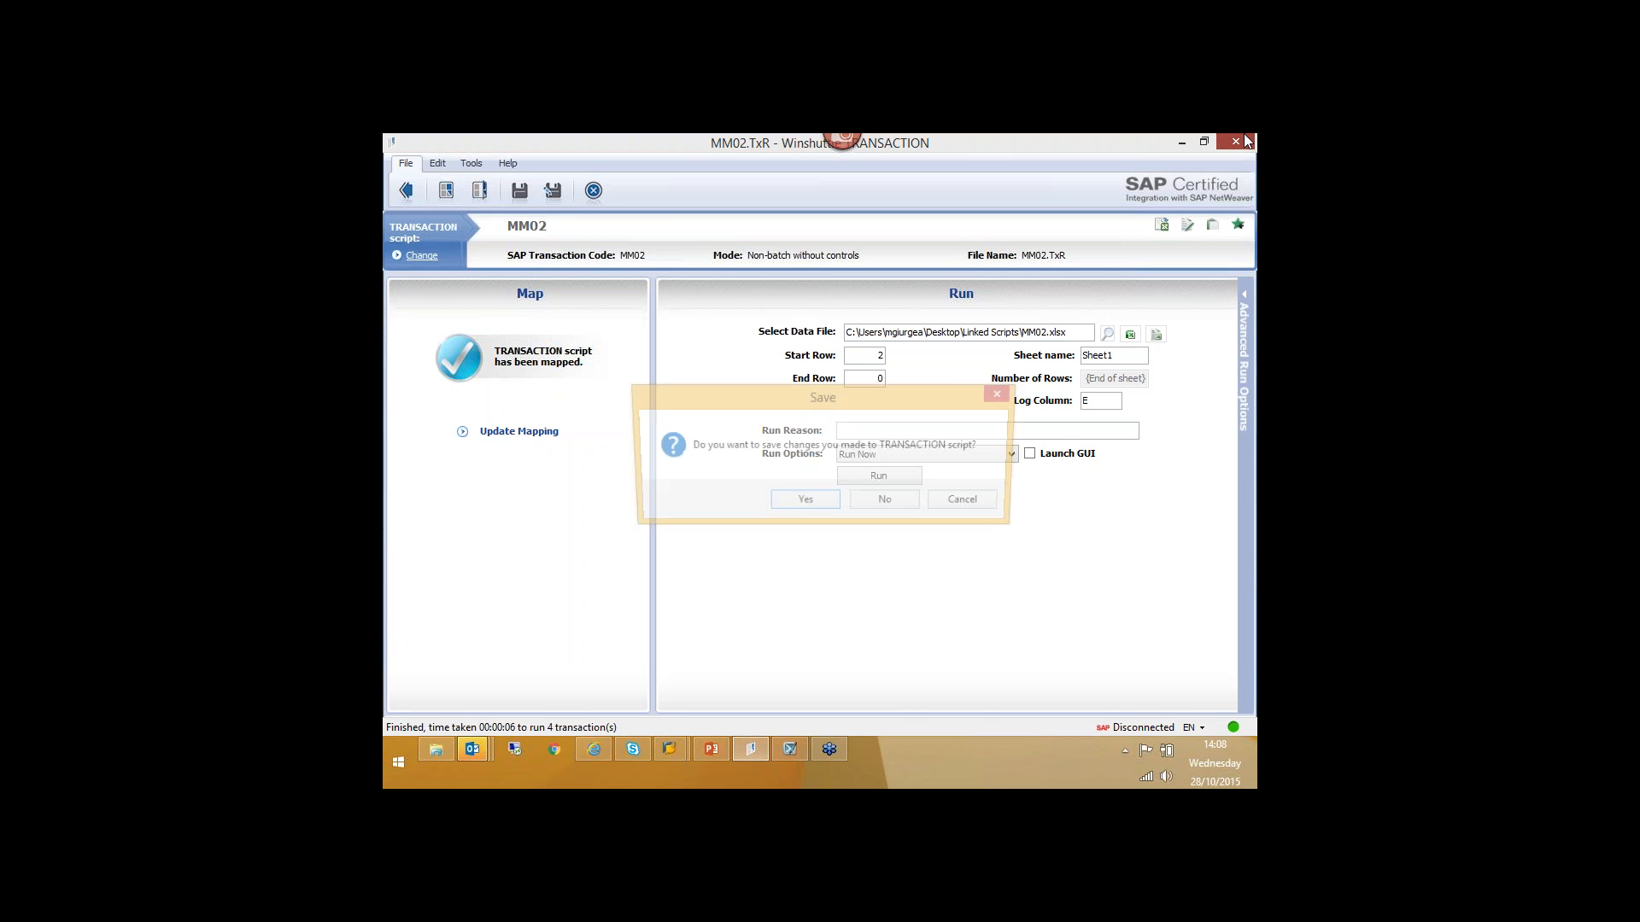
pyautogui.click(858, 506)
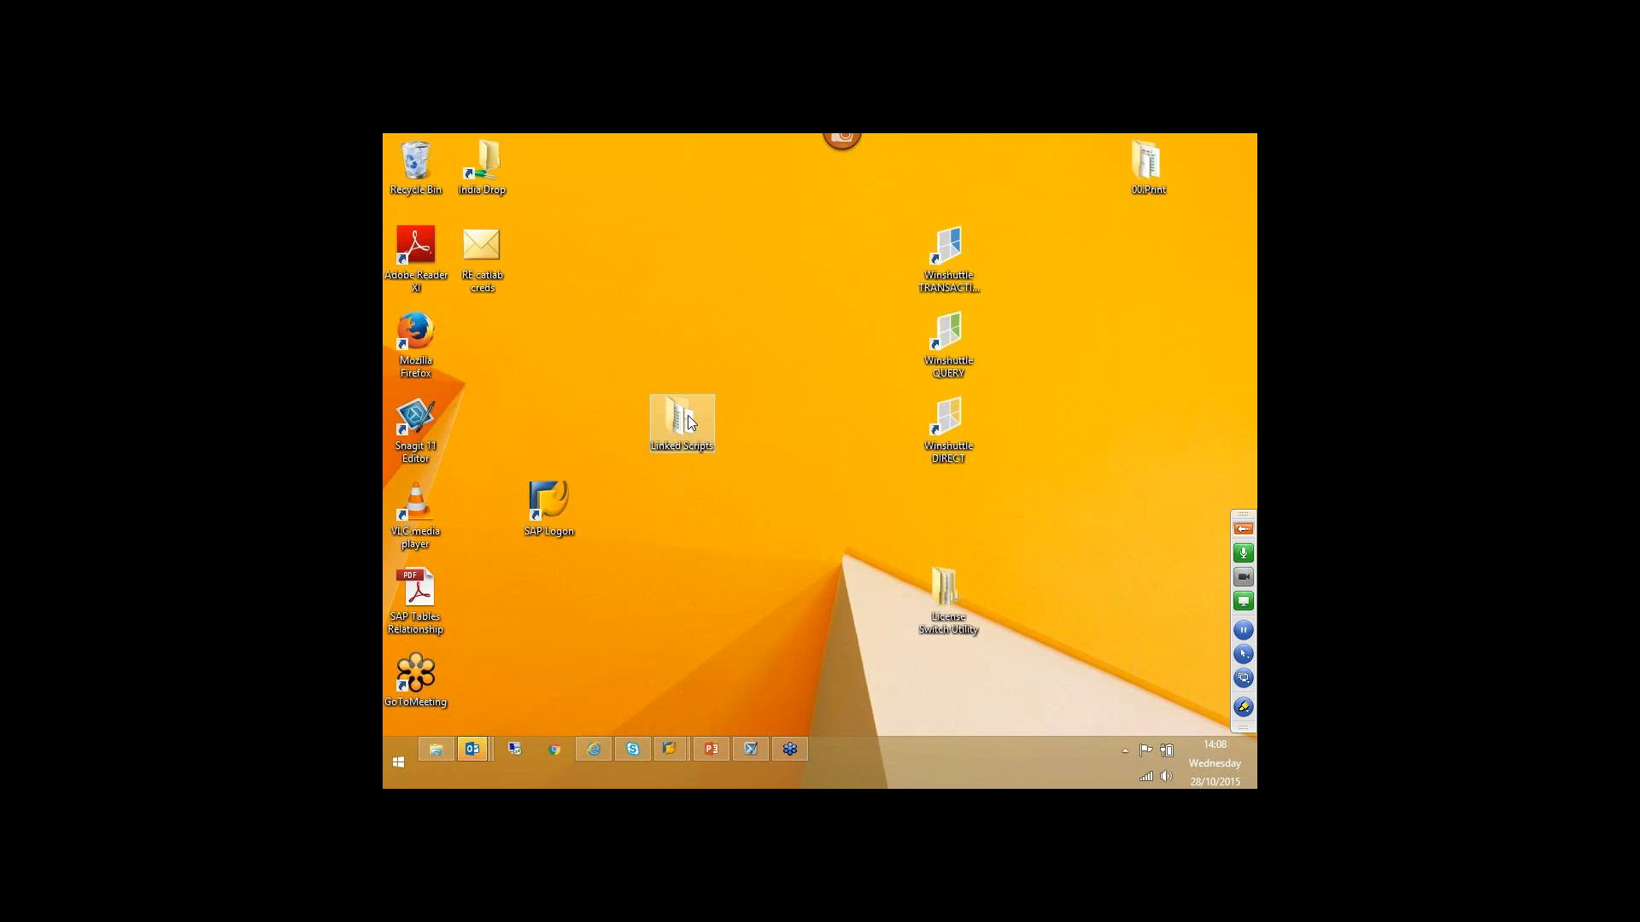
# - Open the Linked Scripts folder on the desktop, preview the MM01 workbook and open the MM01 TRANSACTION script
pyautogui.doubleClick(689, 417)
pyautogui.click(625, 390)
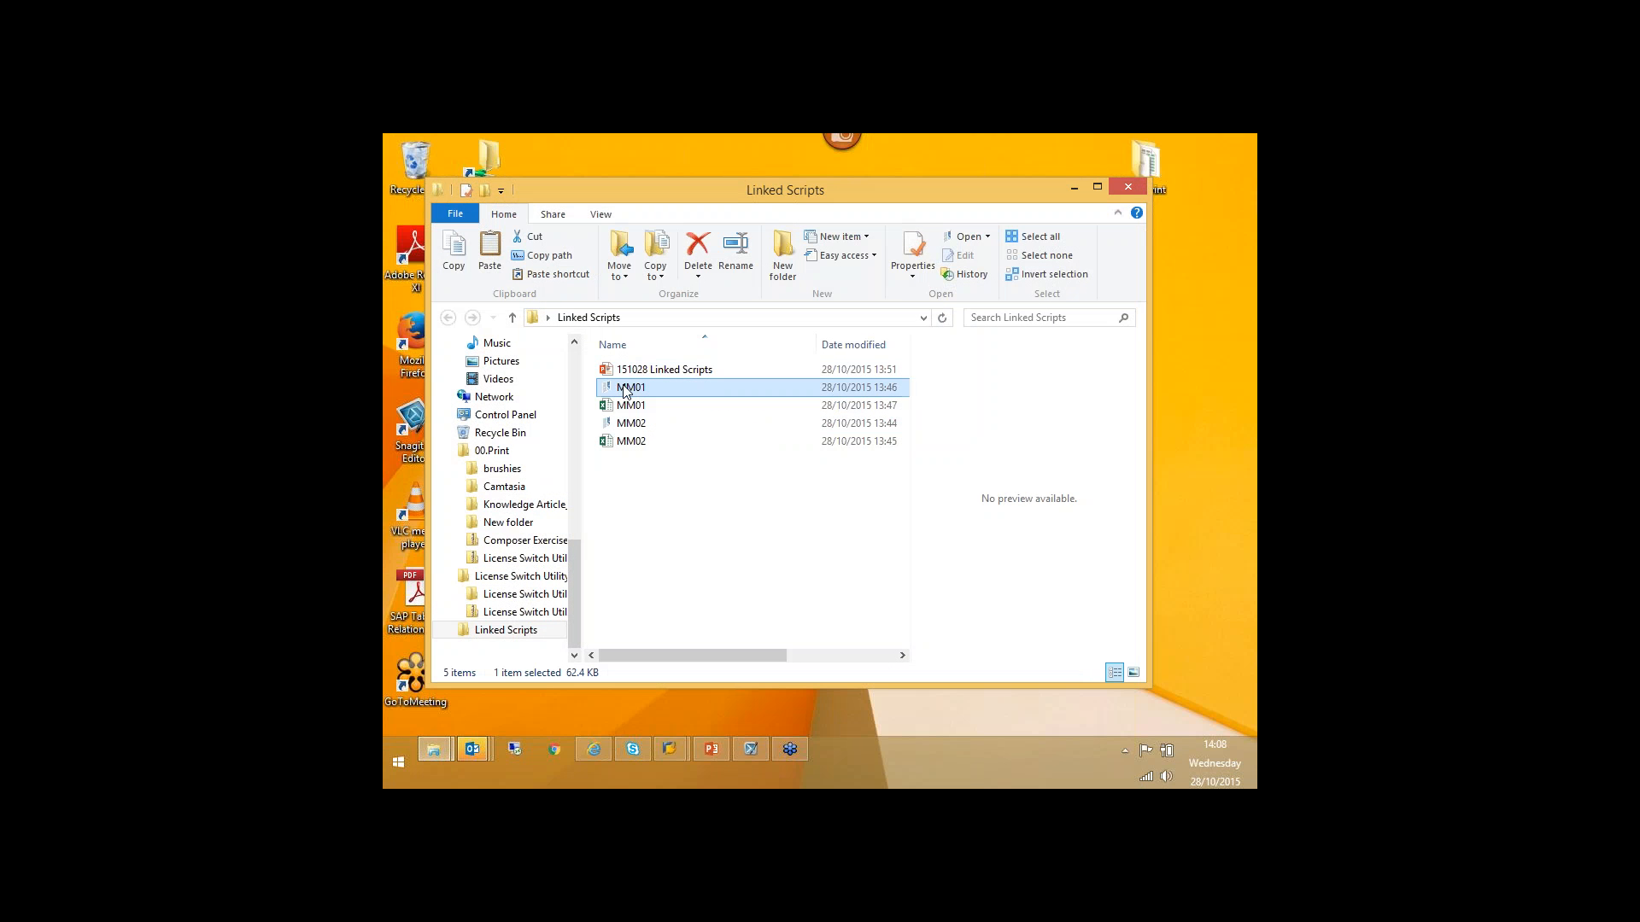
pyautogui.click(653, 425)
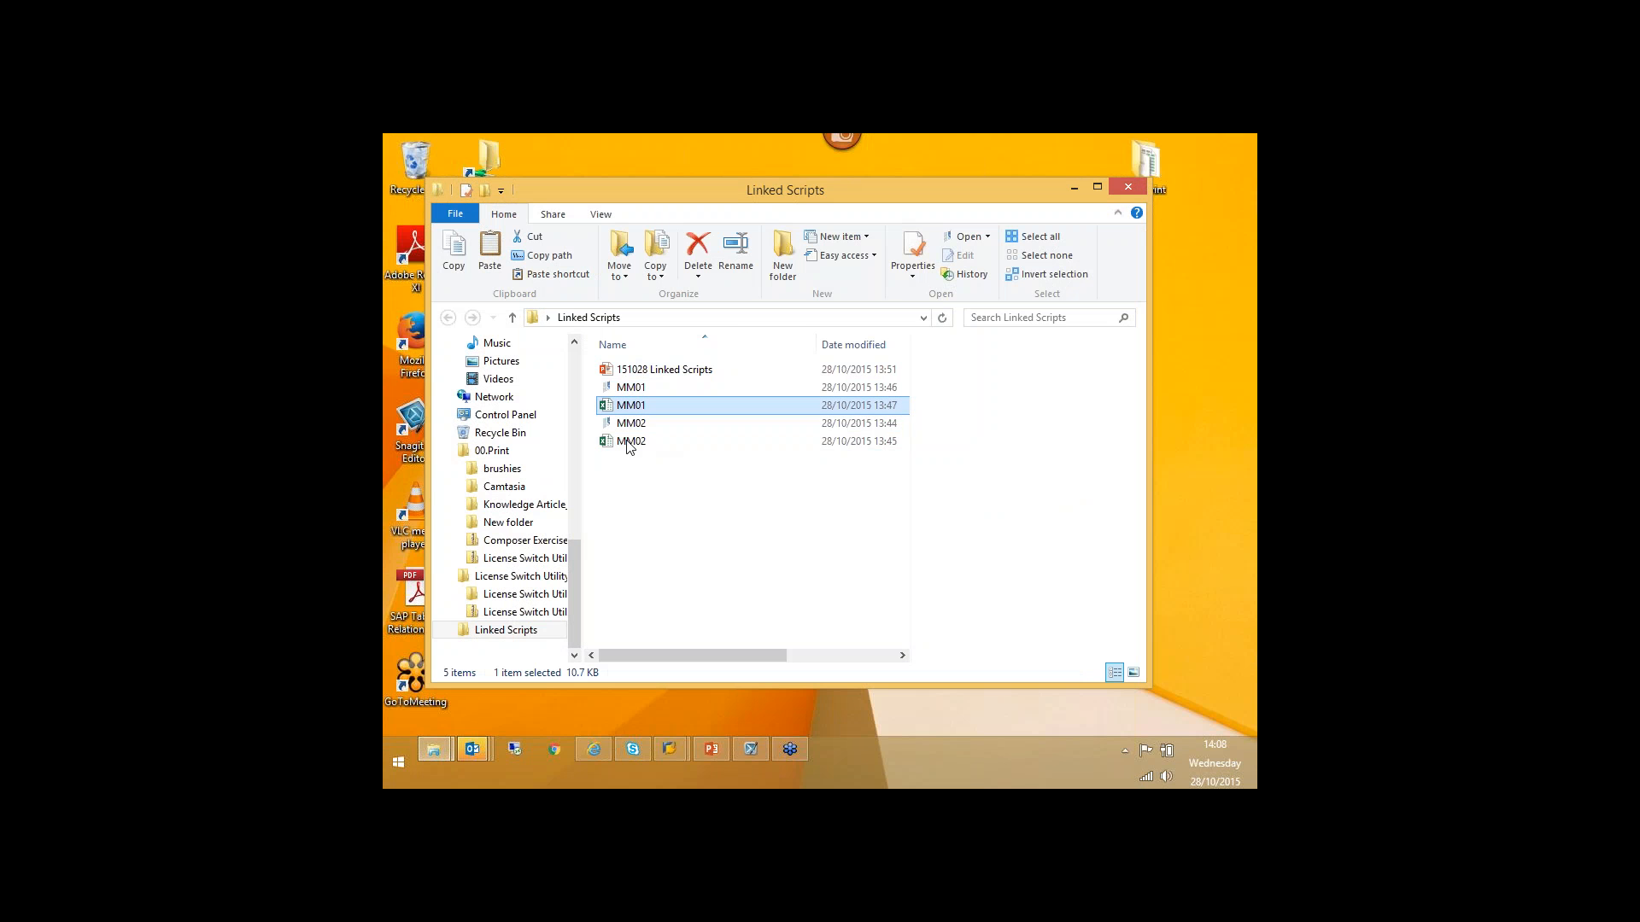
pyautogui.click(629, 408)
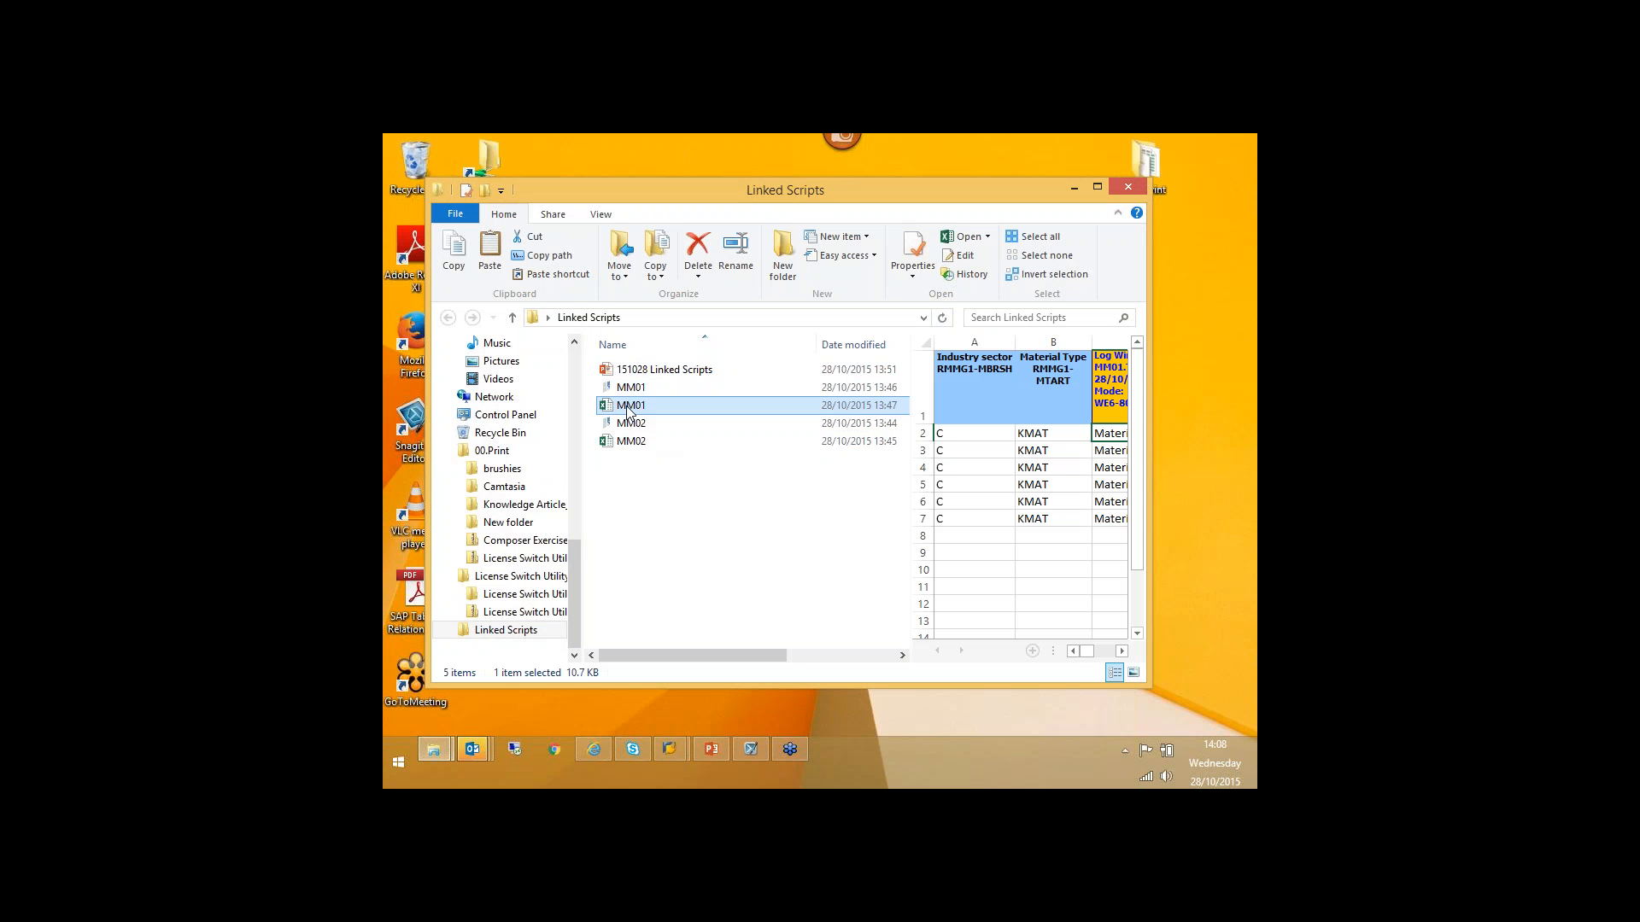
pyautogui.click(1097, 187)
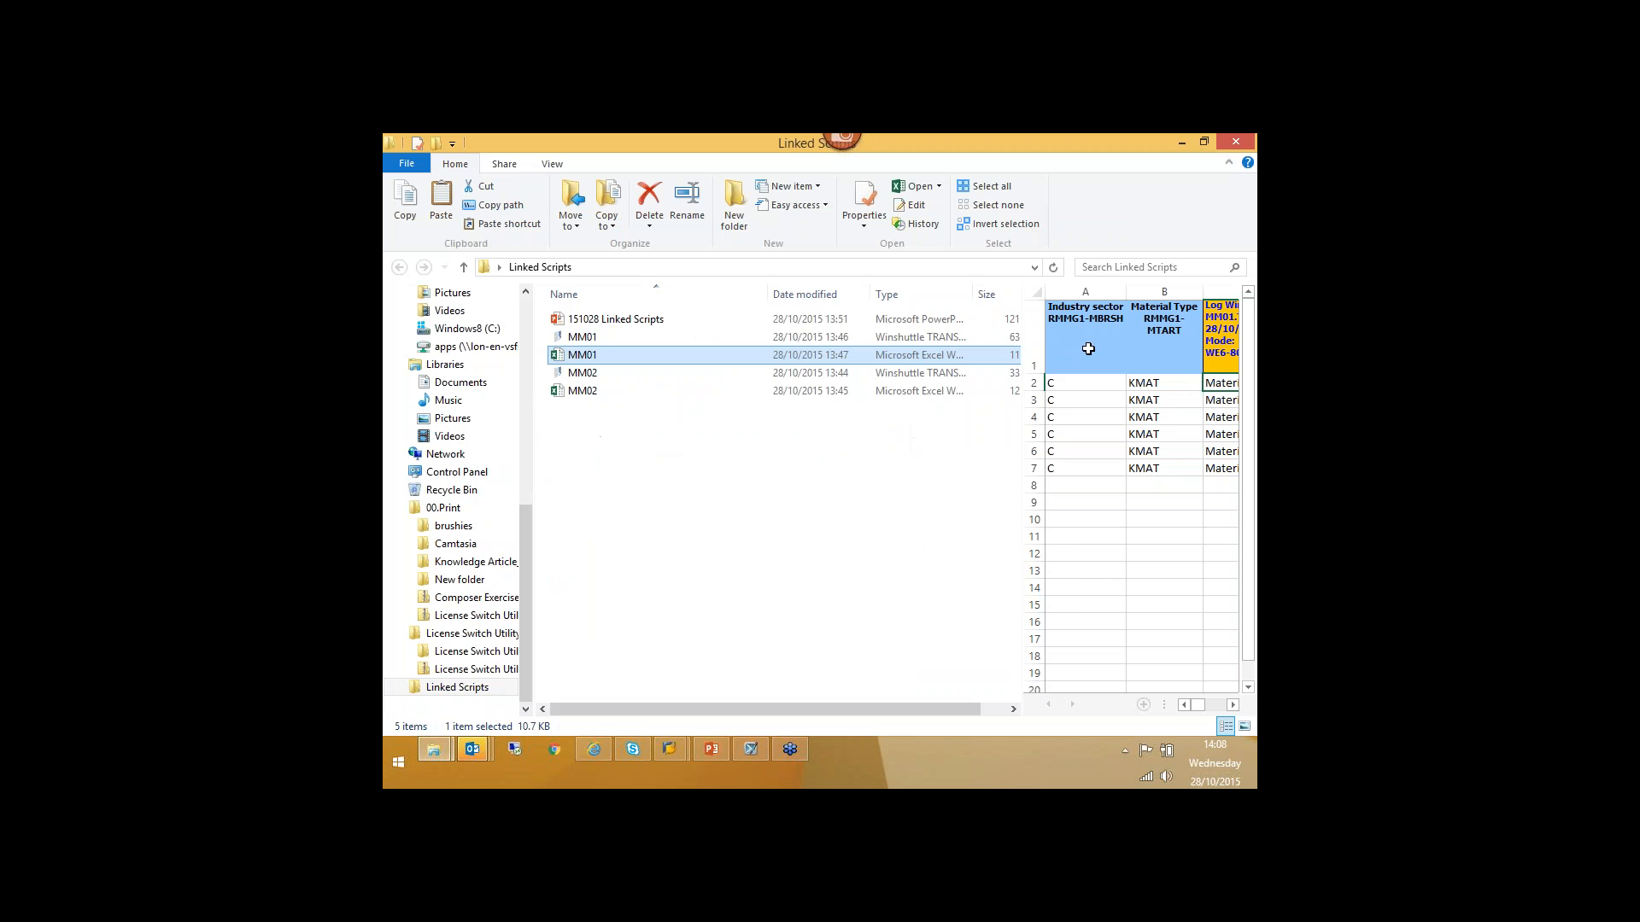
pyautogui.click(583, 338)
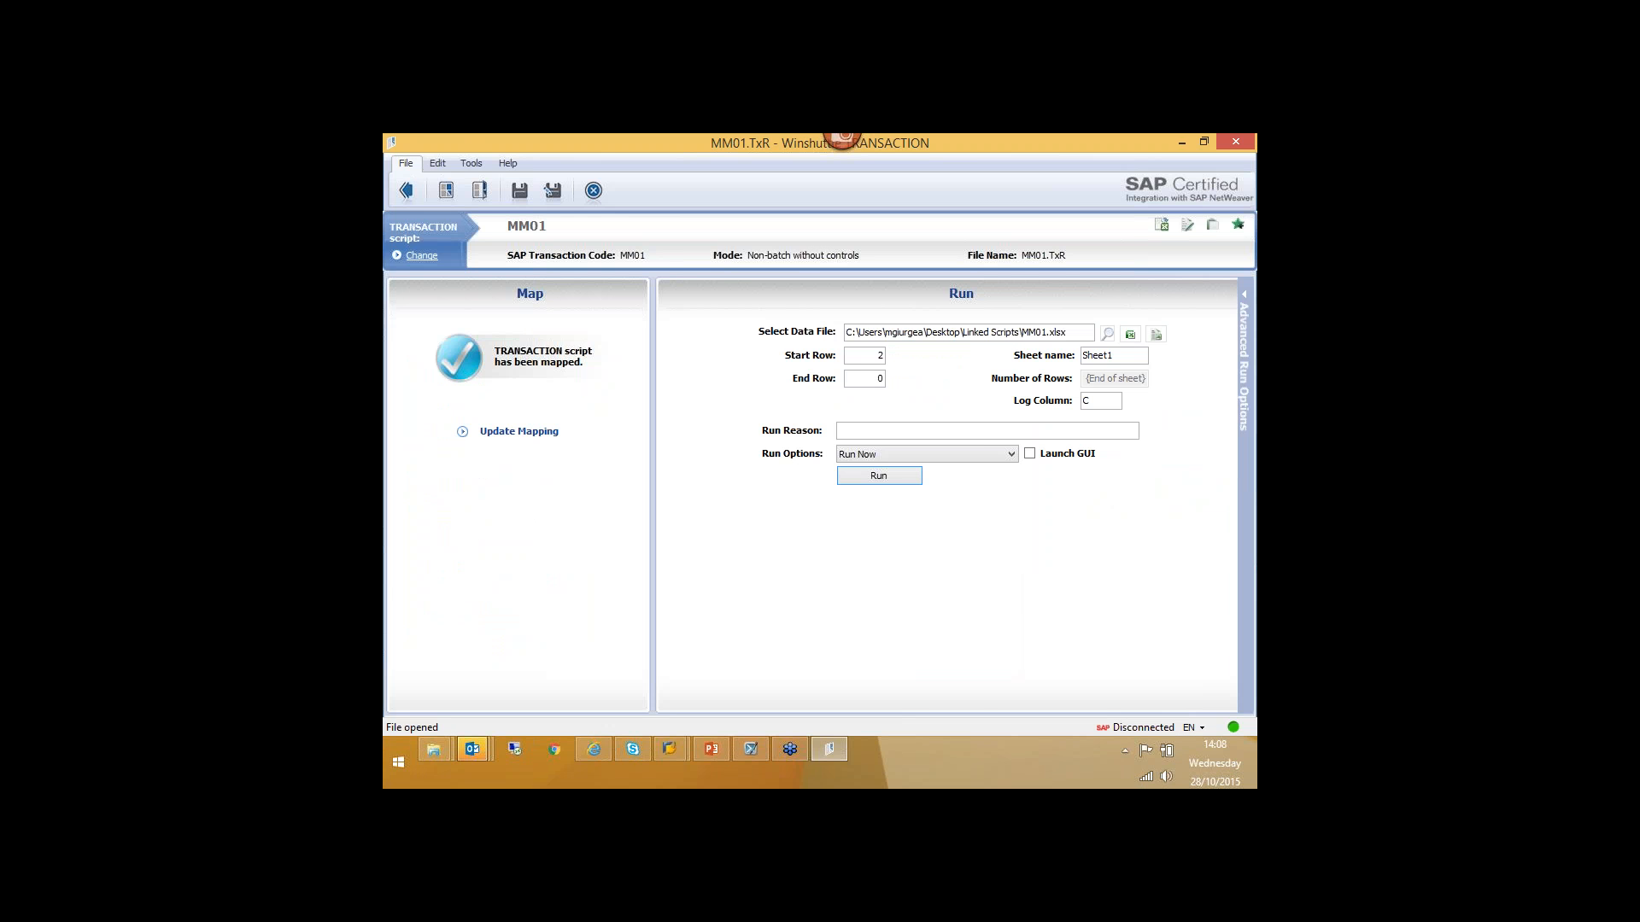
# - Disable the Link TRANSACTION script option in MM01's advanced run options and save the script
pyautogui.click(1244, 327)
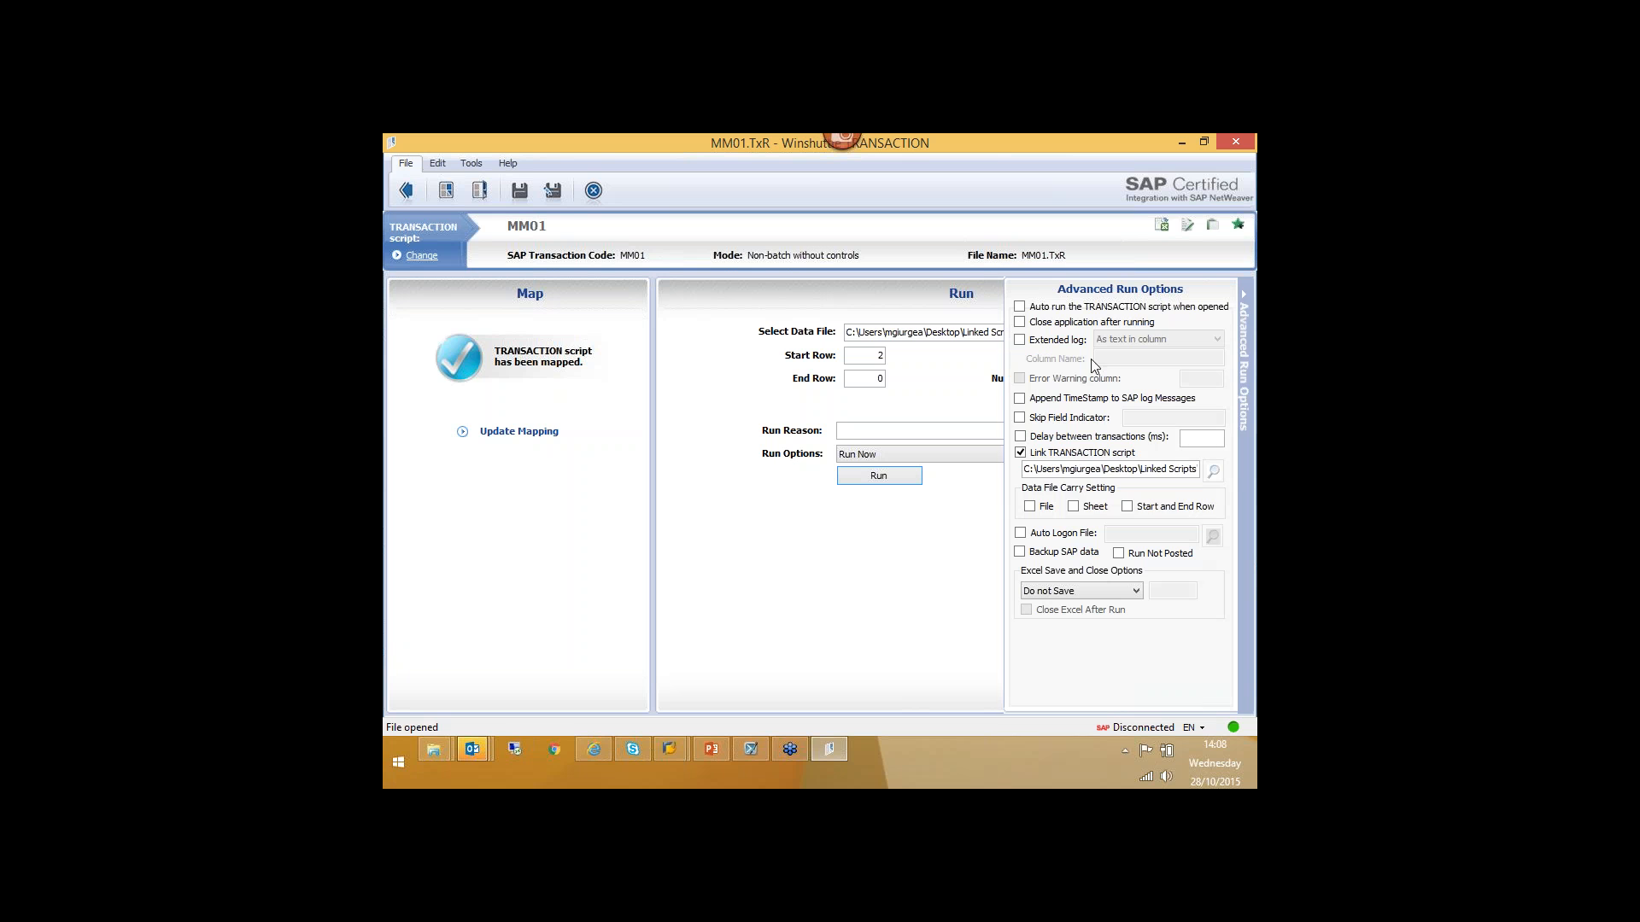
pyautogui.click(1021, 454)
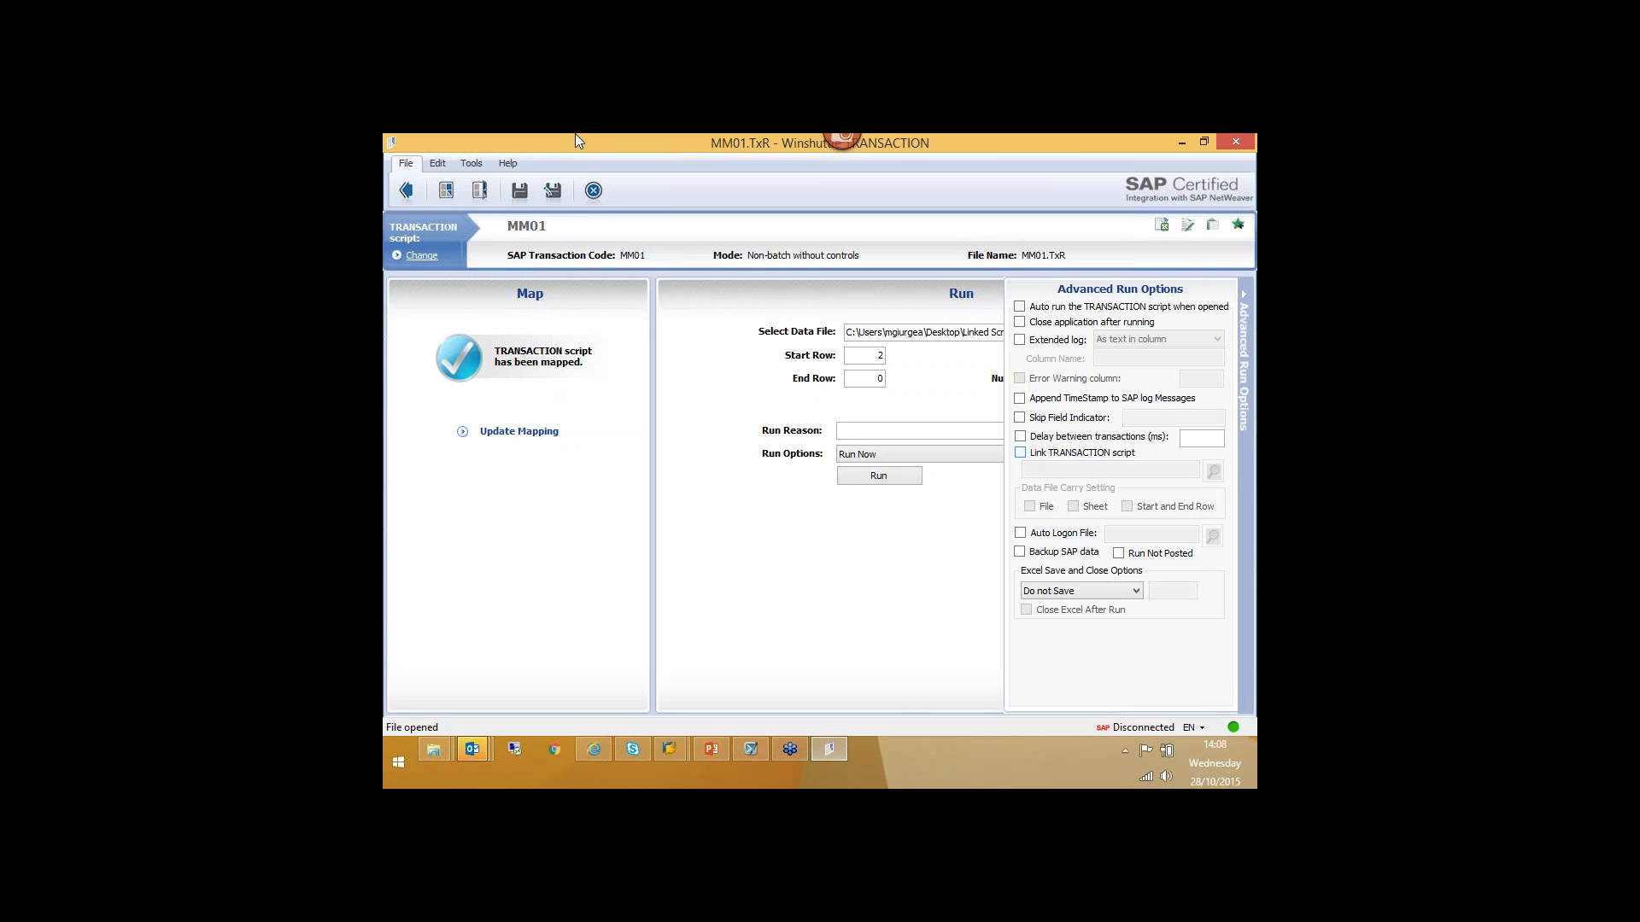
pyautogui.click(520, 190)
pyautogui.click(1243, 318)
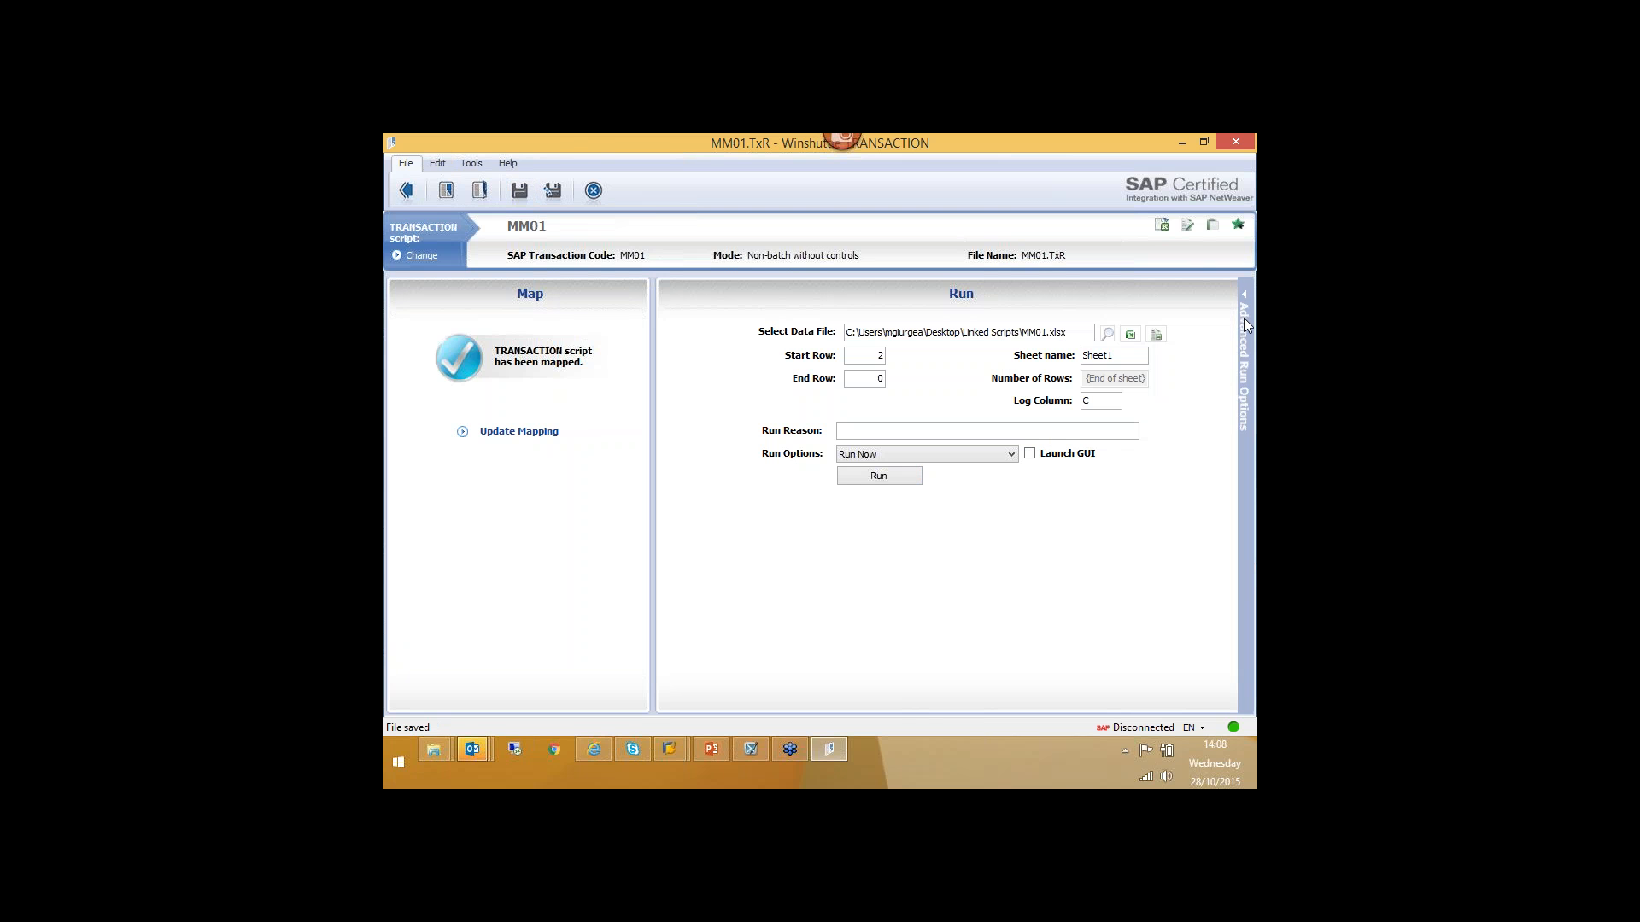
# - Open MM01's data file in Excel and clear the log messages in cells C2:C7
pyautogui.click(1136, 332)
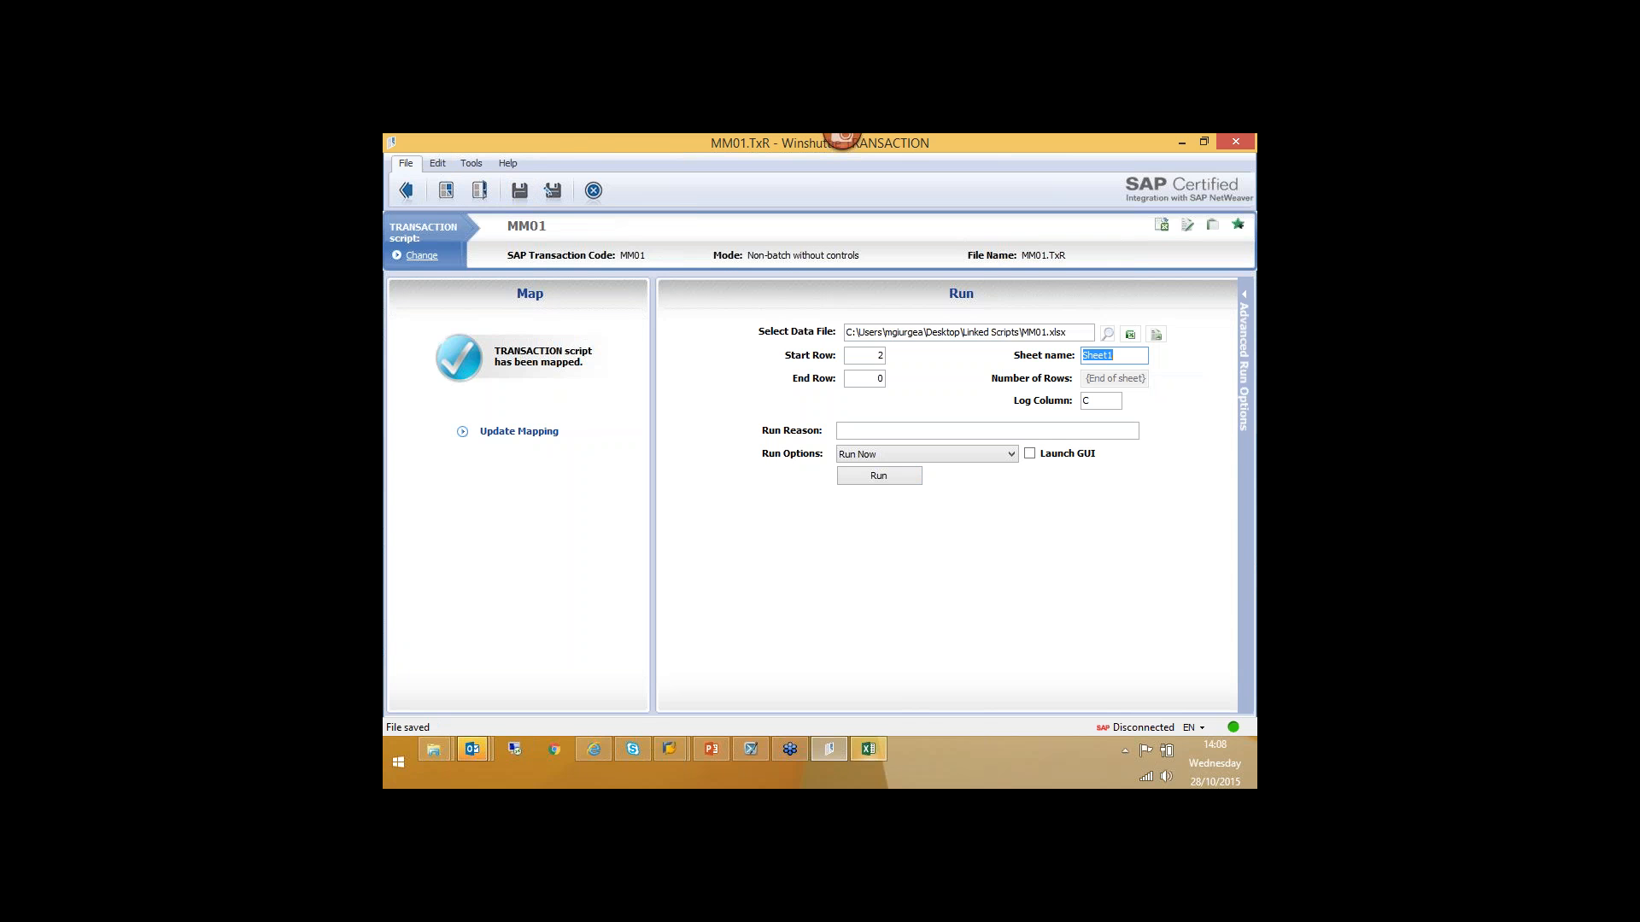
pyautogui.click(870, 751)
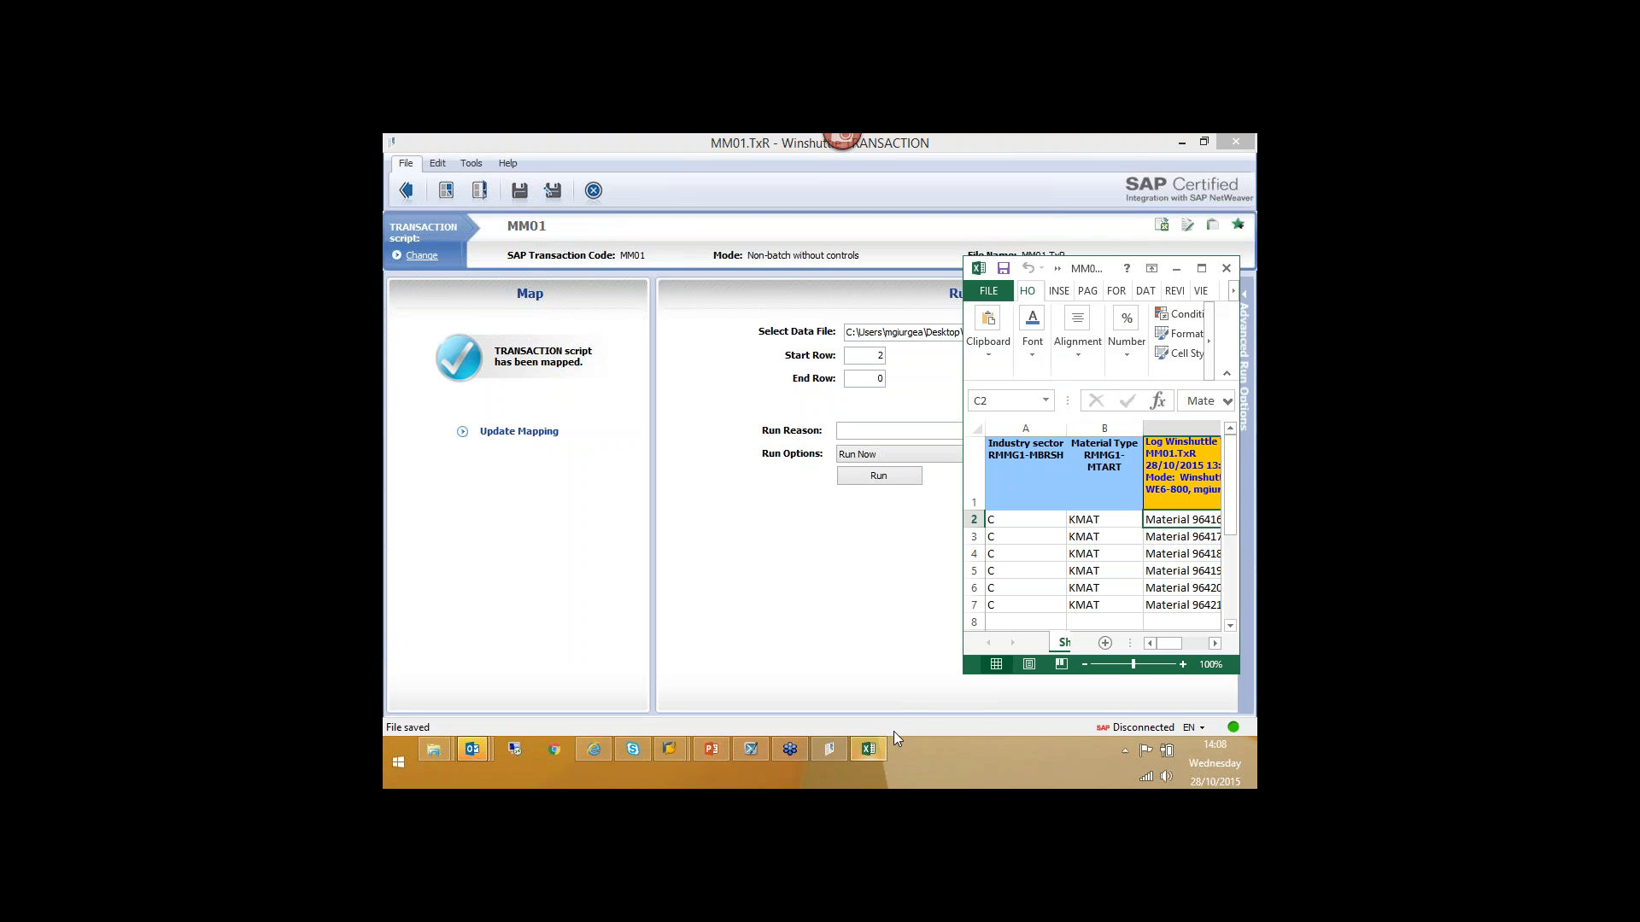
pyautogui.click(1201, 269)
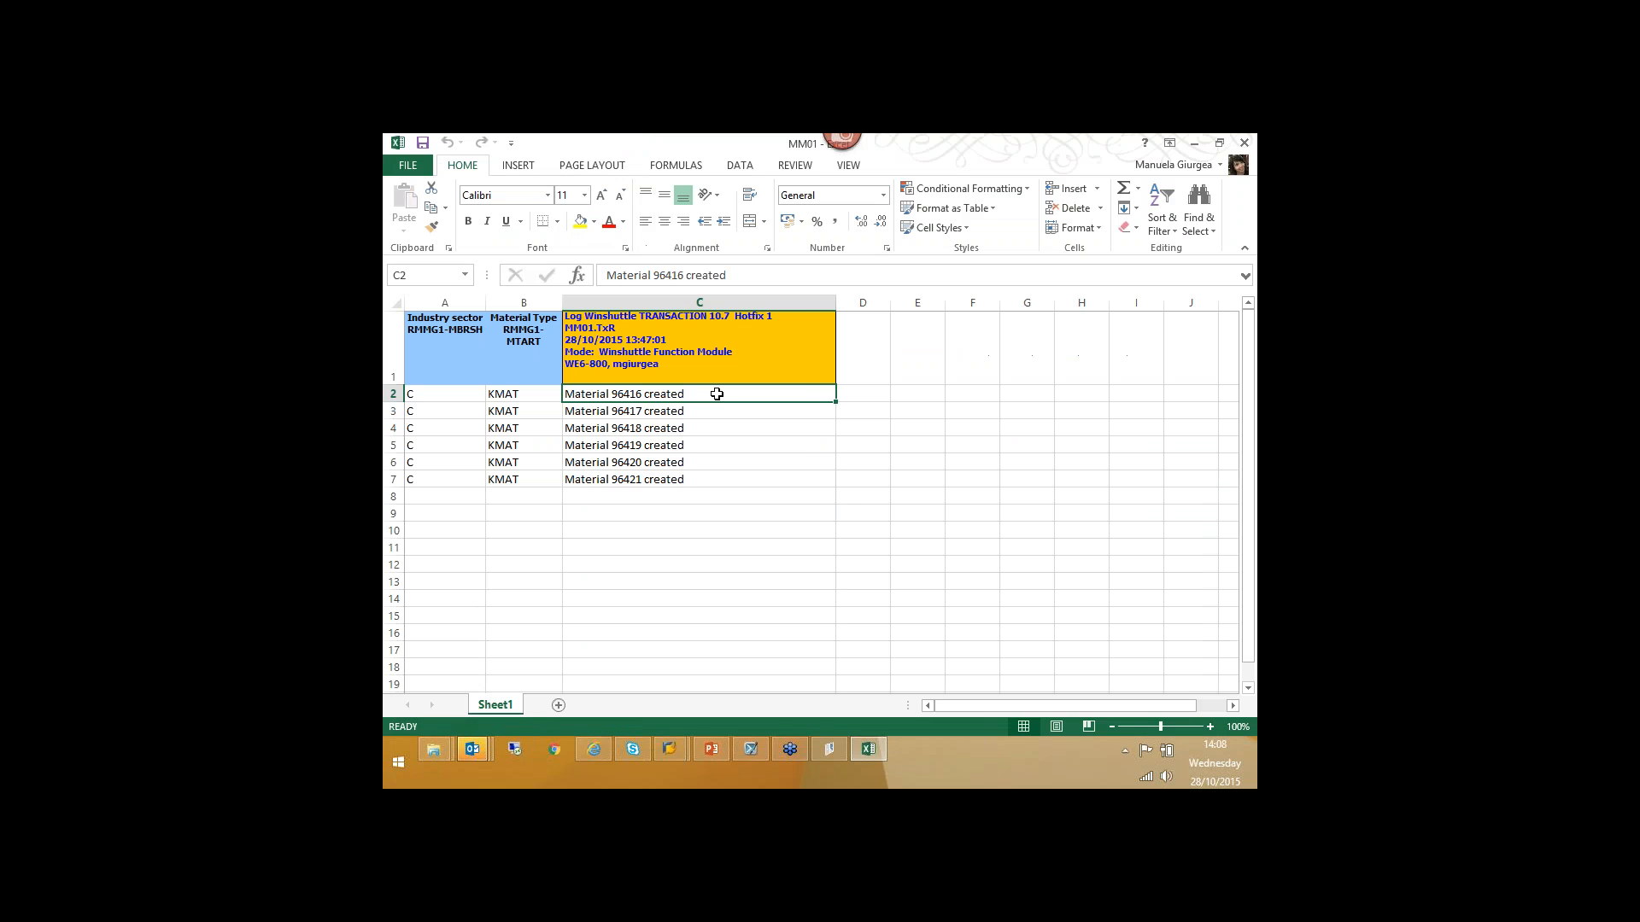
pyautogui.hotkey('ctrl', 'shift', 'Down')
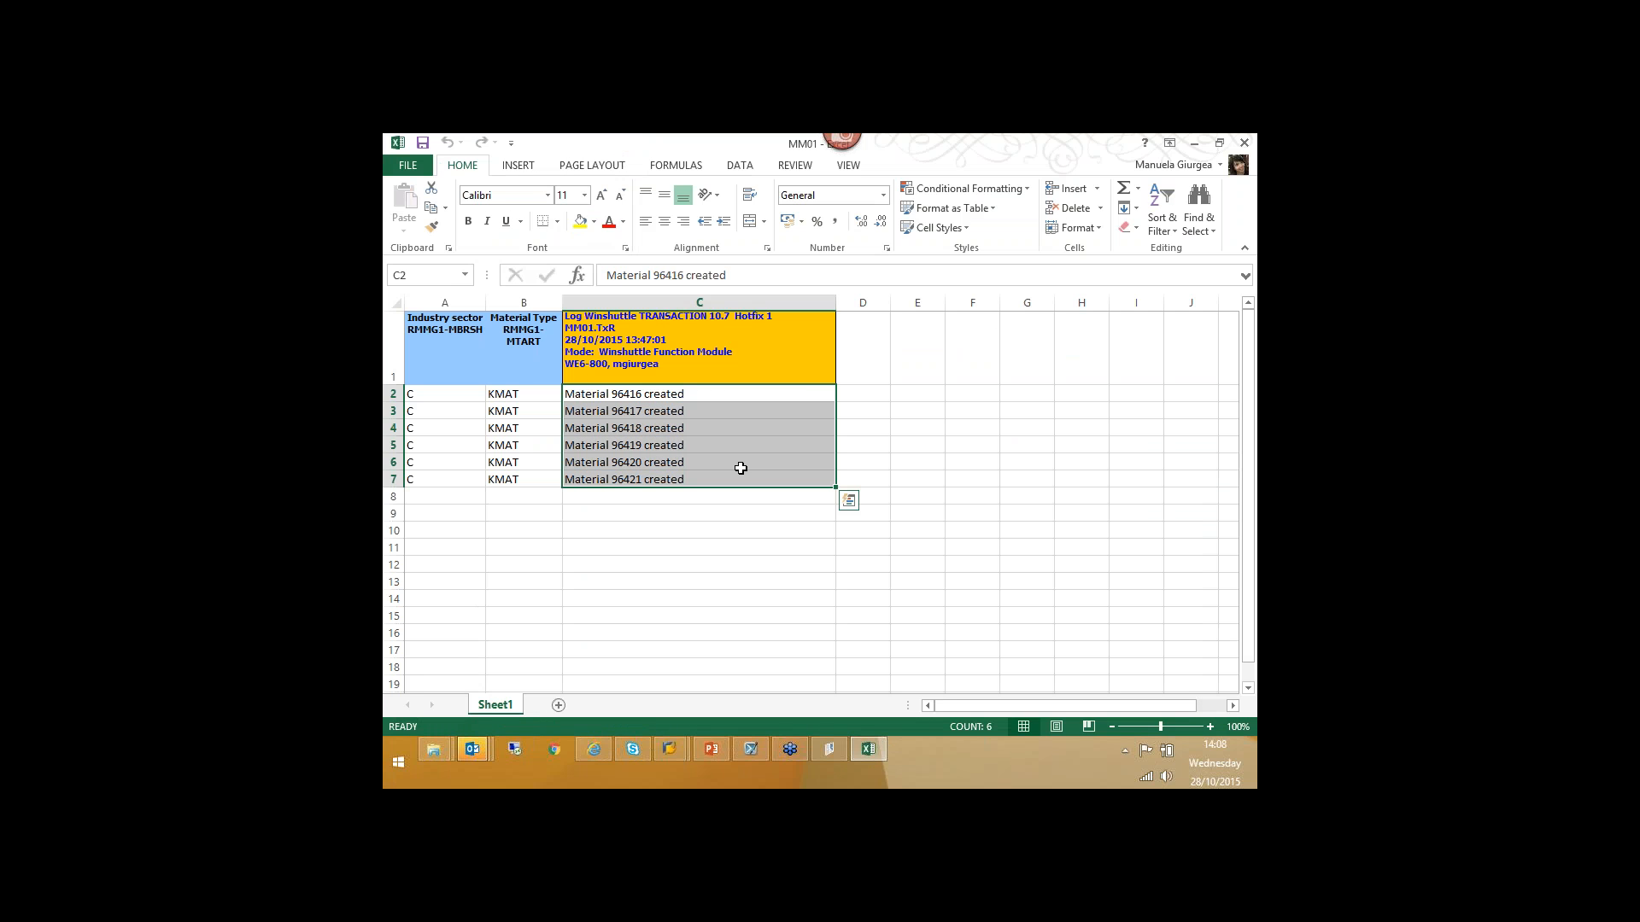
pyautogui.press('Delete')
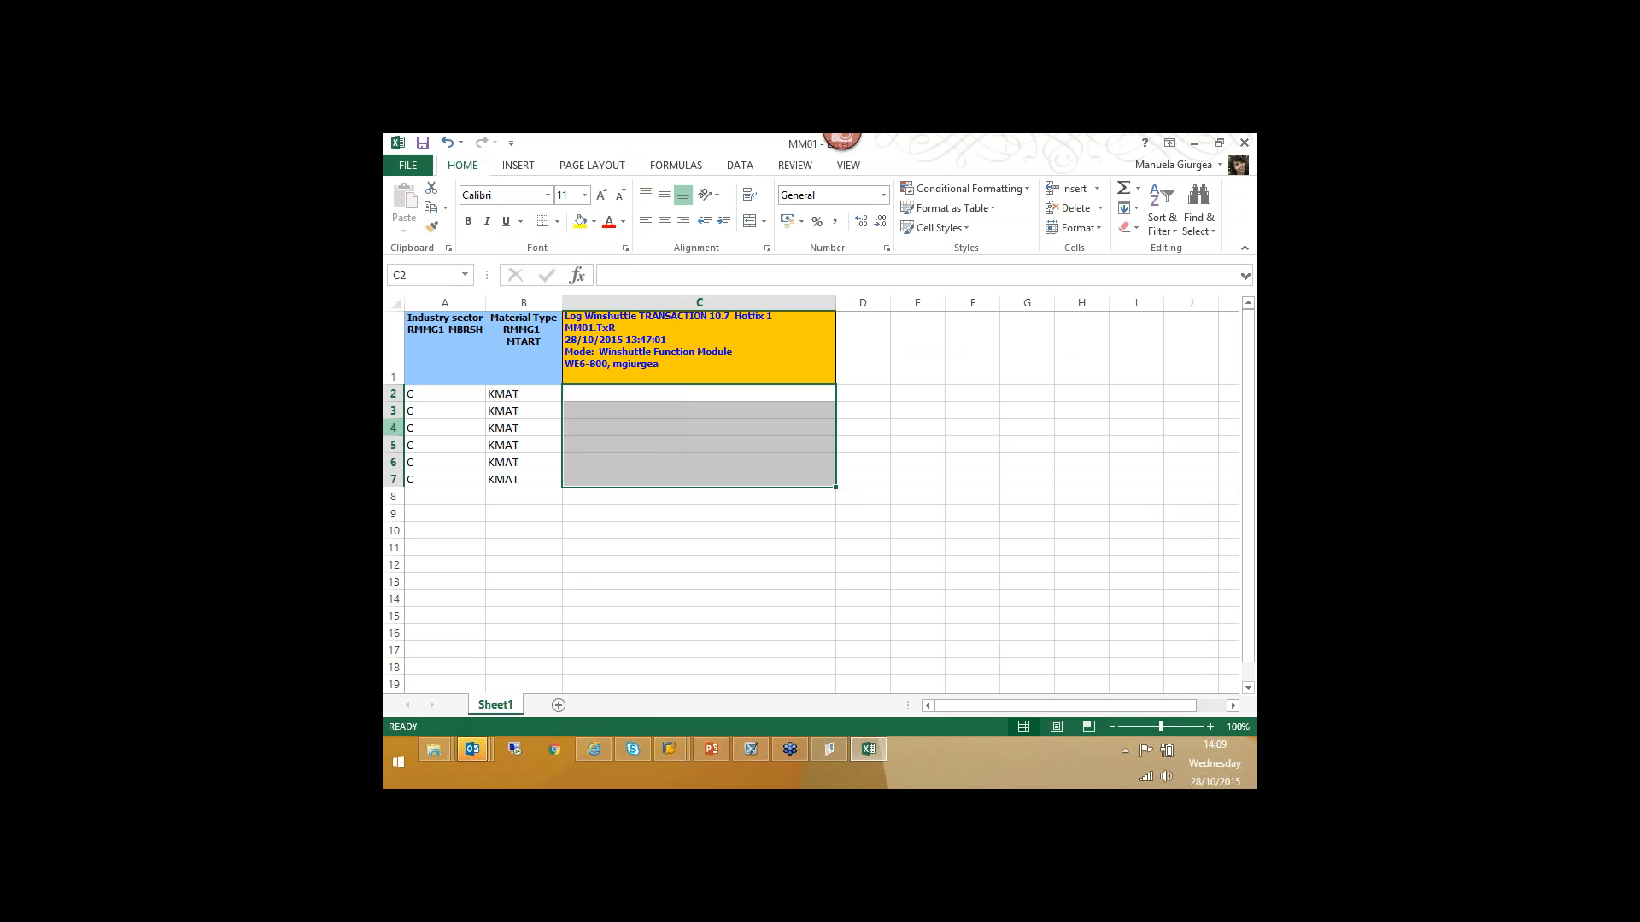
# - Delete rows 5 to 8 from Sheet1 and save the MM01 workbook
pyautogui.click(394, 428)
pyautogui.moveTo(394, 445); pyautogui.dragTo(428, 495)
pyautogui.rightClick(430, 479)
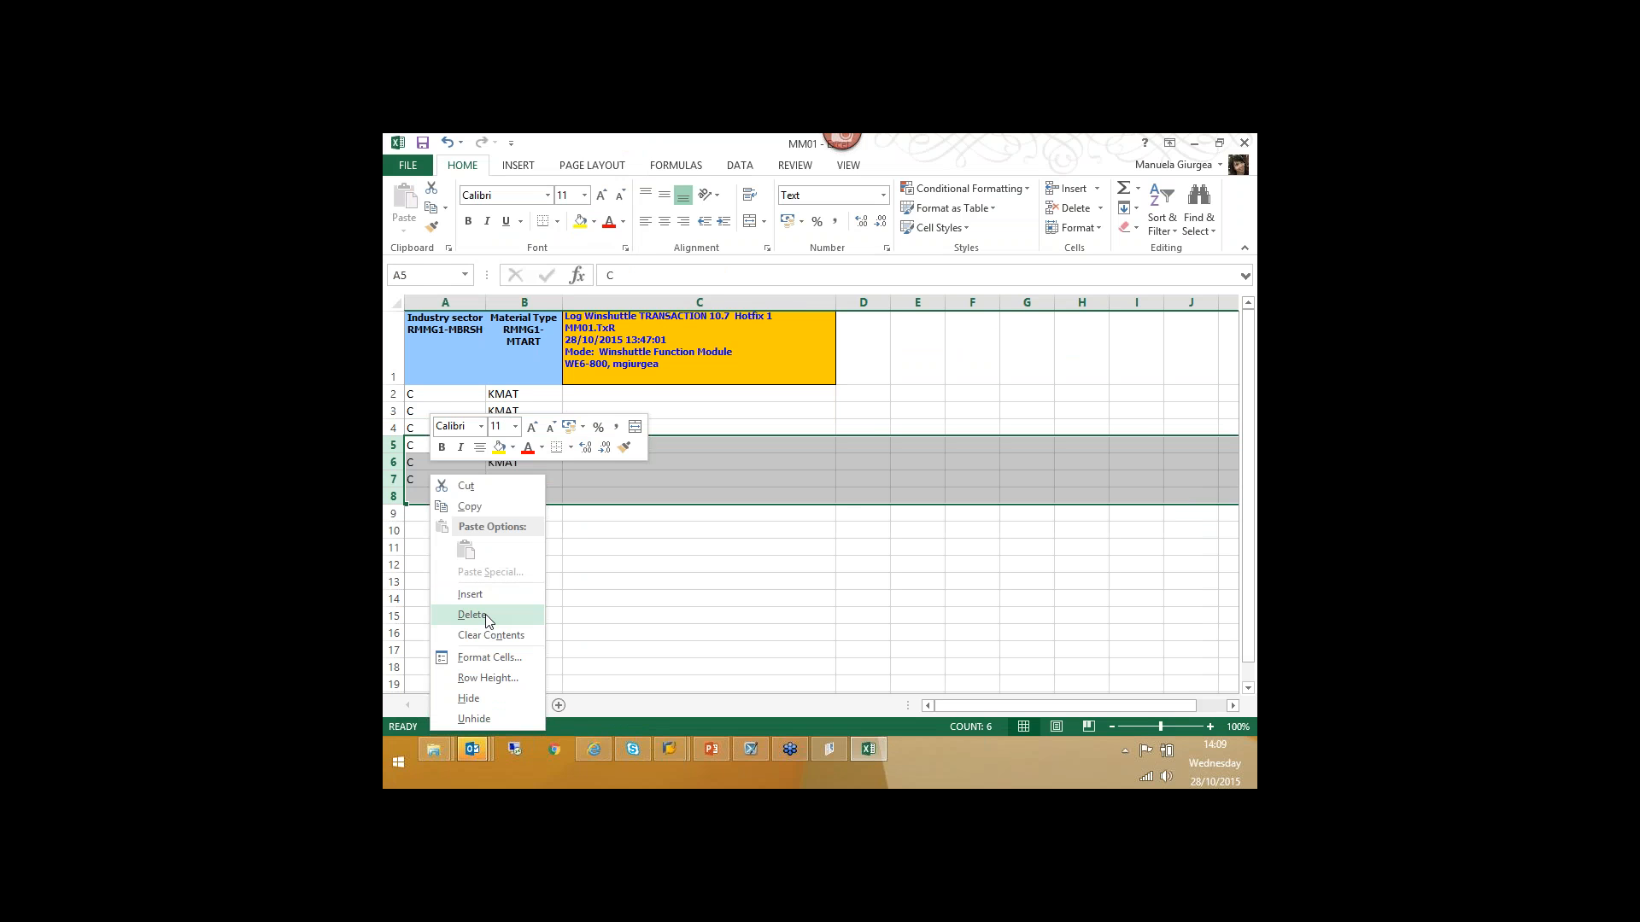
pyautogui.click(472, 615)
pyautogui.click(524, 581)
pyautogui.click(436, 412)
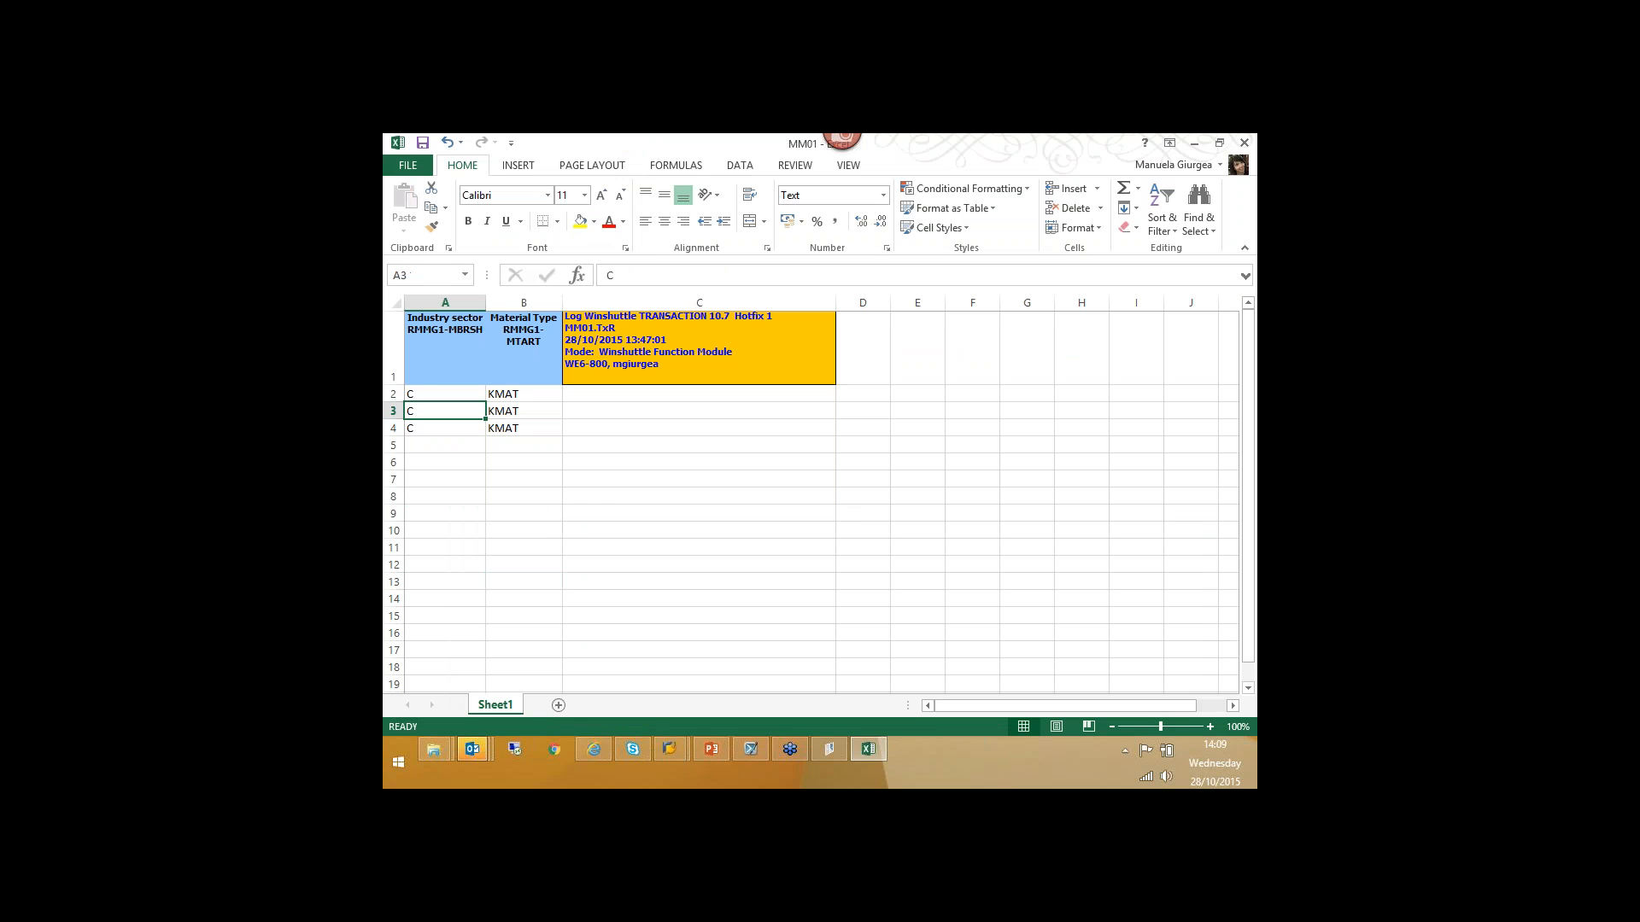
pyautogui.click(421, 143)
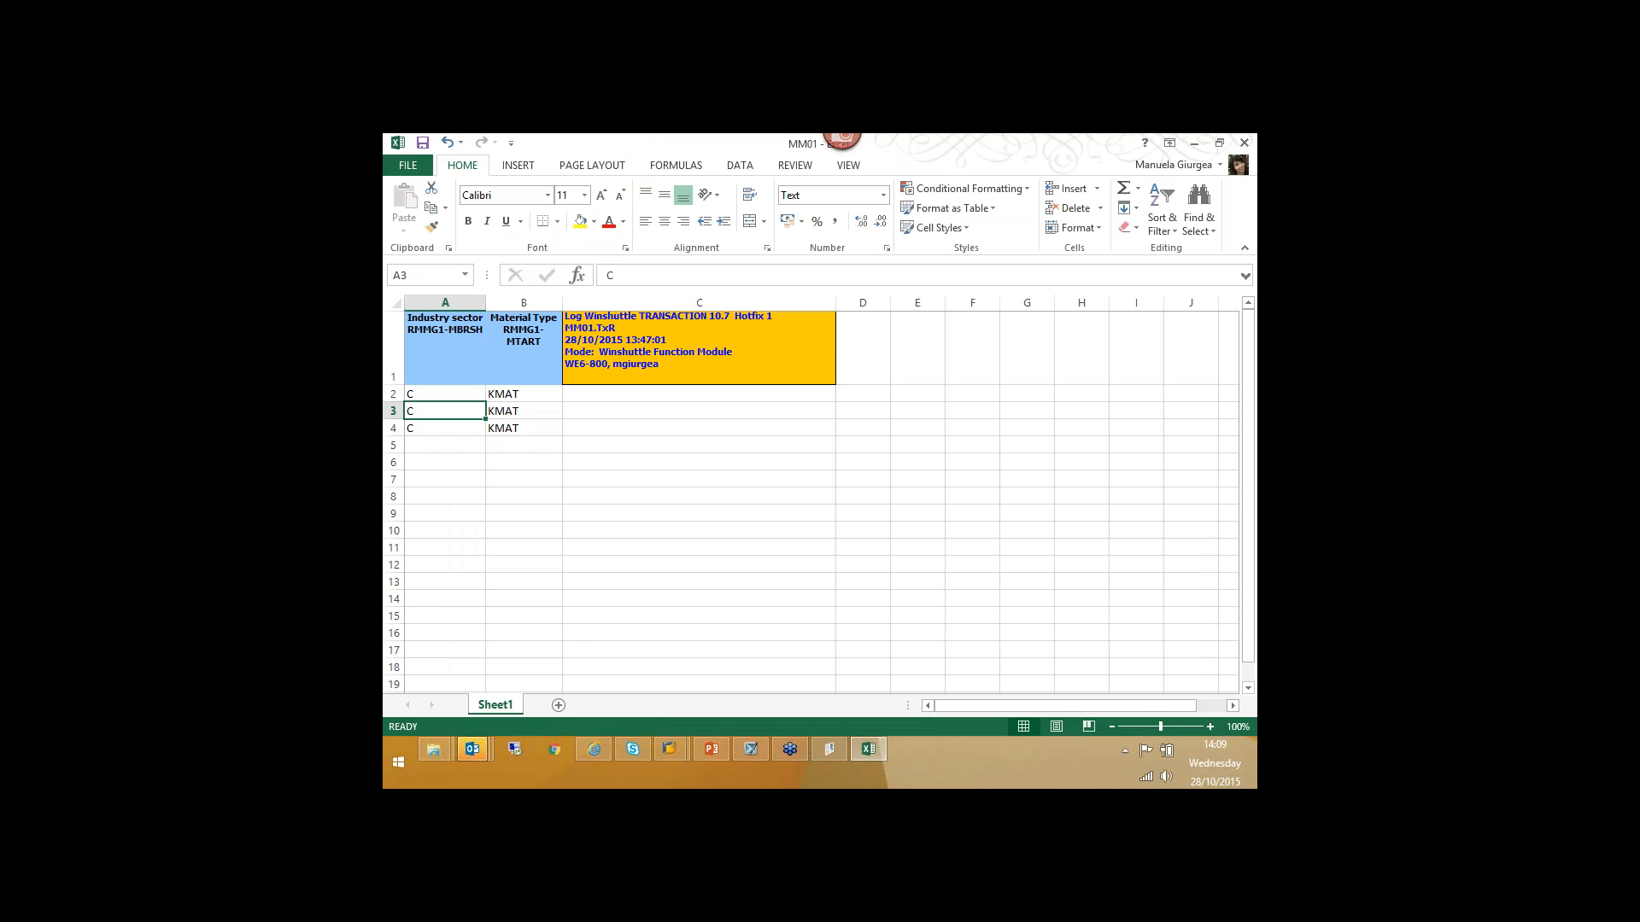
# - Run the MM01 script in Winshuttle TRANSACTION, entering the account password to log on to SAP
pyautogui.click(828, 749)
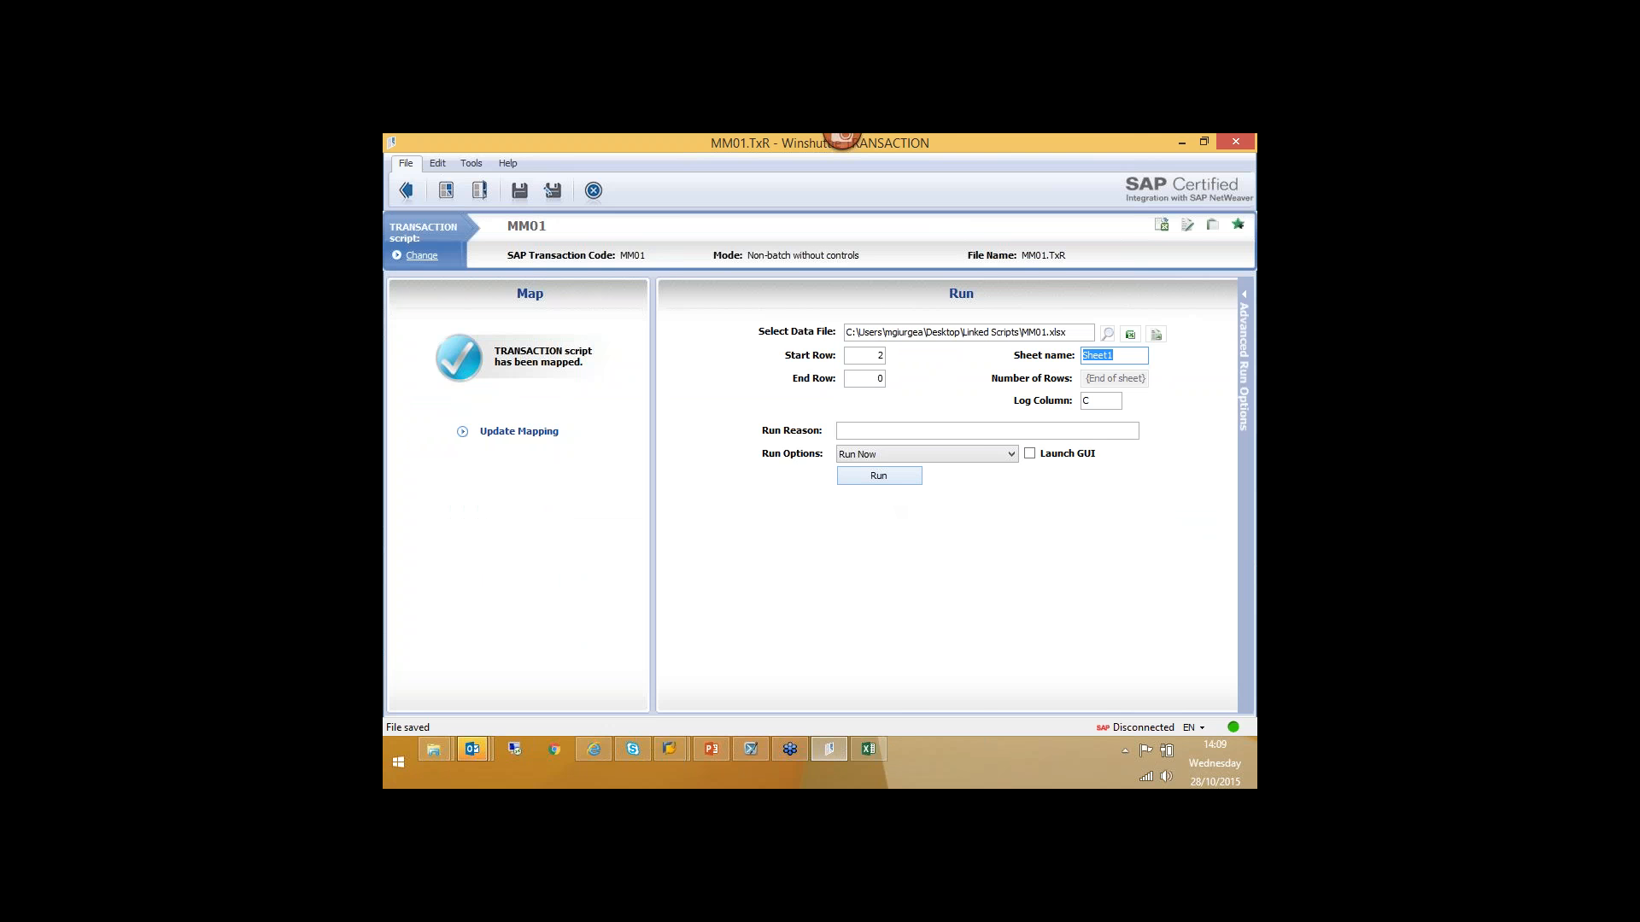
pyautogui.click(879, 476)
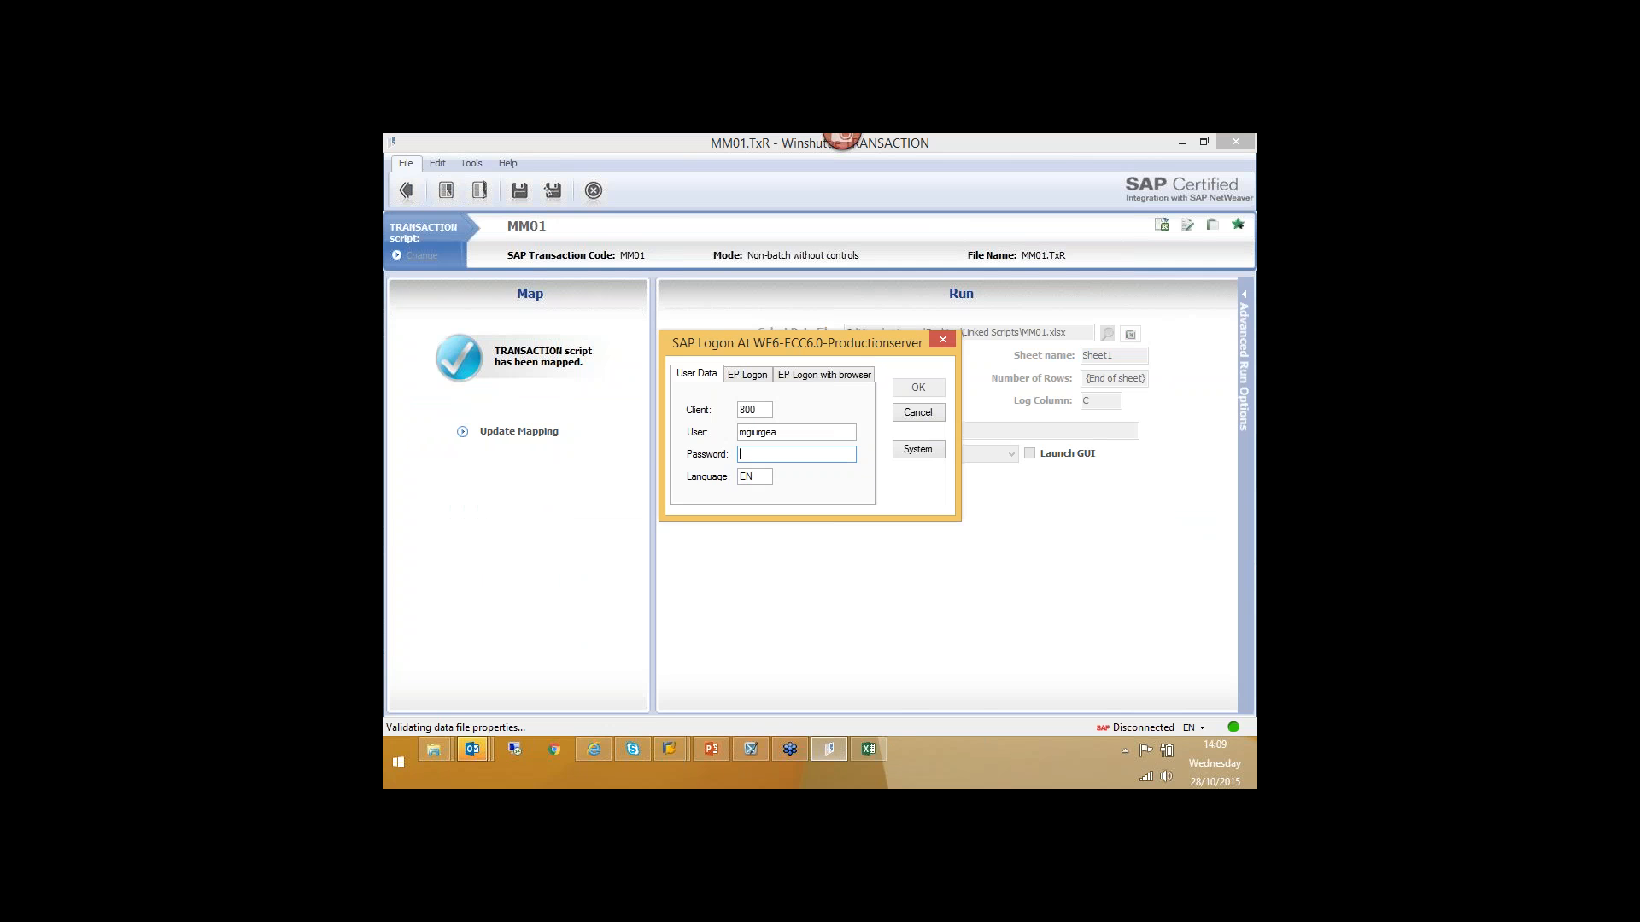
pyautogui.write('*')
pyautogui.click(918, 389)
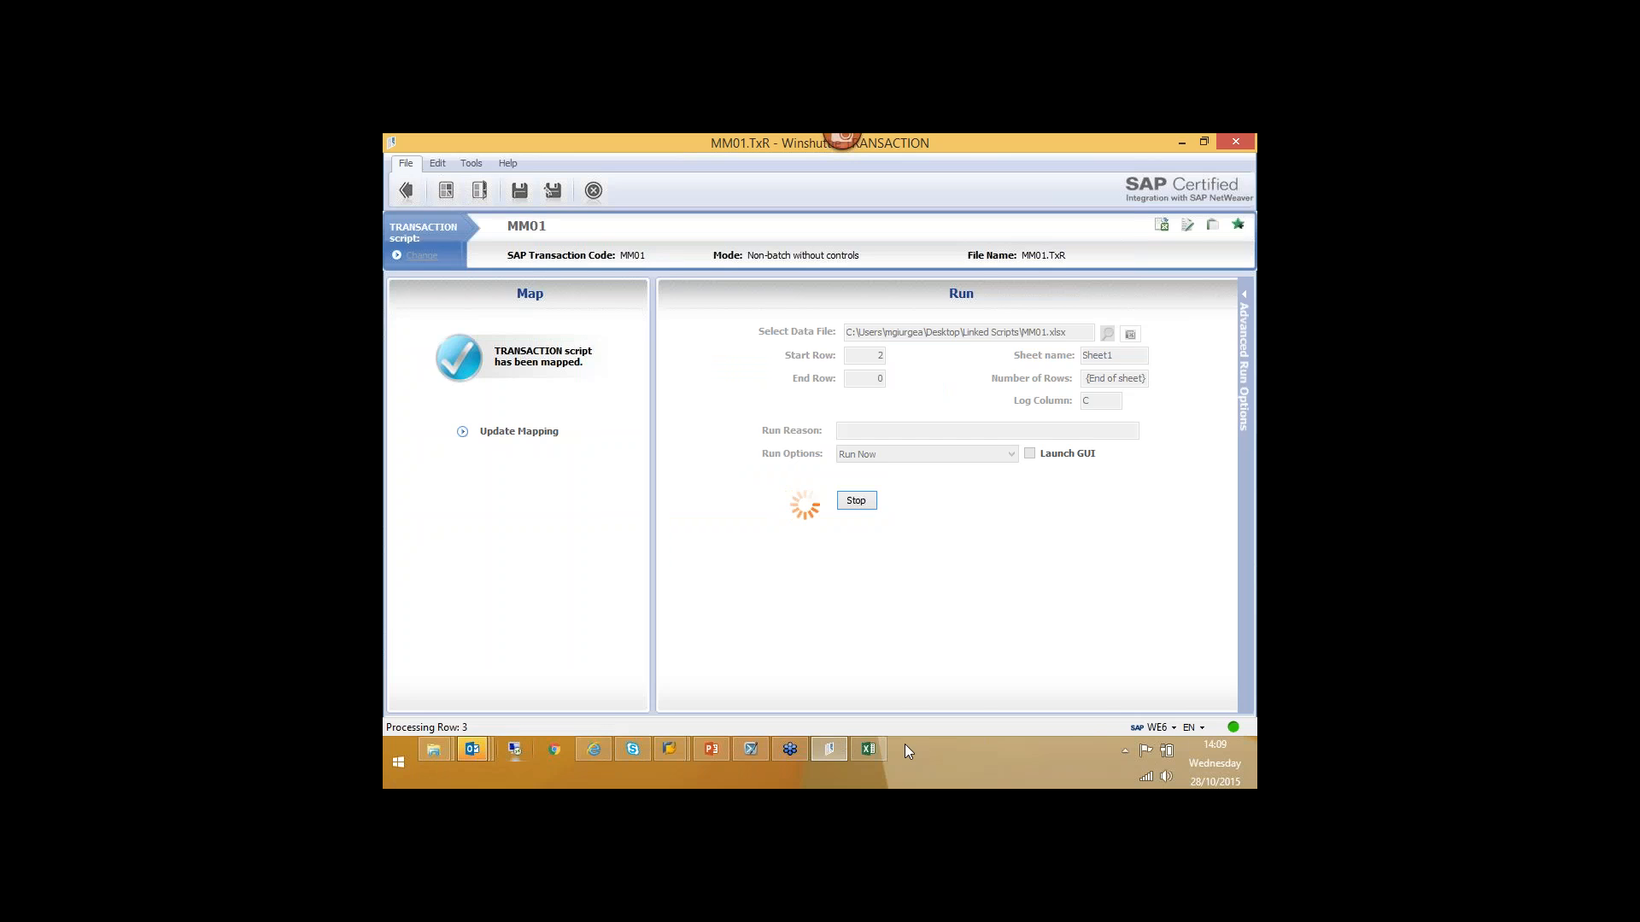
# - Check the log column of the MM01 workbook in Excel, and return to Winshuttle TRANSACTION to check the run status
pyautogui.click(867, 749)
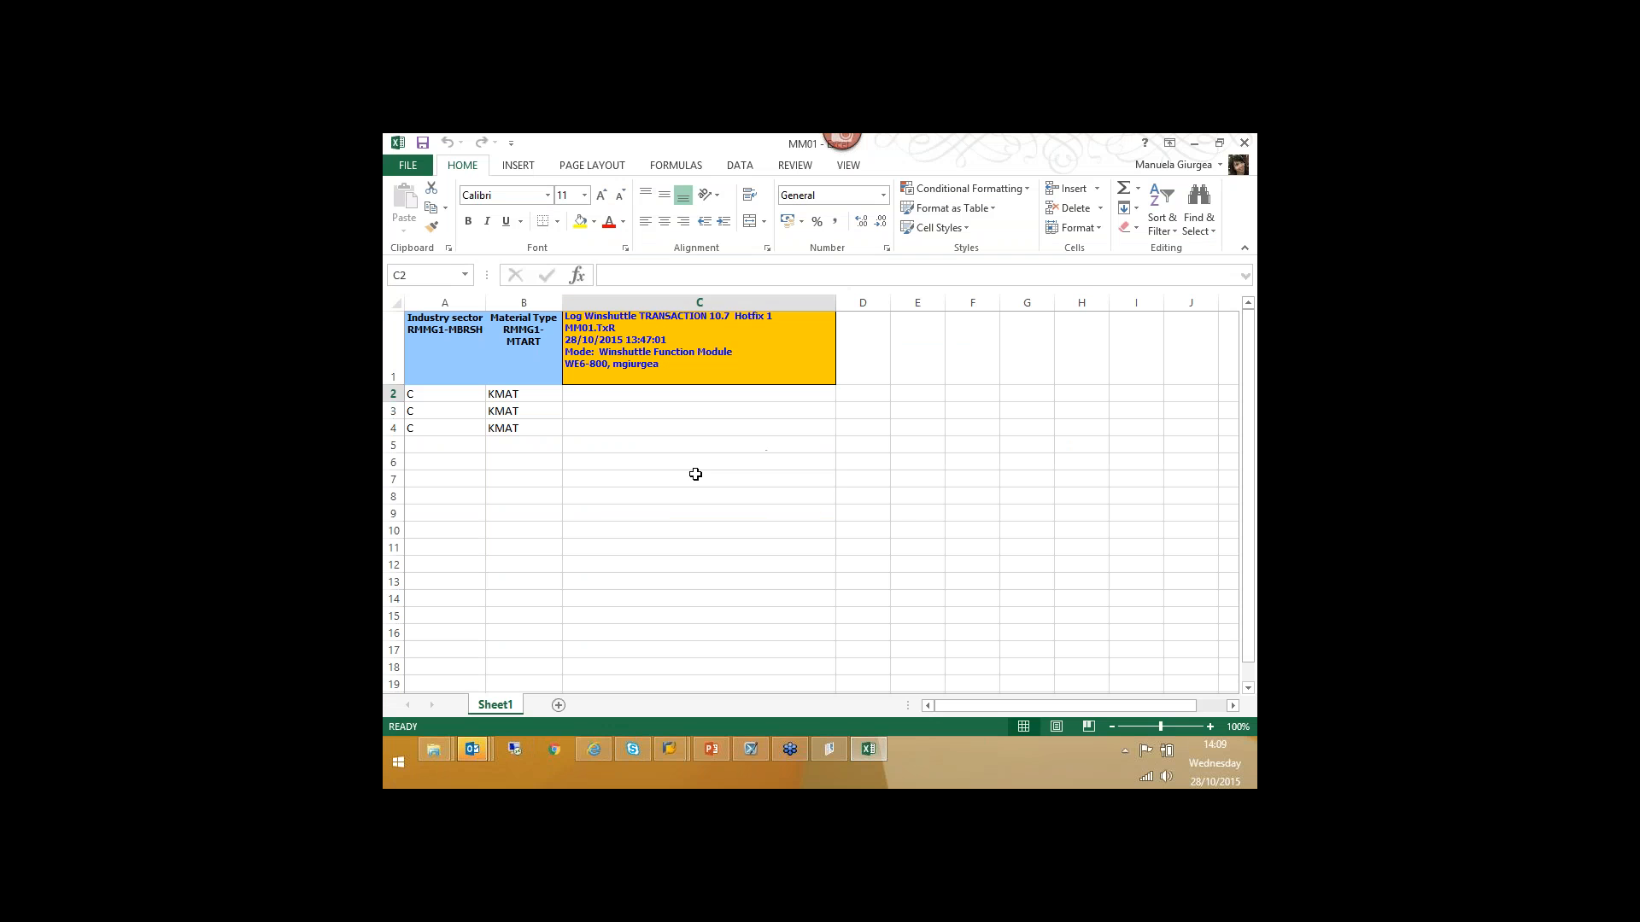
pyautogui.click(695, 474)
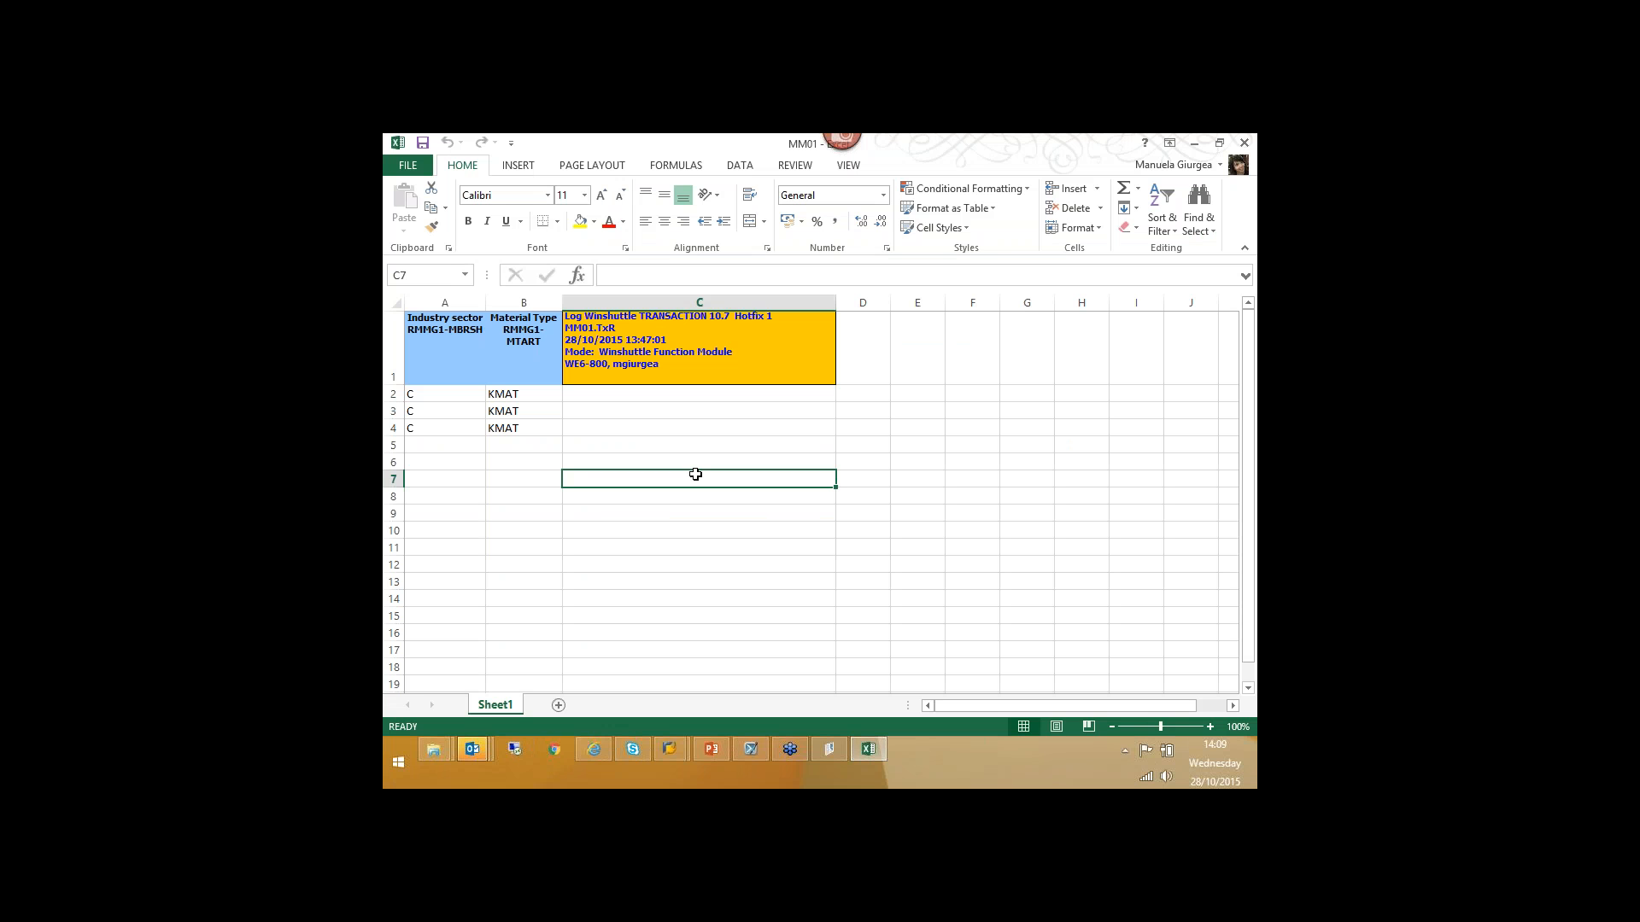
pyautogui.click(827, 748)
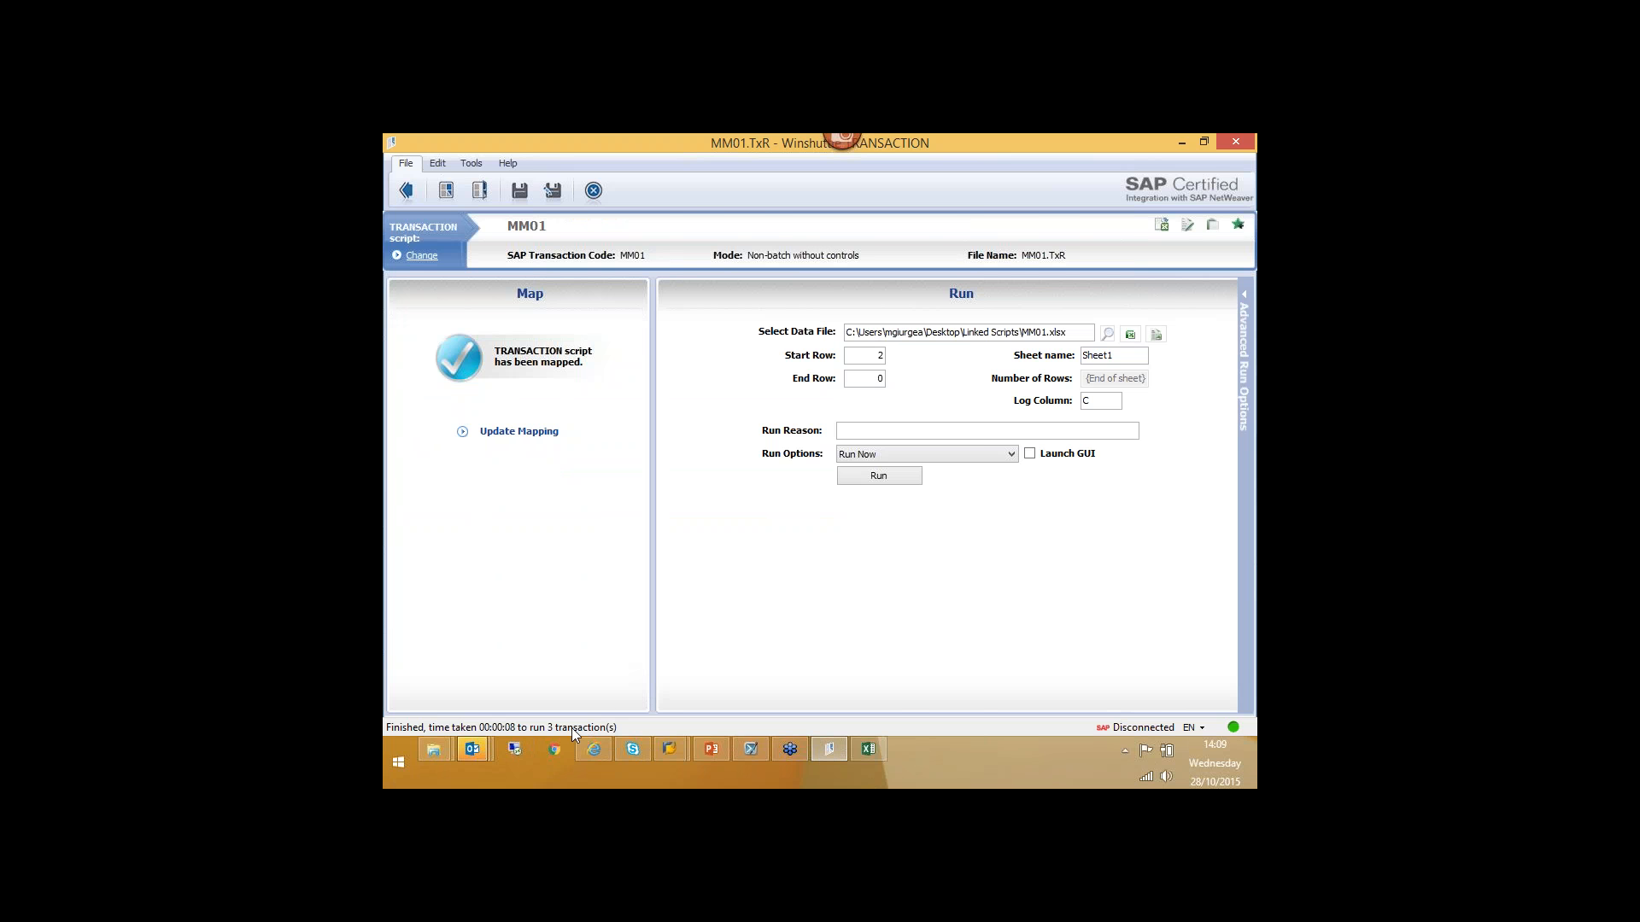
# - Examine the log messages for rows 2 to 4 in column C of the MM01 workbook in Excel
pyautogui.click(868, 749)
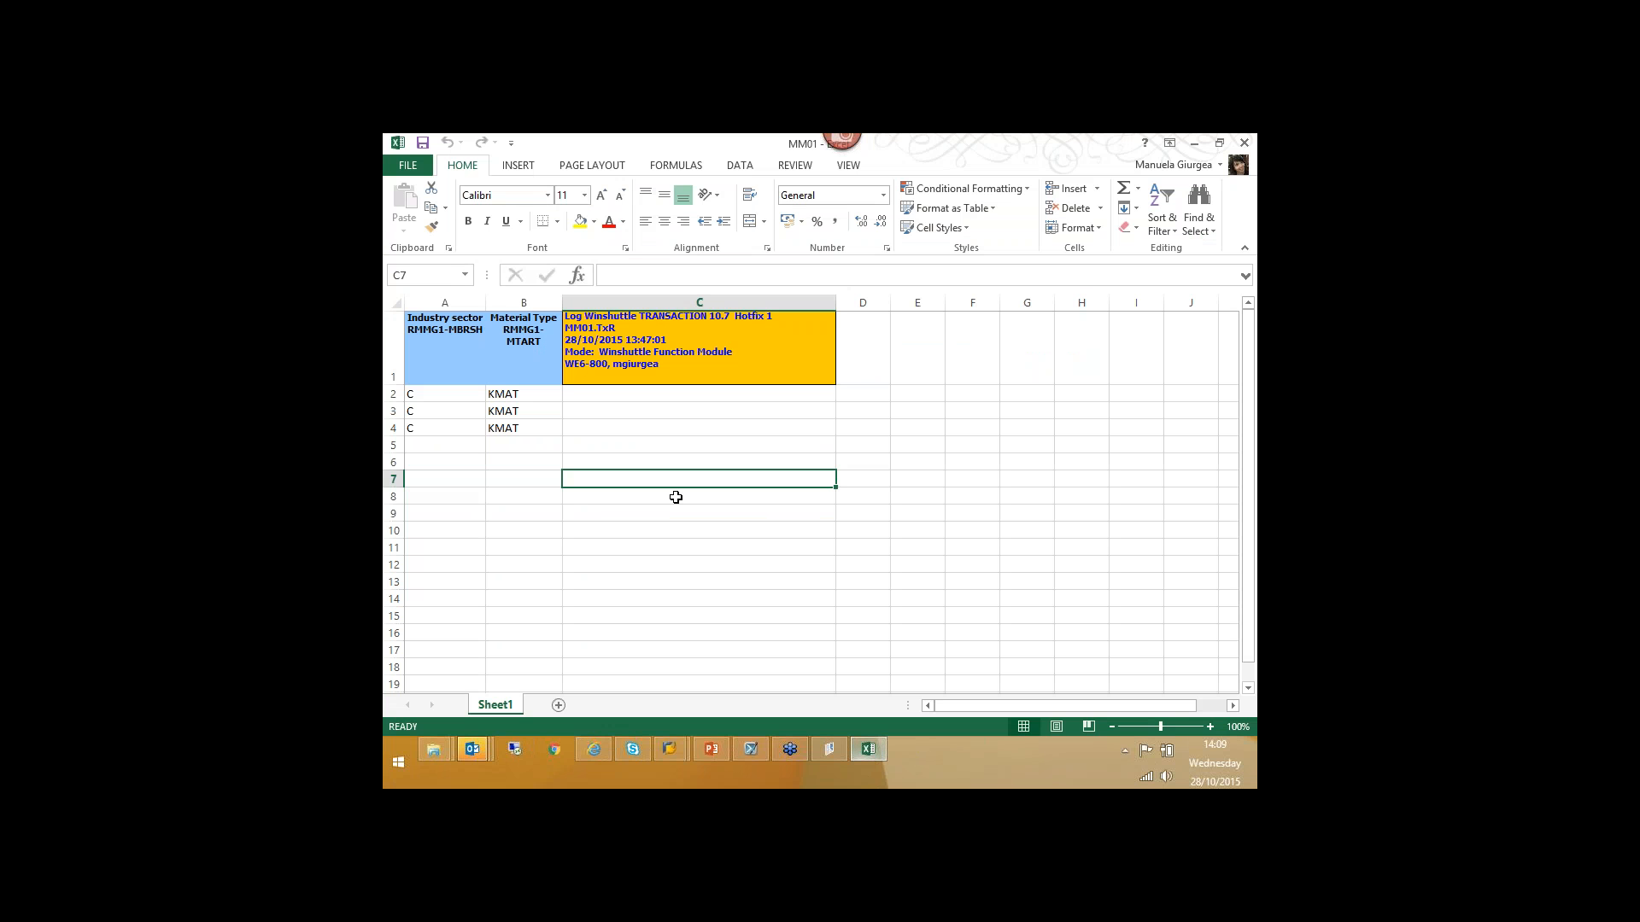
pyautogui.click(509, 410)
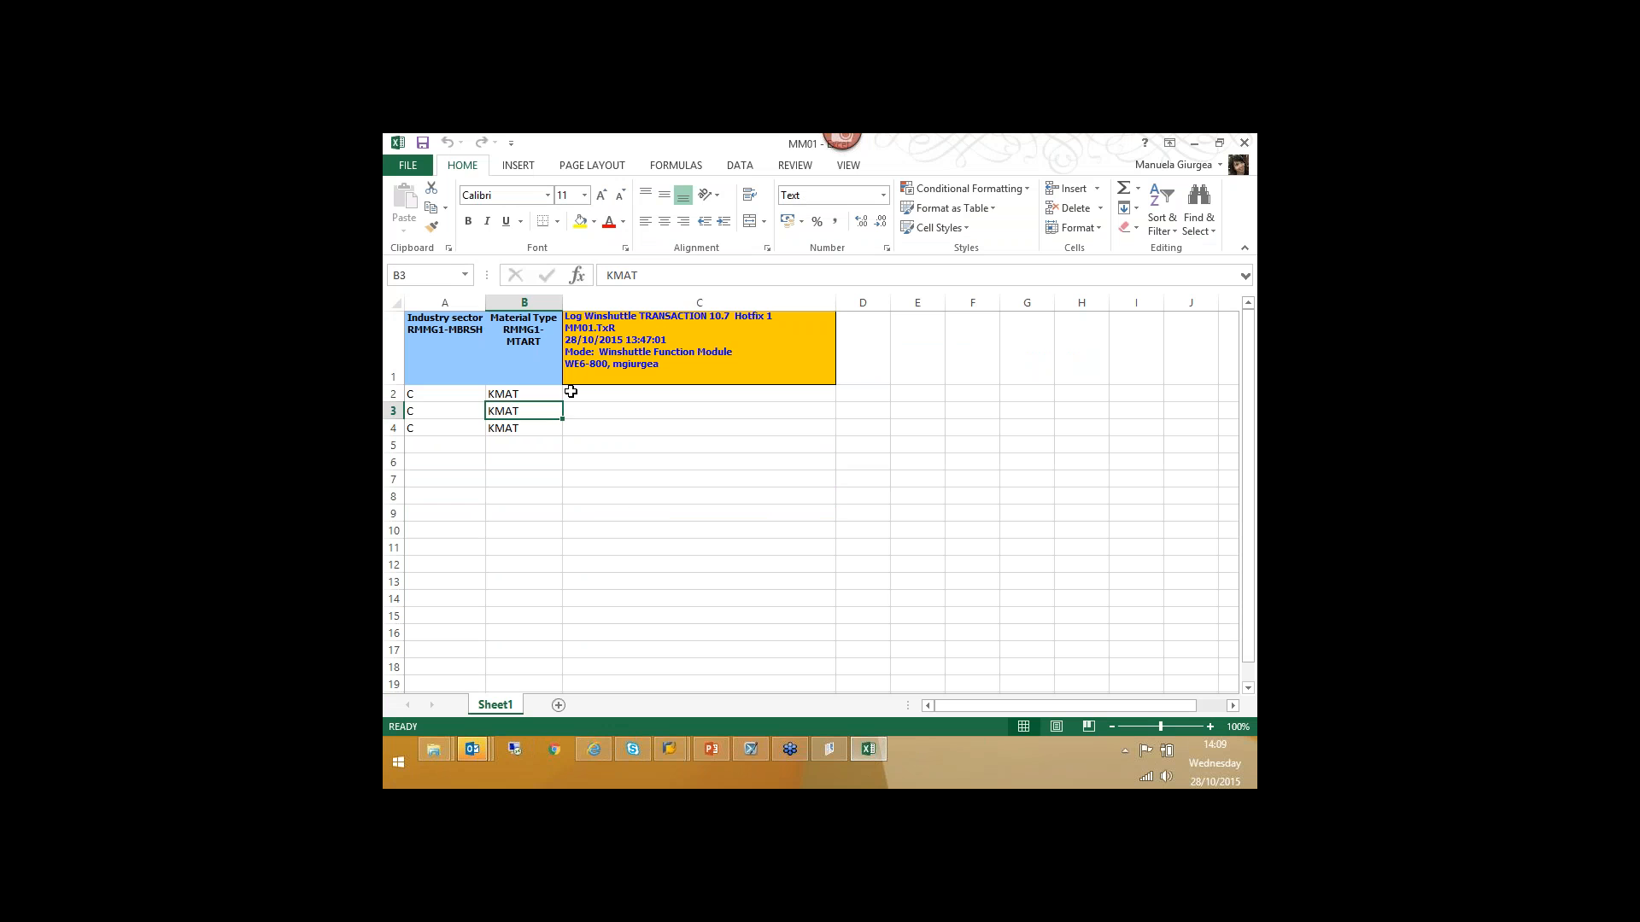
pyautogui.click(917, 598)
pyautogui.click(538, 358)
pyautogui.click(623, 369)
pyautogui.click(628, 394)
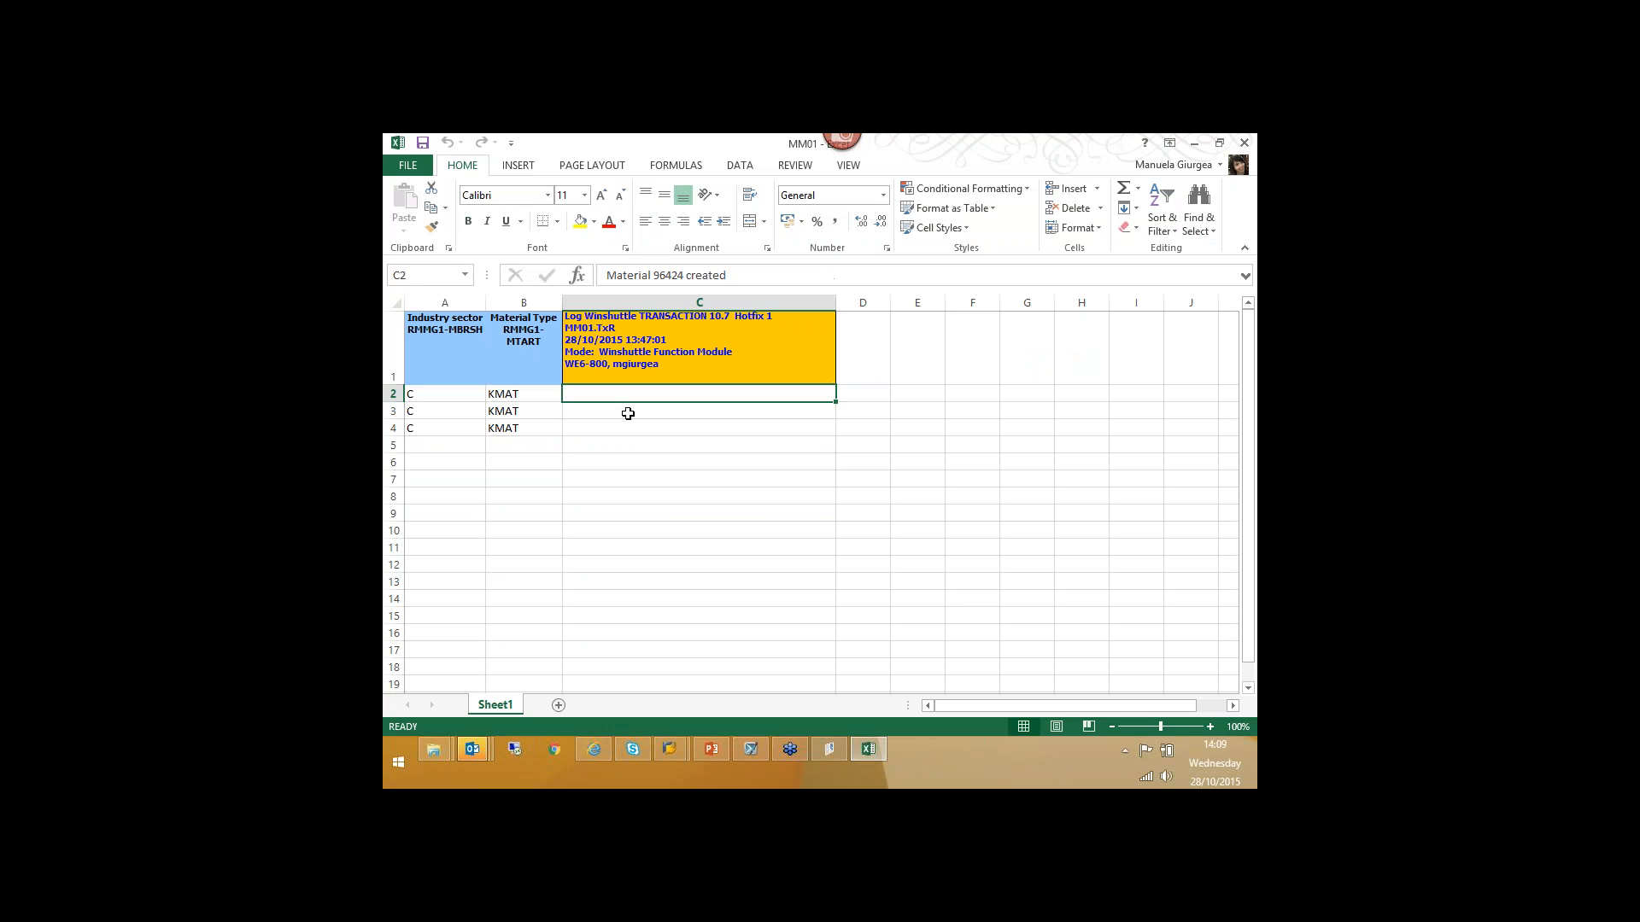
pyautogui.click(627, 413)
pyautogui.press('Down')
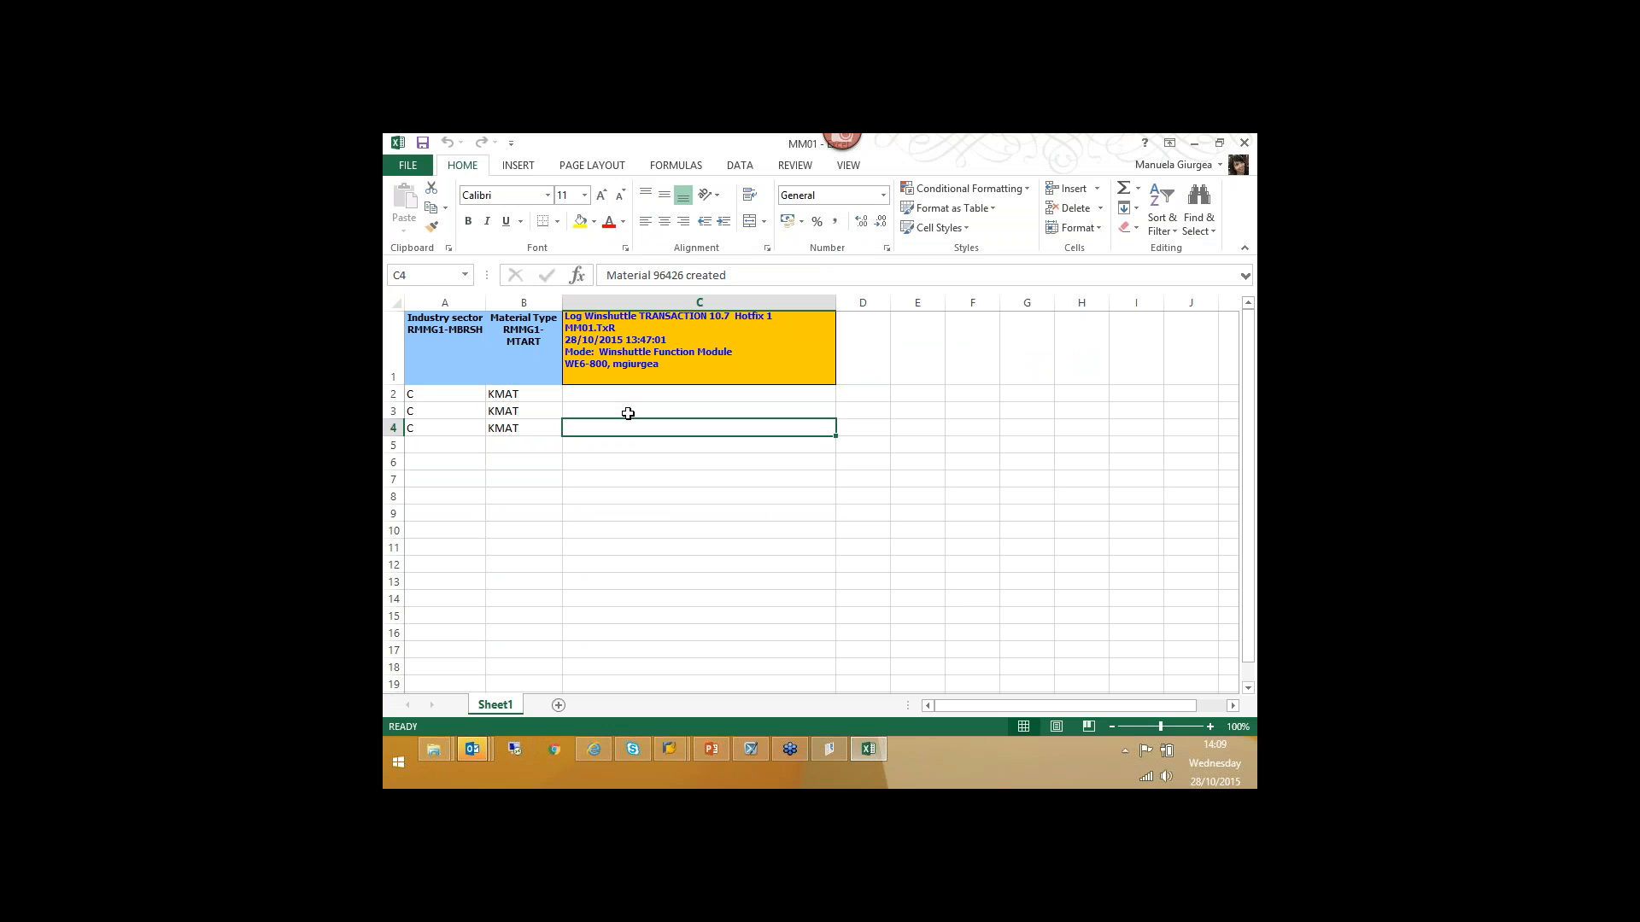
pyautogui.press('Up')
pyautogui.press('Up')
pyautogui.press('Down')
pyautogui.press('Down')
pyautogui.press('Up')
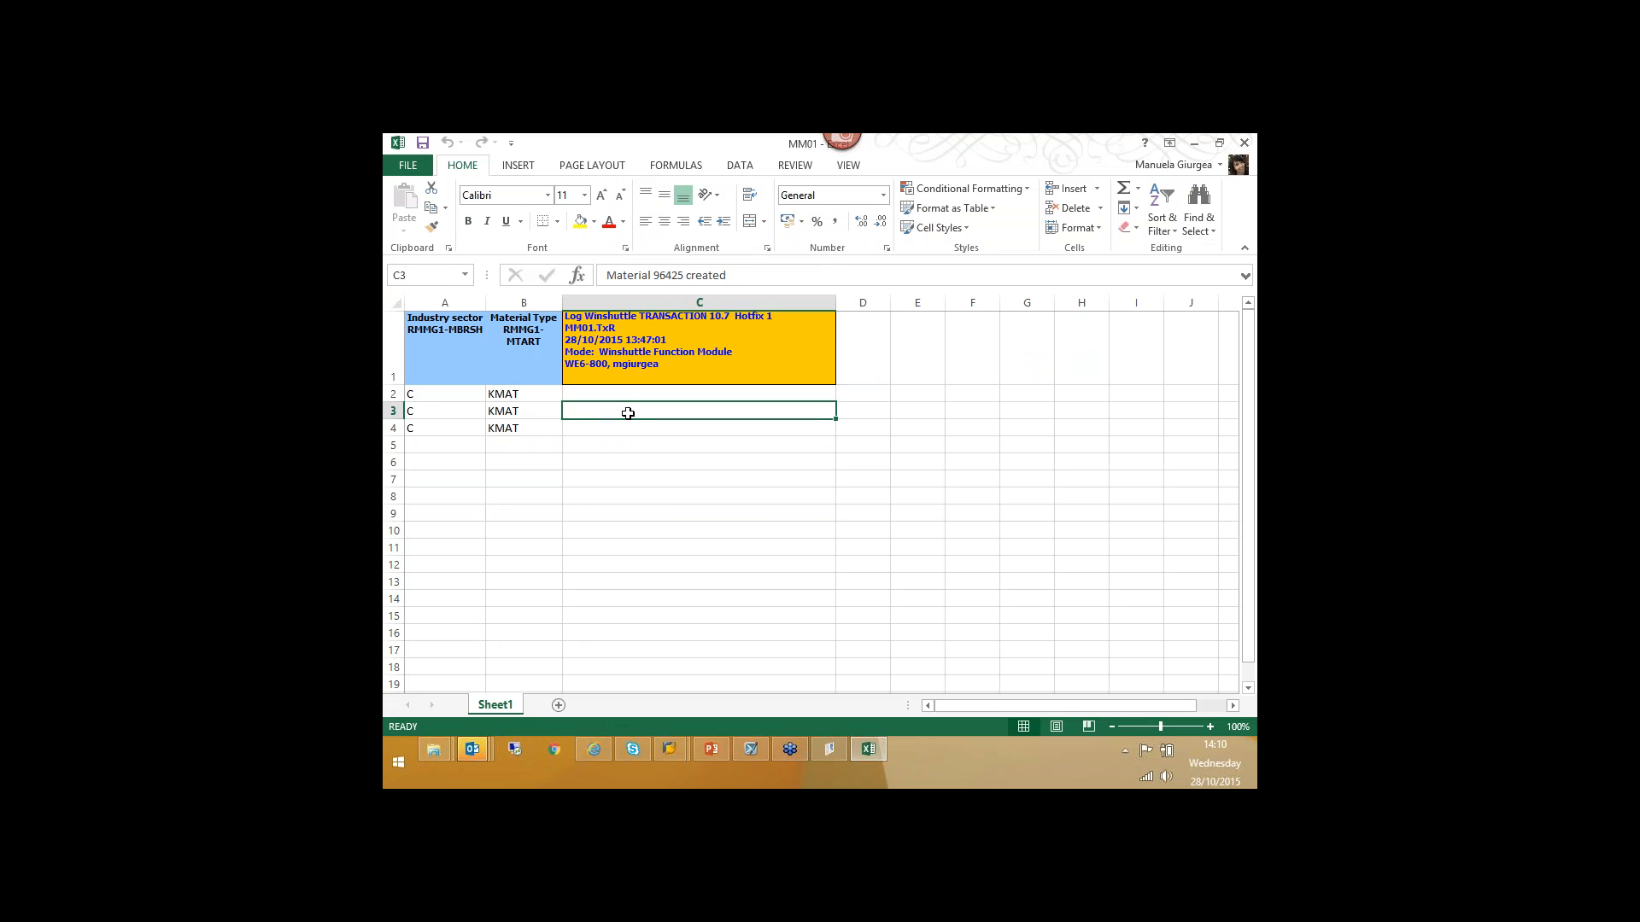
pyautogui.press('Up')
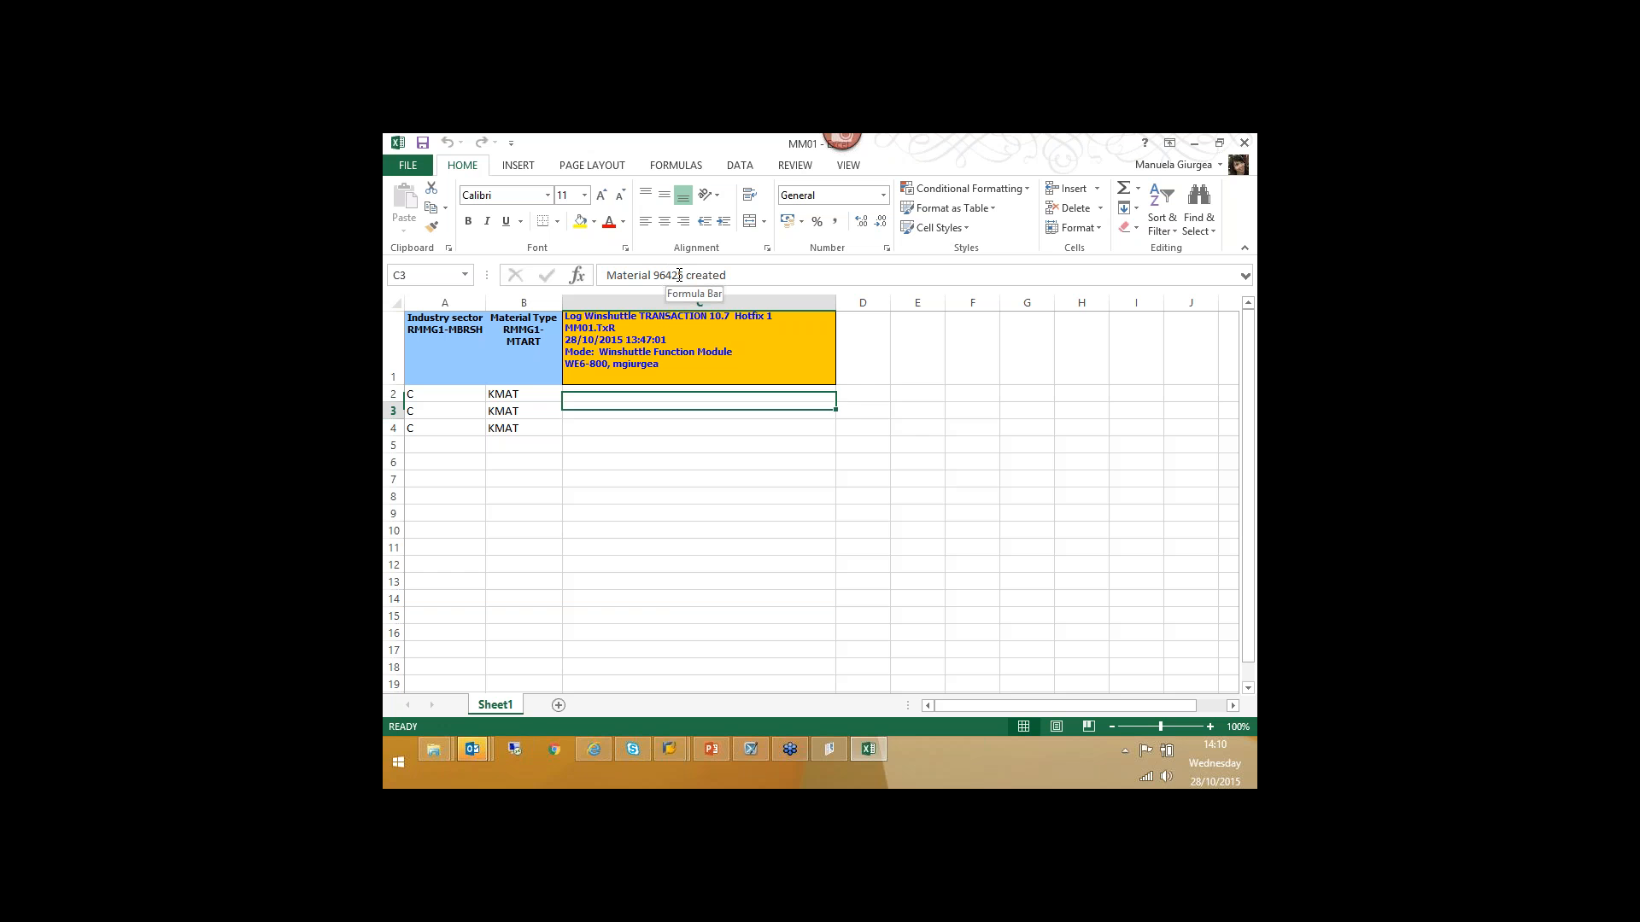
pyautogui.press('Down')
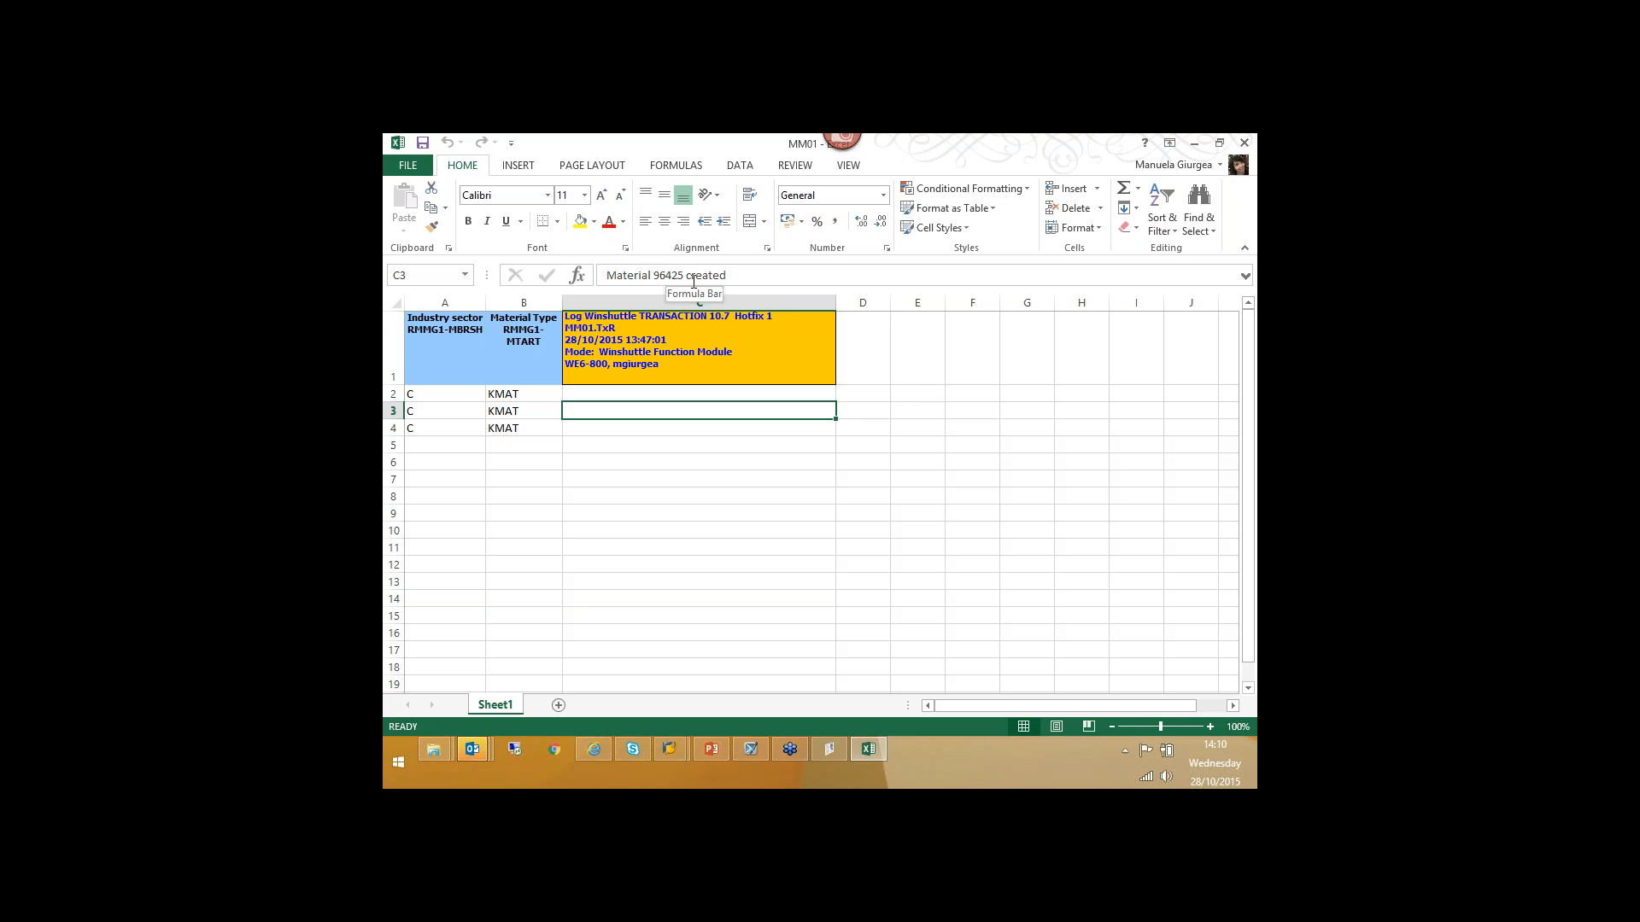
pyautogui.click(644, 426)
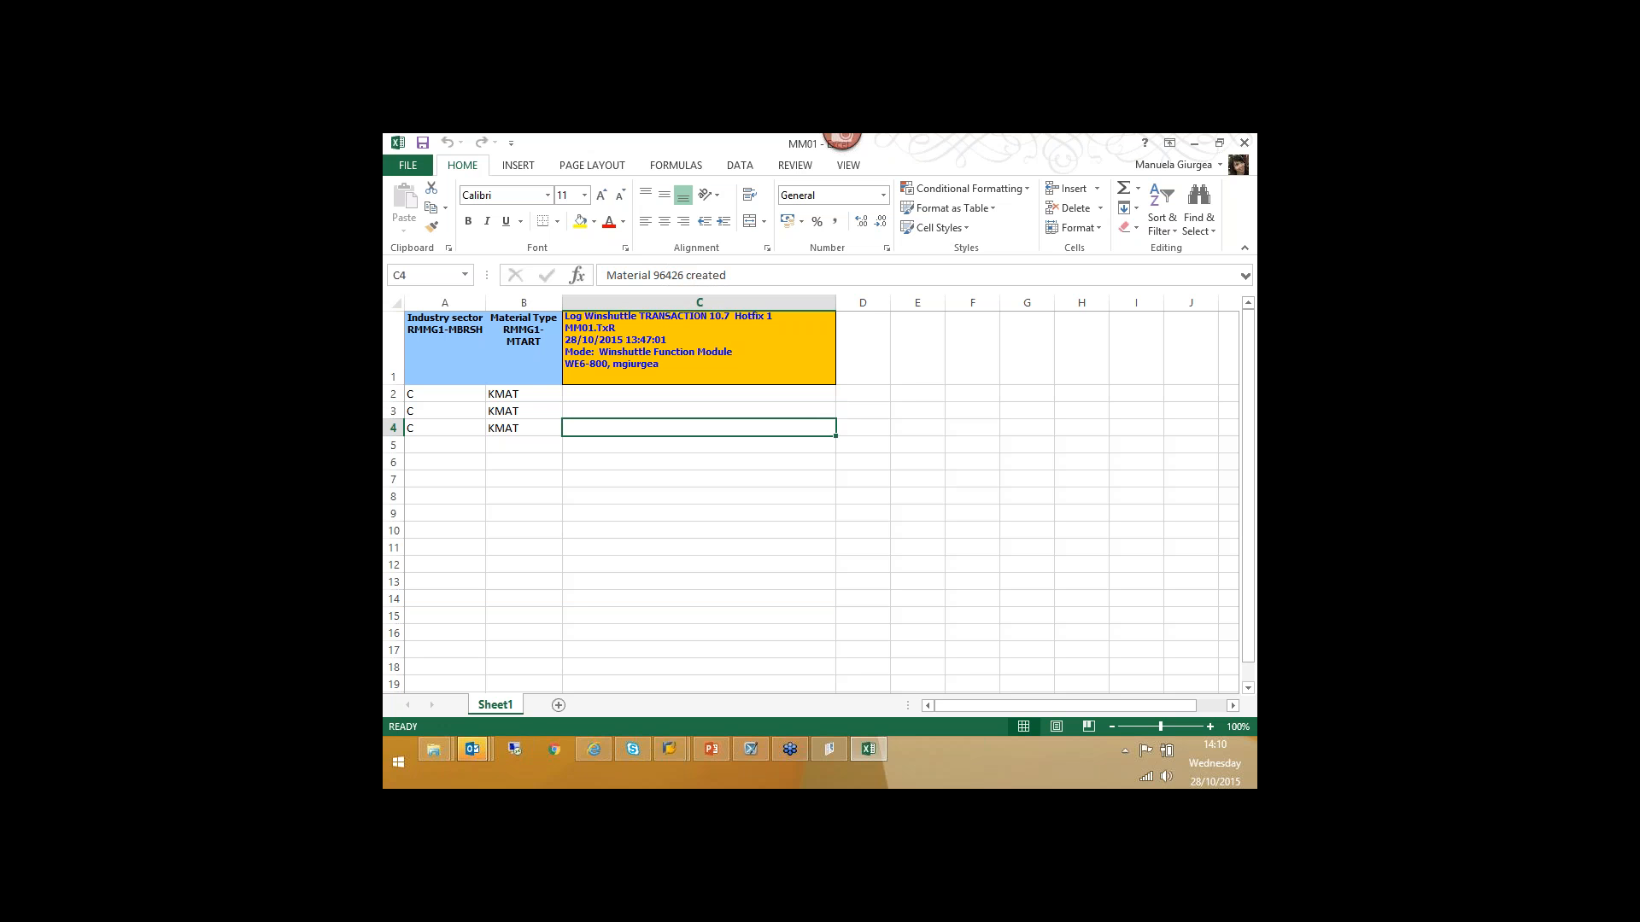
# - Clear the log messages in cells C2:C4 of the MM01 workbook
pyautogui.click(680, 394)
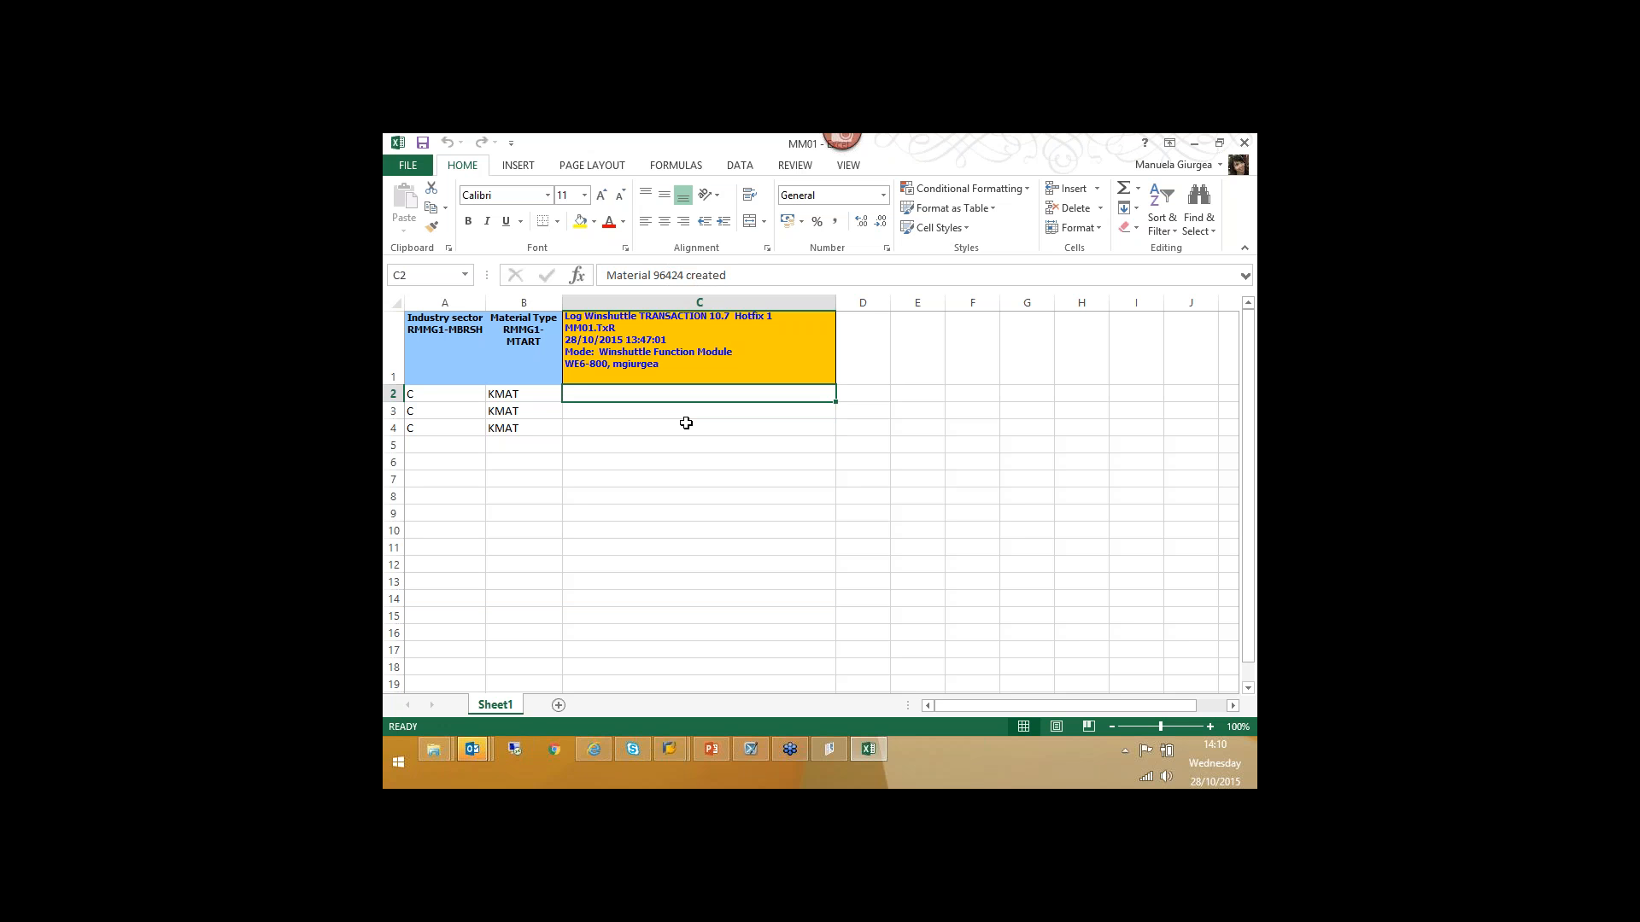
pyautogui.keyDown('shift'); pyautogui.click(690, 421); pyautogui.keyUp('shift')
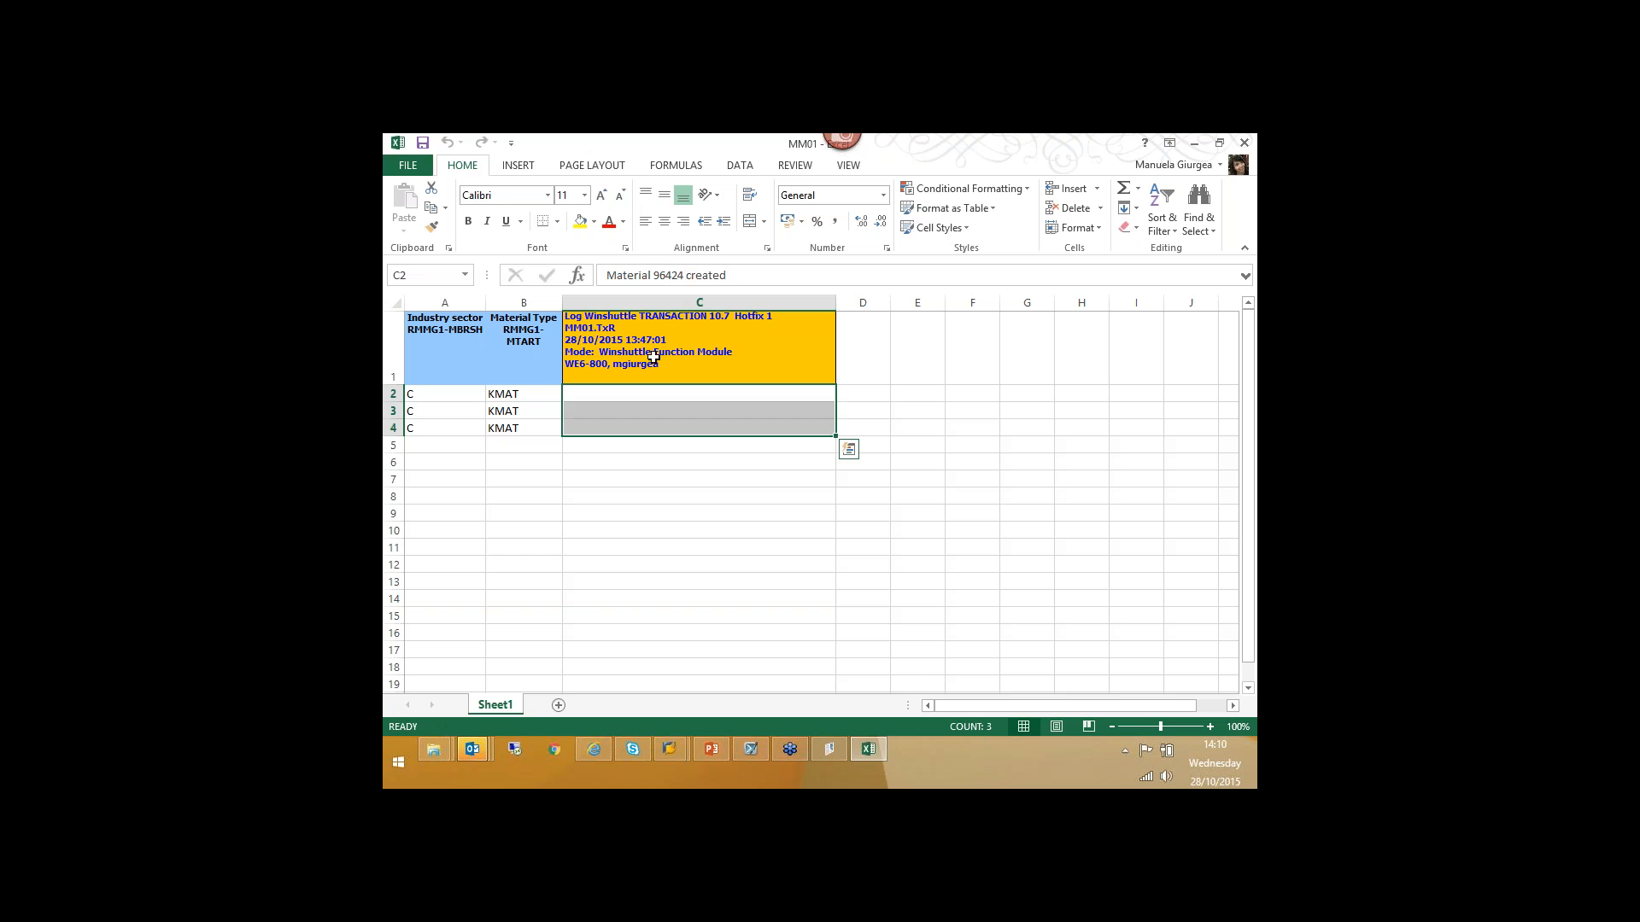
pyautogui.click(654, 357)
pyautogui.click(663, 391)
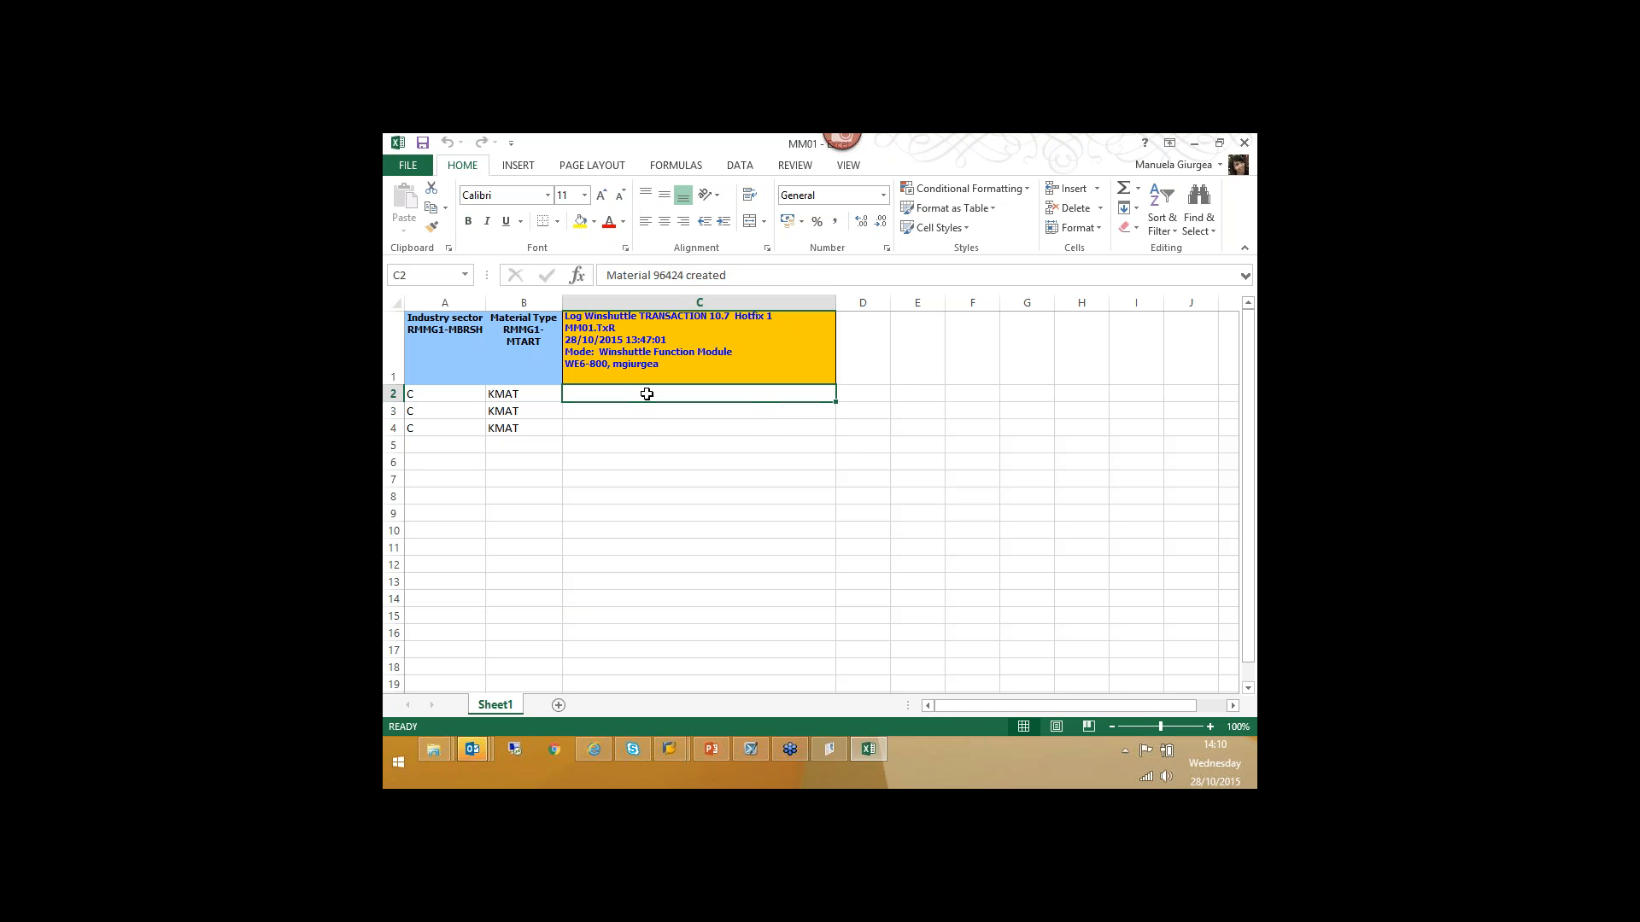
pyautogui.keyDown('shift'); pyautogui.click(654, 421); pyautogui.keyUp('shift')
pyautogui.press('Delete')
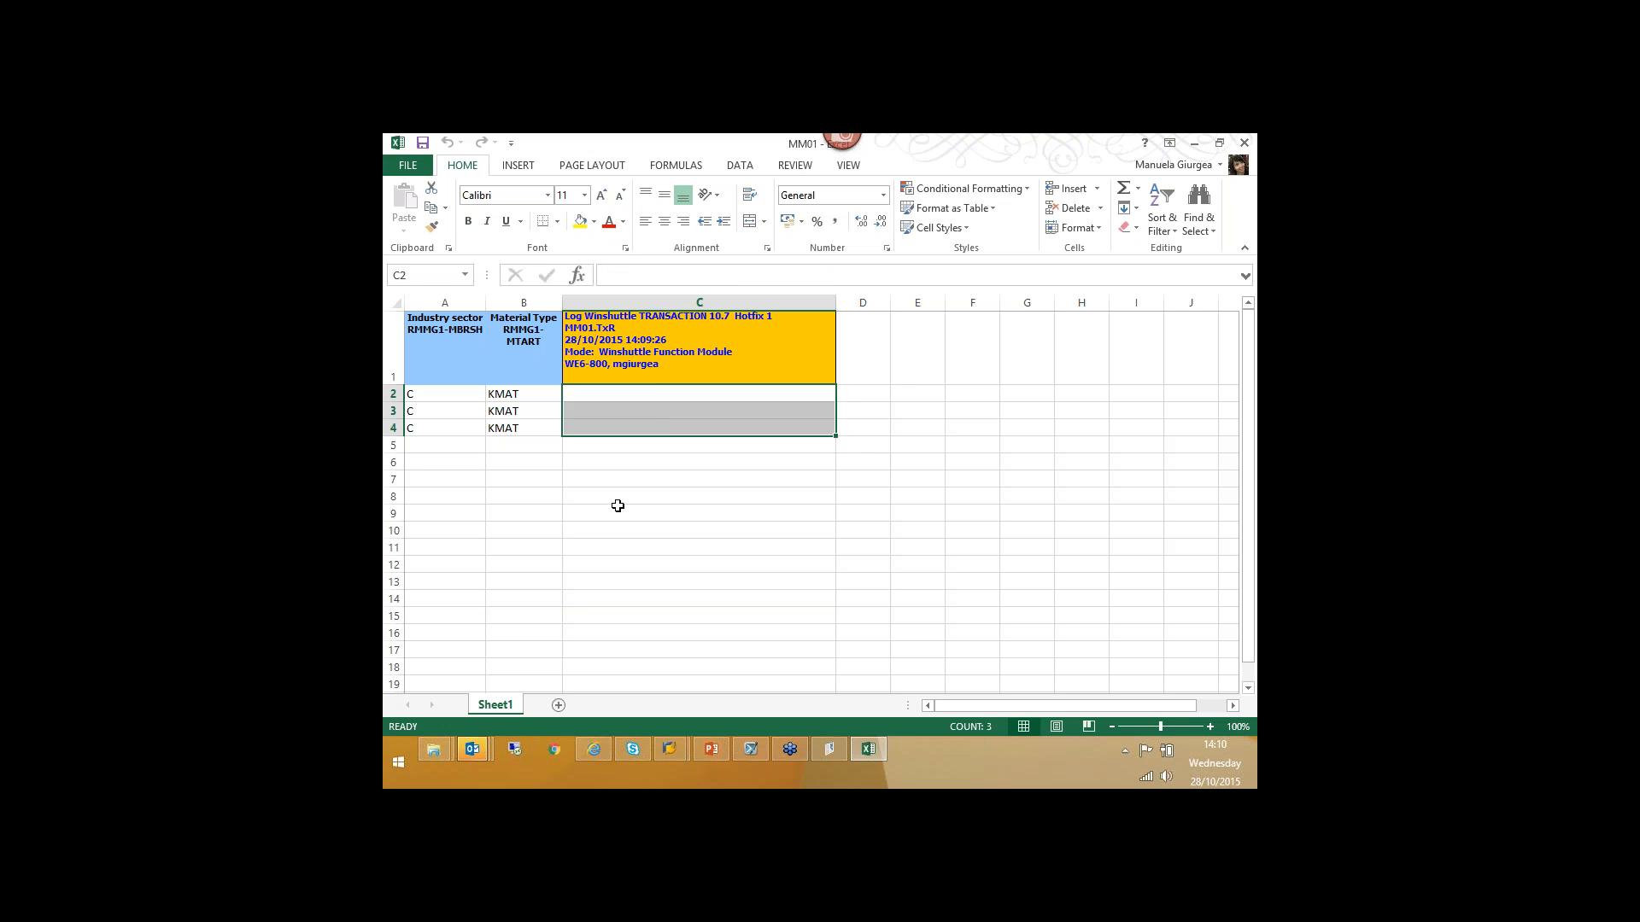
pyautogui.click(618, 509)
pyautogui.click(651, 411)
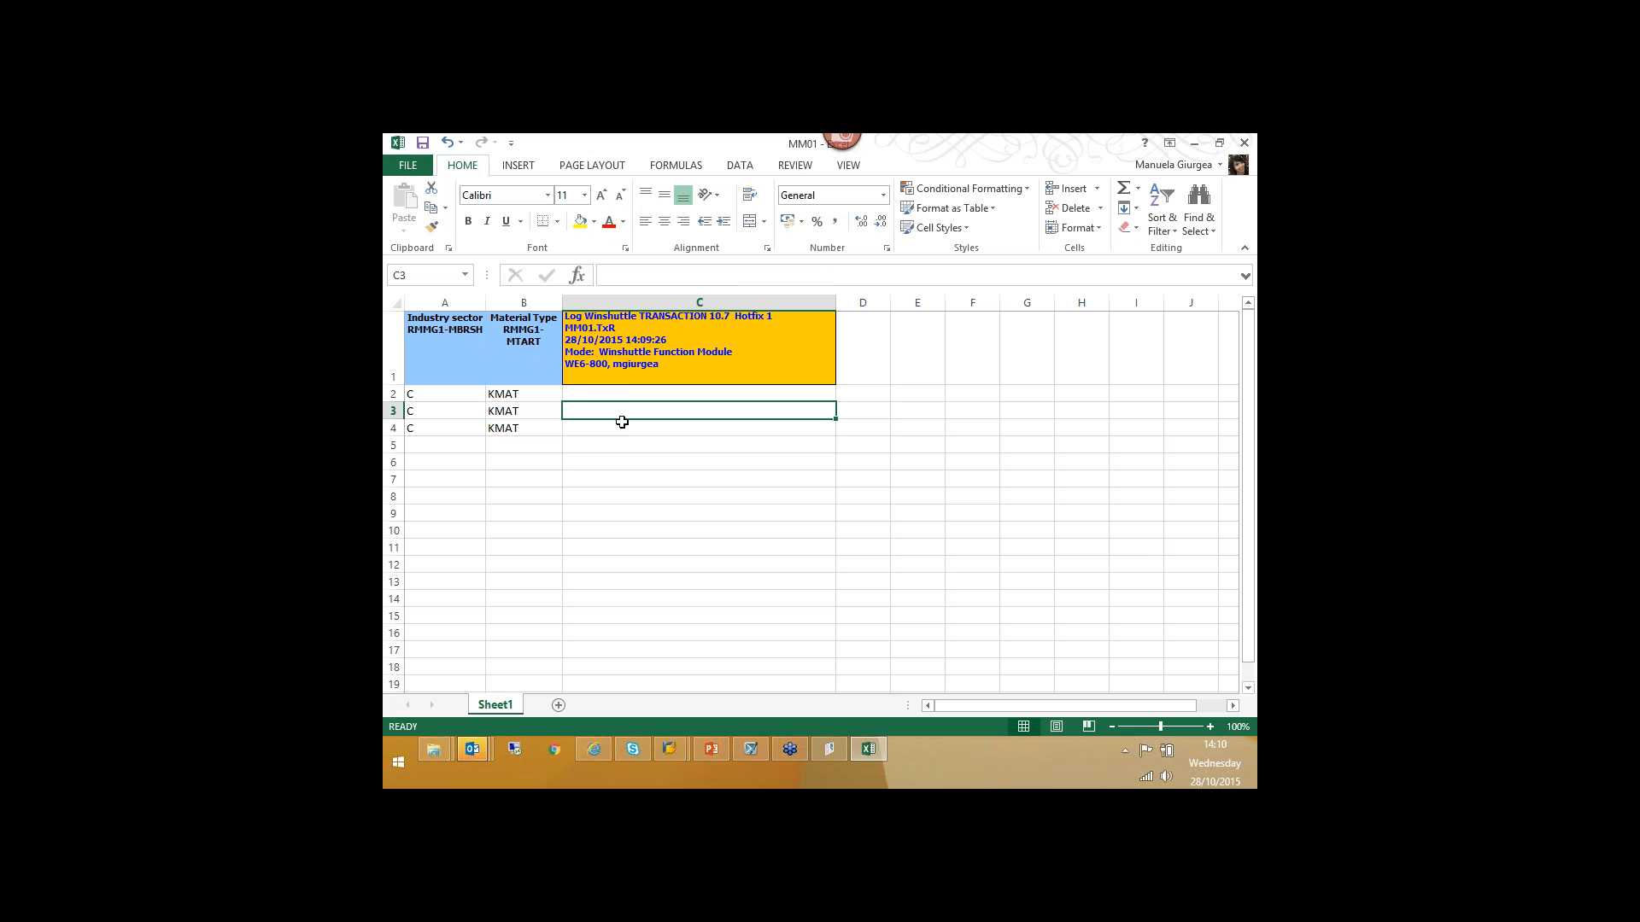
pyautogui.click(628, 396)
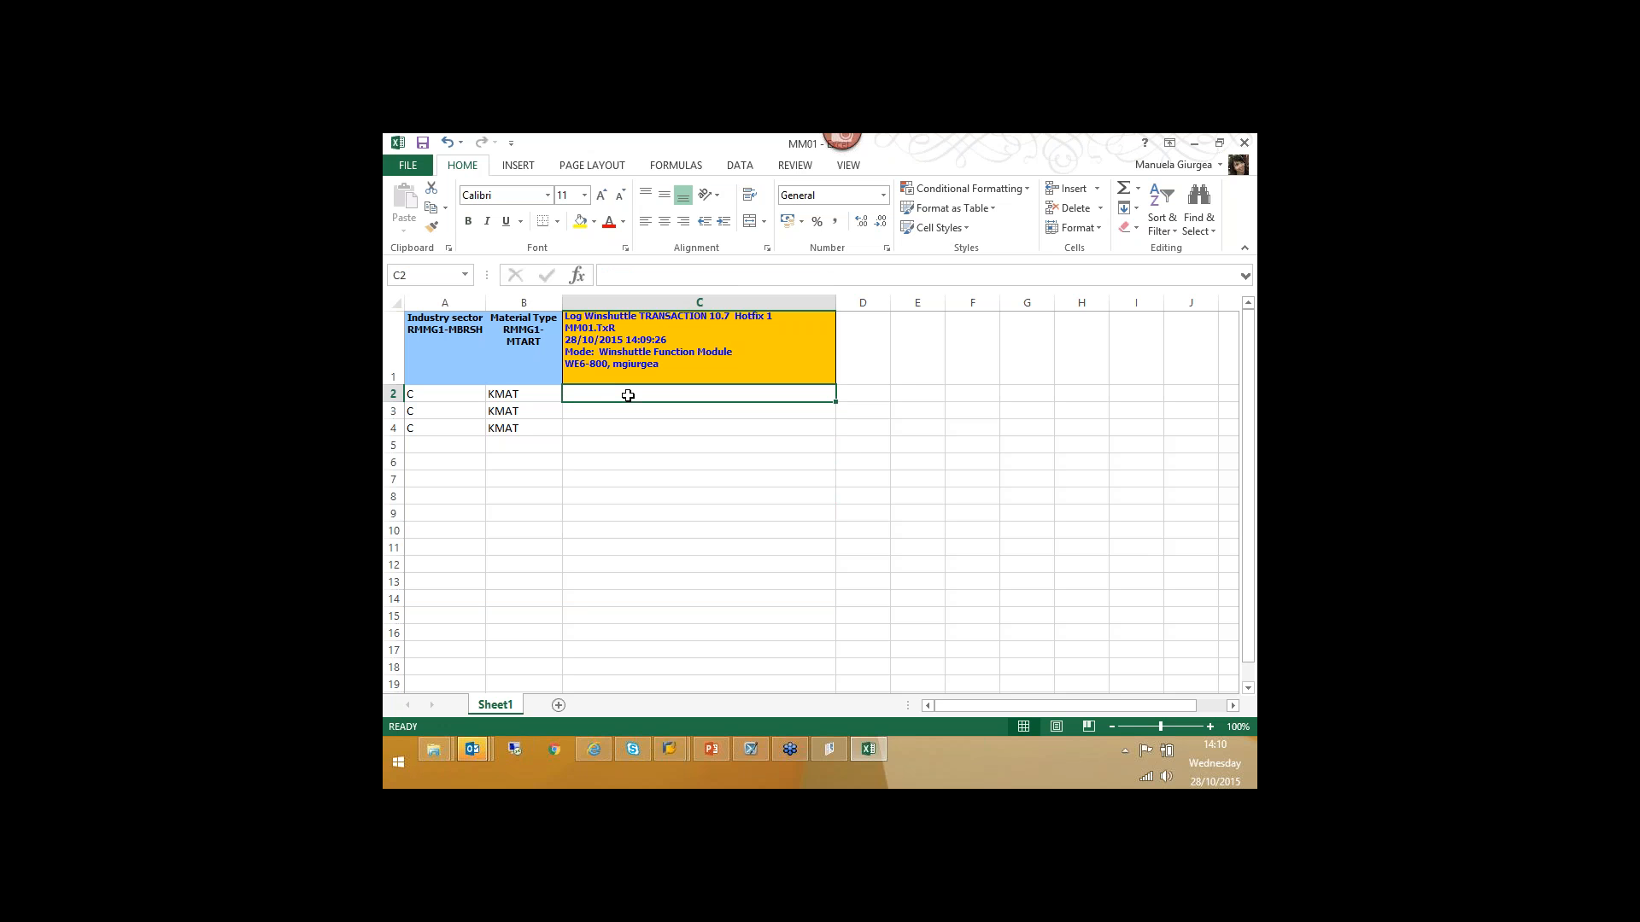
# - Run the MM01 script again in Winshuttle TRANSACTION with the SAP logon, and check the log column in the Excel workbook
pyautogui.click(830, 748)
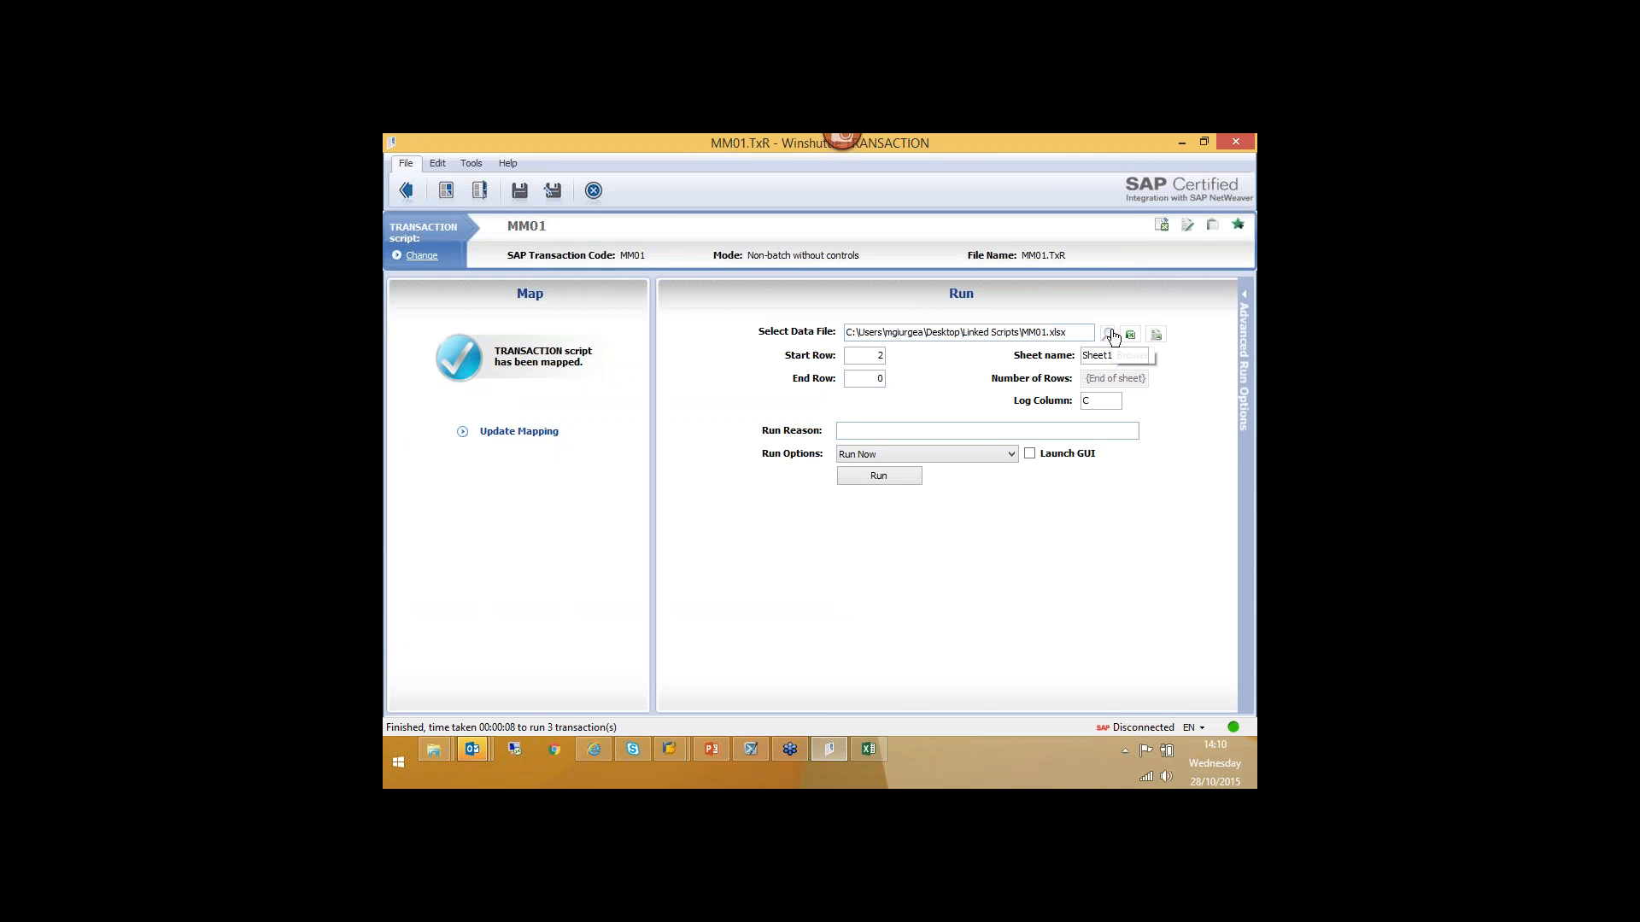
pyautogui.click(877, 477)
pyautogui.click(918, 389)
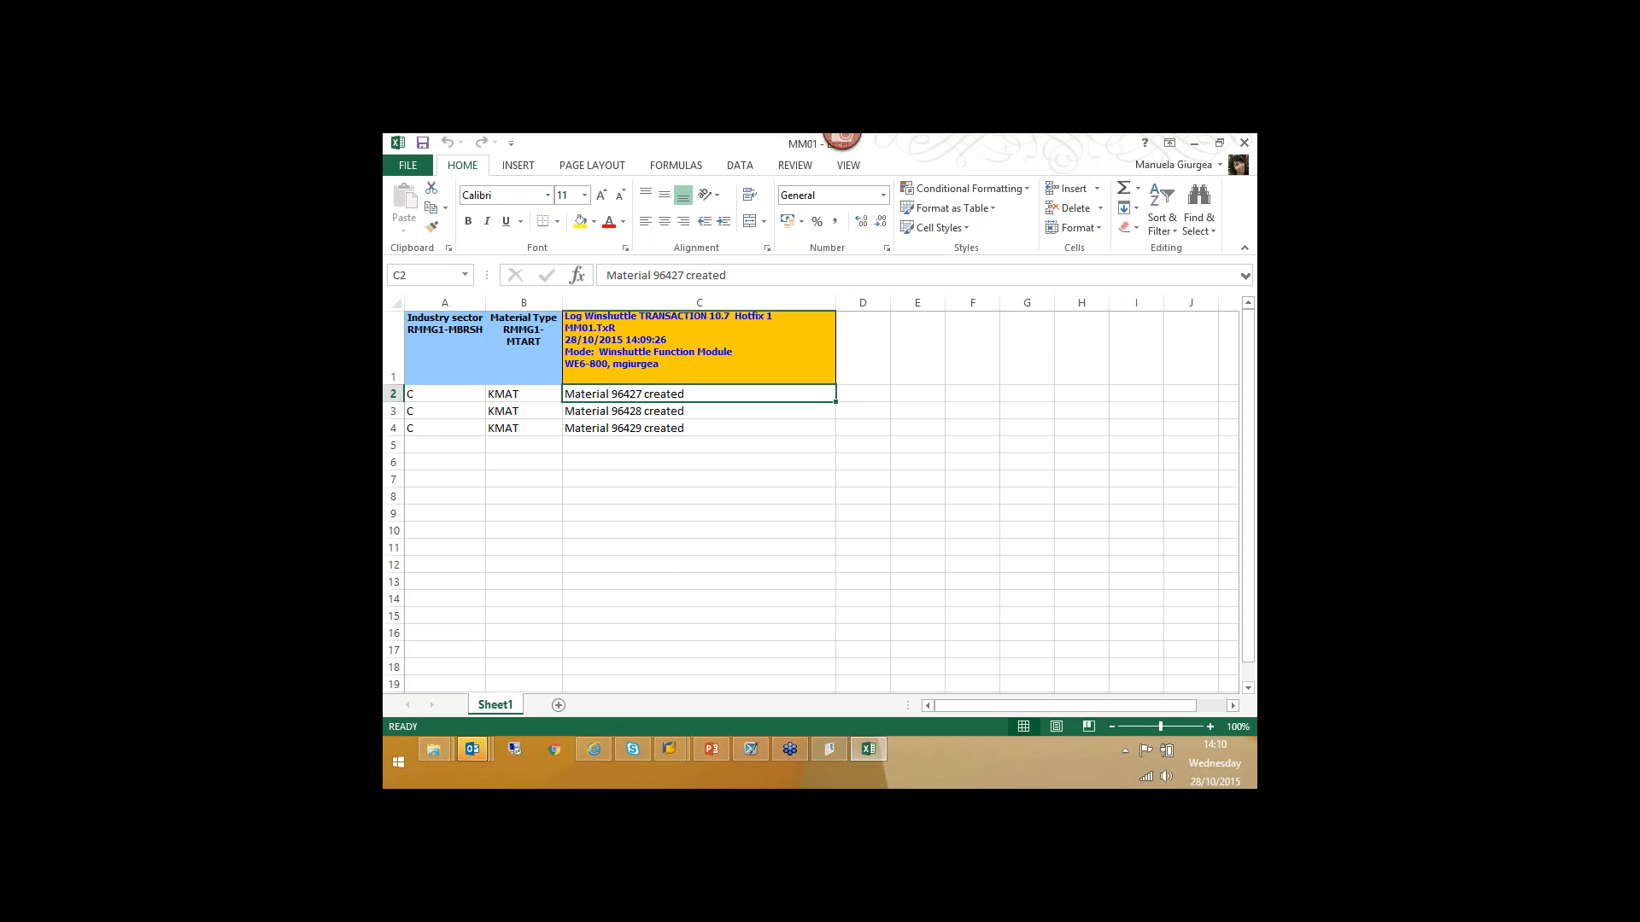
pyautogui.click(699, 445)
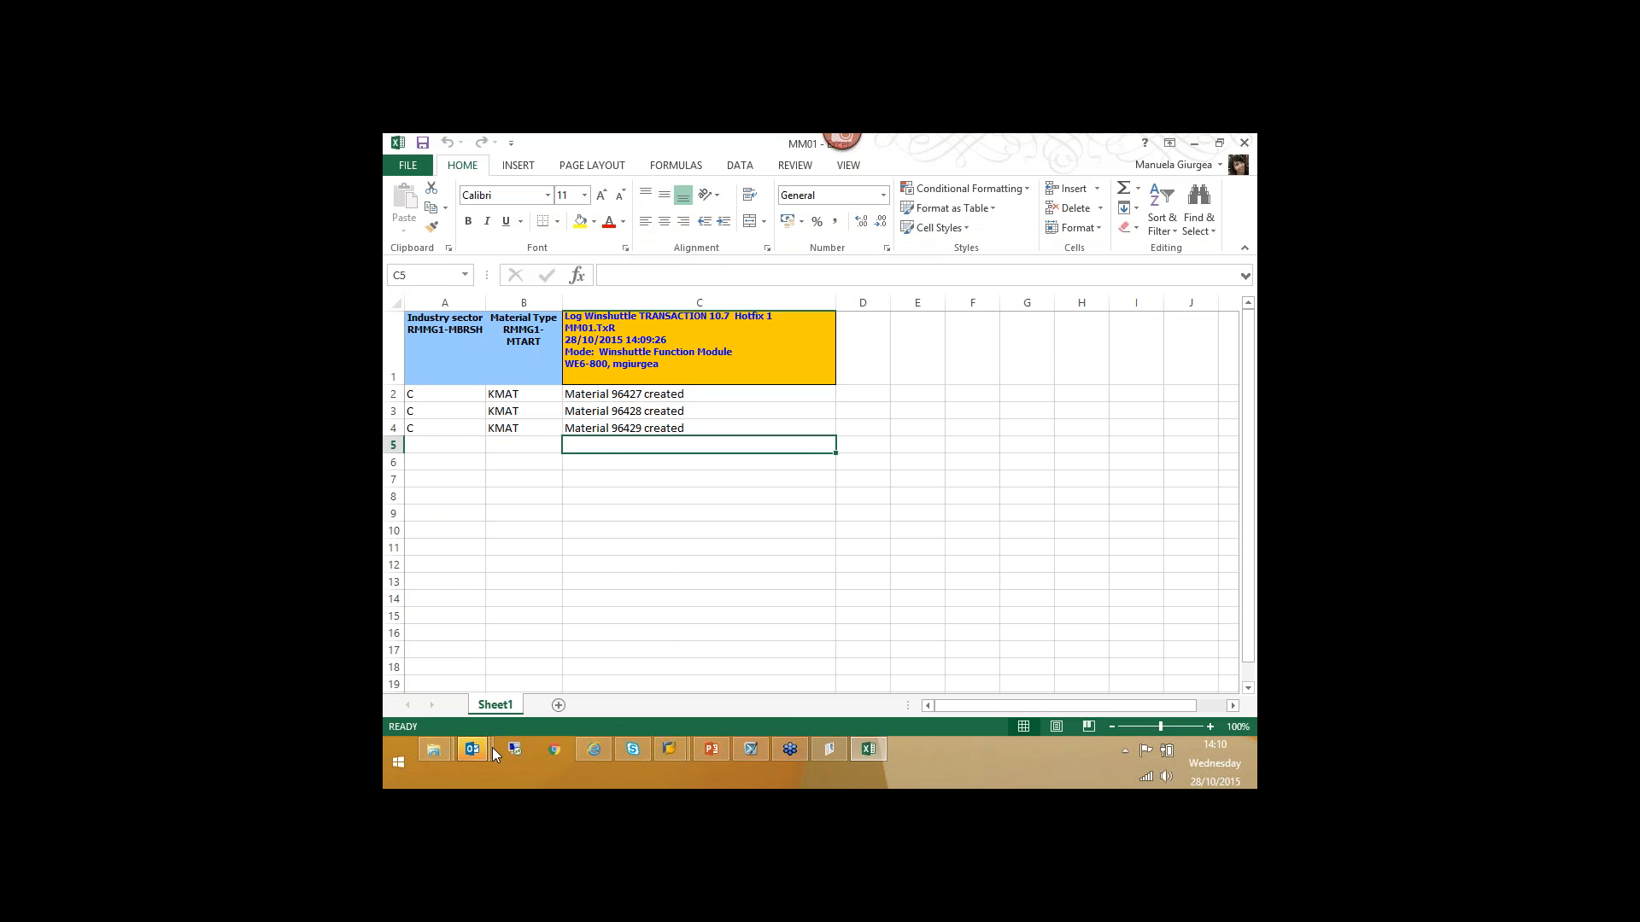
# - Open the MM02 script from the Linked Scripts folder and bring up its data file, MM02 MG 151001, in Excel
pyautogui.click(437, 748)
pyautogui.click(633, 670)
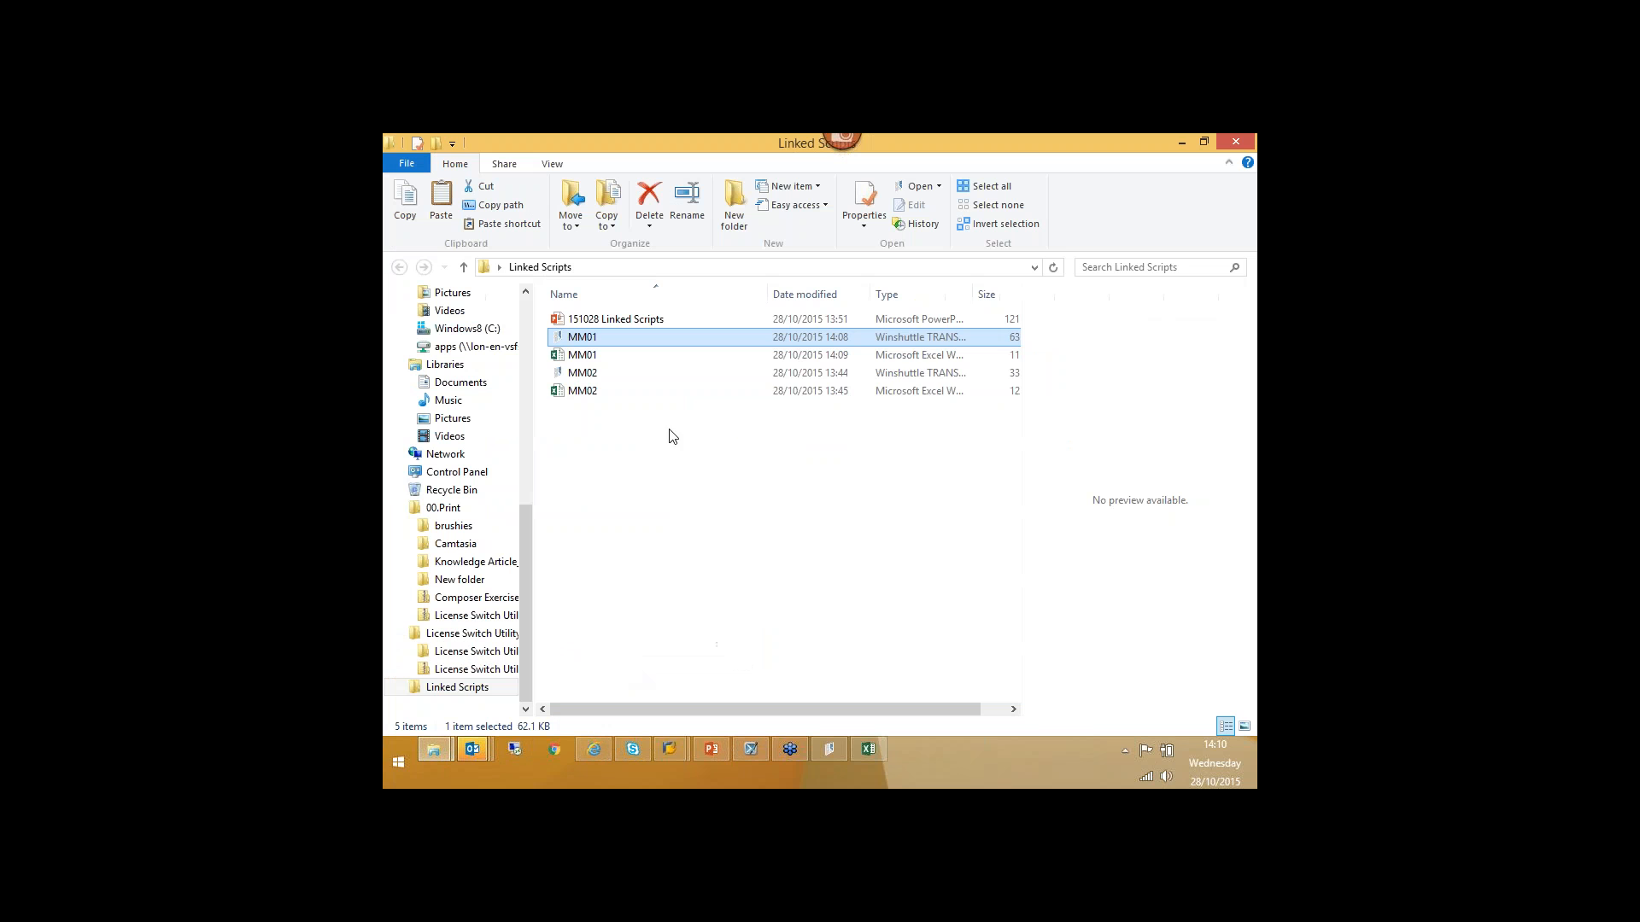
pyautogui.click(586, 374)
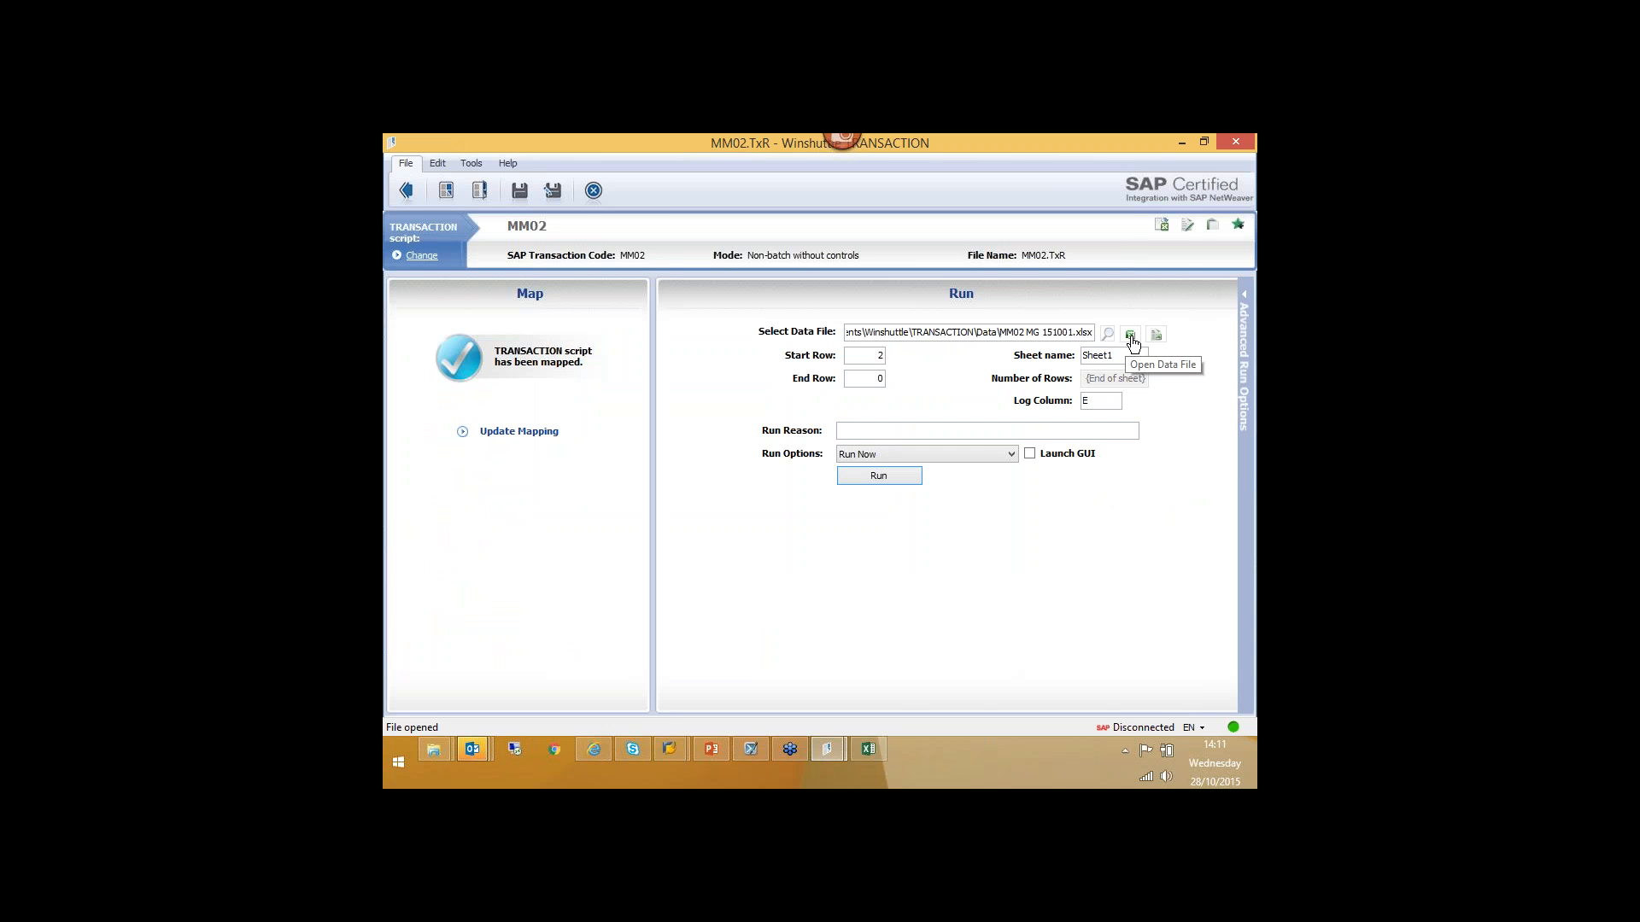
pyautogui.click(1131, 337)
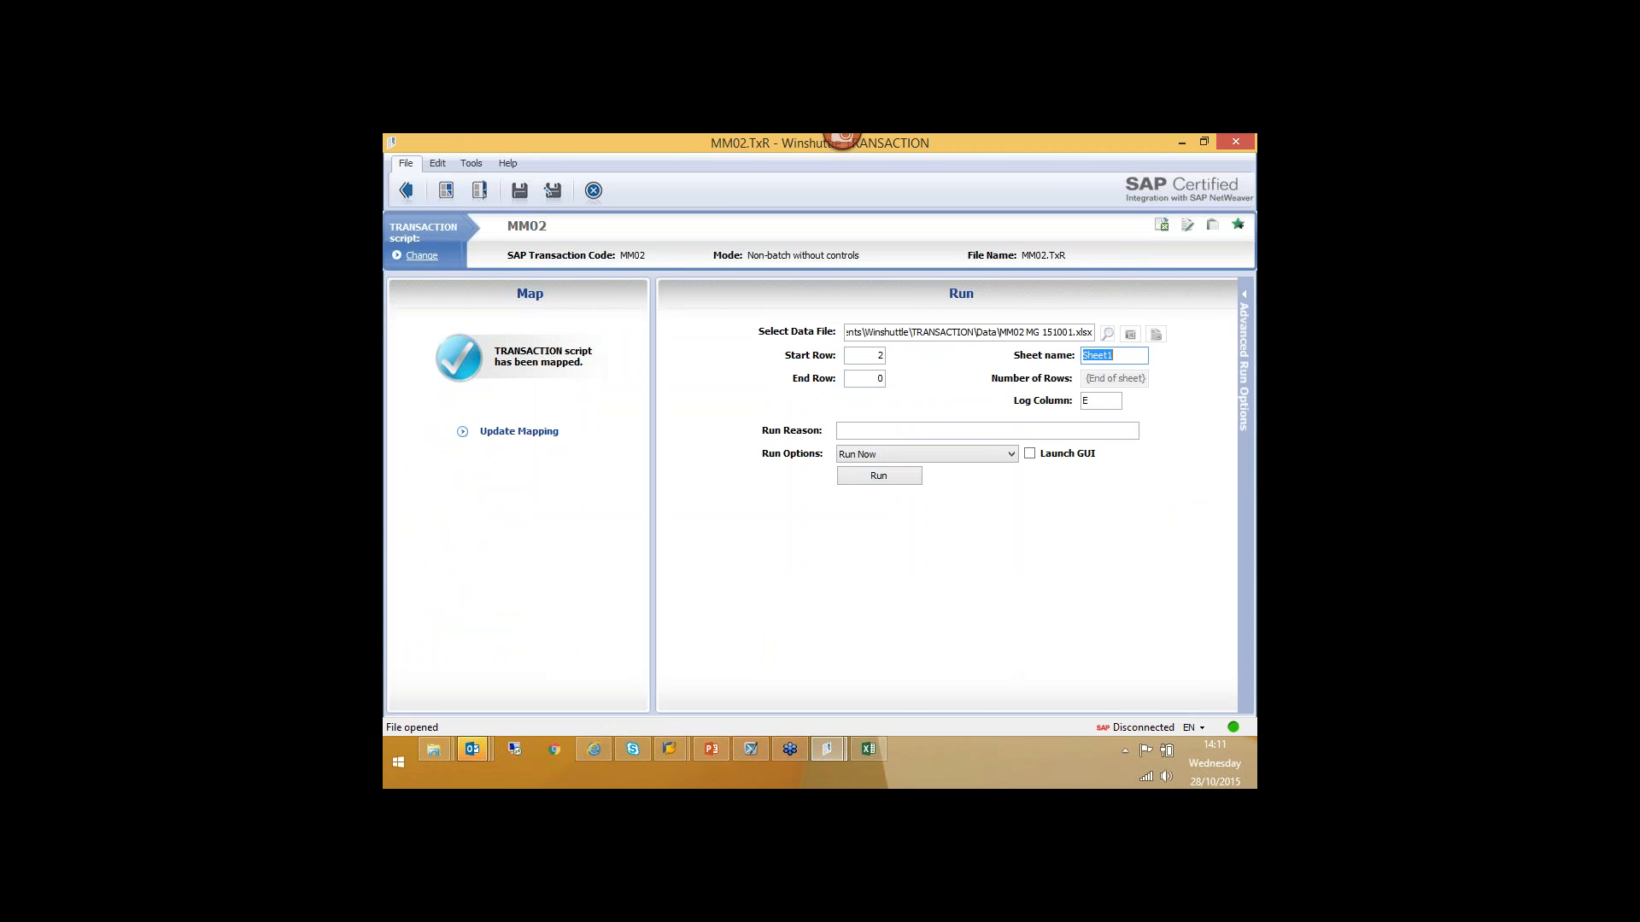
pyautogui.click(865, 748)
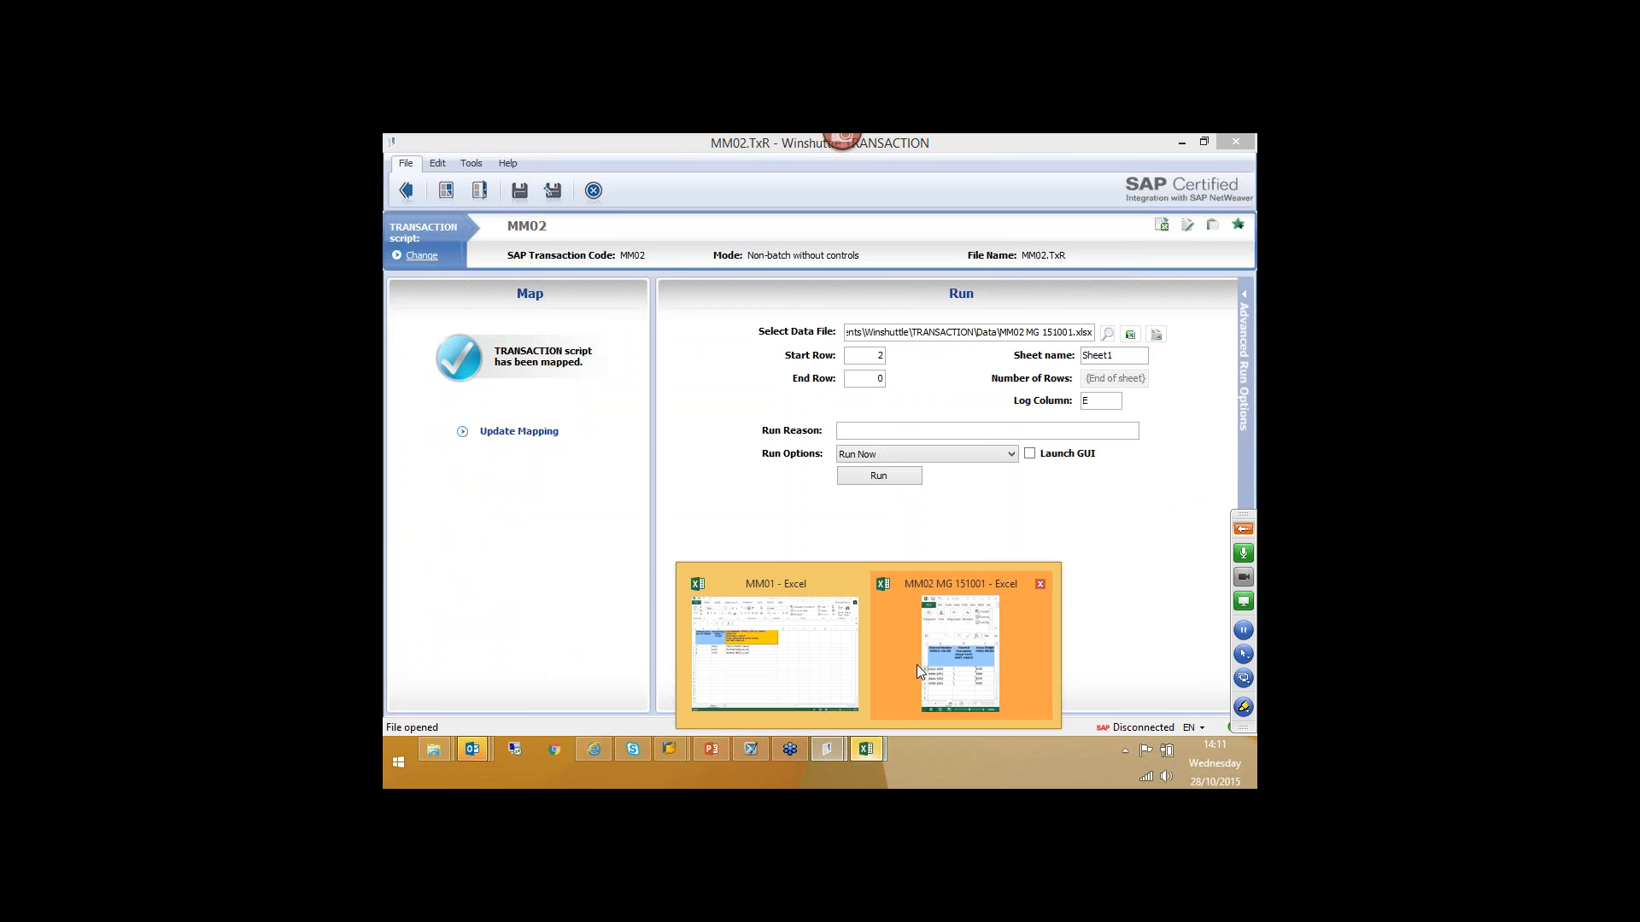
pyautogui.click(915, 665)
pyautogui.click(1203, 270)
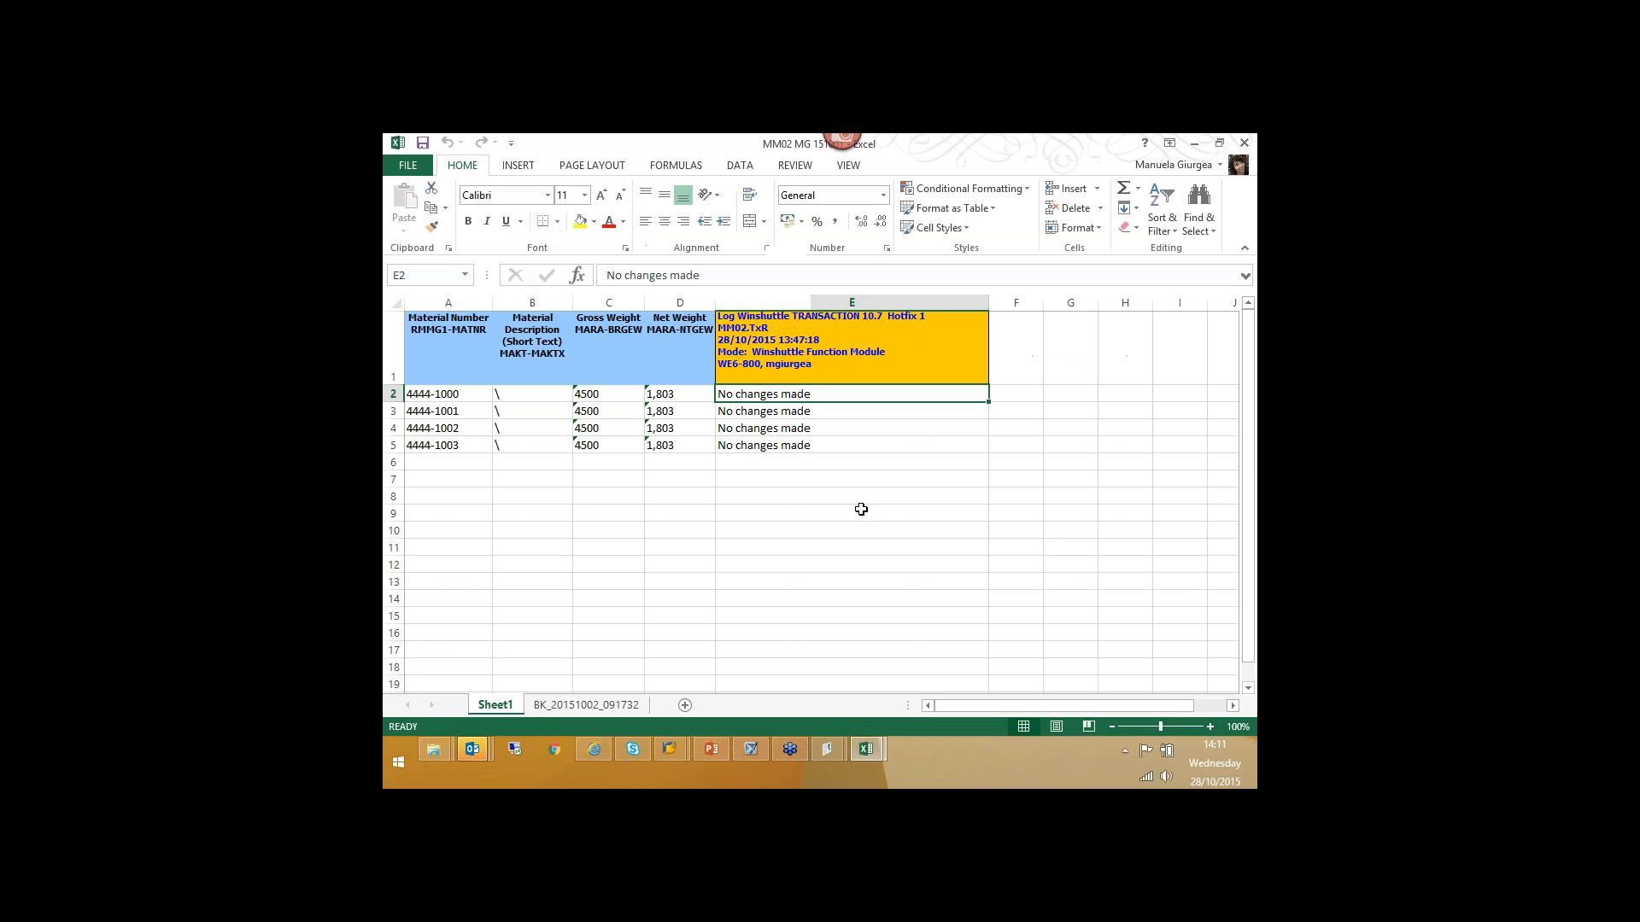
# - Clear the log messages in cells E2:E5 of the MM02 workbook
pyautogui.click(860, 509)
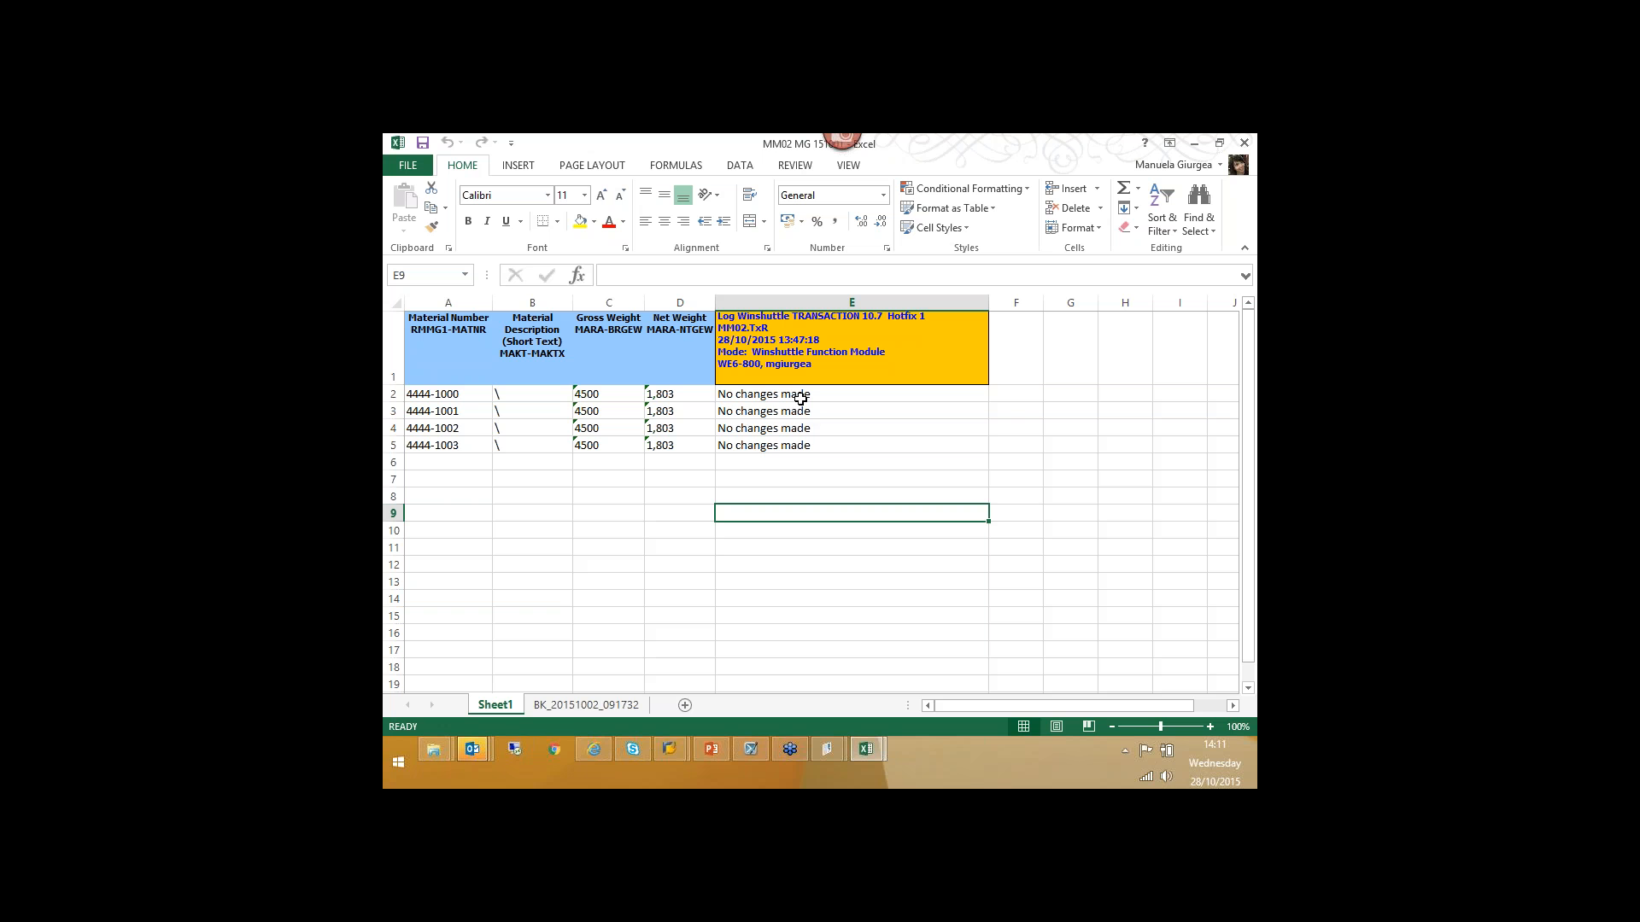
pyautogui.moveTo(800, 398); pyautogui.dragTo(810, 441)
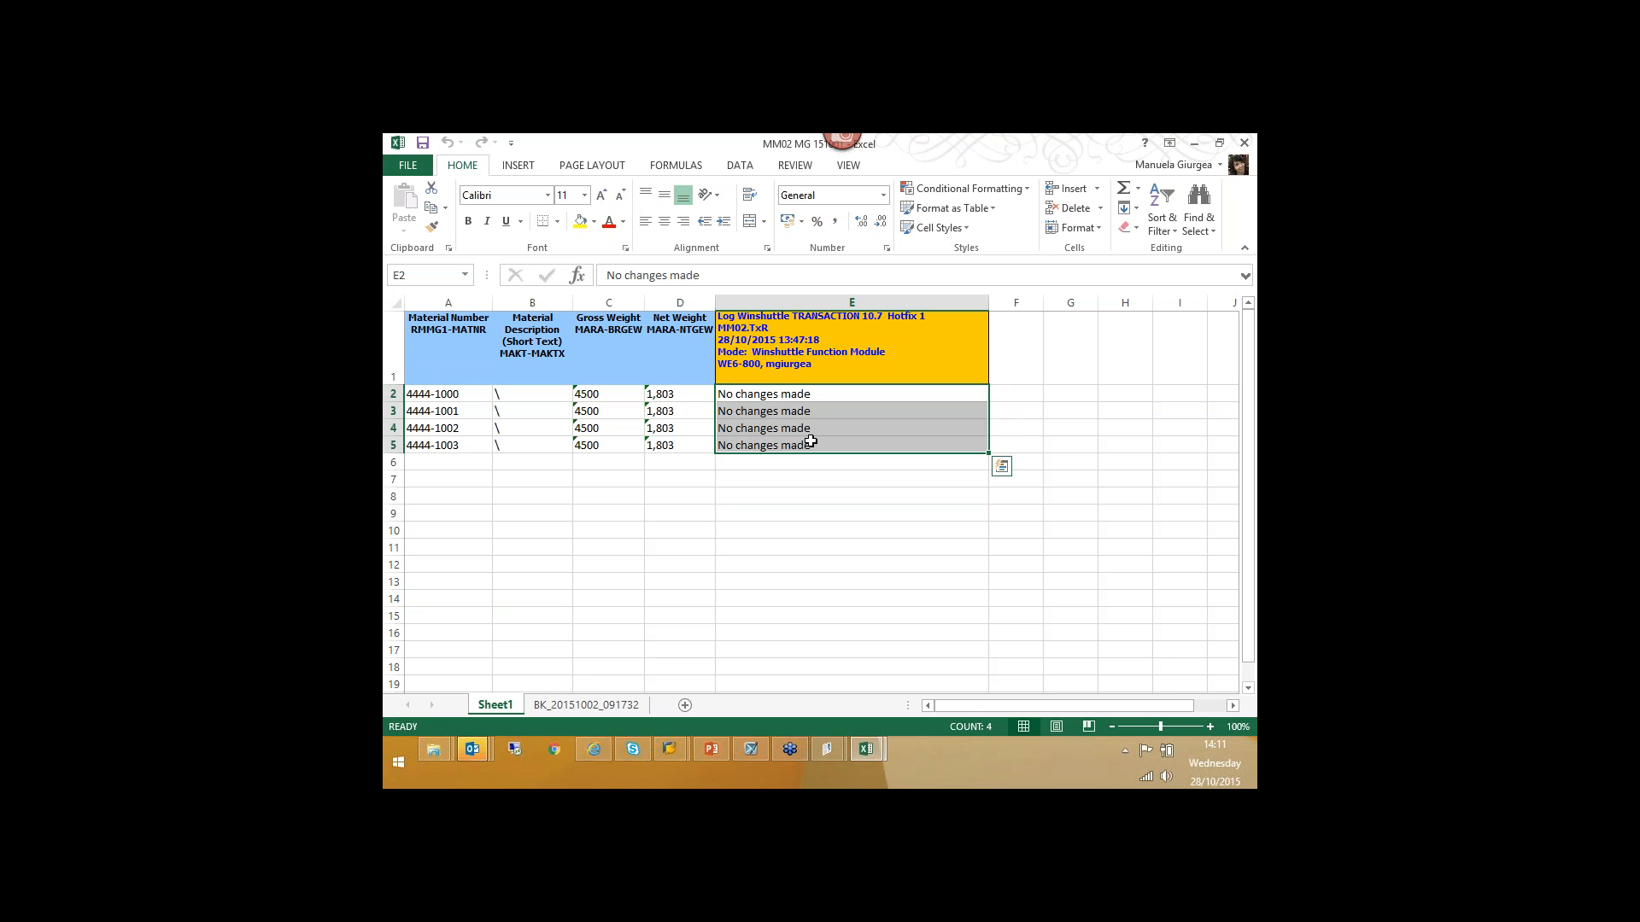
pyautogui.press('Delete')
# - Set the gross weight to 5000 in C2 and copy it to C3 for the first two materials
pyautogui.click(588, 395)
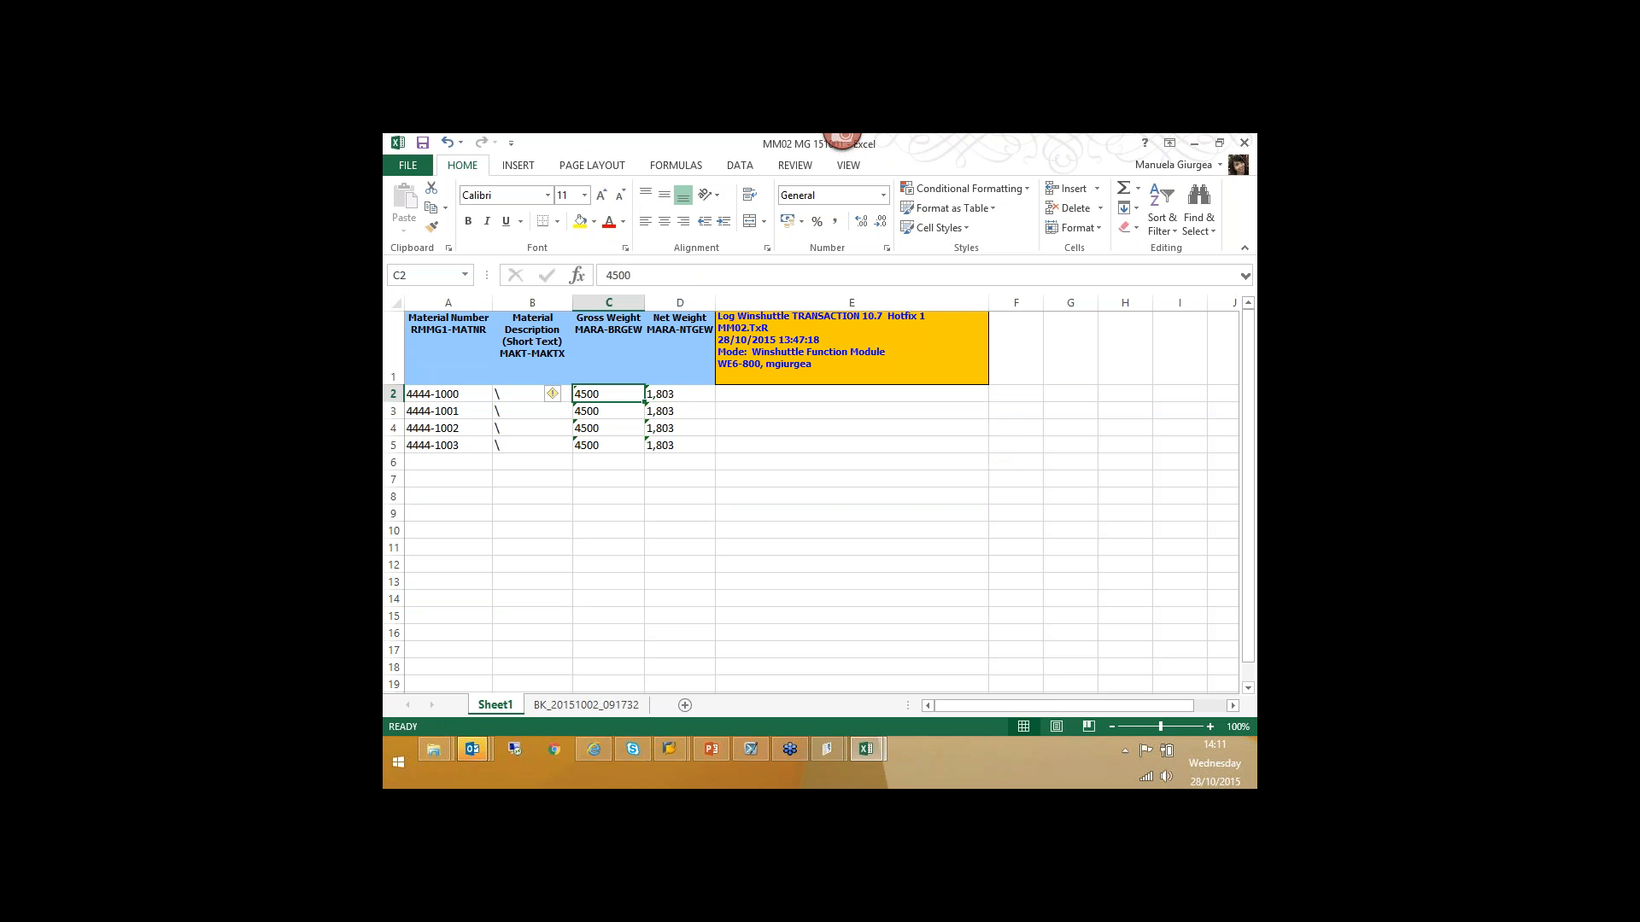
pyautogui.write('5000')
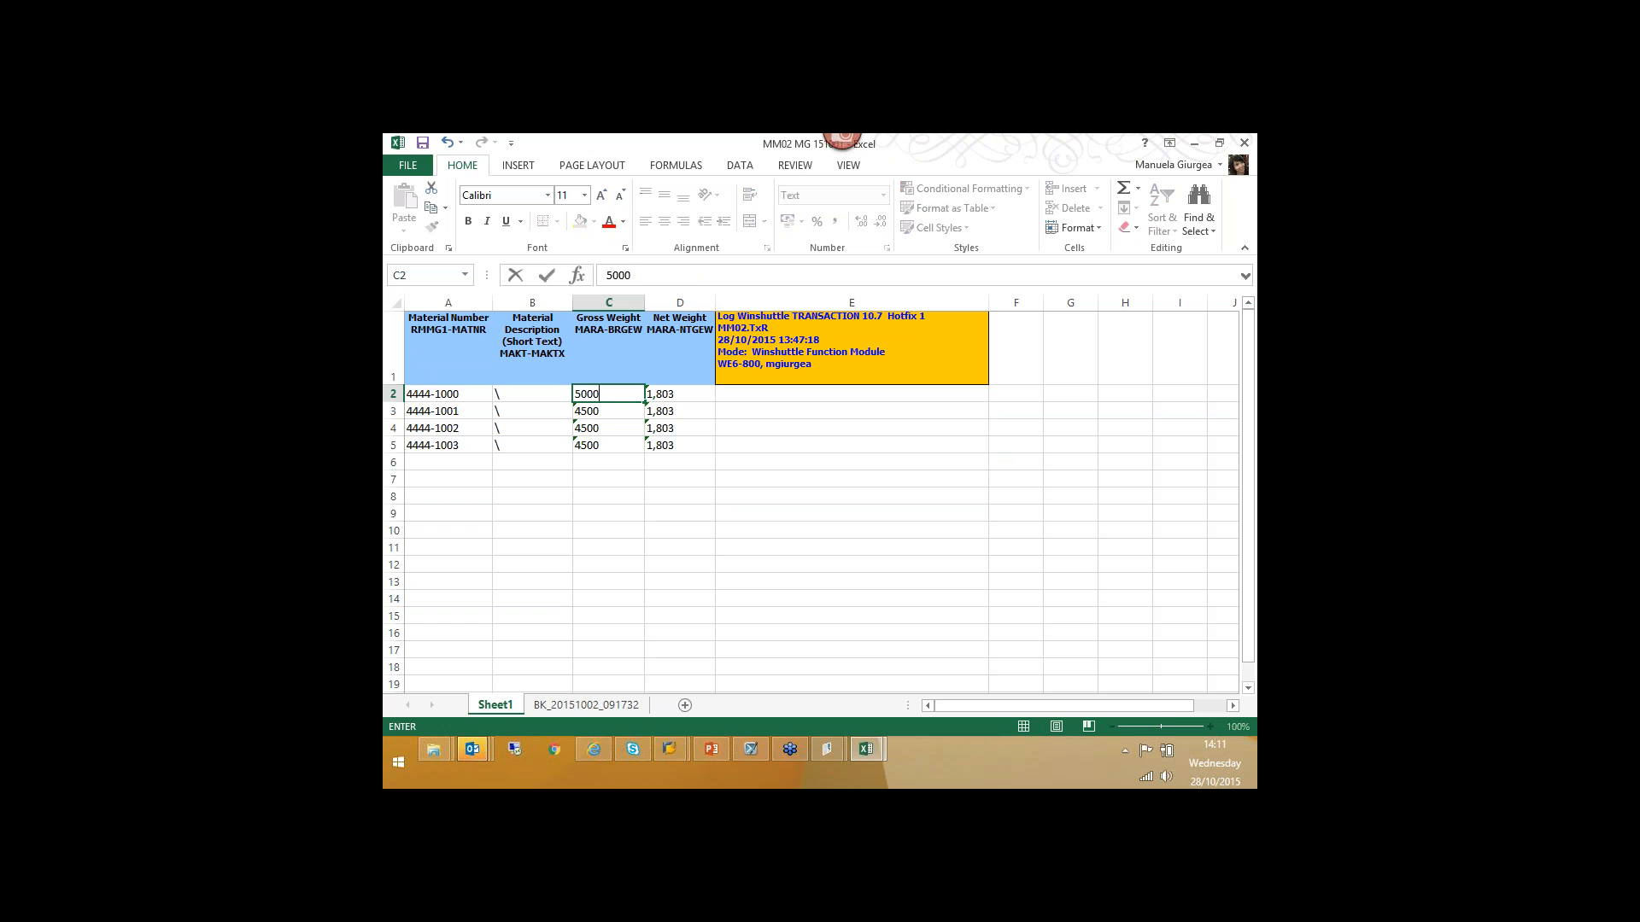
pyautogui.press('Return')
pyautogui.click(615, 398)
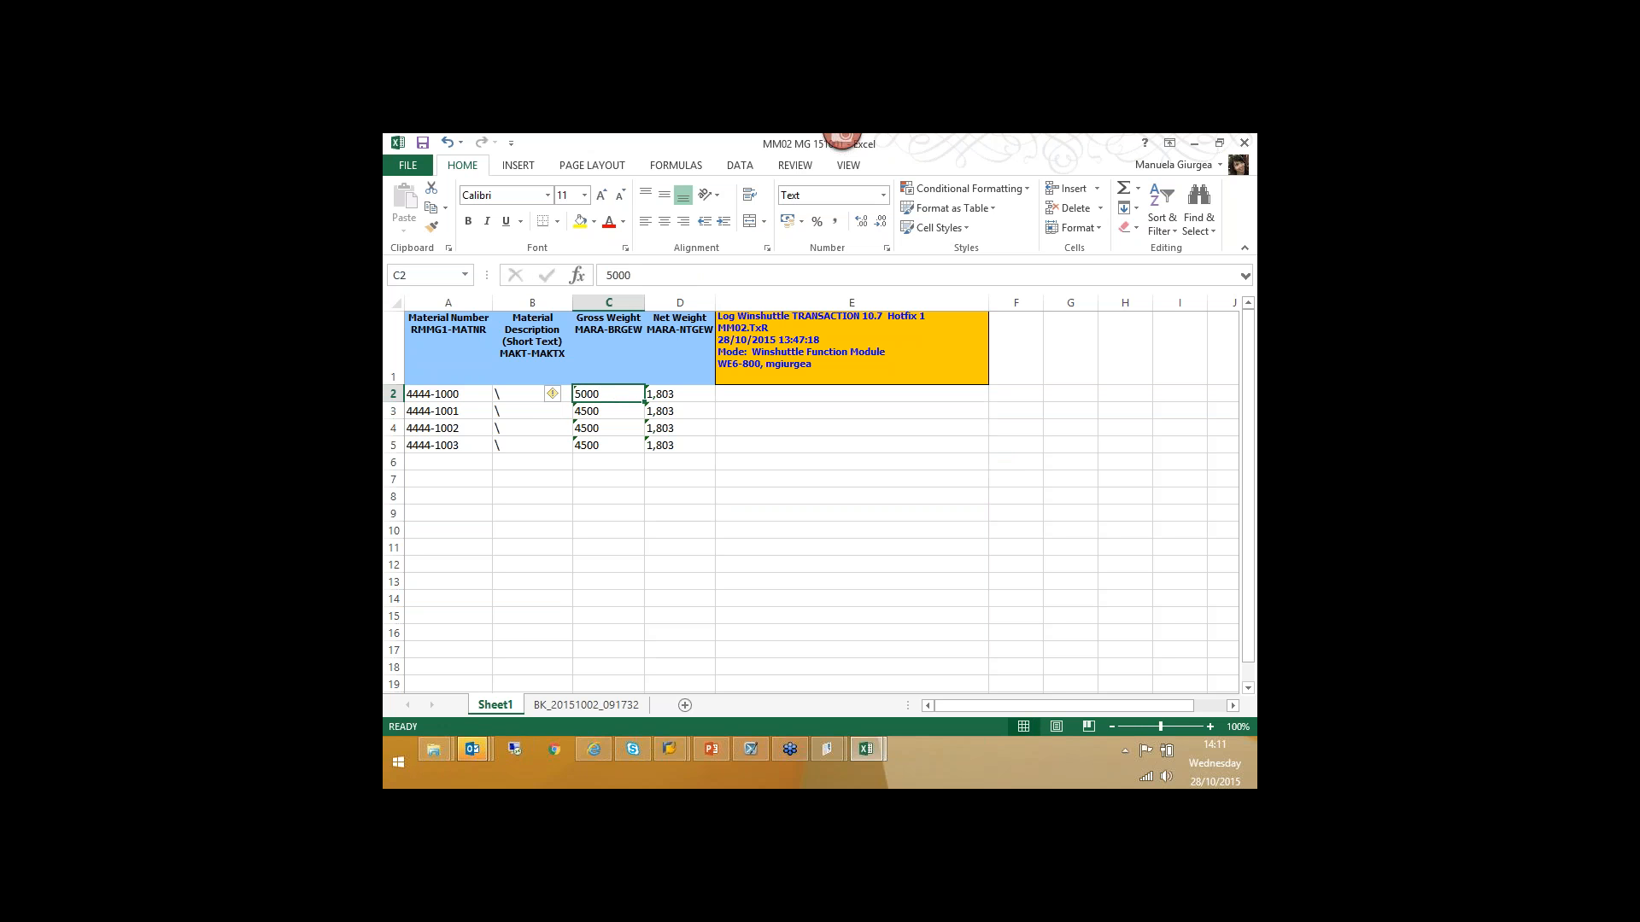
pyautogui.hotkey('ctrl', 'c')
pyautogui.press('Down')
pyautogui.hotkey('ctrl', 'v')
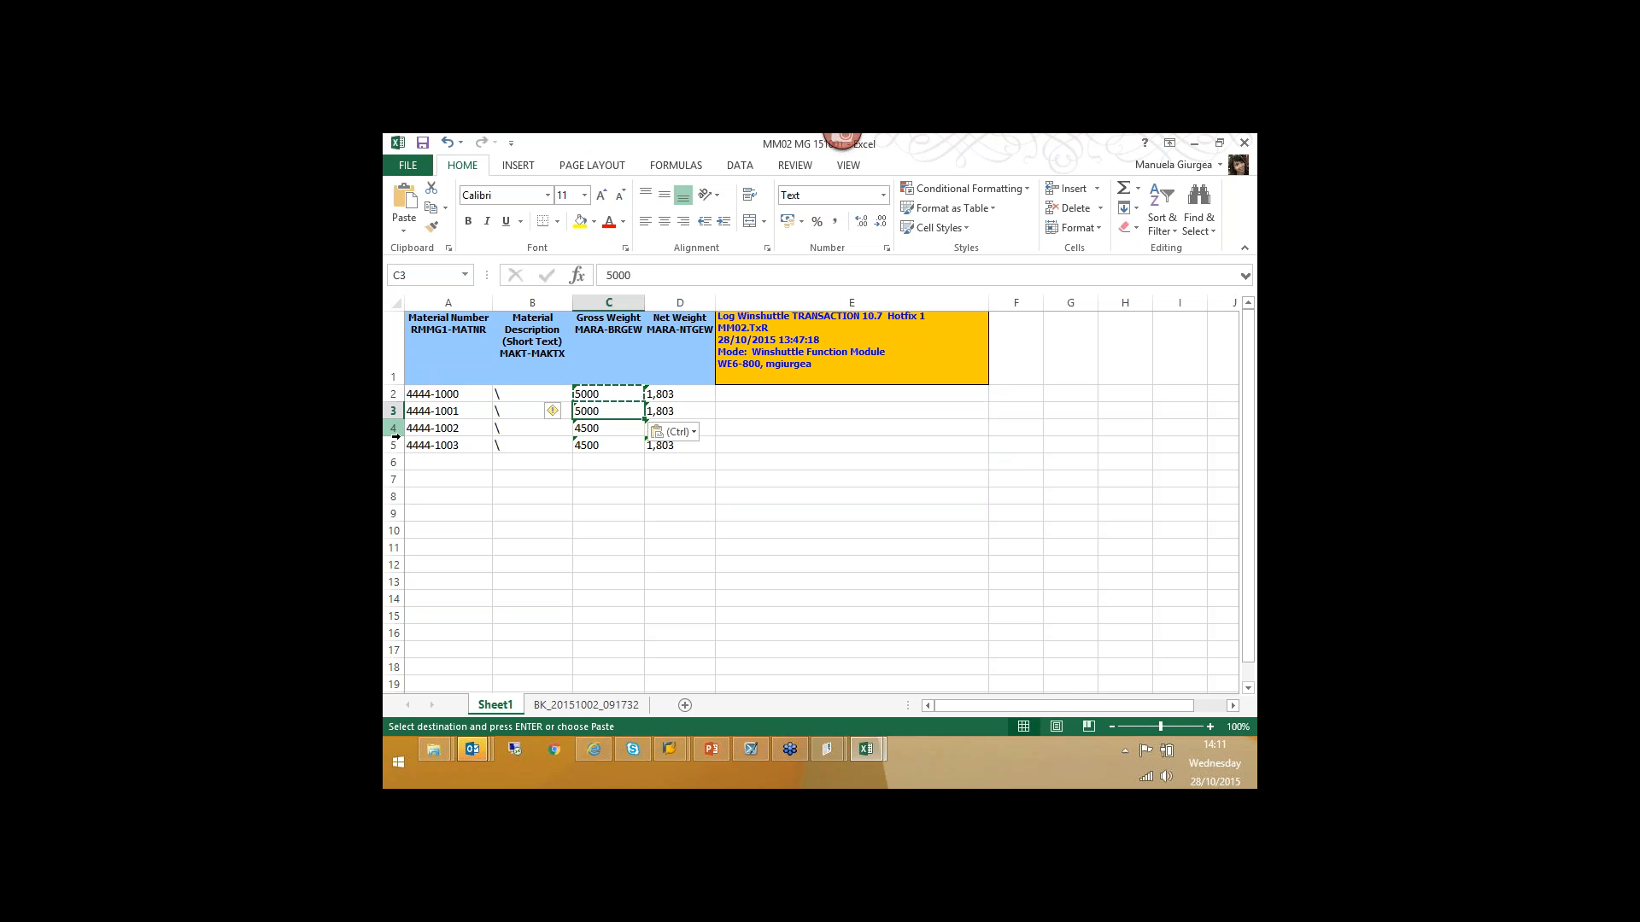
# - Delete rows 4 and 5 from Sheet1 of the MM02 workbook
pyautogui.moveTo(395, 429)
pyautogui.mouseDown()
pyautogui.moveTo(395, 465)
pyautogui.moveTo(396, 445)
pyautogui.mouseUp()
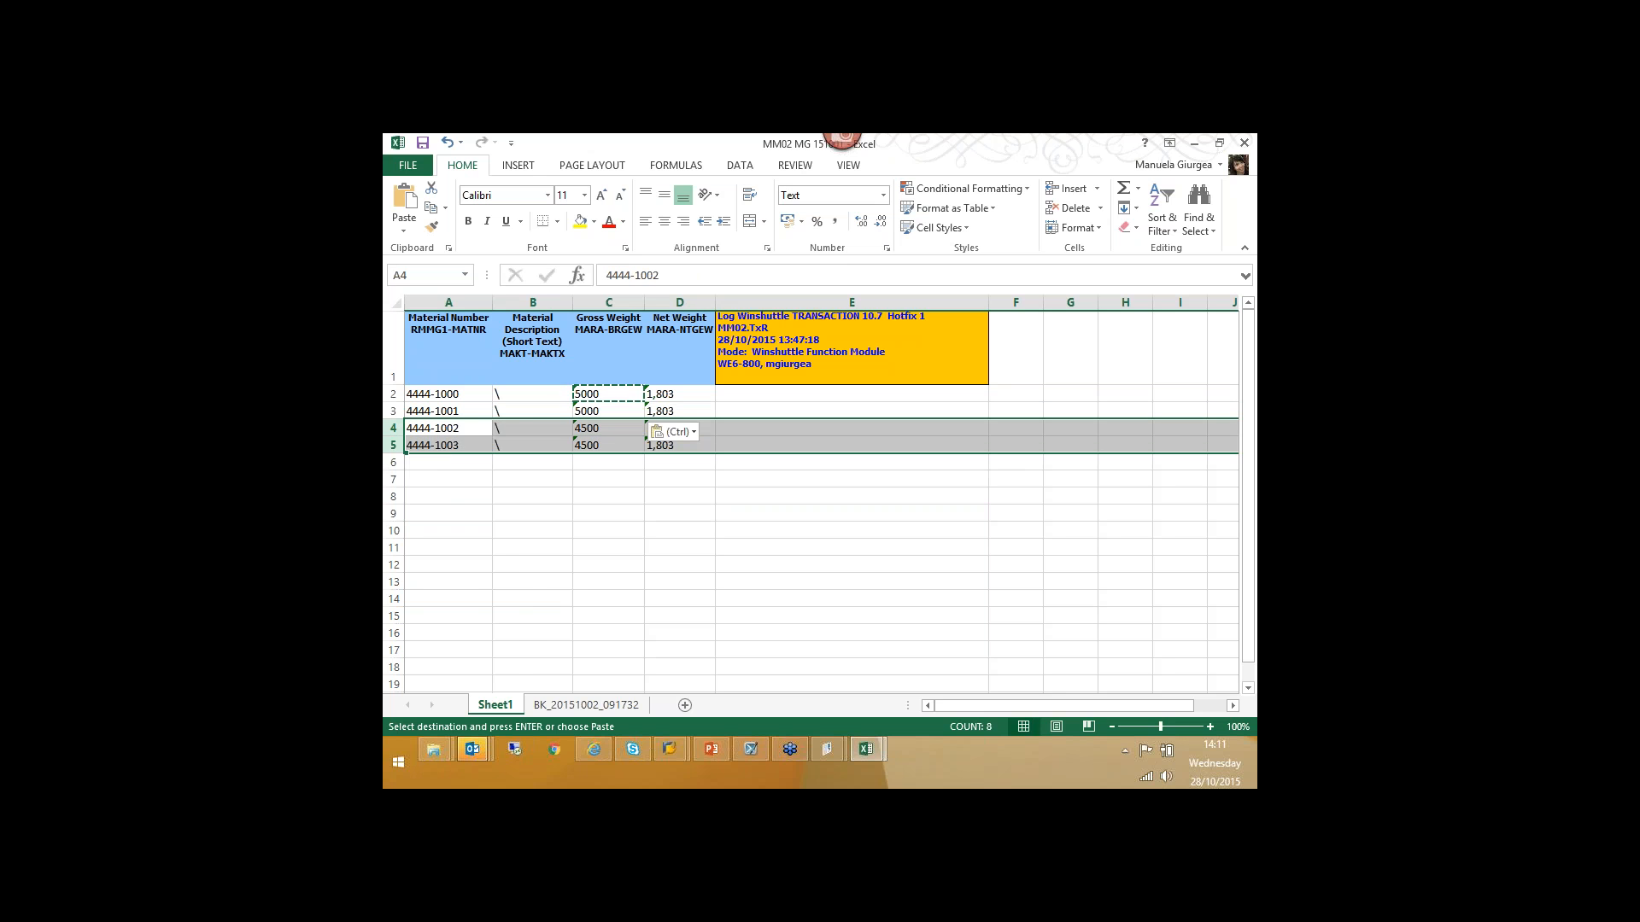
pyautogui.rightClick(460, 437)
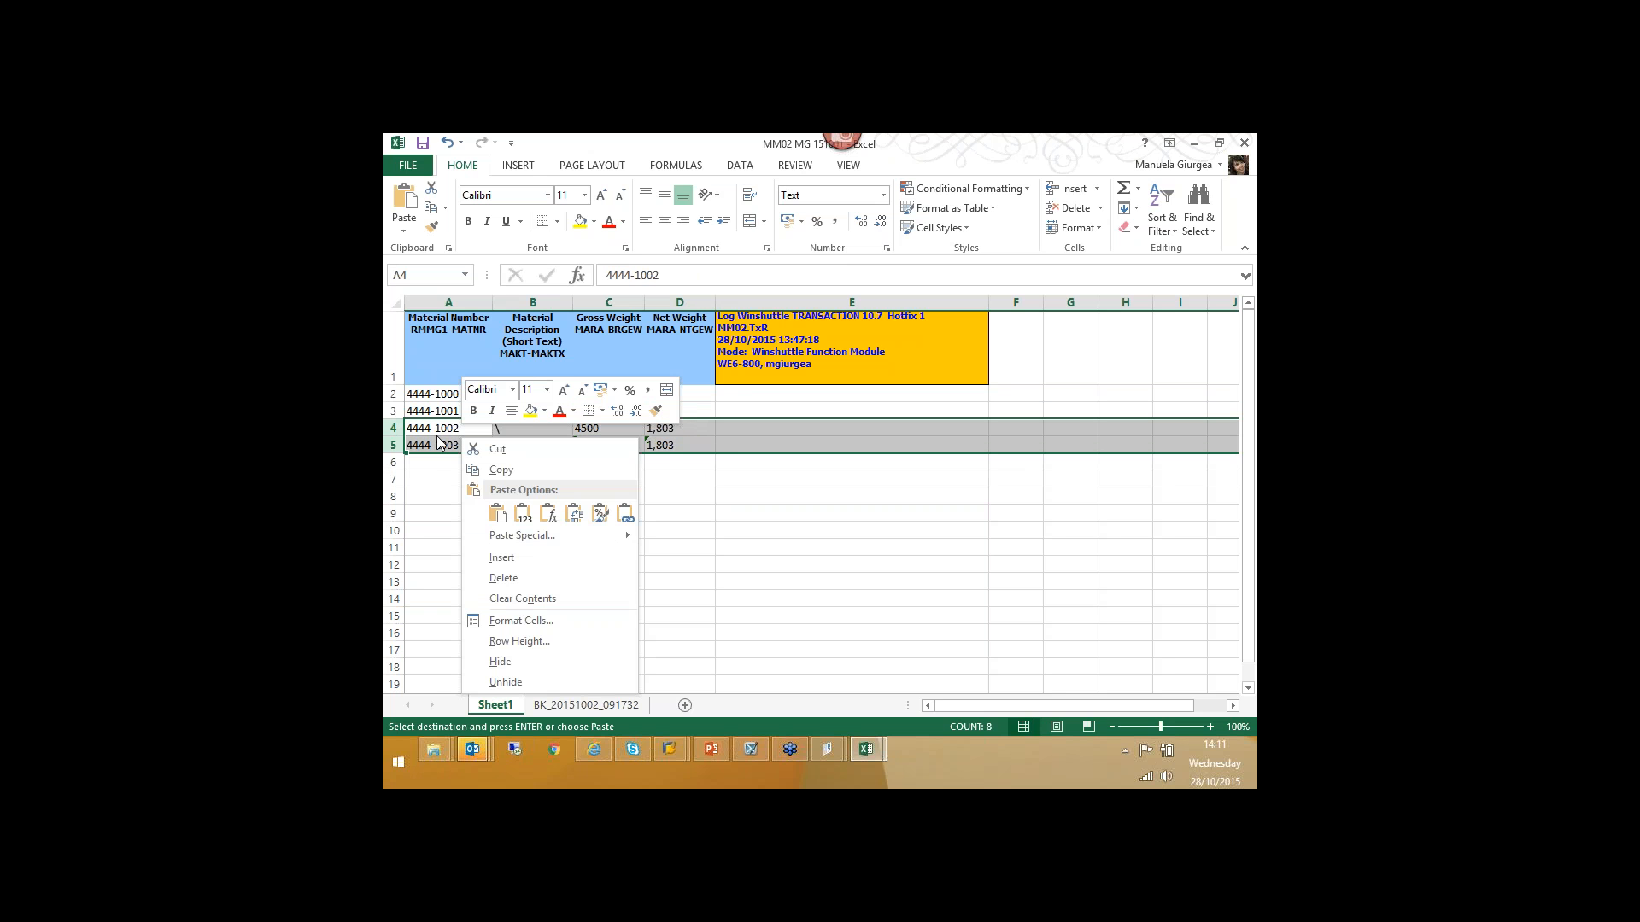
pyautogui.click(503, 578)
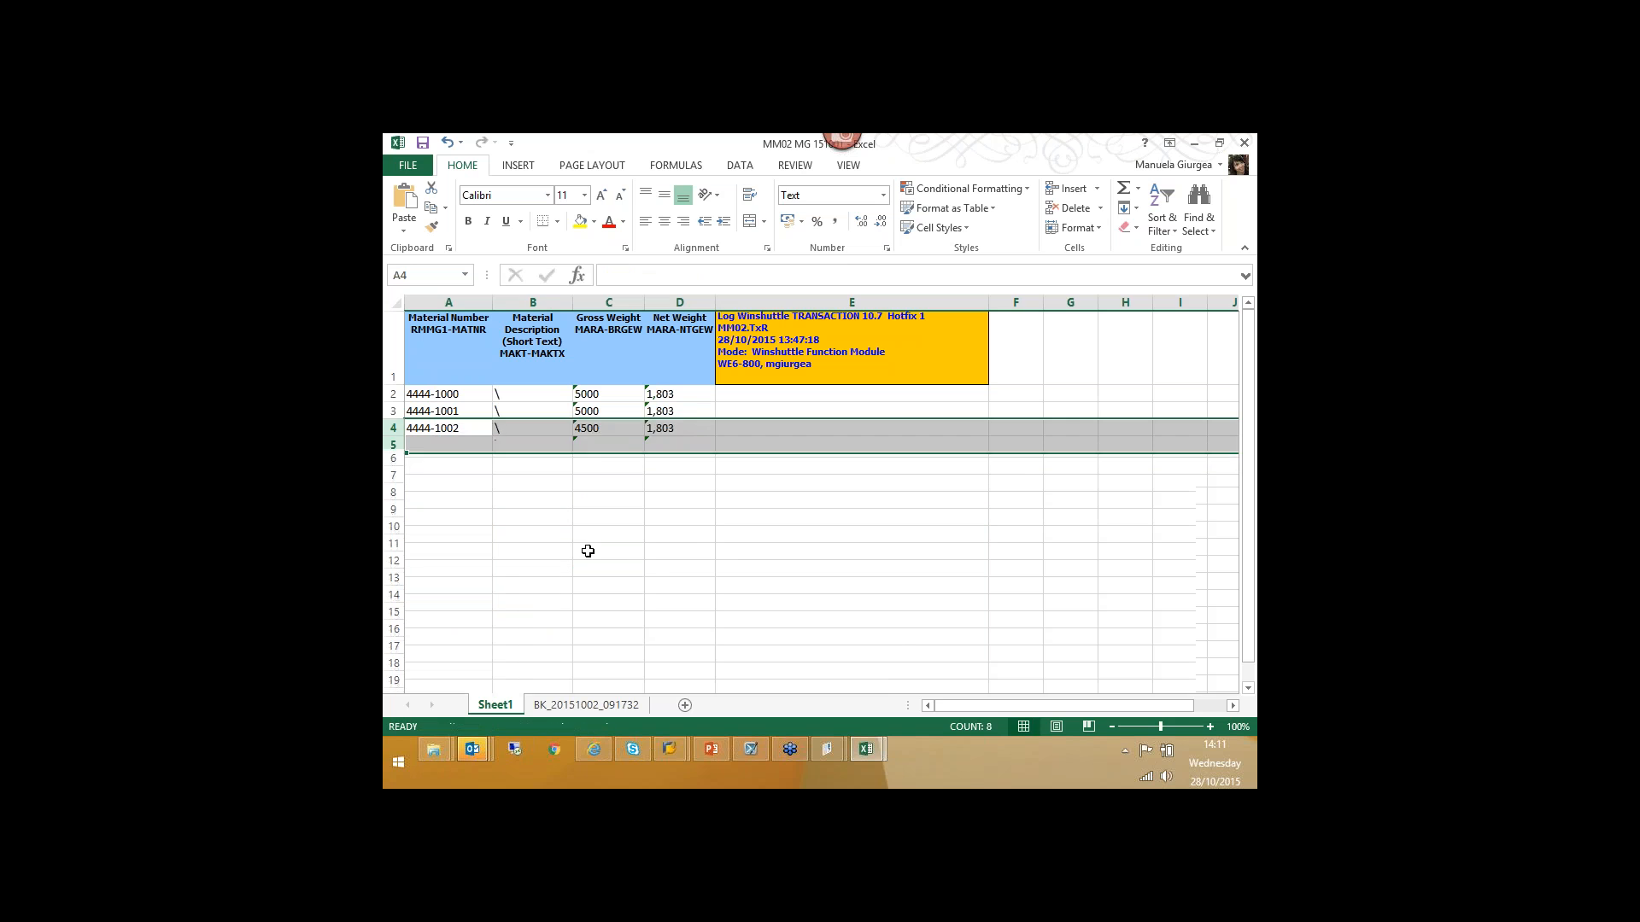
pyautogui.click(588, 550)
pyautogui.click(538, 444)
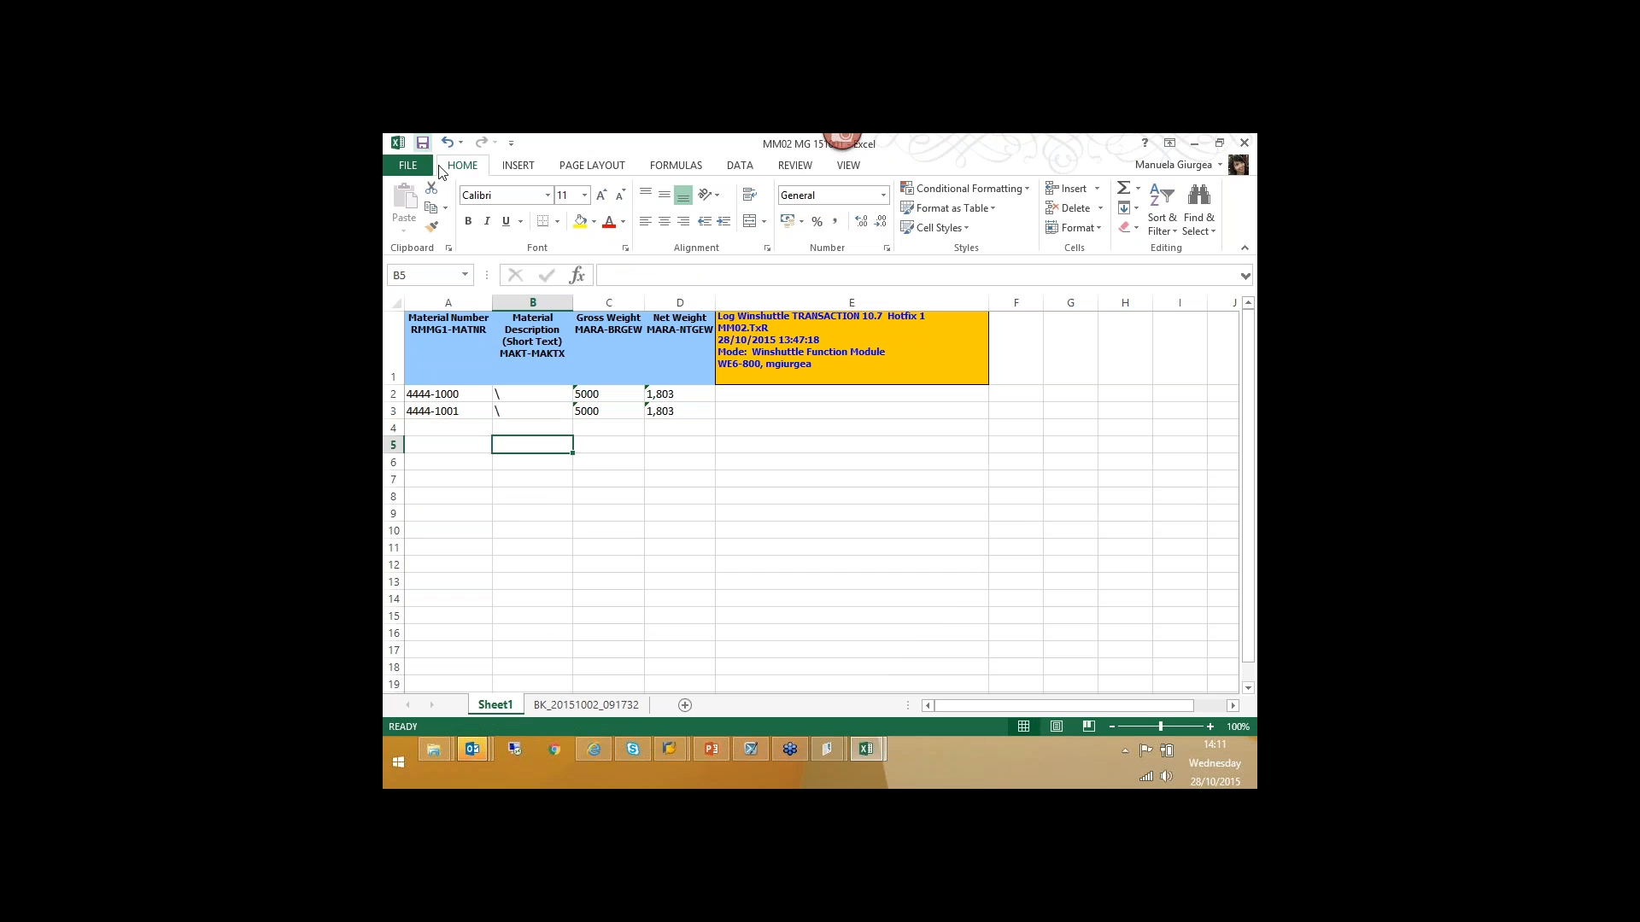
# - Switch to the MM02 script in Winshuttle TRANSACTION and run it, entering the SAP logon password
pyautogui.moveTo(833, 750)
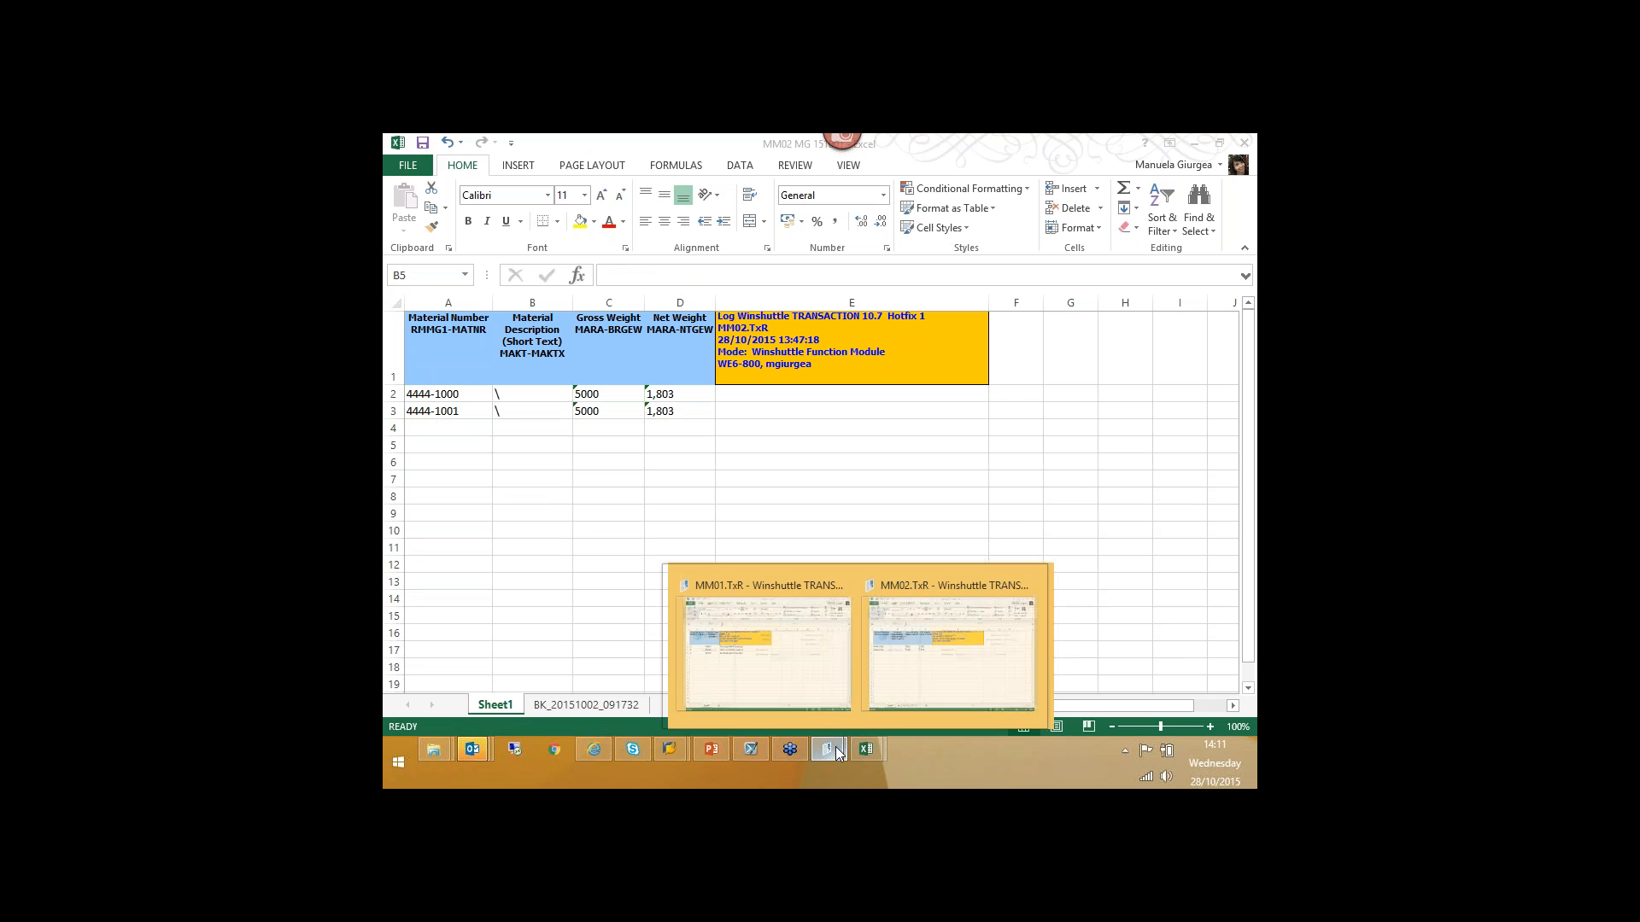
pyautogui.click(904, 608)
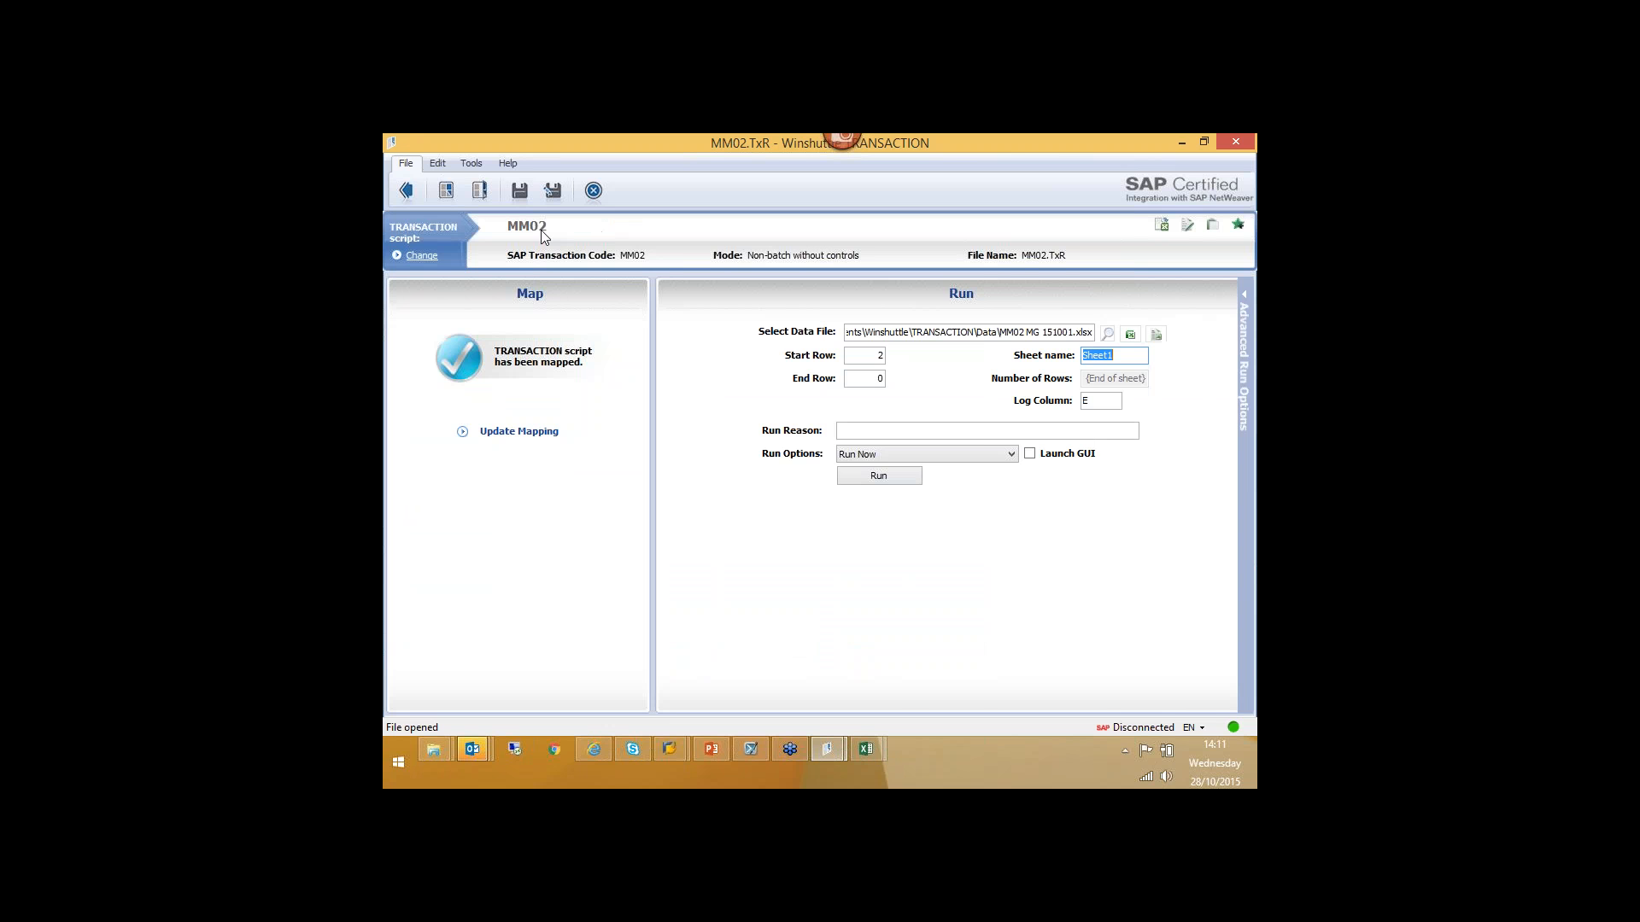
pyautogui.click(901, 485)
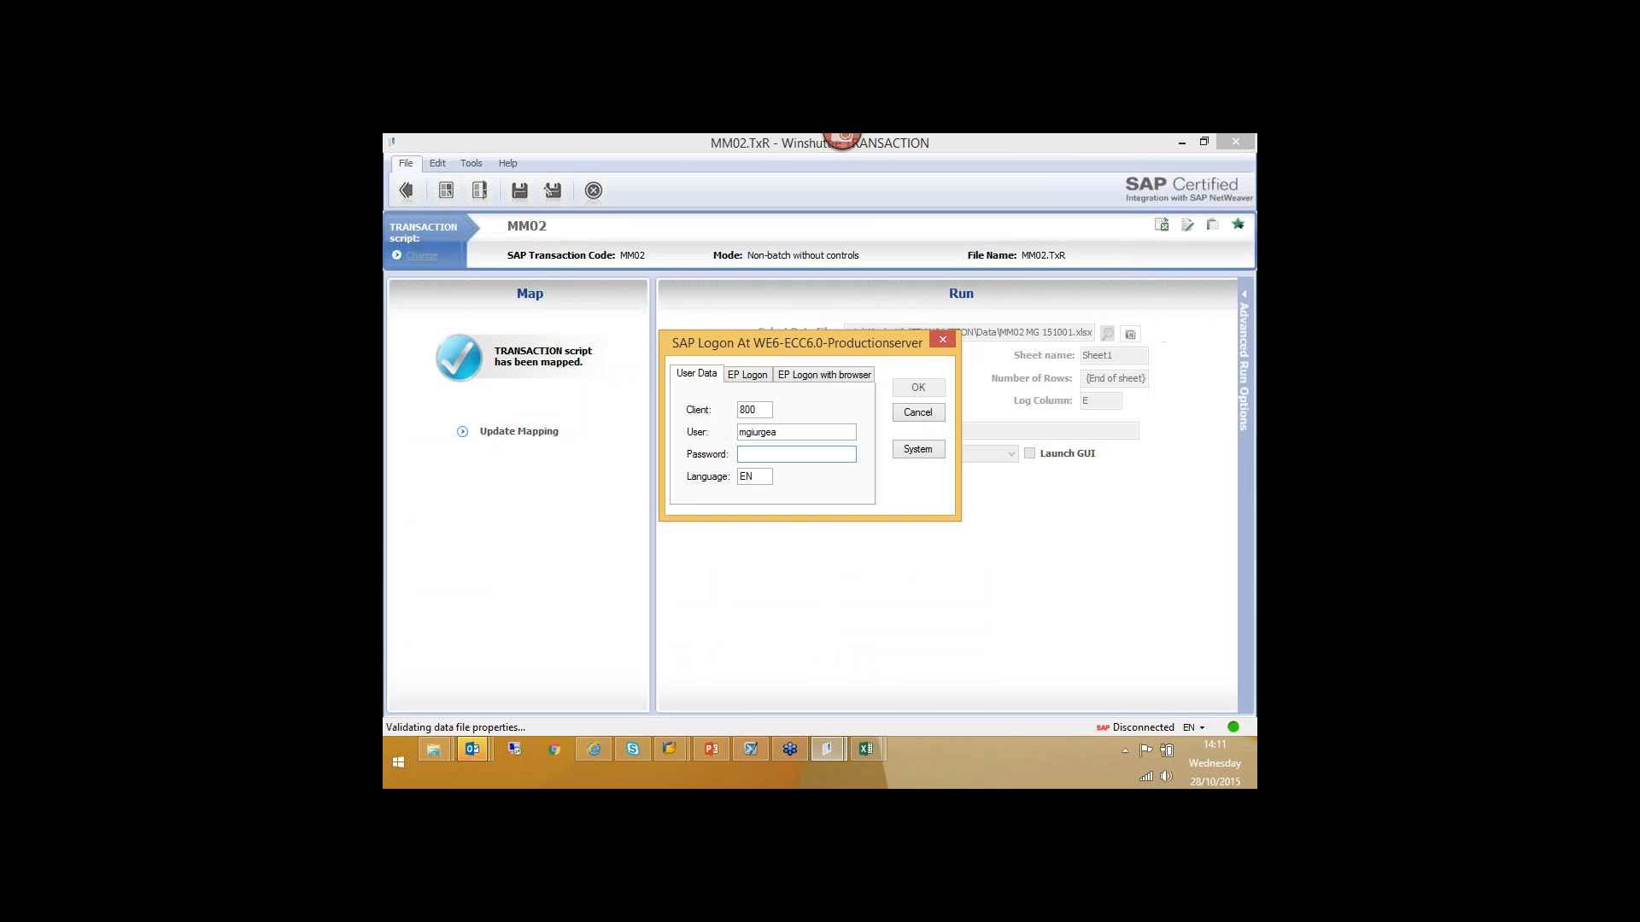
pyautogui.write('******')
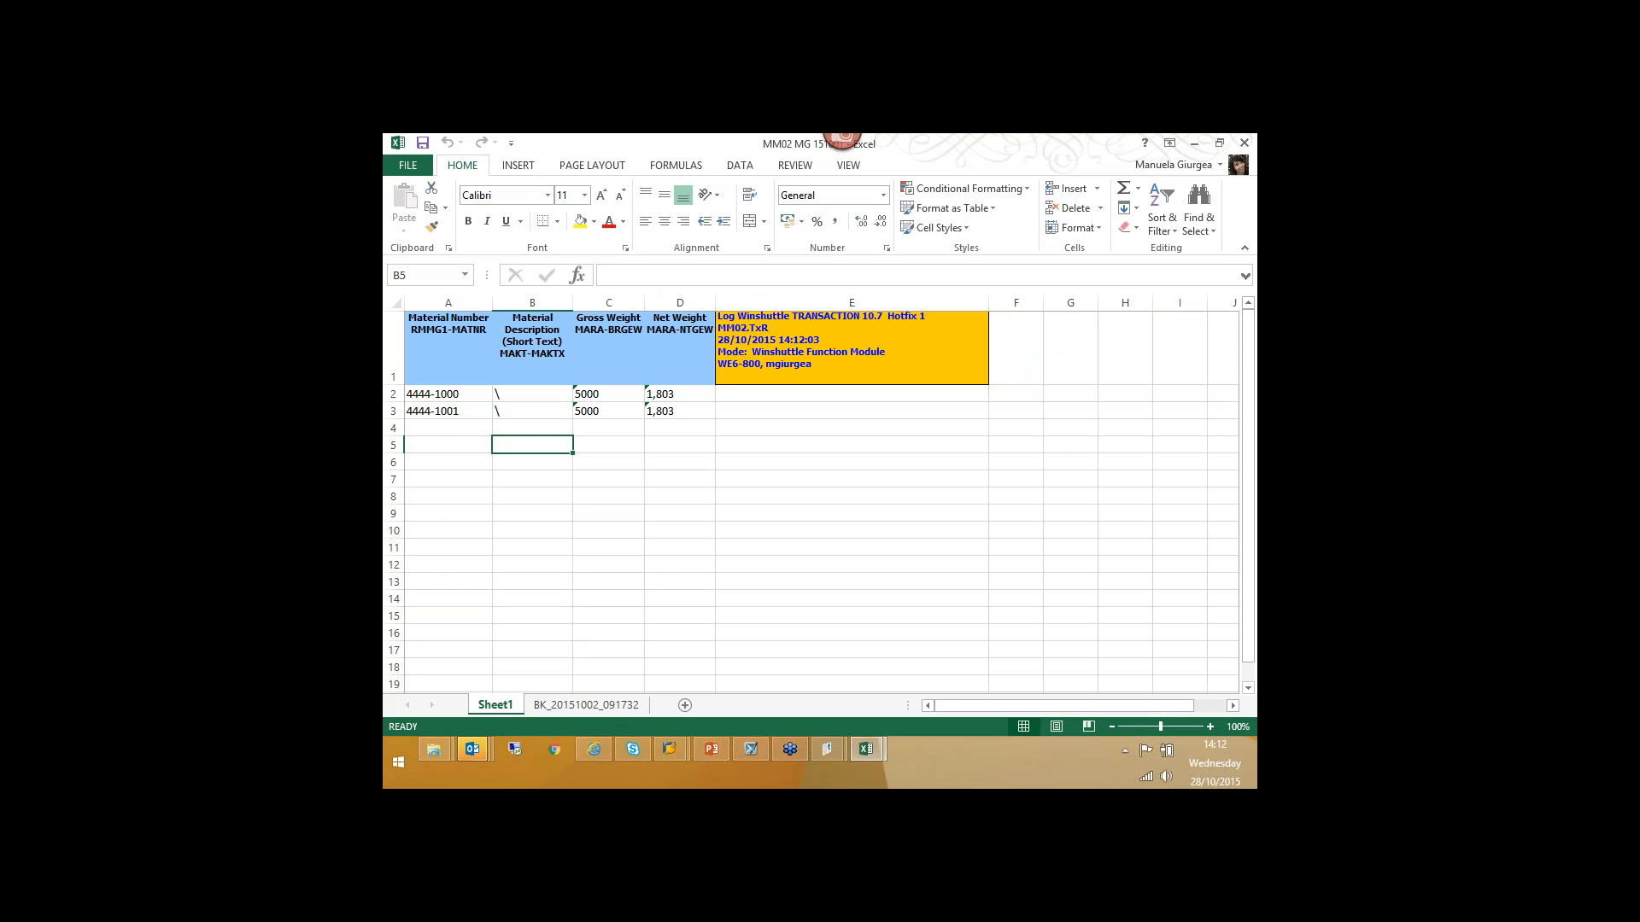
# - Clear the log messages in cells E2:E3 of the MM02 workbook
pyautogui.click(794, 394)
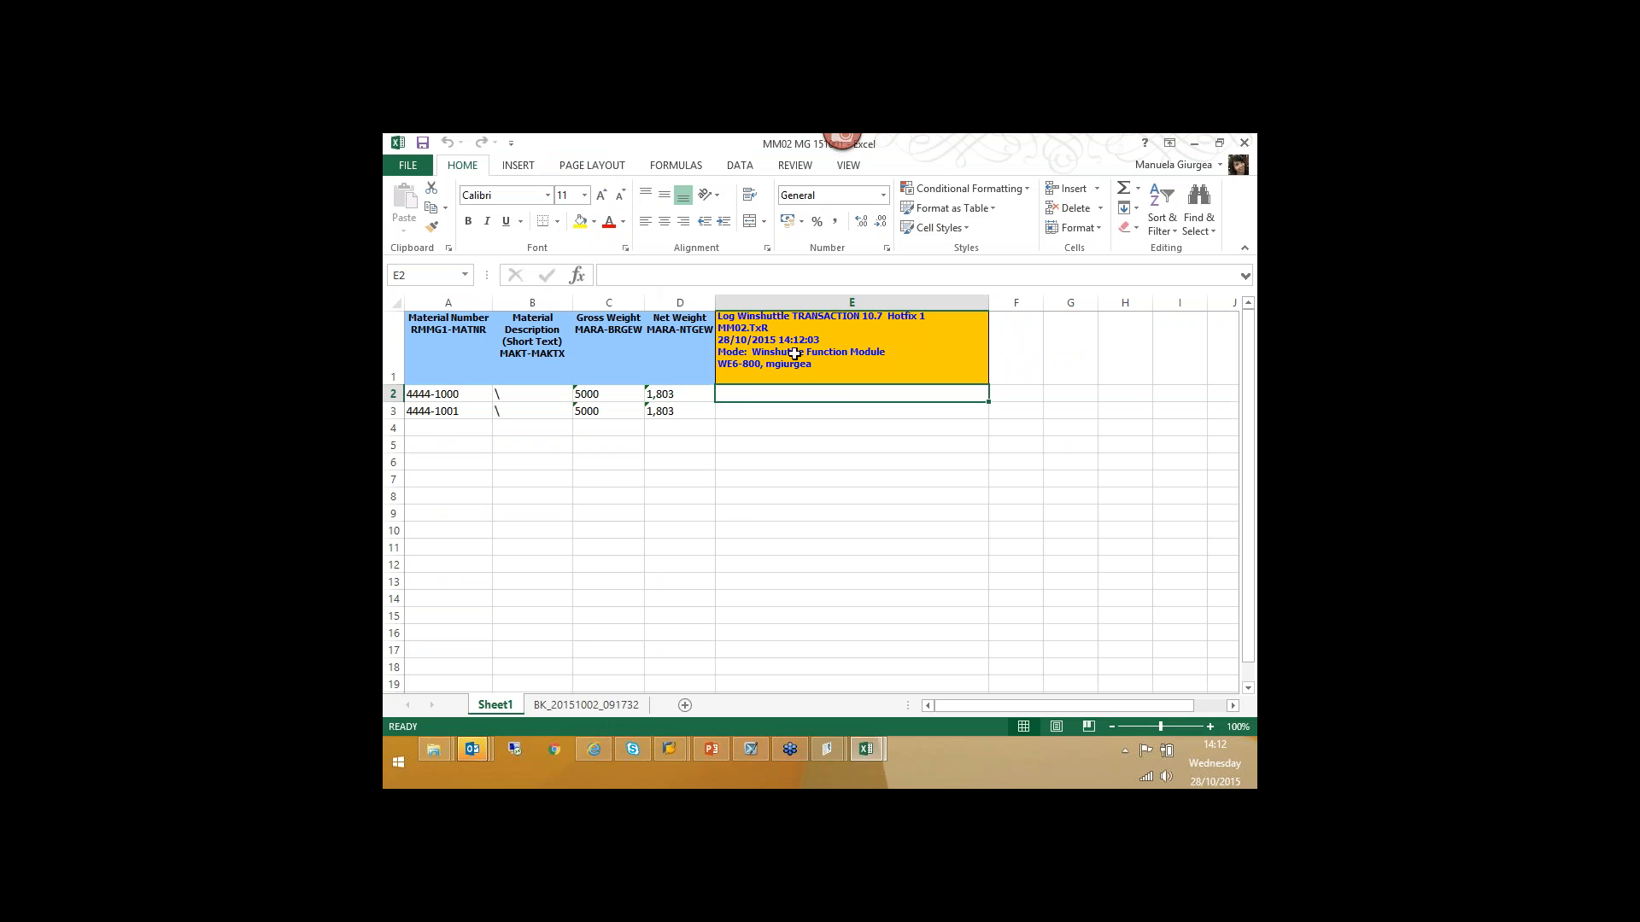
pyautogui.click(775, 444)
pyautogui.moveTo(788, 395); pyautogui.dragTo(794, 407)
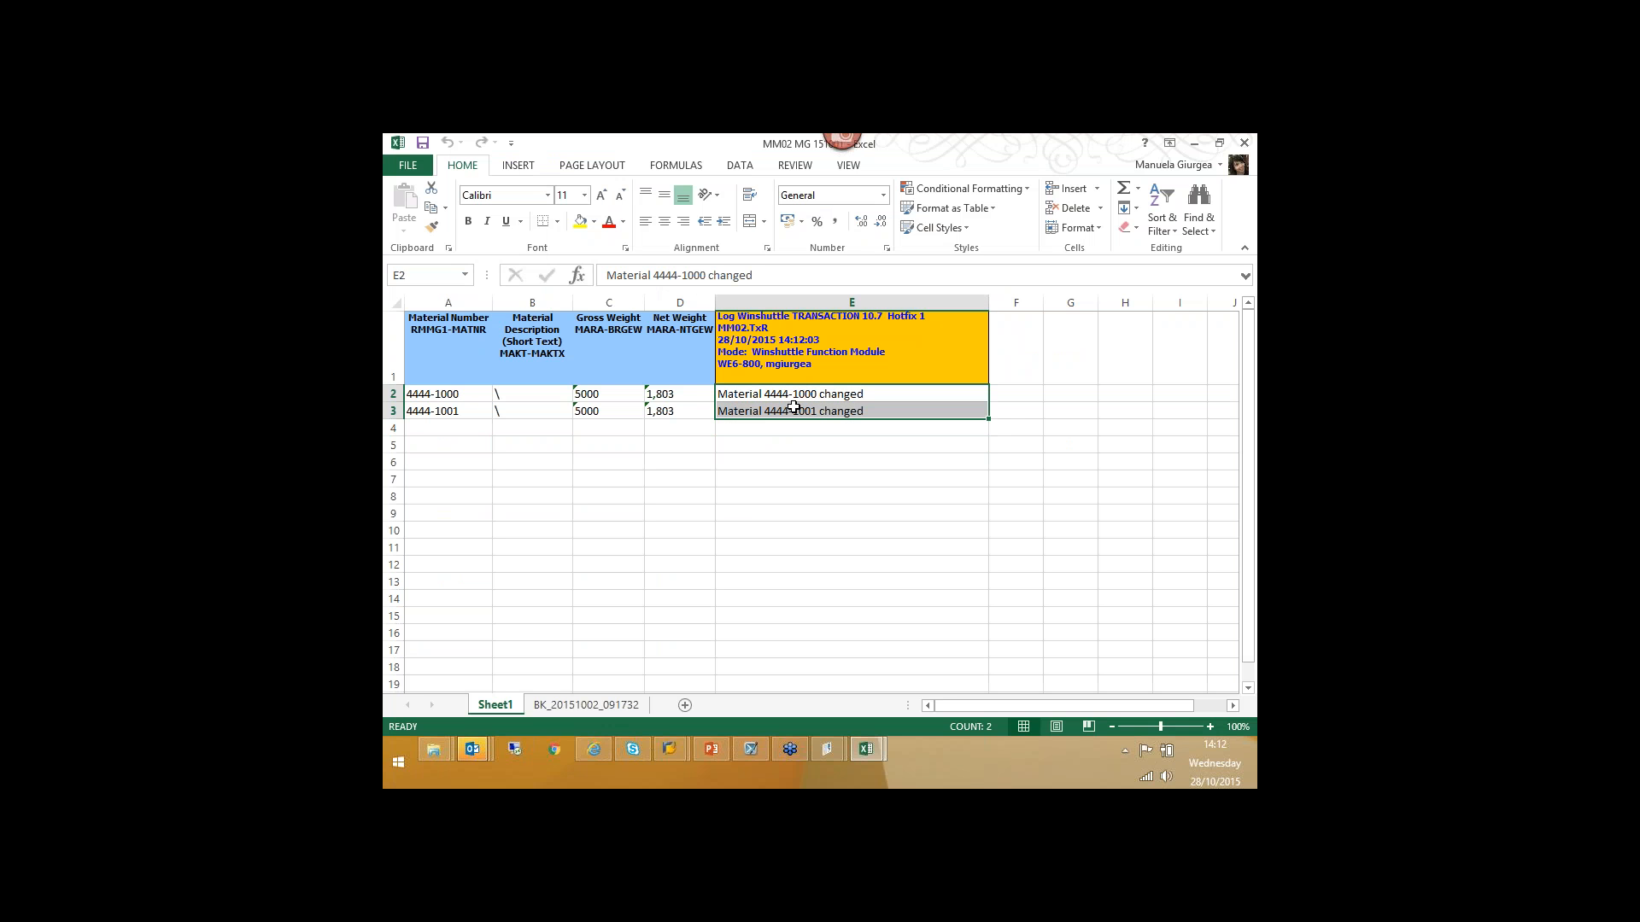
pyautogui.press('Delete')
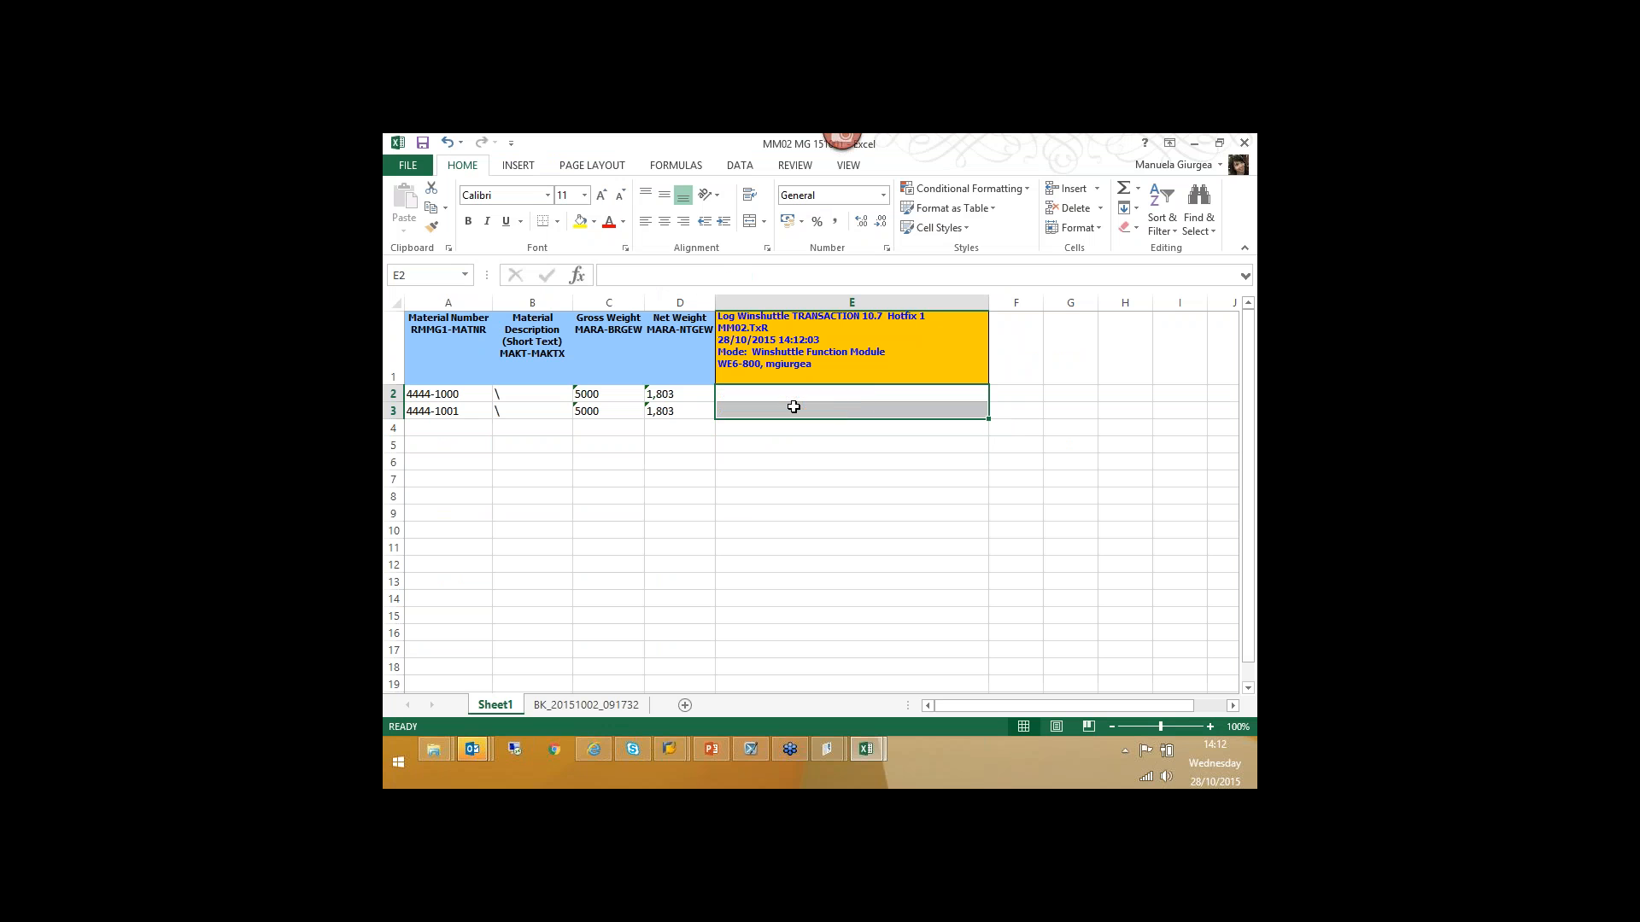
pyautogui.click(787, 494)
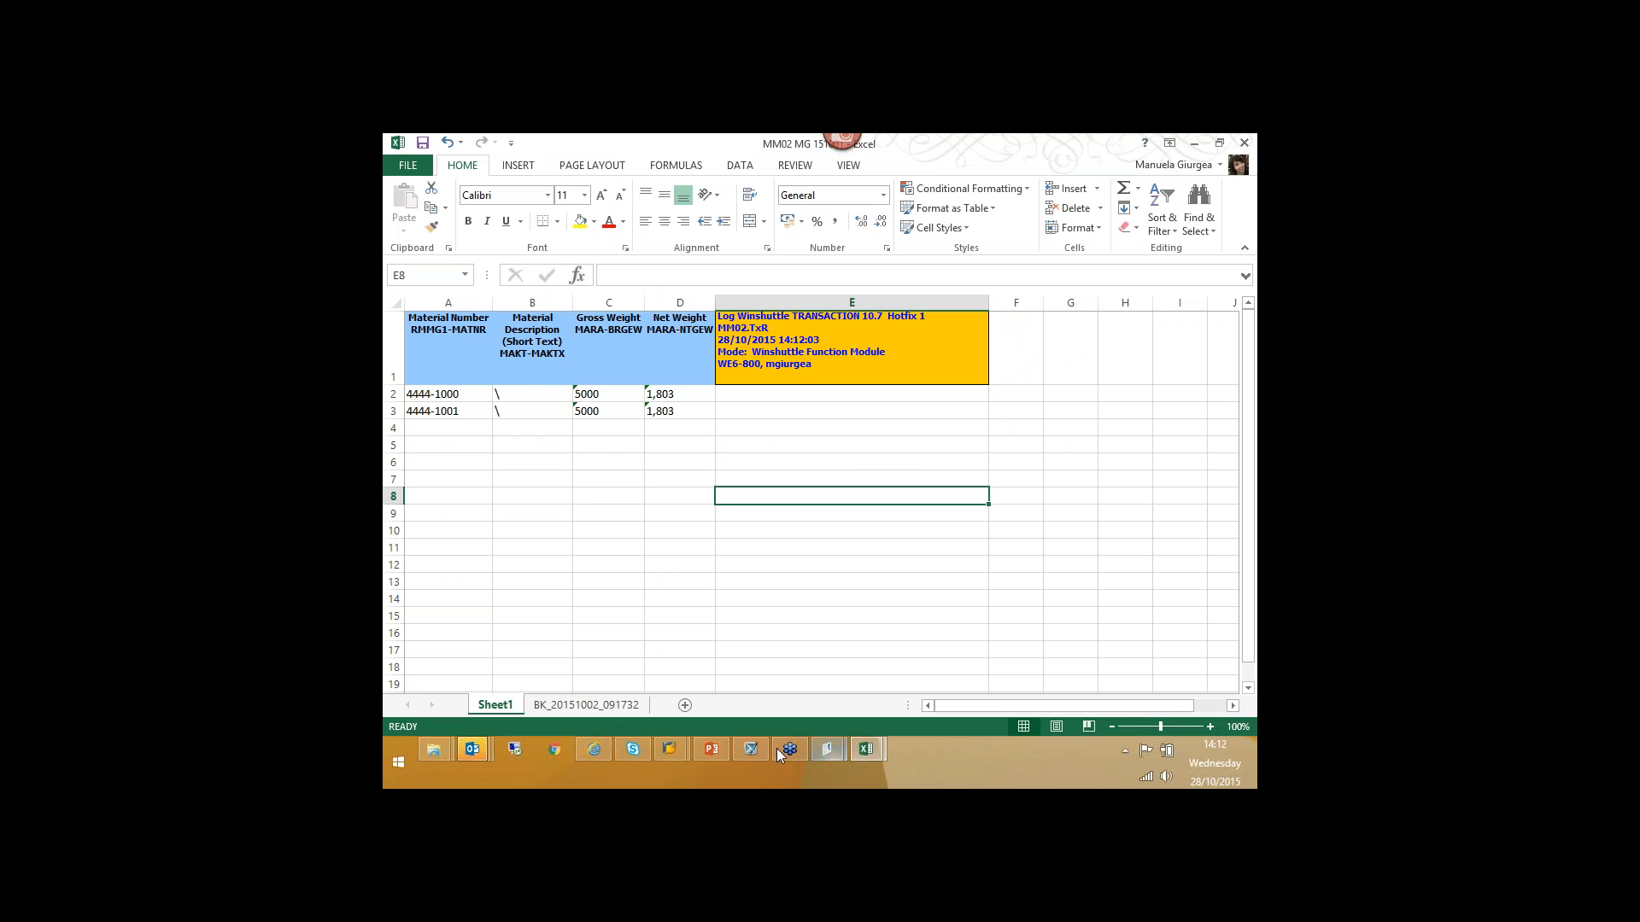
# - Review the Scenario A shared mapping file slide in PowerPoint and return to the MM02 script in Winshuttle TRANSACTION
pyautogui.click(727, 743)
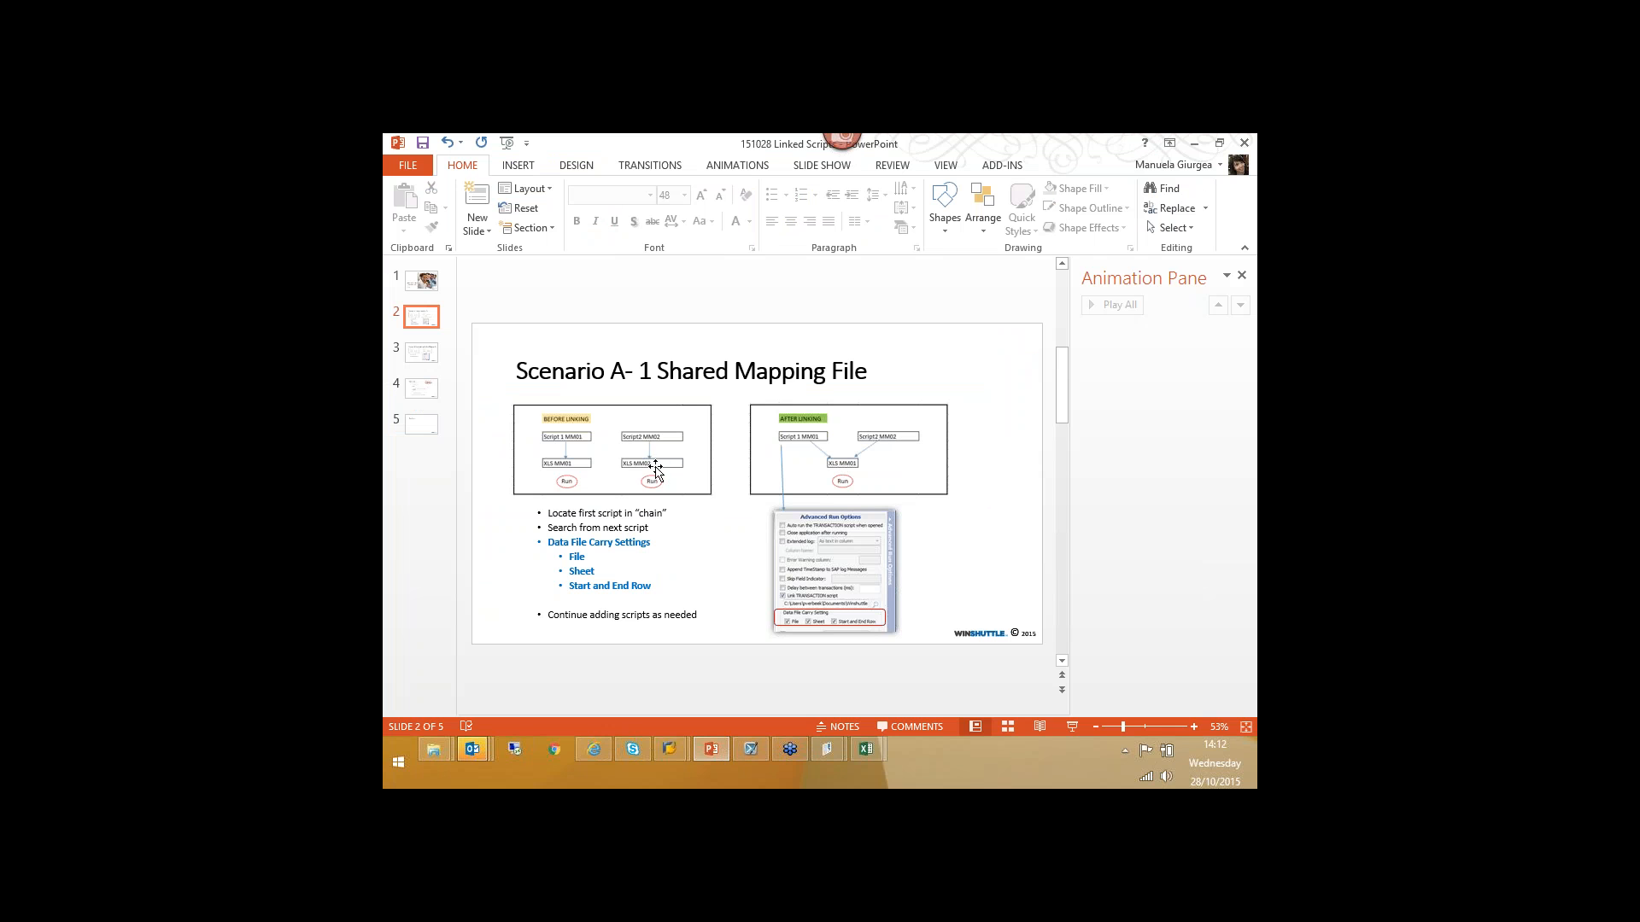
pyautogui.click(832, 757)
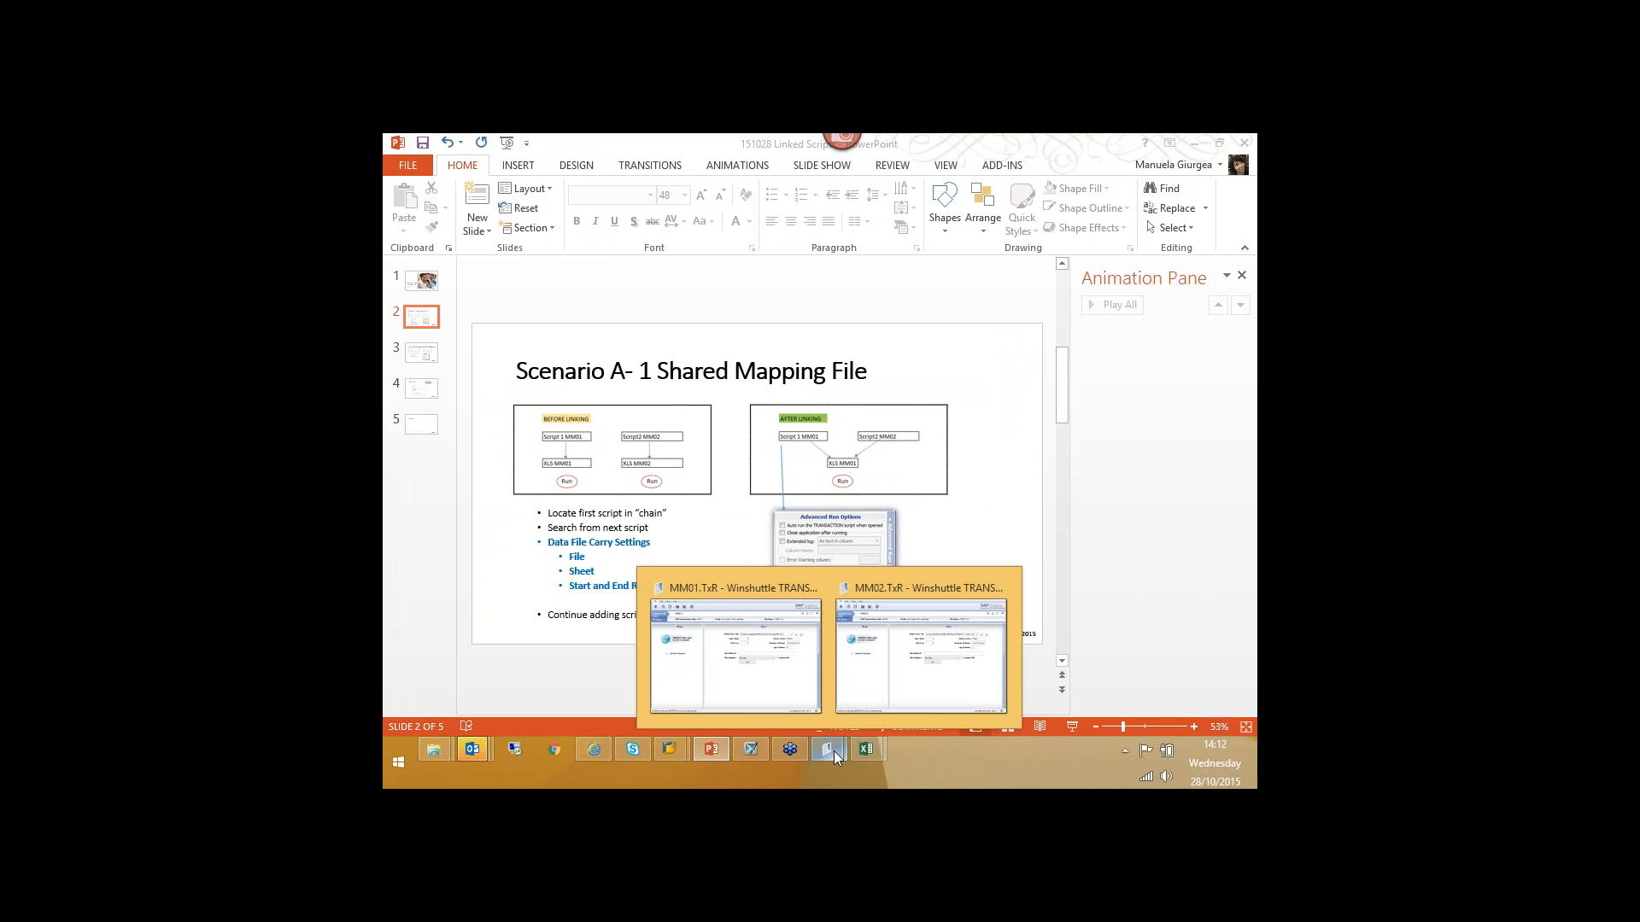
pyautogui.click(877, 676)
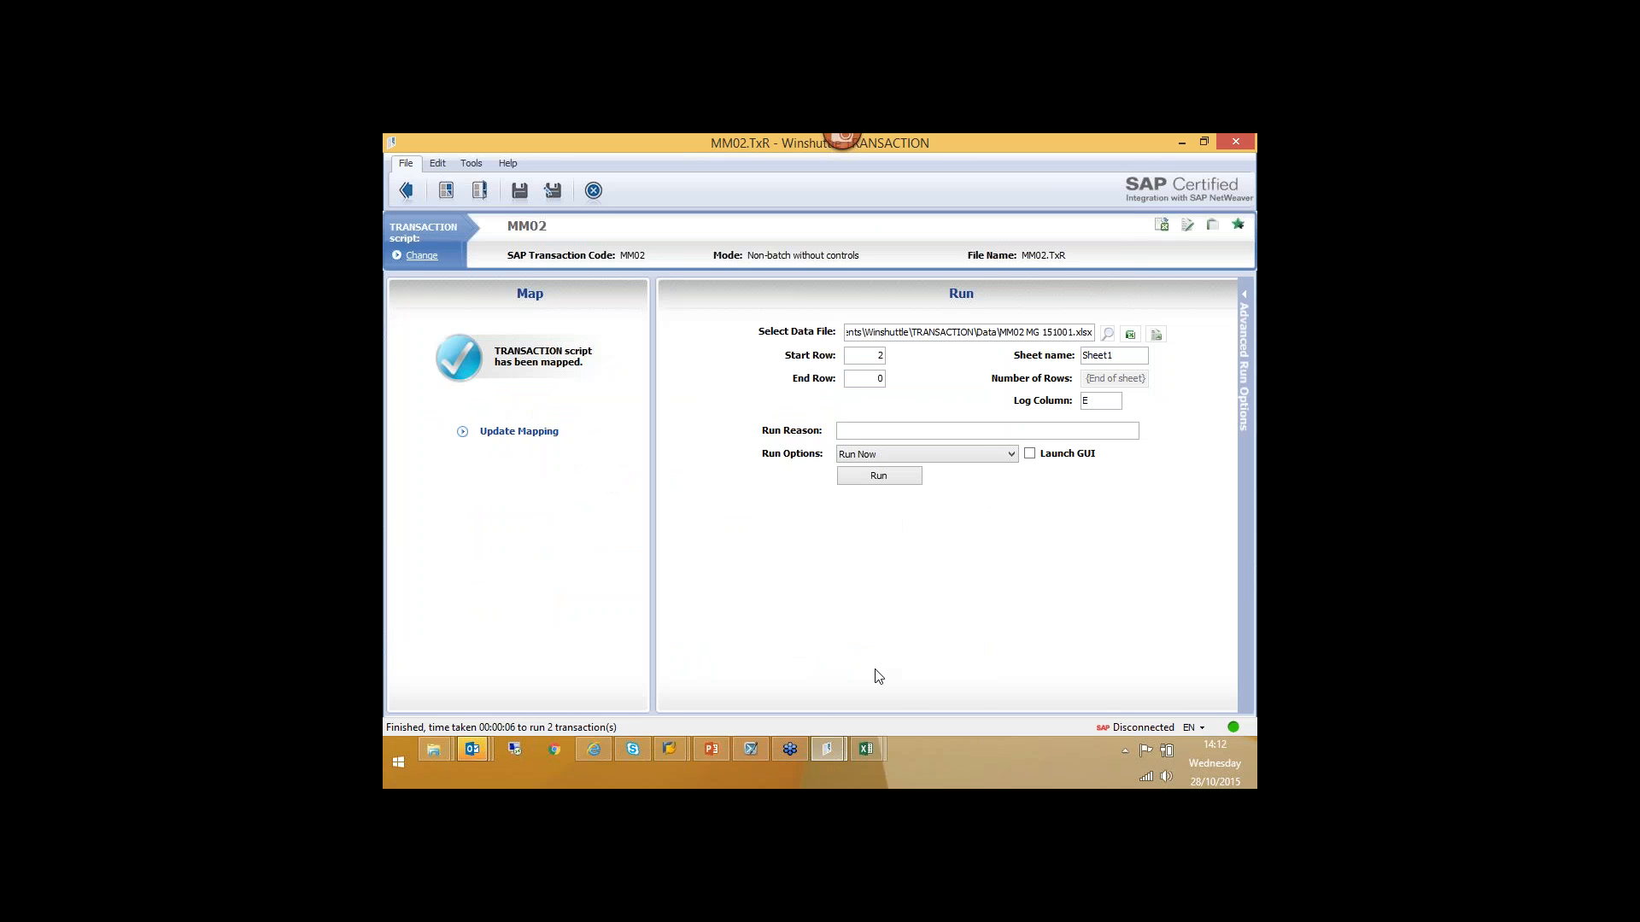
# - Switch to the MM02 MG 151001 workbook in Excel and close it without saving the changes
pyautogui.click(865, 755)
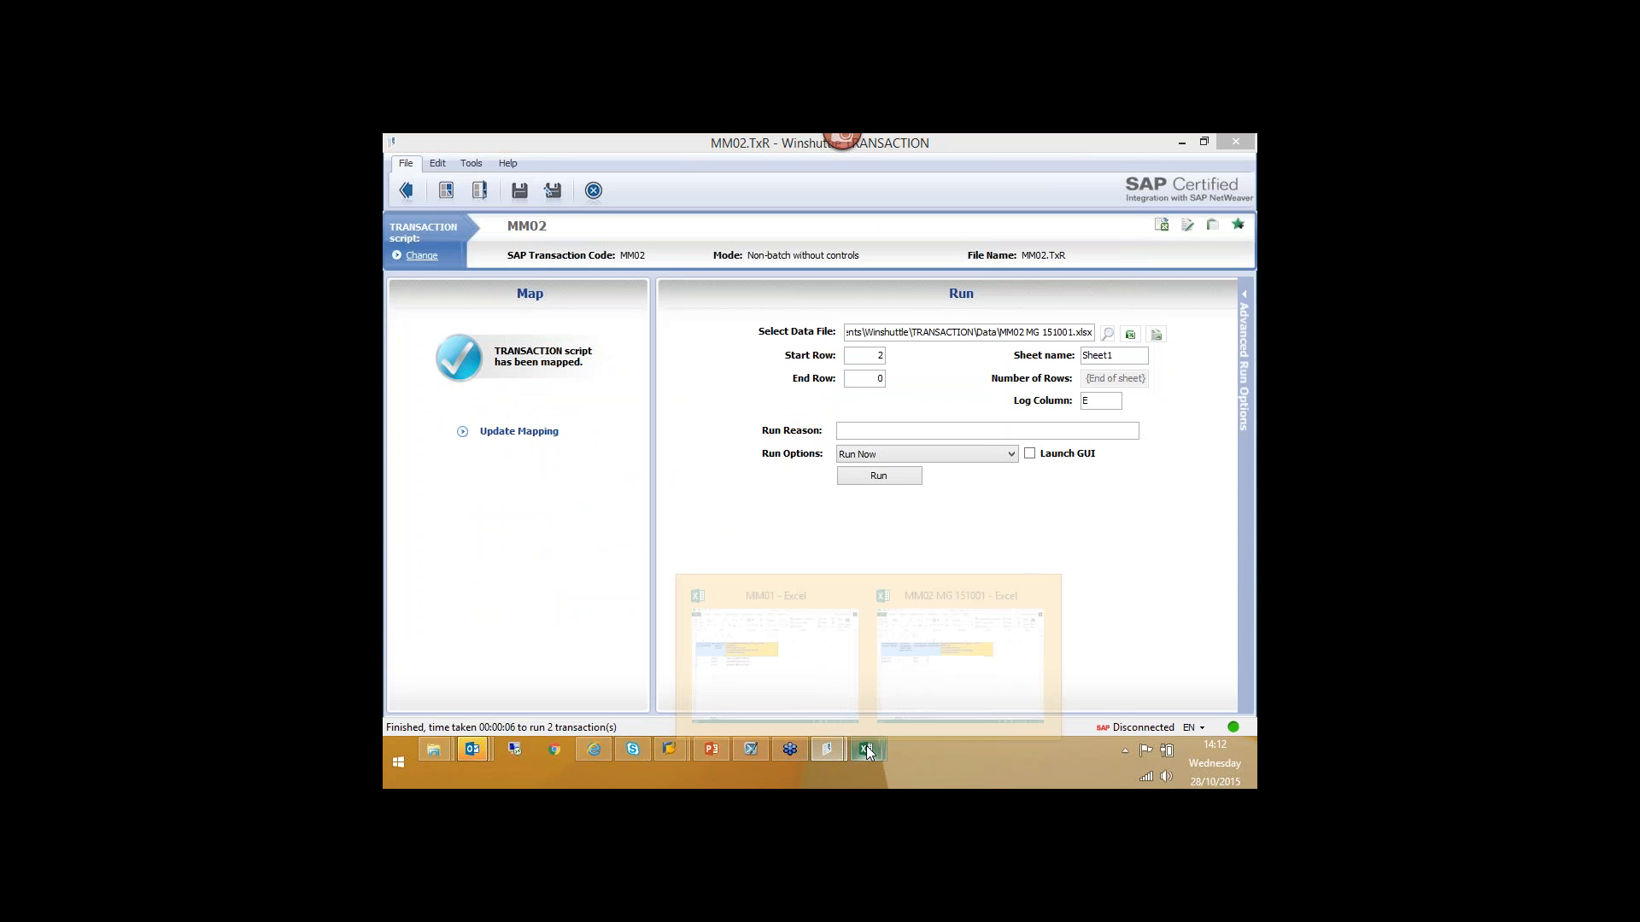
pyautogui.click(960, 669)
pyautogui.click(862, 465)
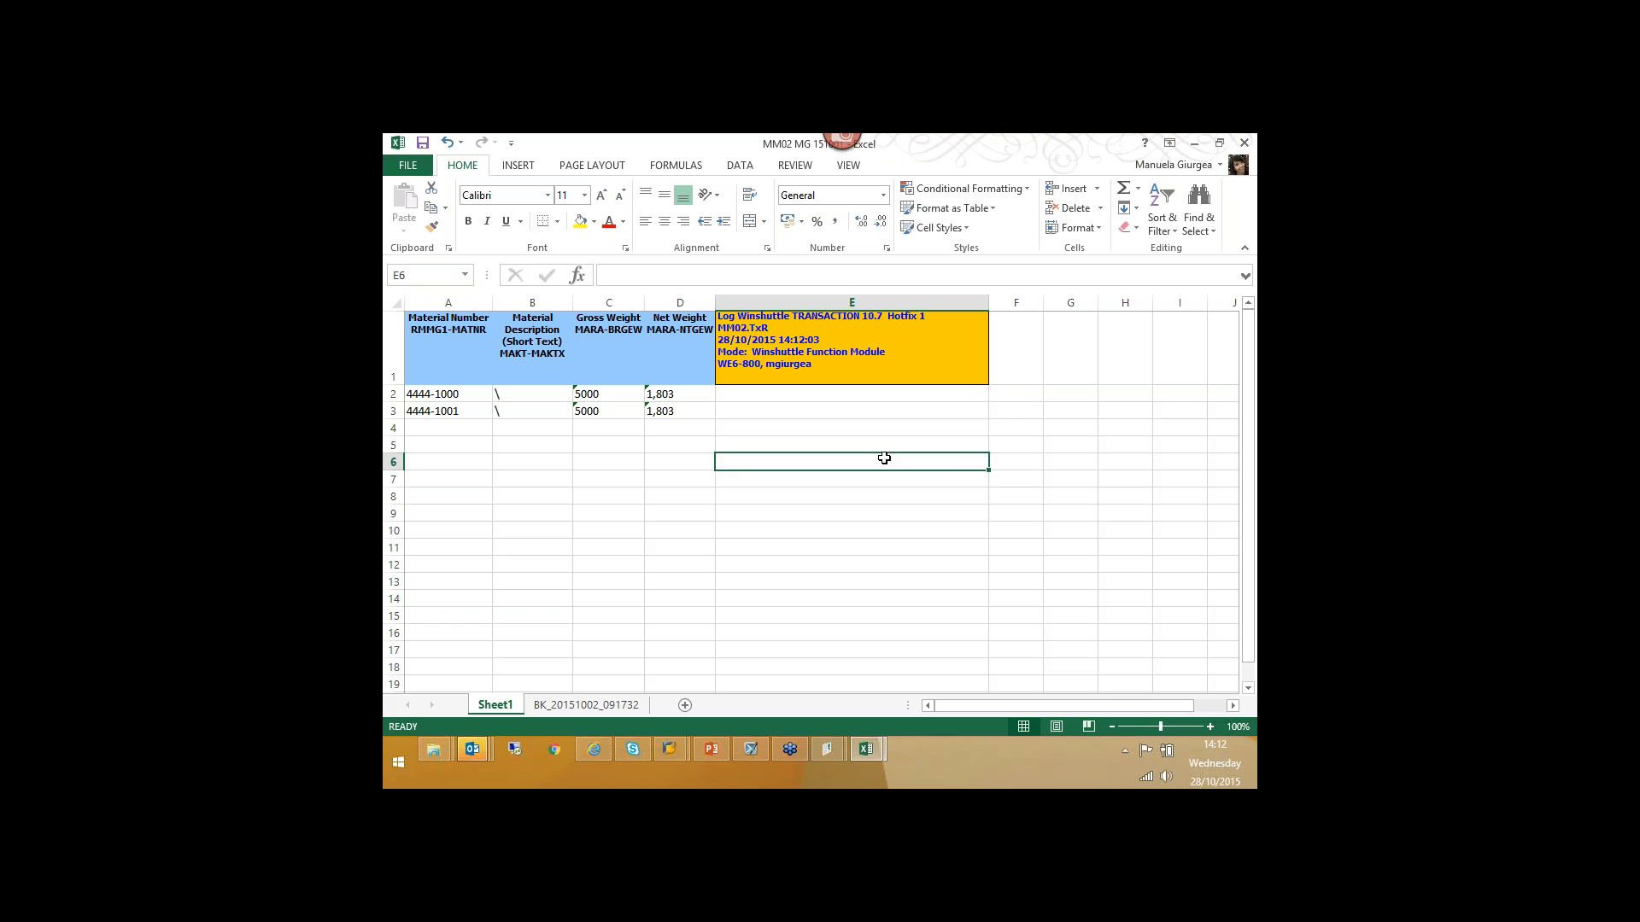
pyautogui.click(1244, 143)
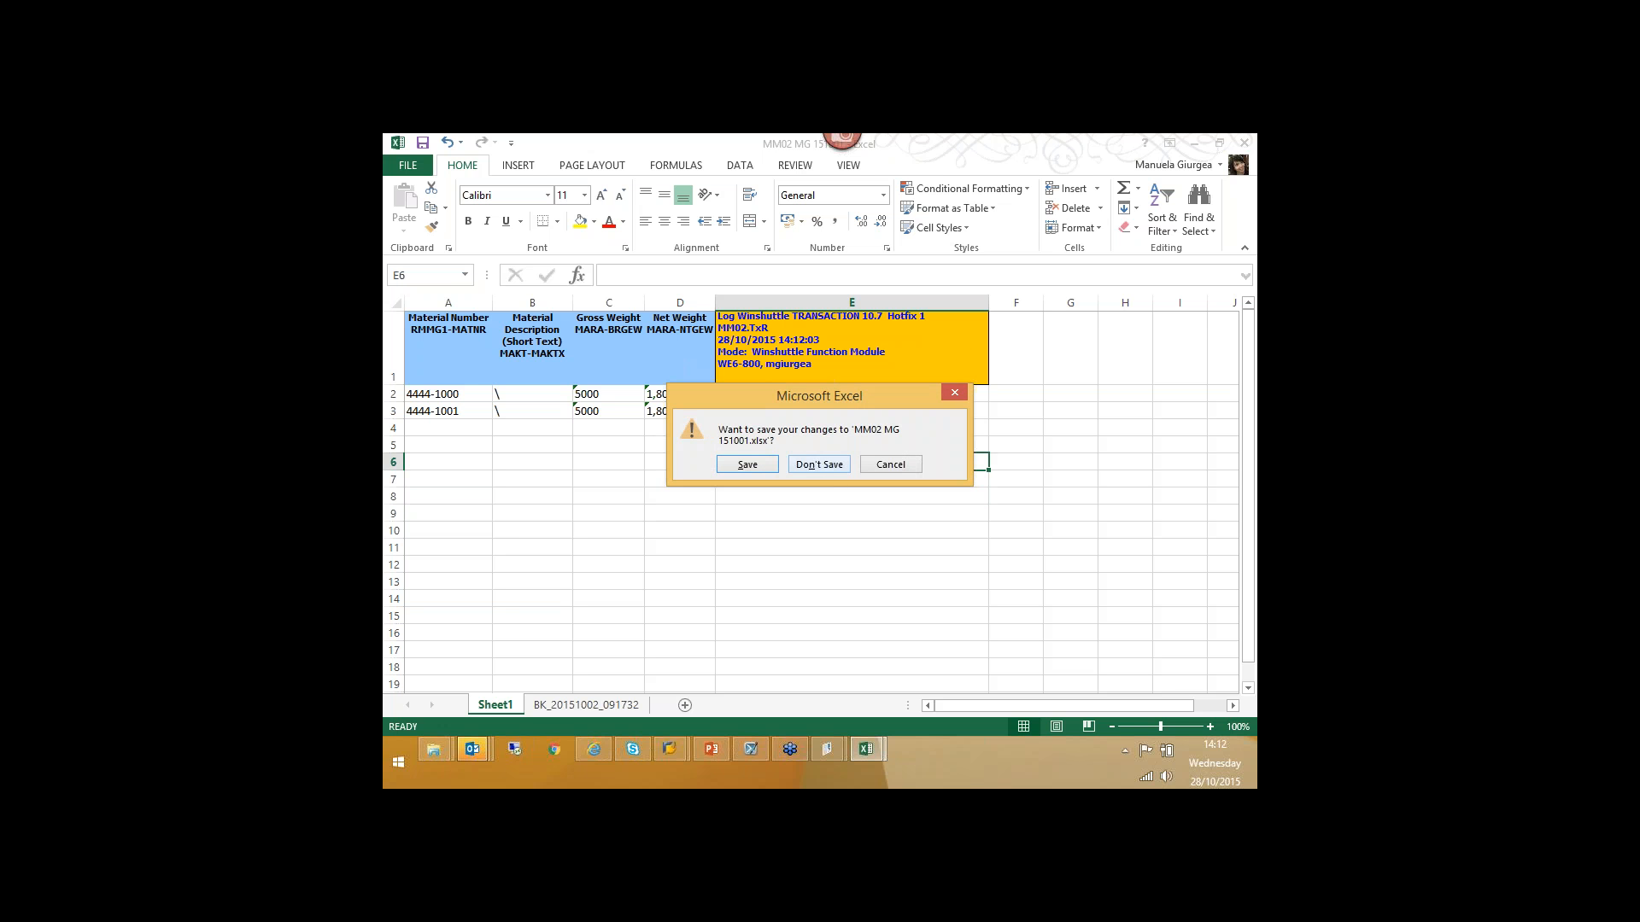
pyautogui.click(819, 465)
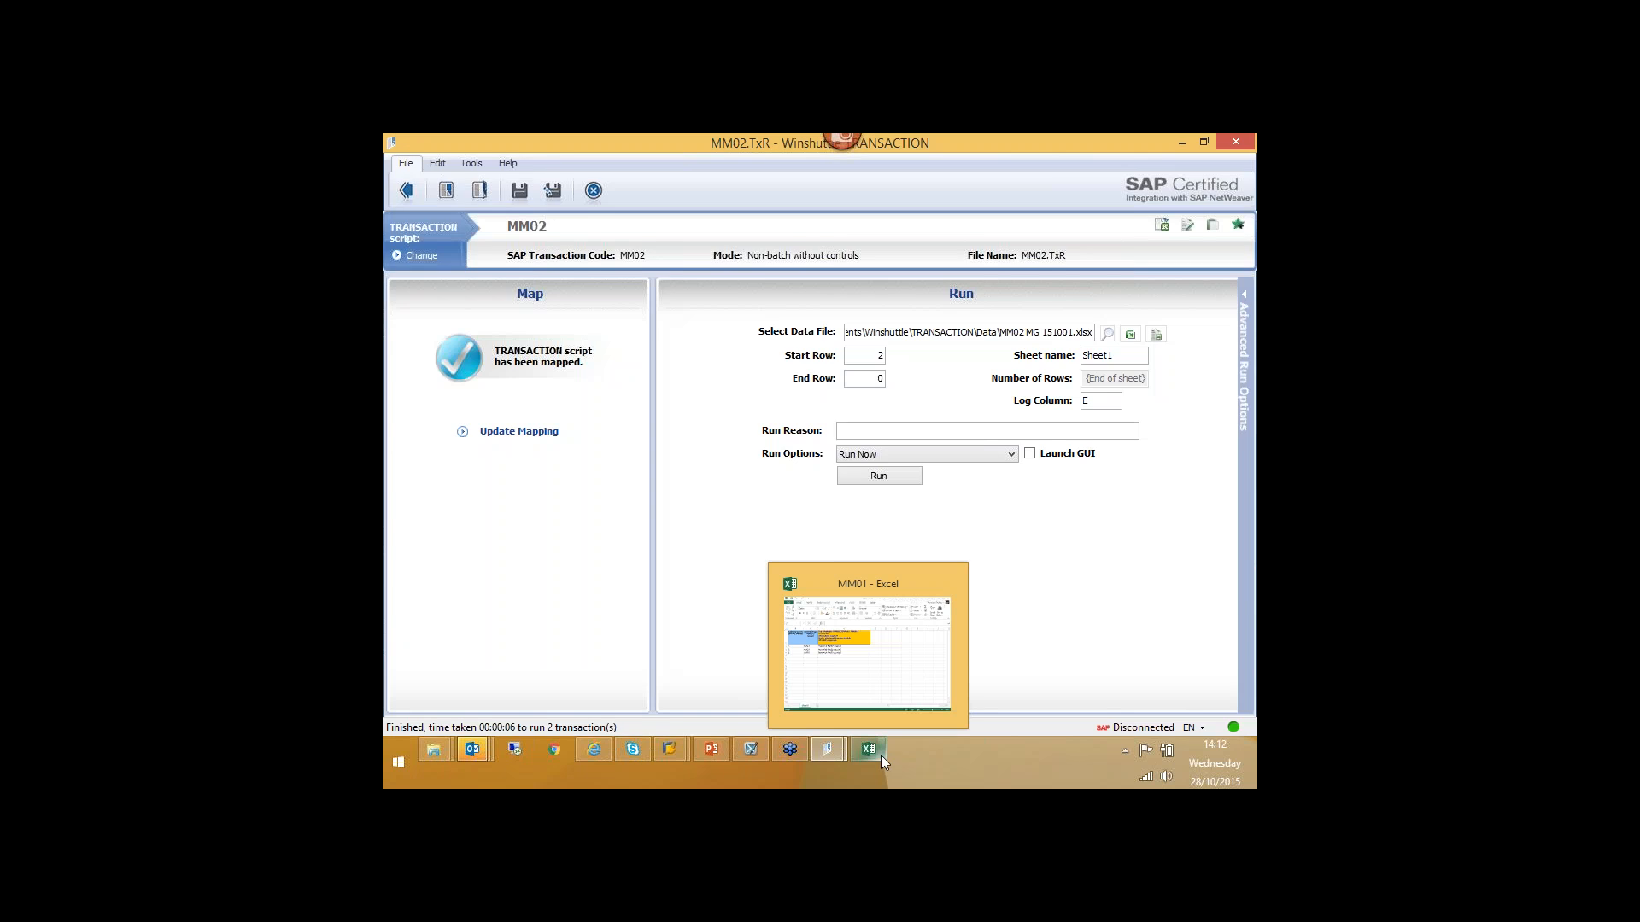
# - Bring up the MM01 workbook in Excel and close it without saving the changes
pyautogui.click(878, 747)
pyautogui.click(768, 511)
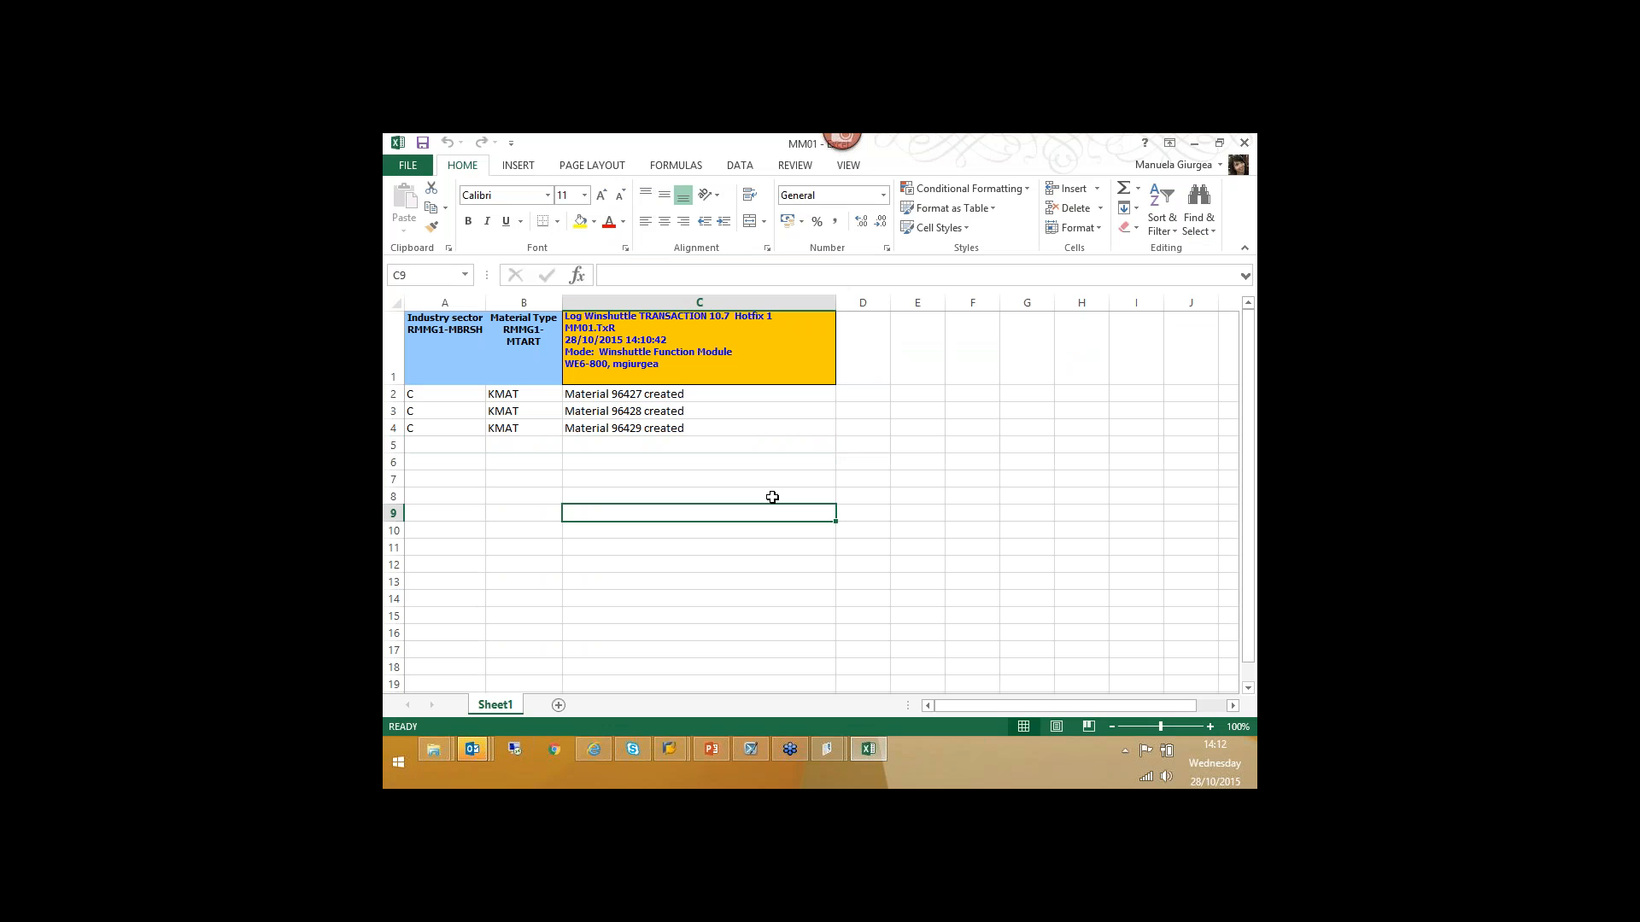
pyautogui.click(1244, 143)
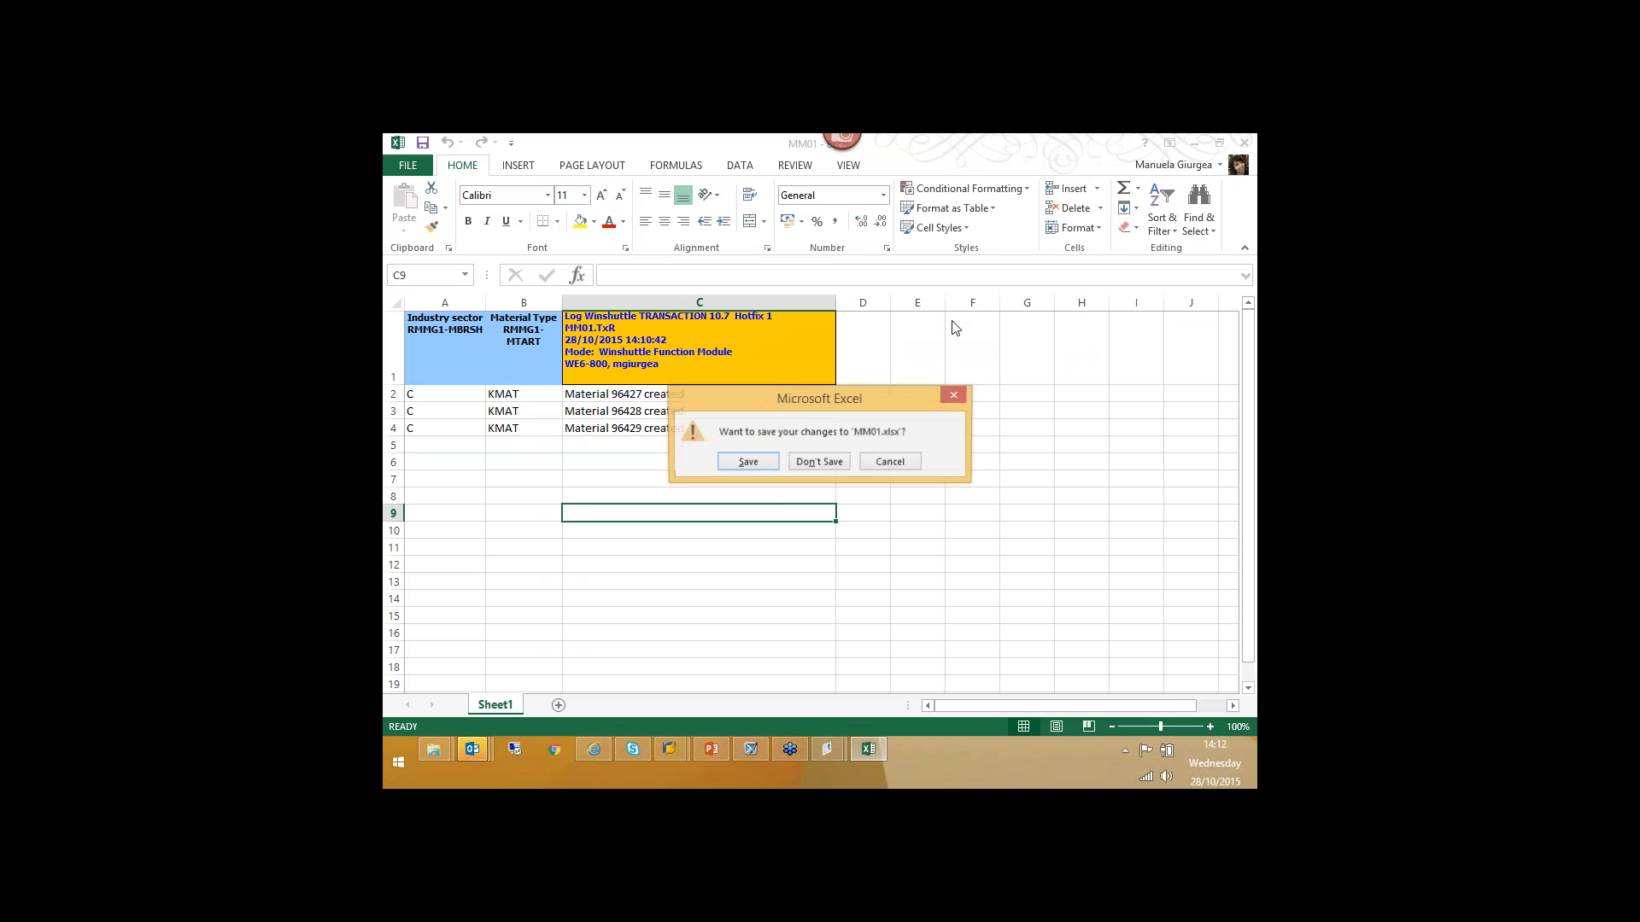
pyautogui.click(806, 463)
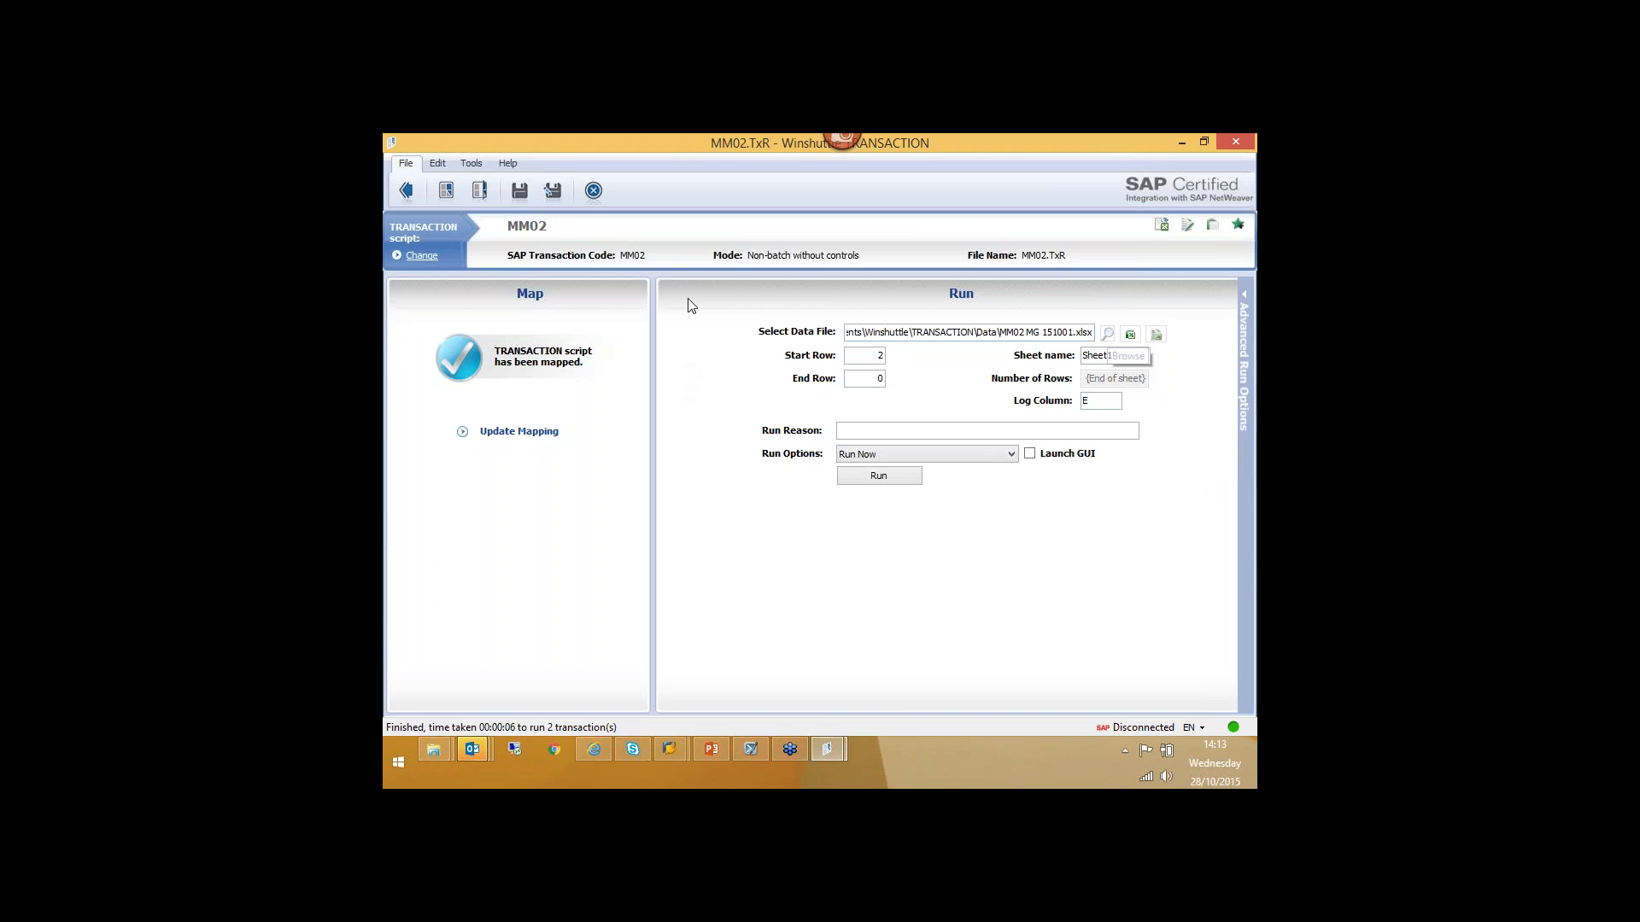
# - Open the MM02 script's mapping for updating, enlarge the data file preview and review the columns mapped to its fields
pyautogui.click(518, 435)
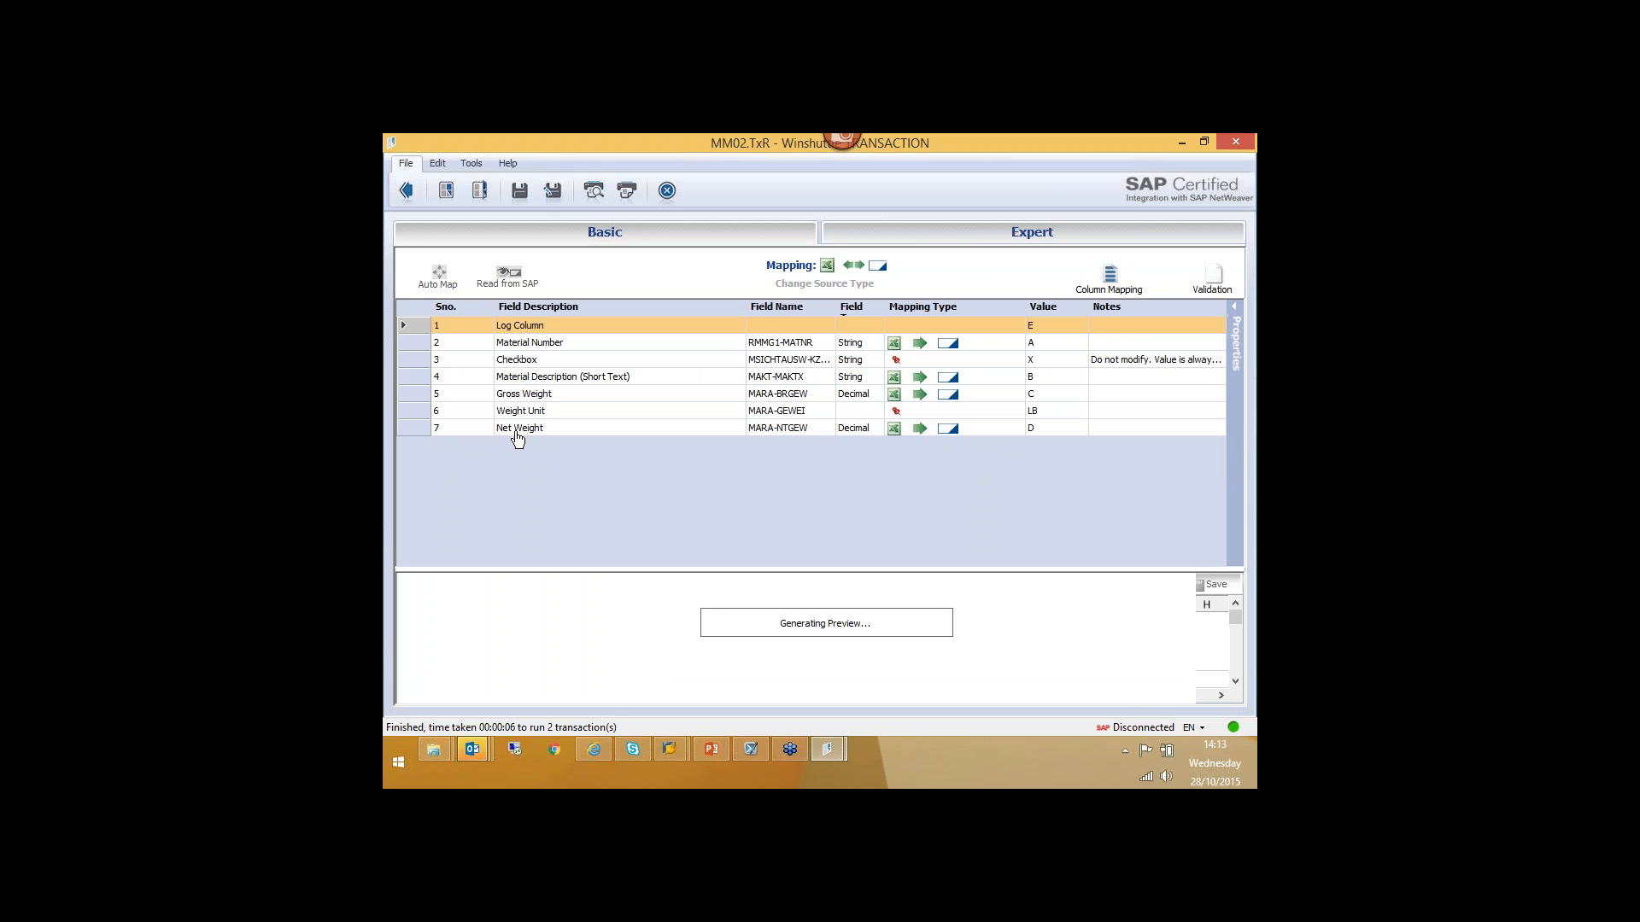
pyautogui.moveTo(642, 569); pyautogui.dragTo(649, 459)
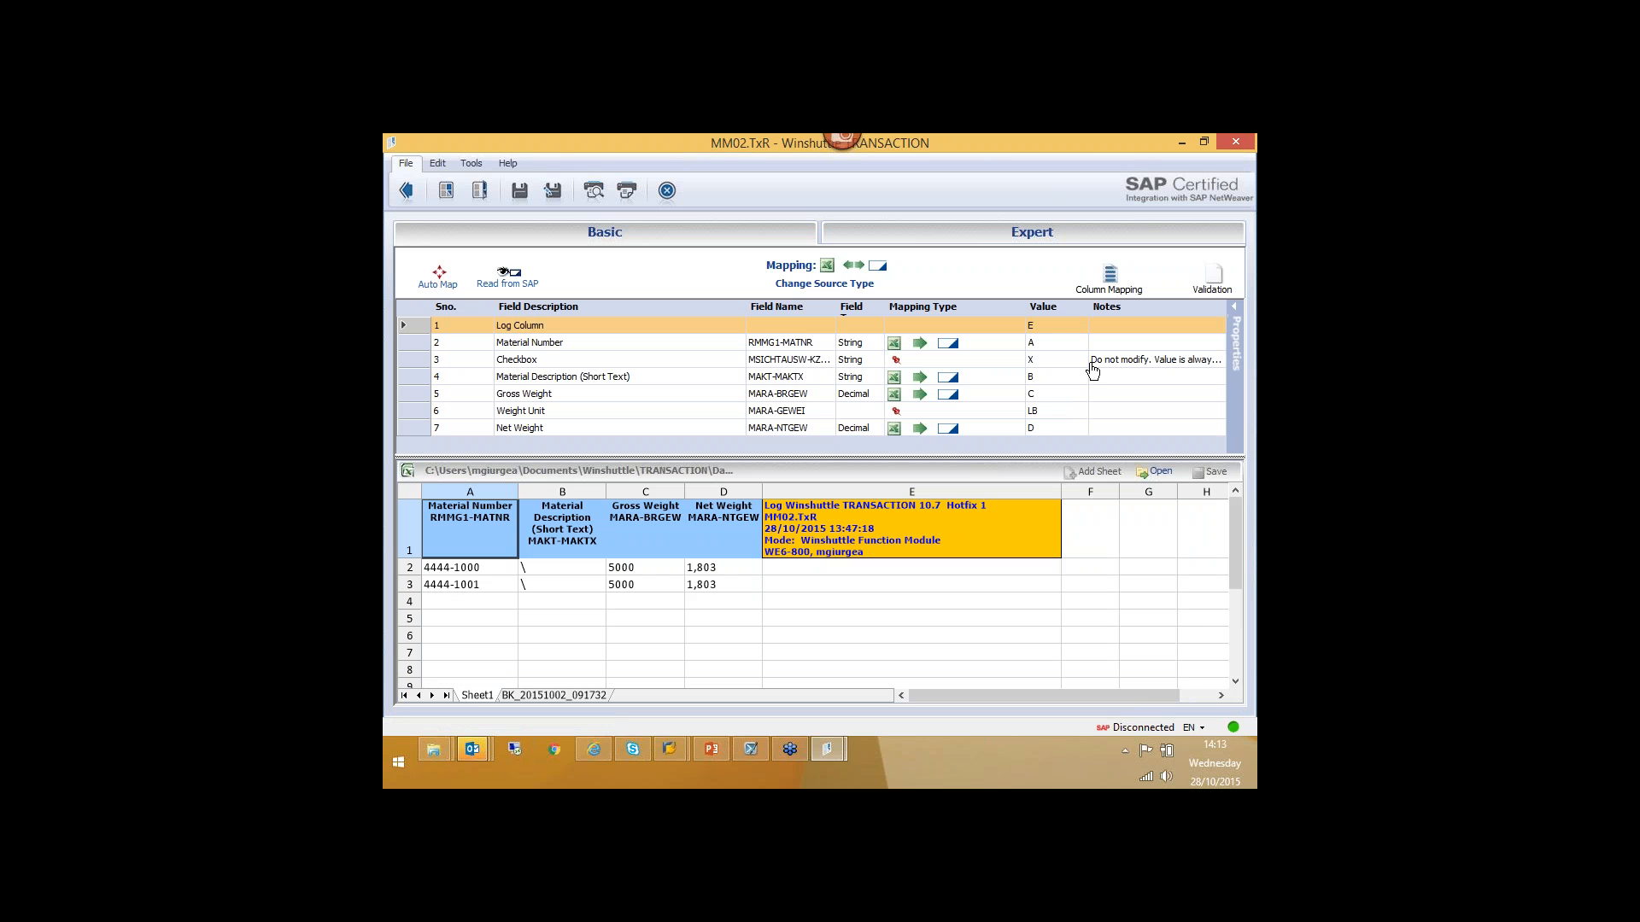
pyautogui.click(1049, 343)
pyautogui.click(1039, 382)
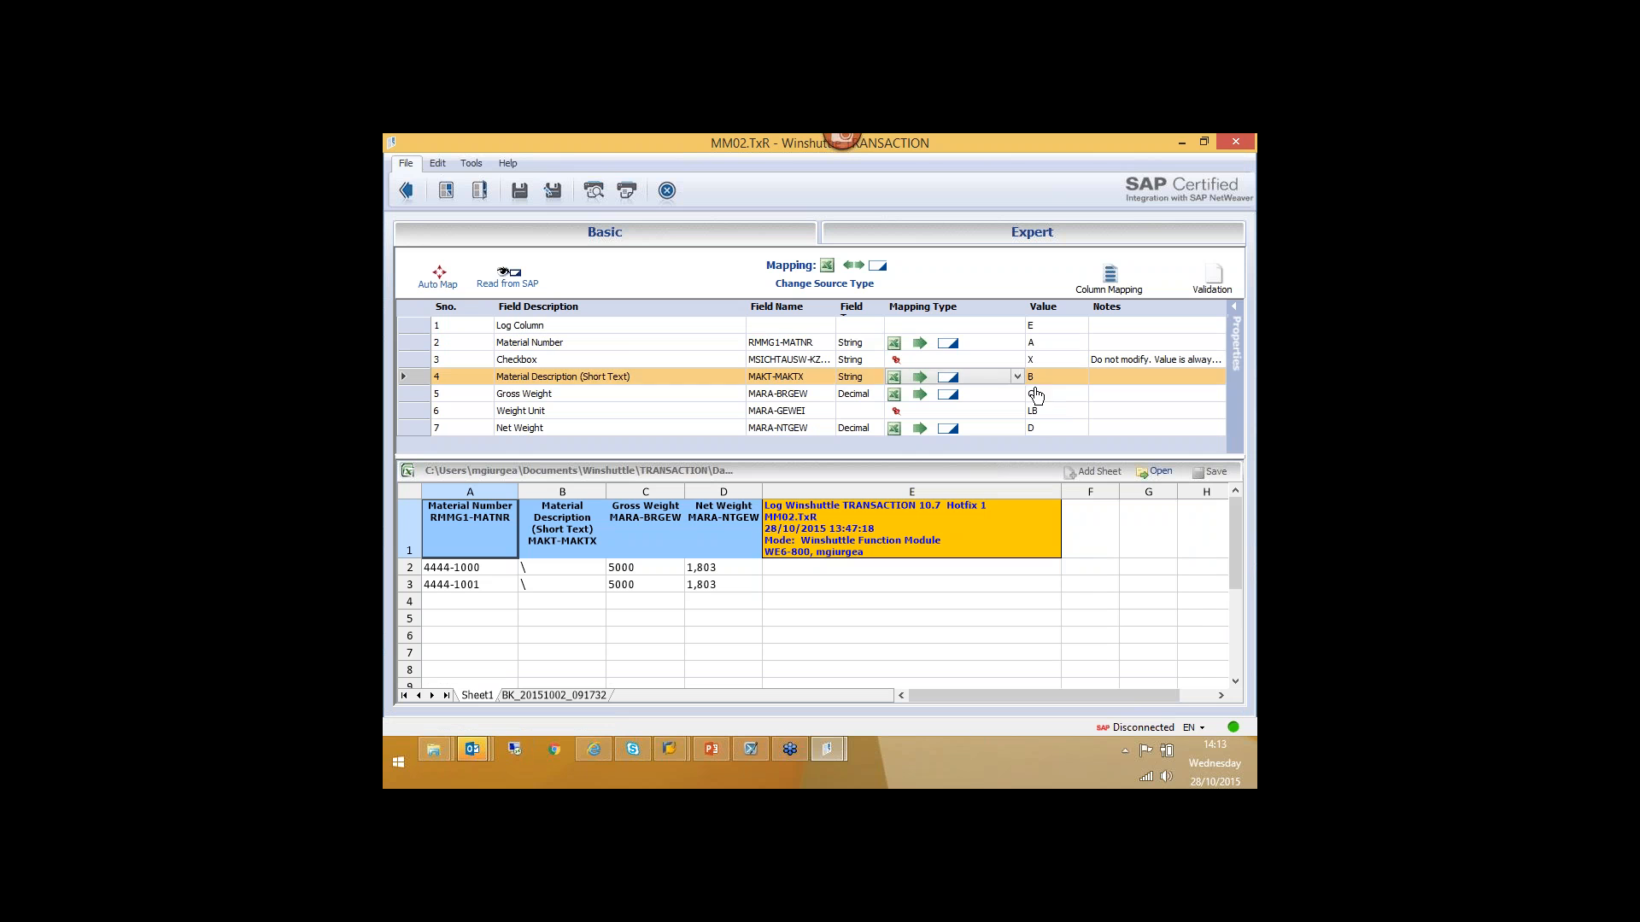
pyautogui.click(1049, 395)
pyautogui.click(1049, 412)
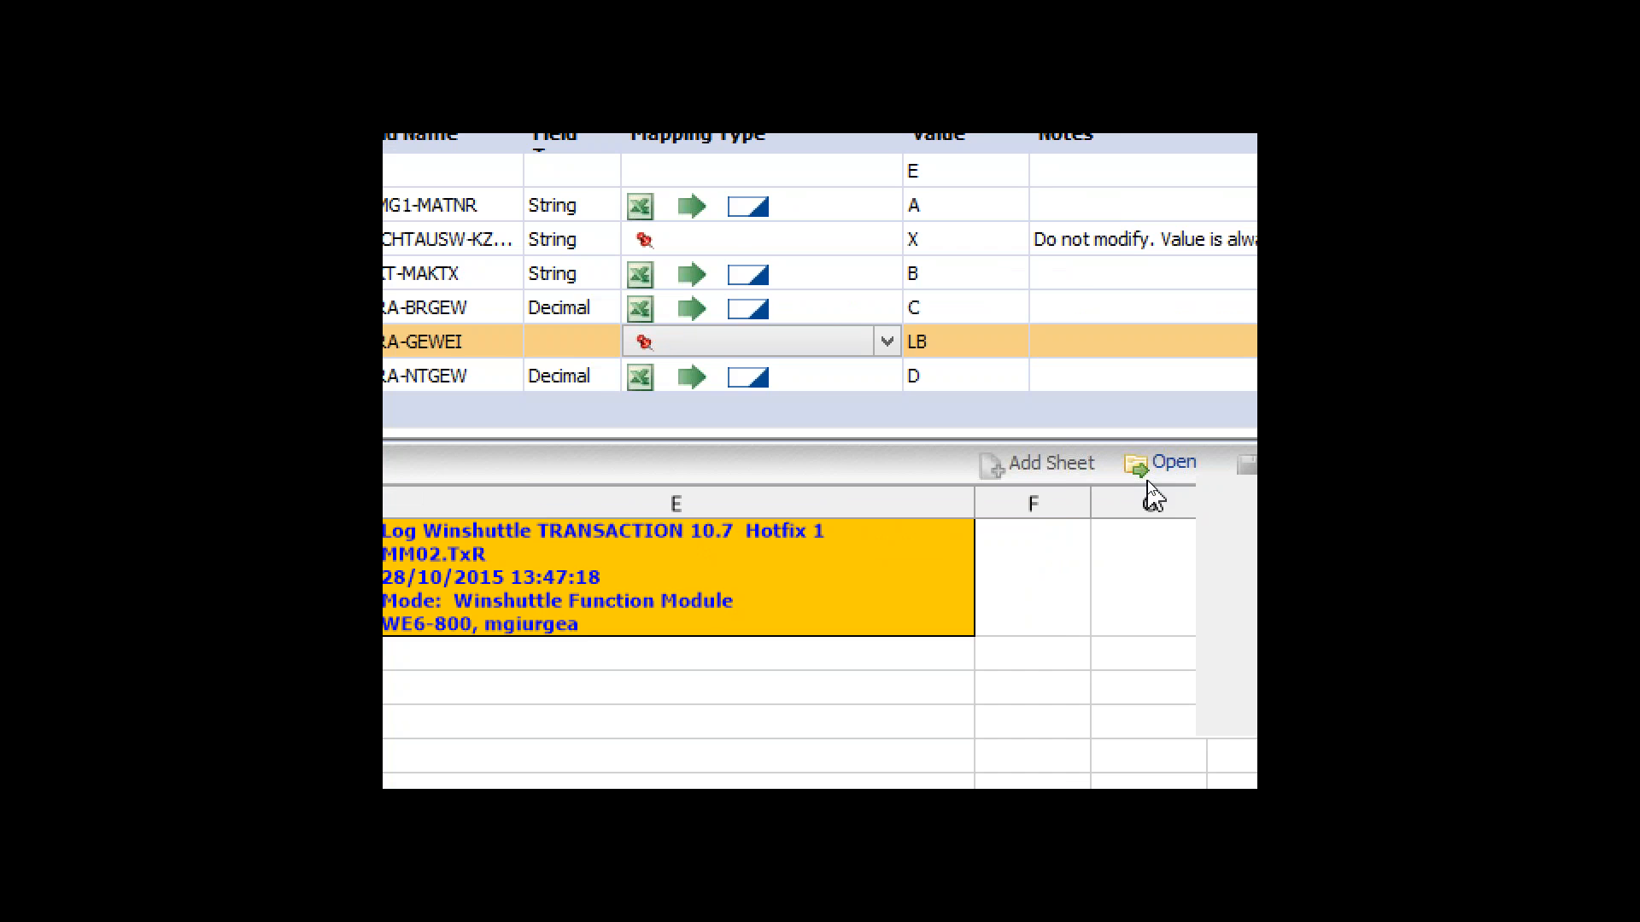
# - Load the MM01 workbook from the Linked Scripts folder on the Desktop as the data file in the MM02 mapping
pyautogui.click(1163, 471)
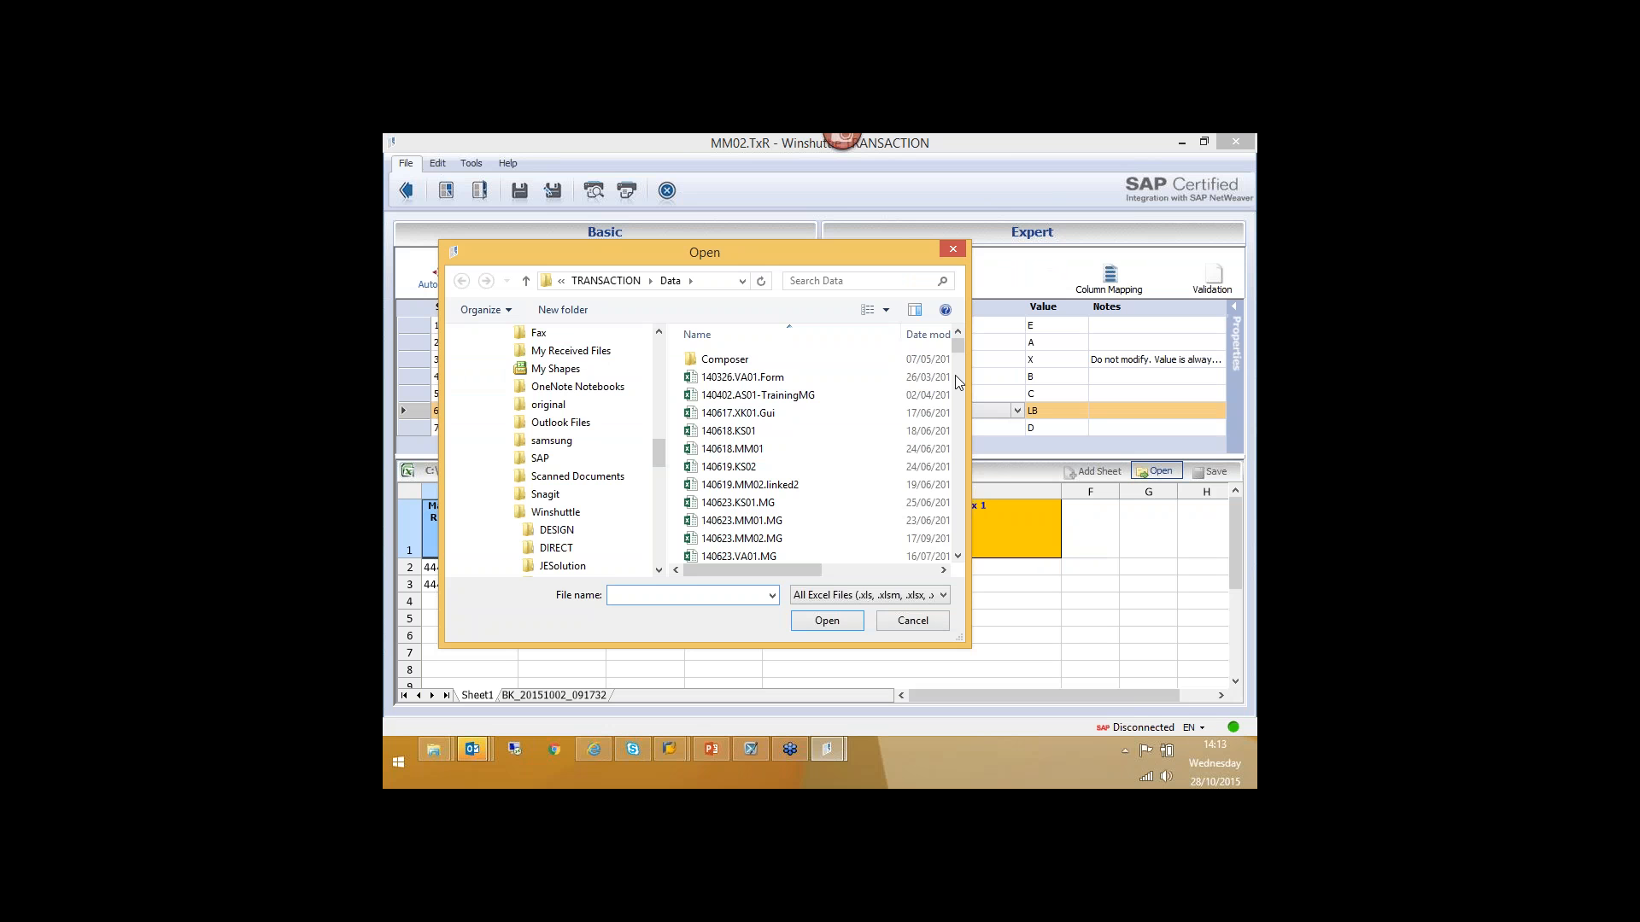
pyautogui.moveTo(660, 469); pyautogui.dragTo(659, 369)
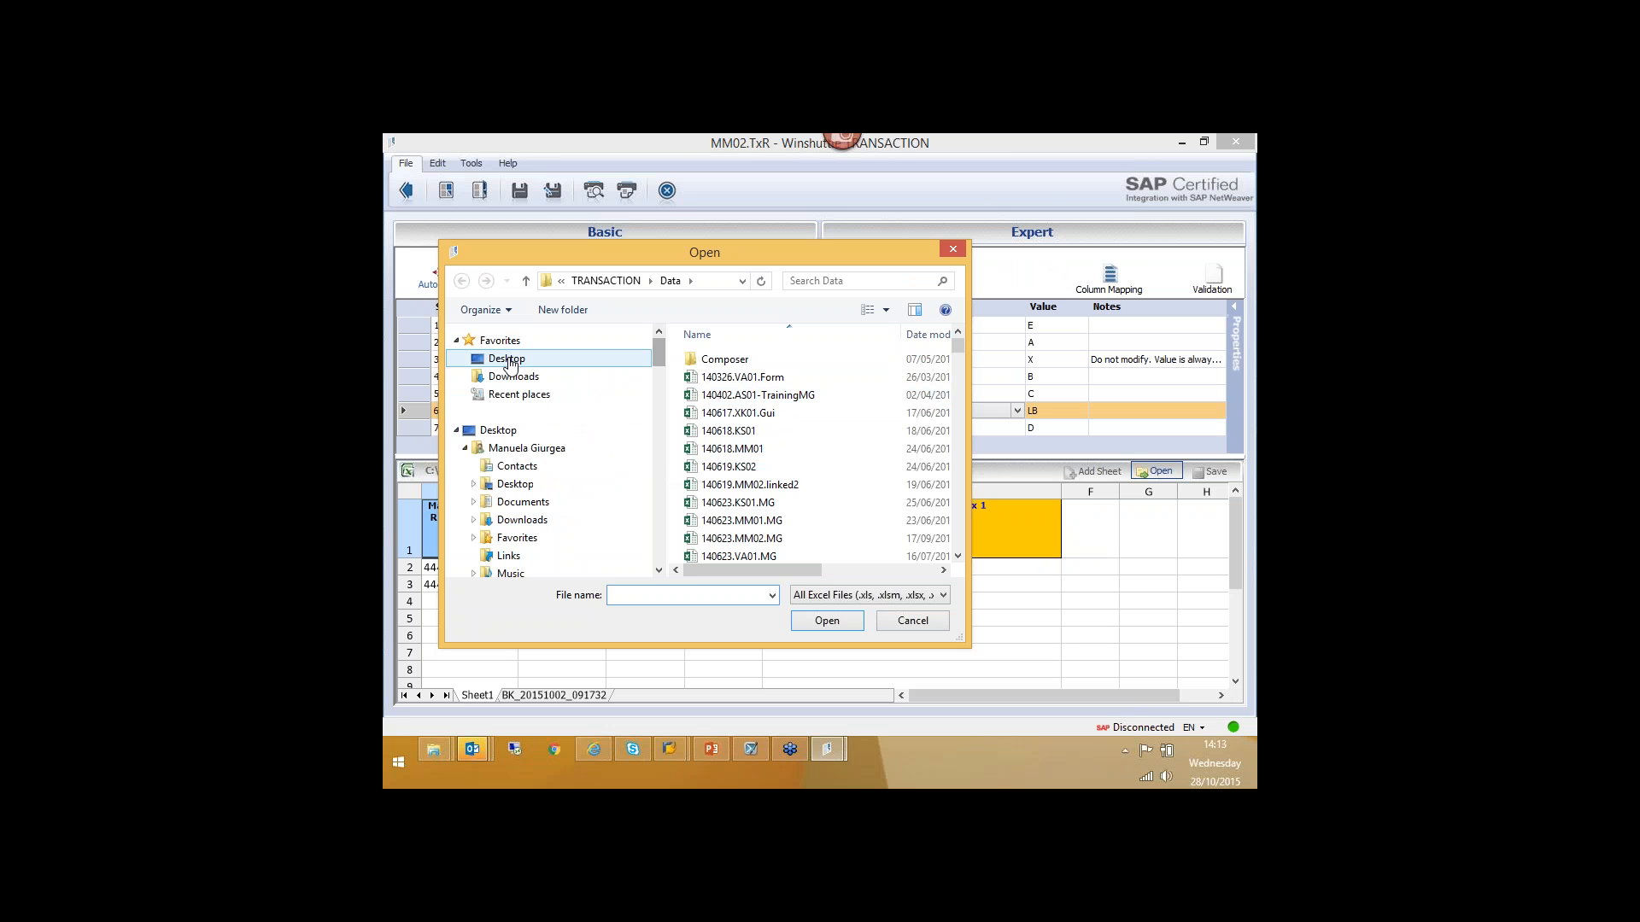
pyautogui.click(507, 358)
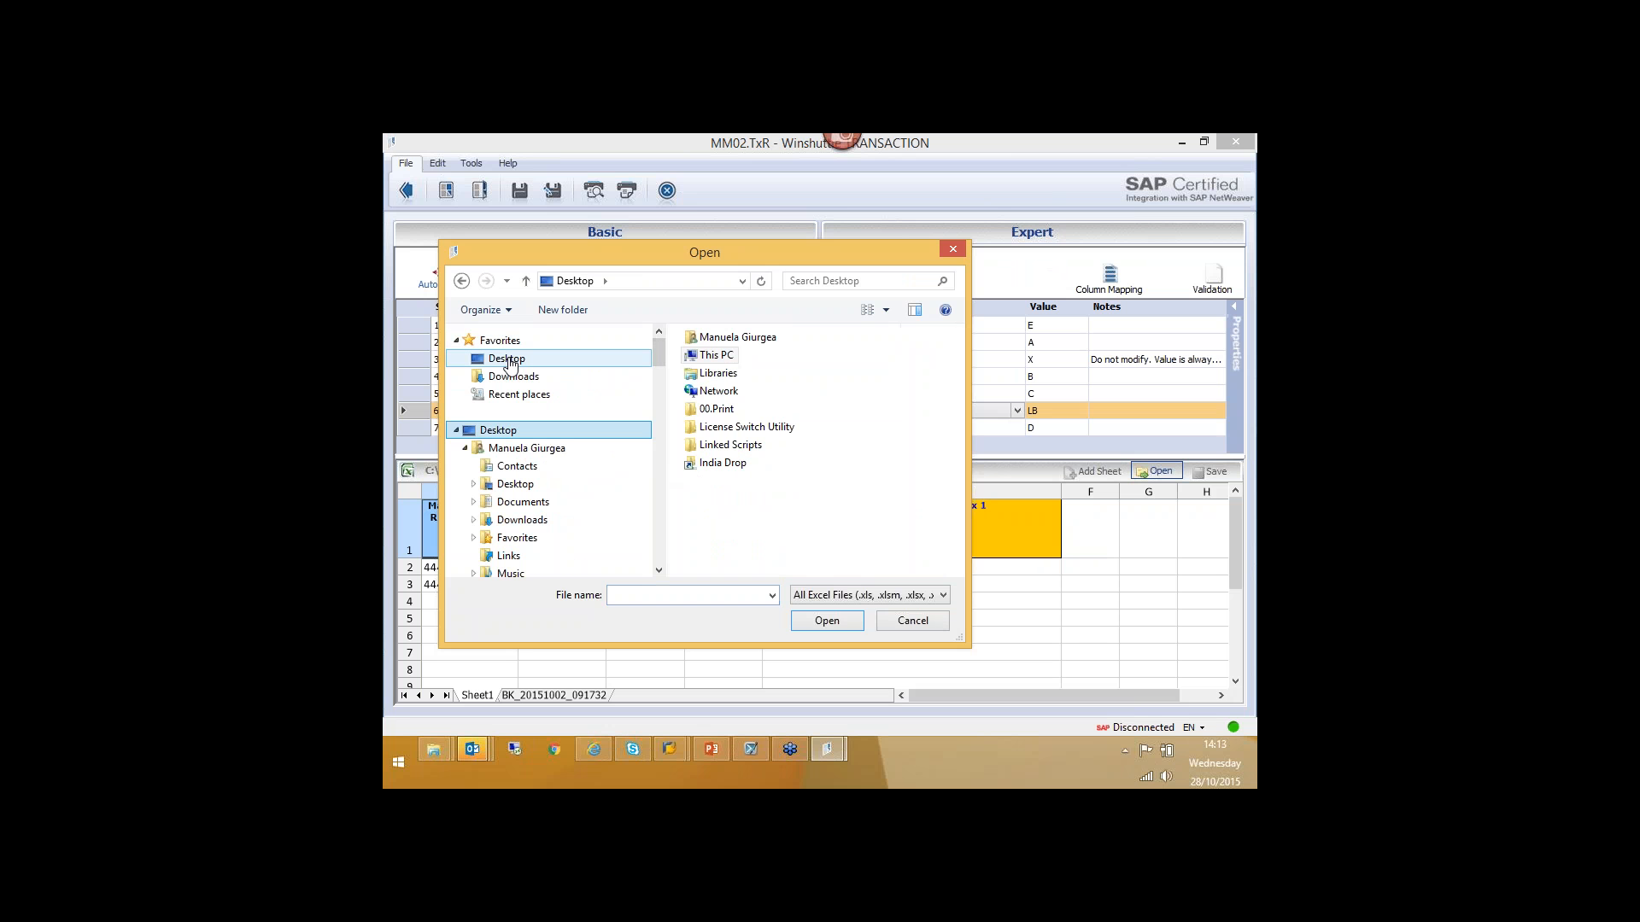
pyautogui.doubleClick(730, 445)
pyautogui.click(720, 361)
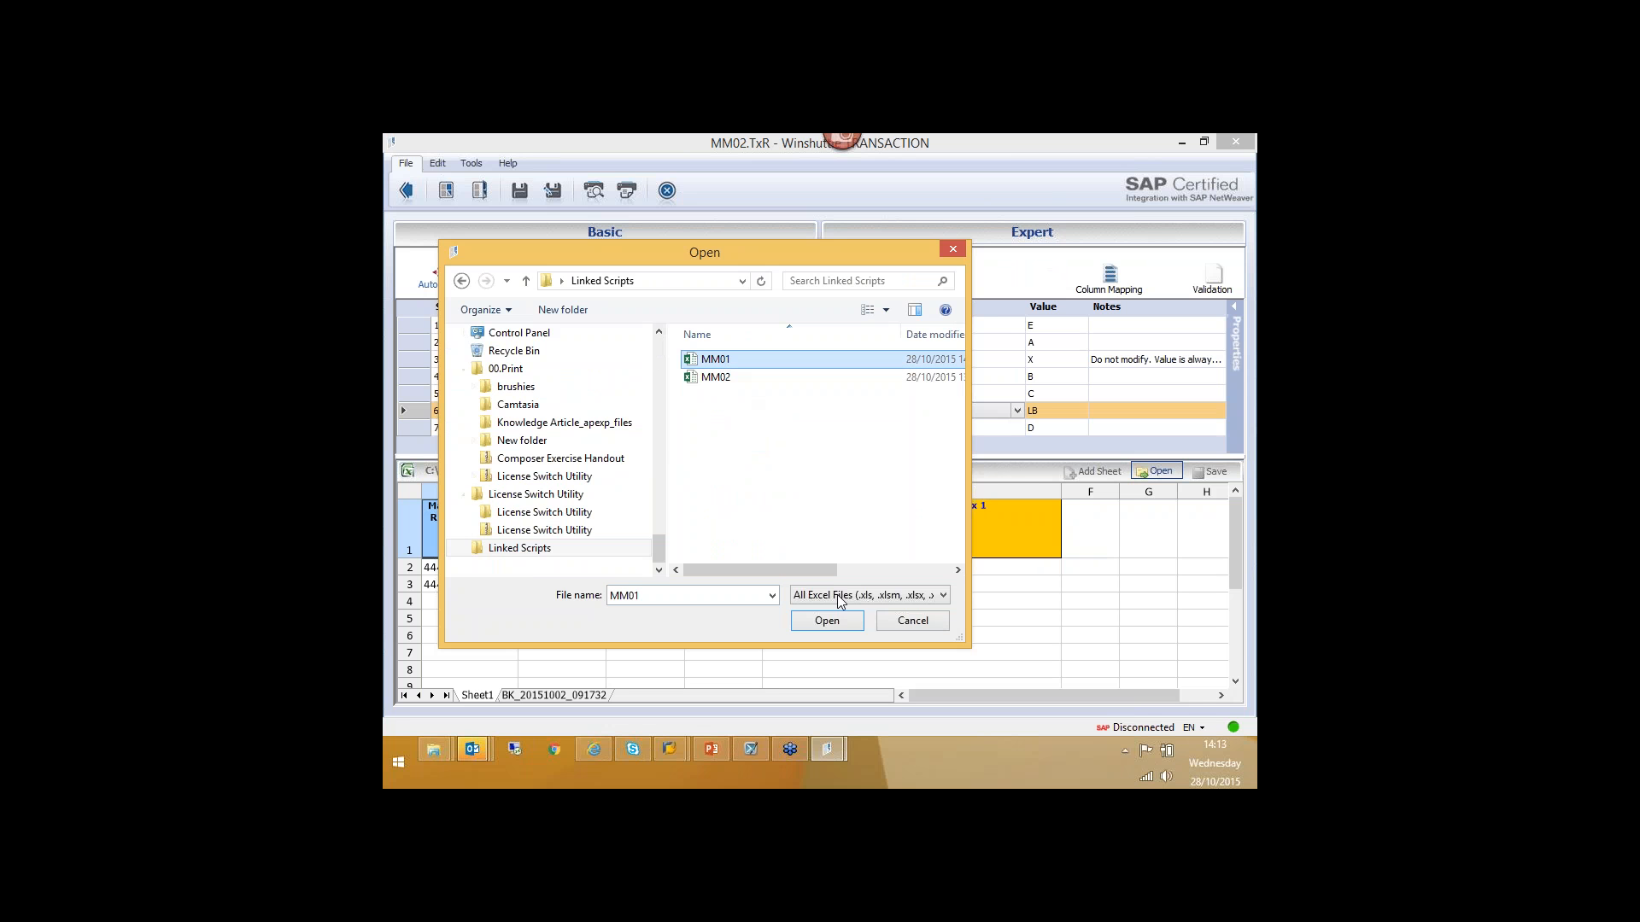
pyautogui.click(826, 621)
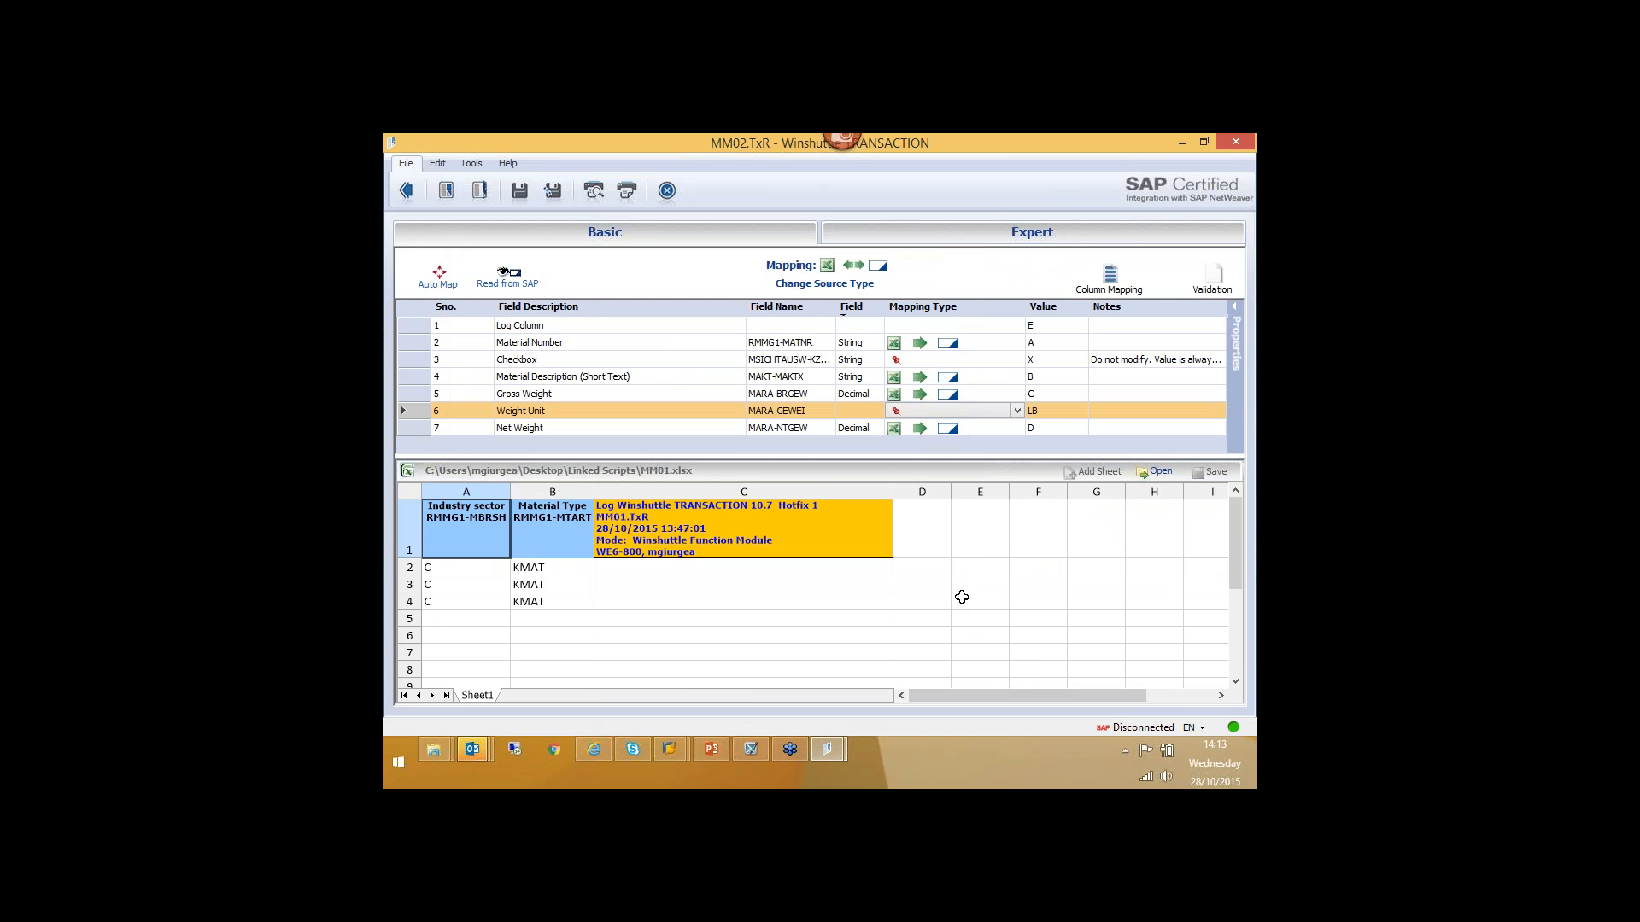
# - Map the Material Number field to column D of the MM01 sheet, keeping the existing mapping of the other fields
pyautogui.click(990, 538)
pyautogui.click(919, 546)
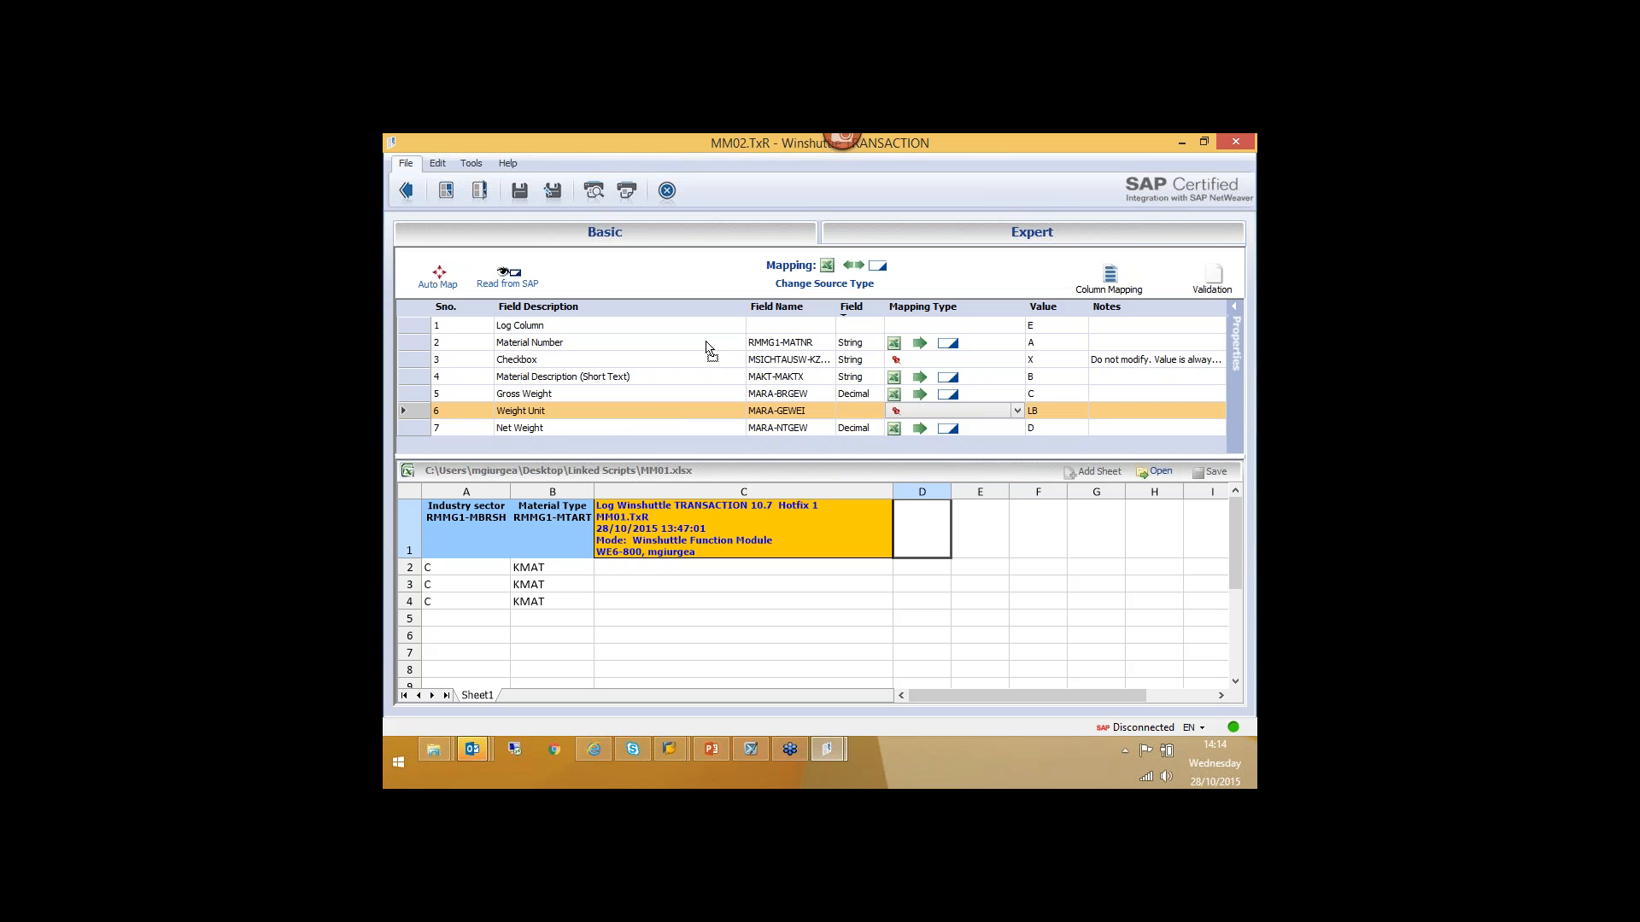
pyautogui.moveTo(707, 348); pyautogui.dragTo(707, 344)
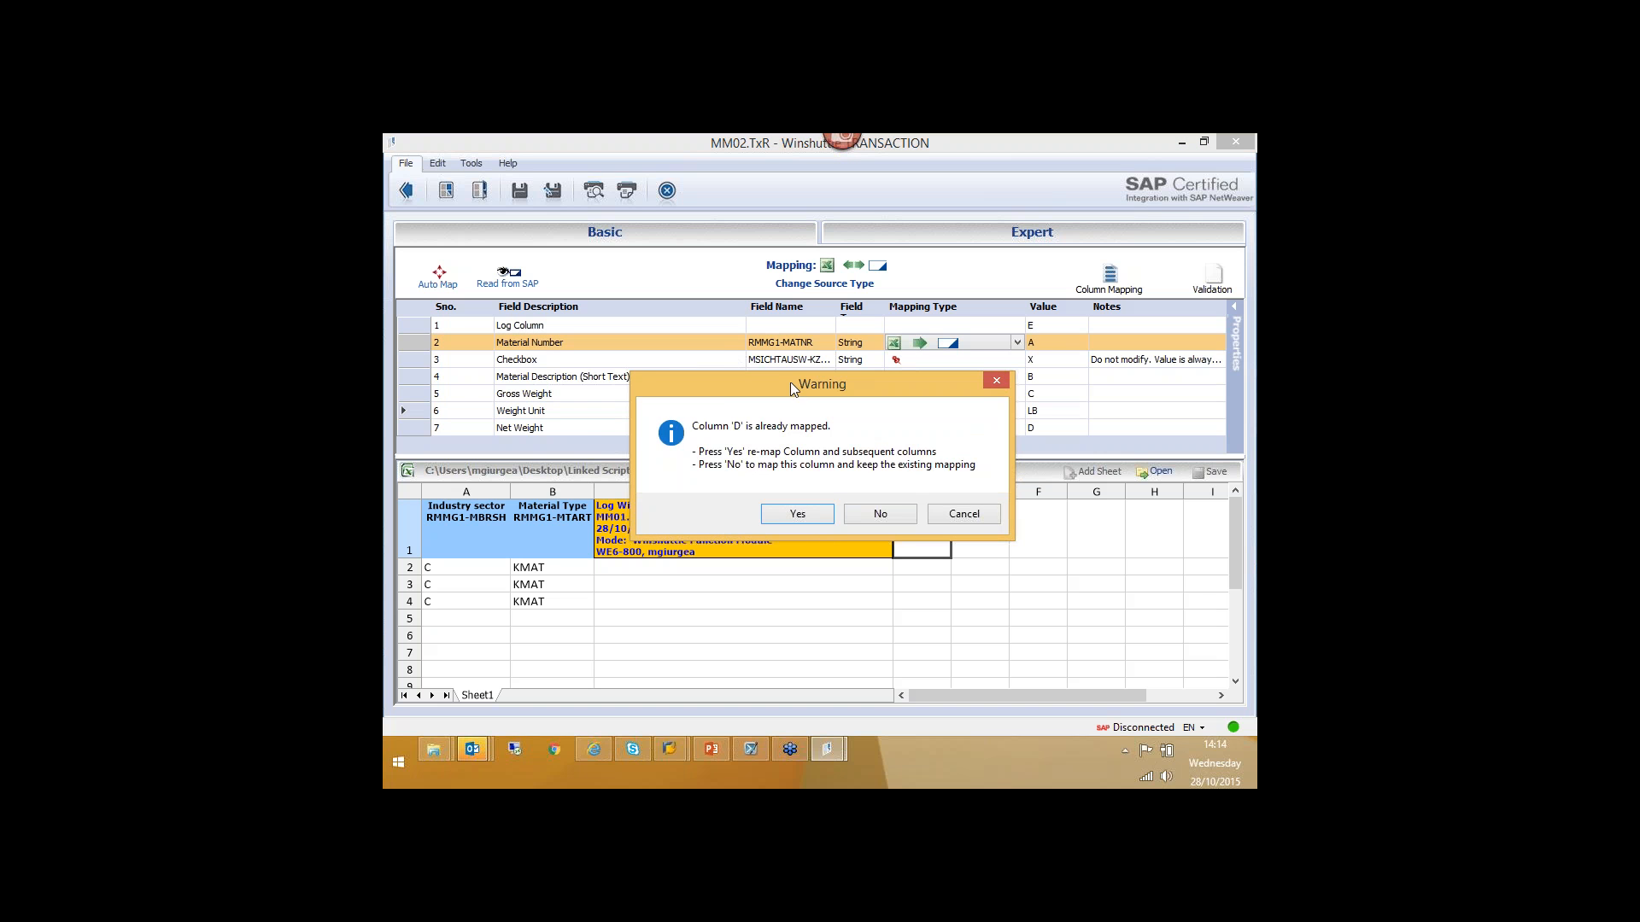
pyautogui.moveTo(793, 384); pyautogui.dragTo(720, 426)
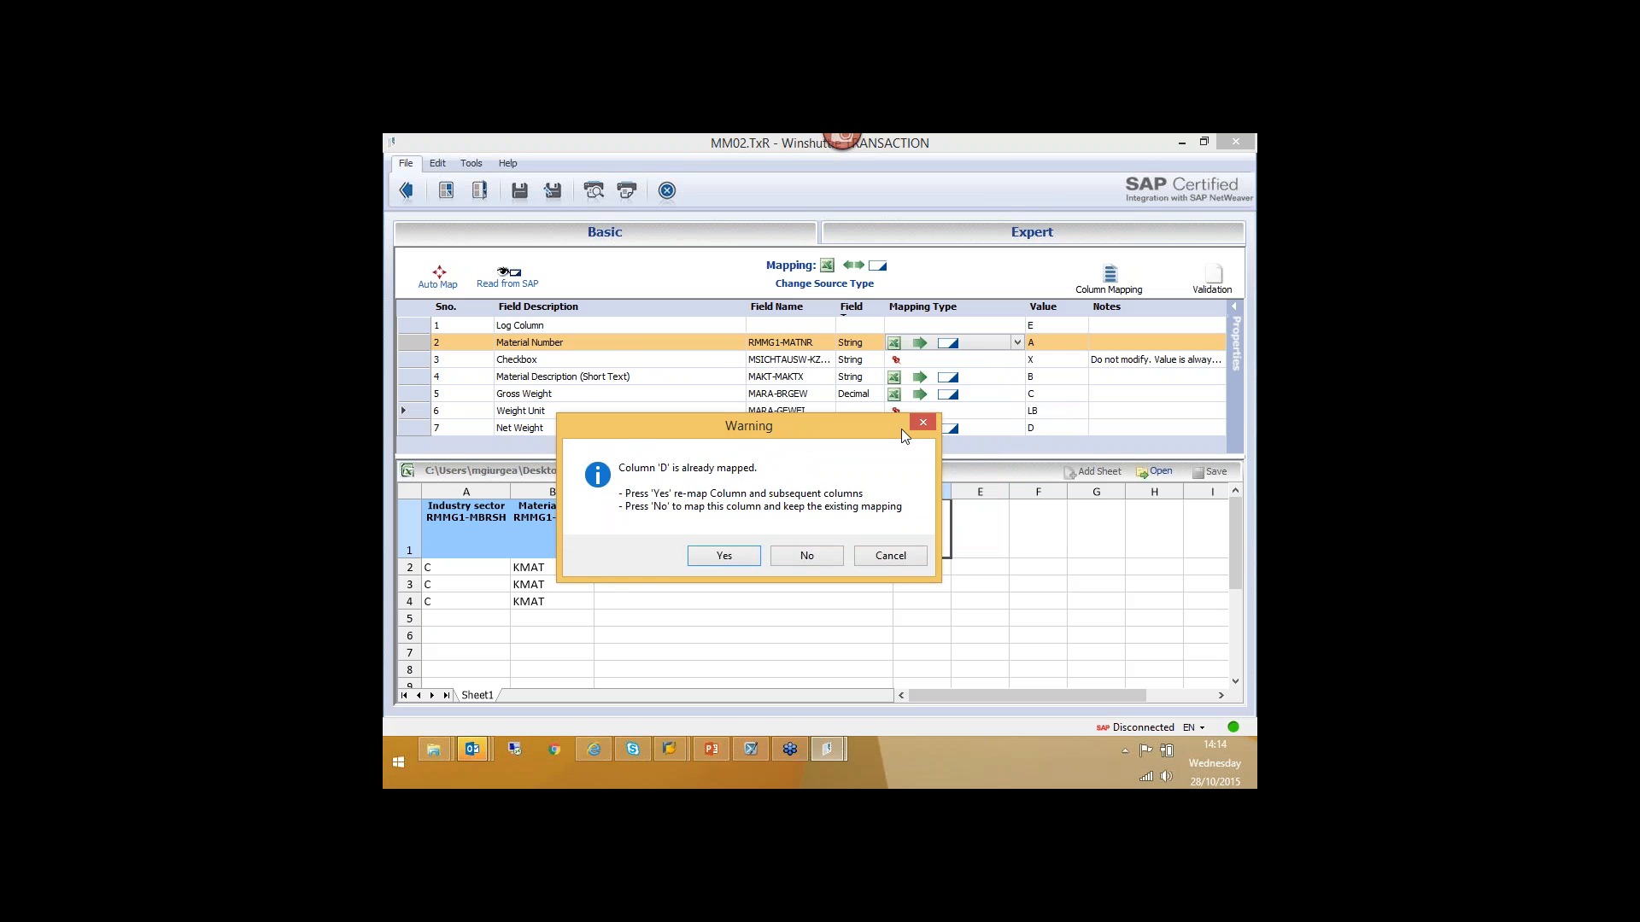
pyautogui.moveTo(900, 429); pyautogui.dragTo(915, 457)
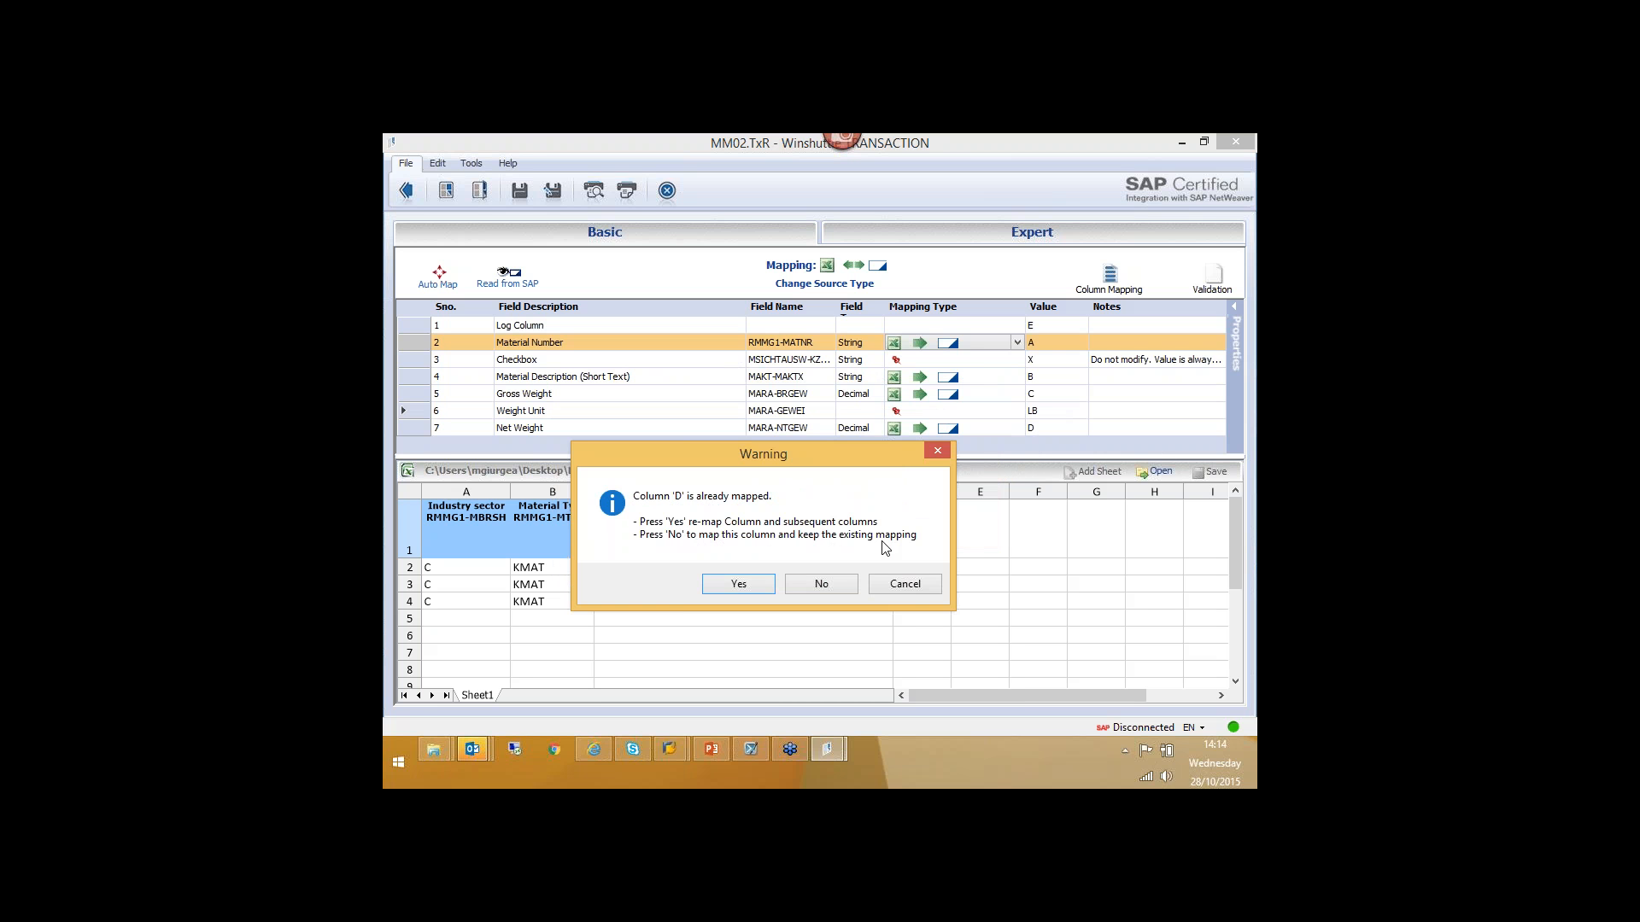
pyautogui.click(821, 584)
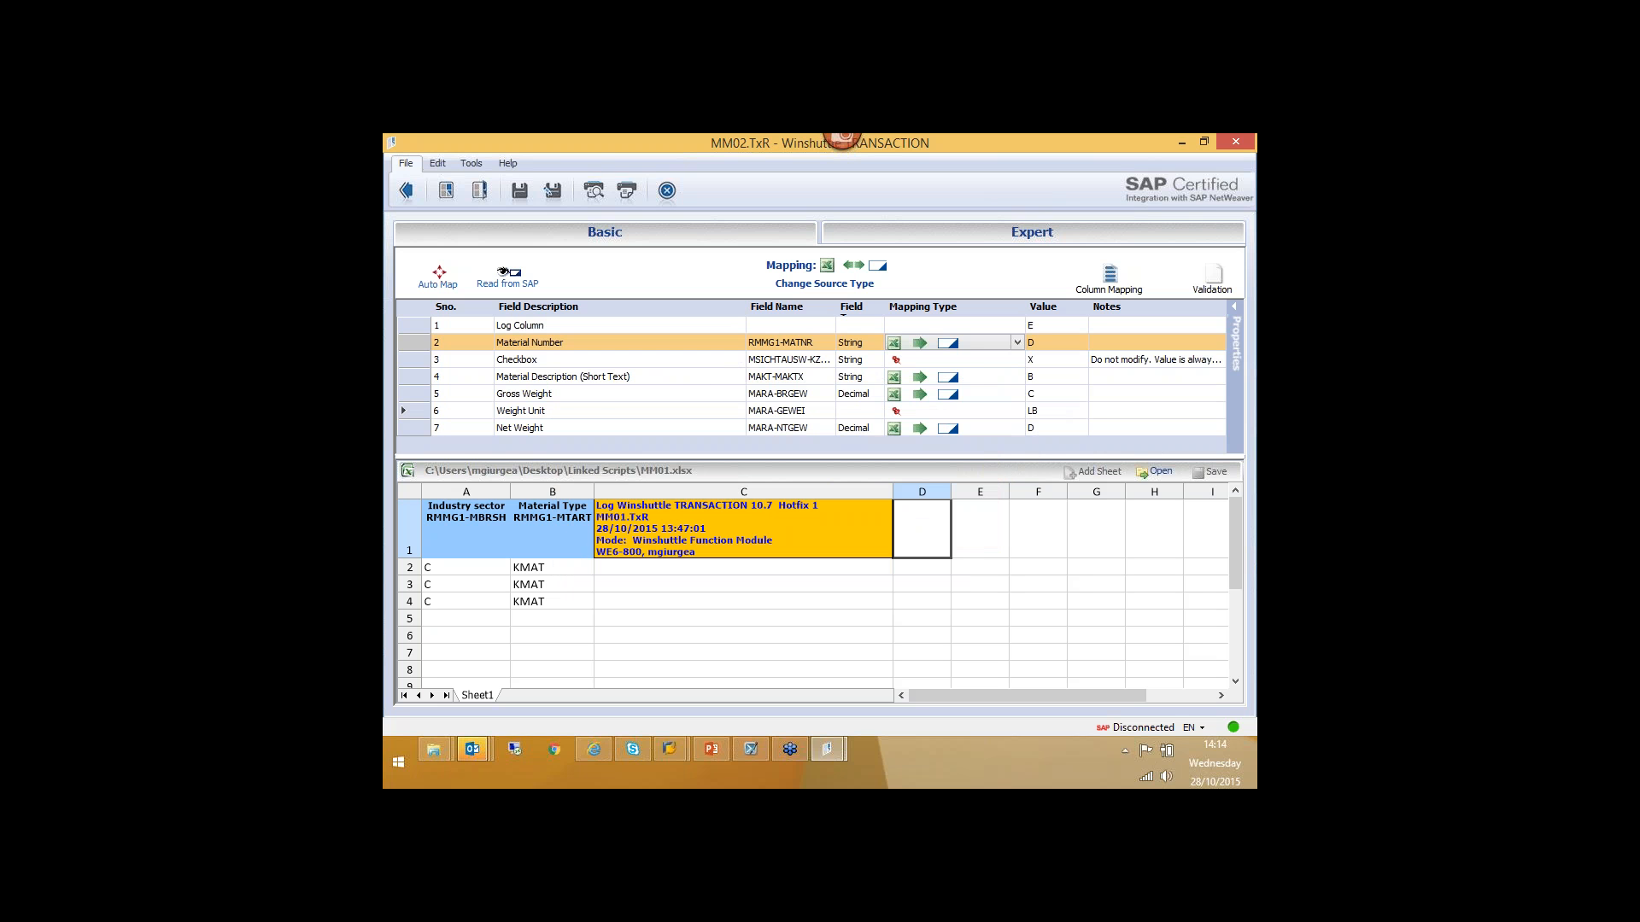
# - Map the Material Description (Short Text) field to column E of the MM01 sheet and accept remapping the already mapped column
pyautogui.click(599, 381)
pyautogui.click(983, 531)
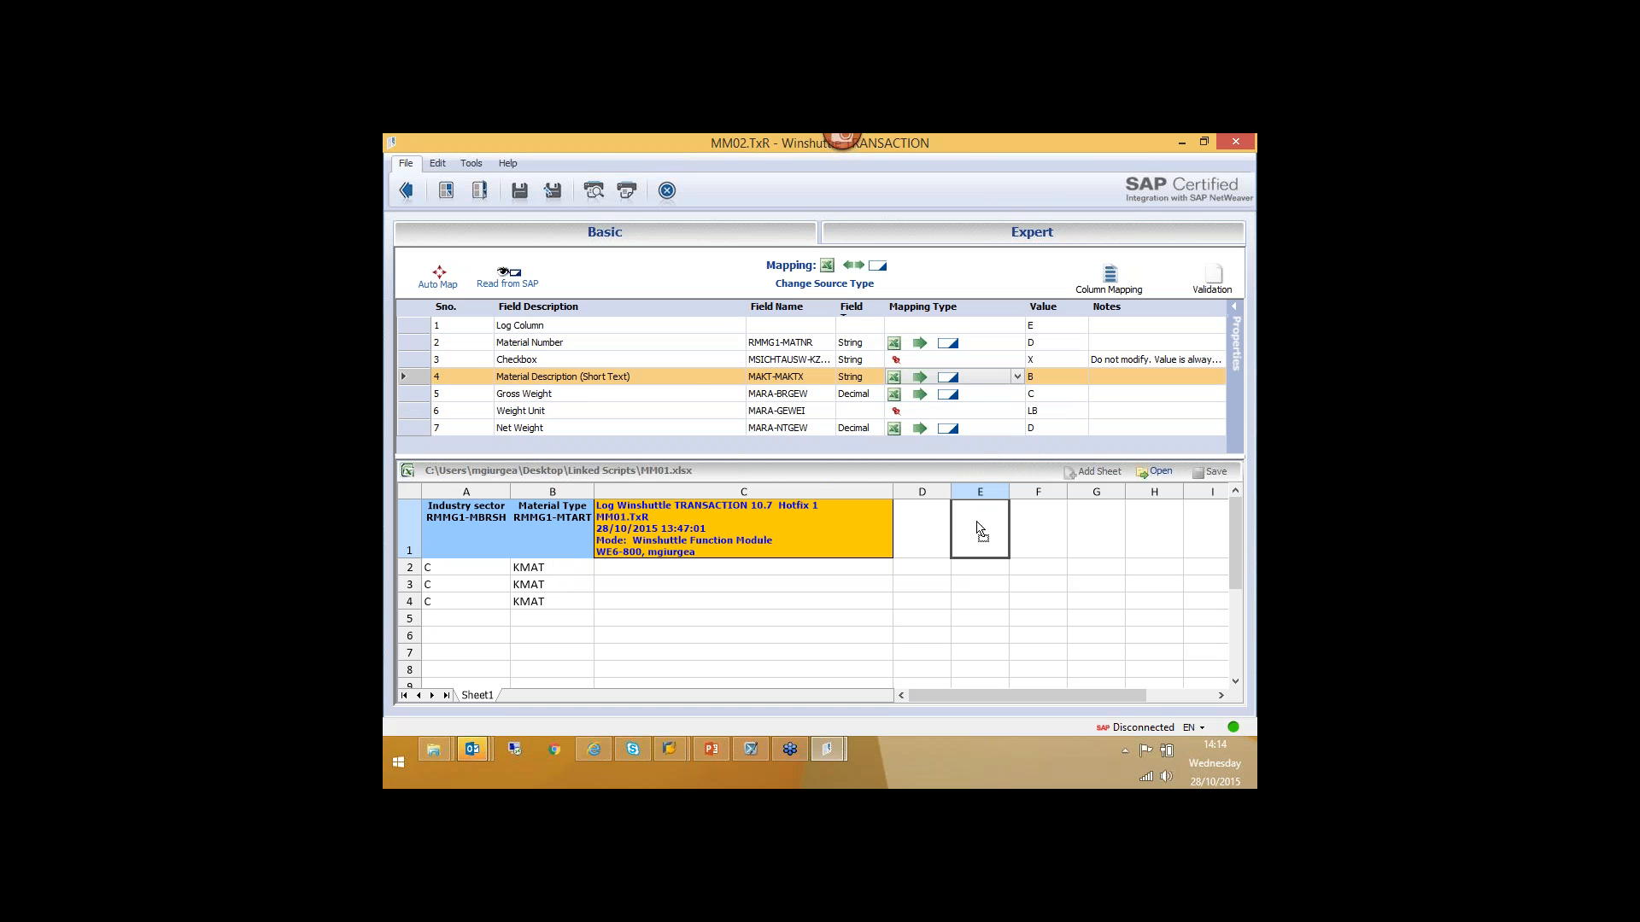
pyautogui.doubleClick(600, 383)
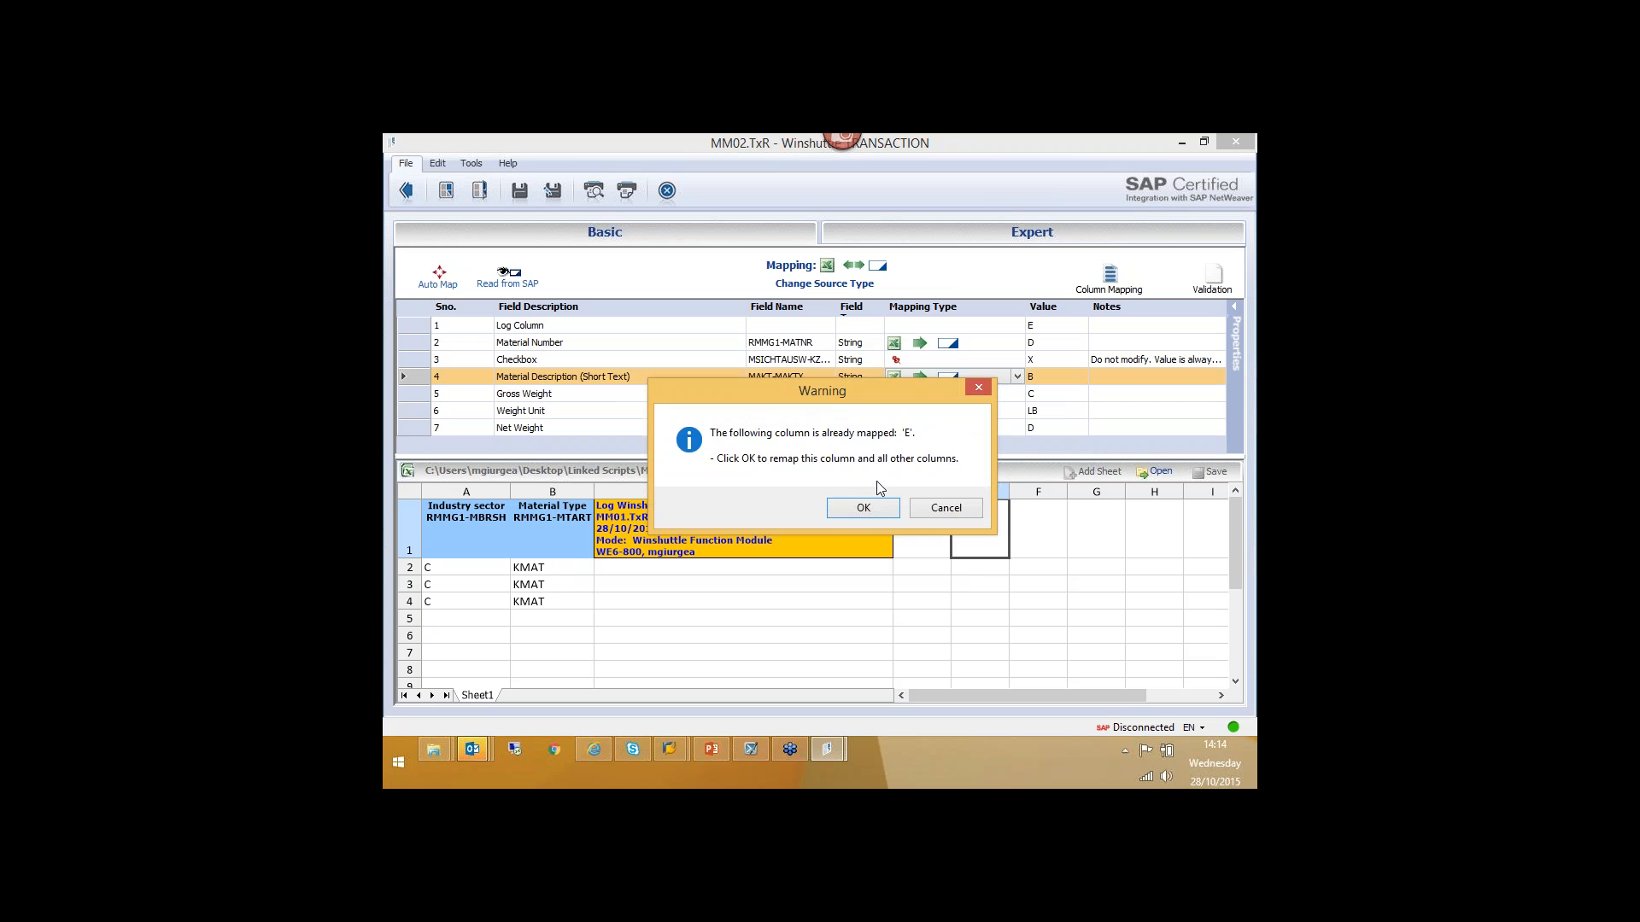
pyautogui.click(863, 508)
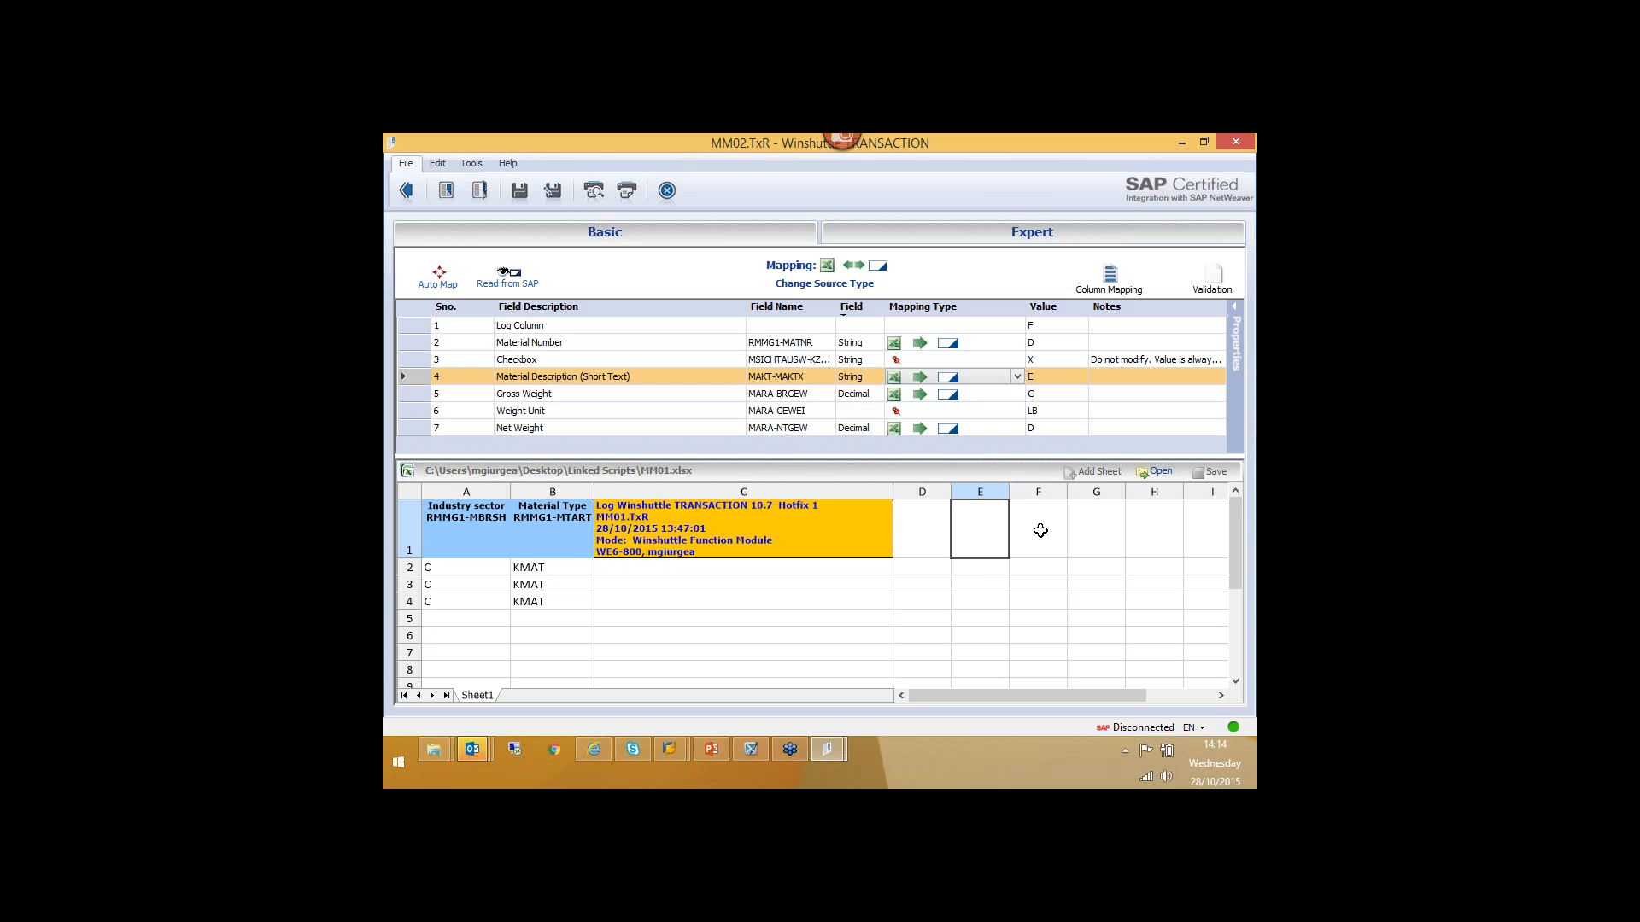
# - Map the Gross Weight field to column F of the MM01 sheet and accept remapping the already mapped column
pyautogui.click(1042, 539)
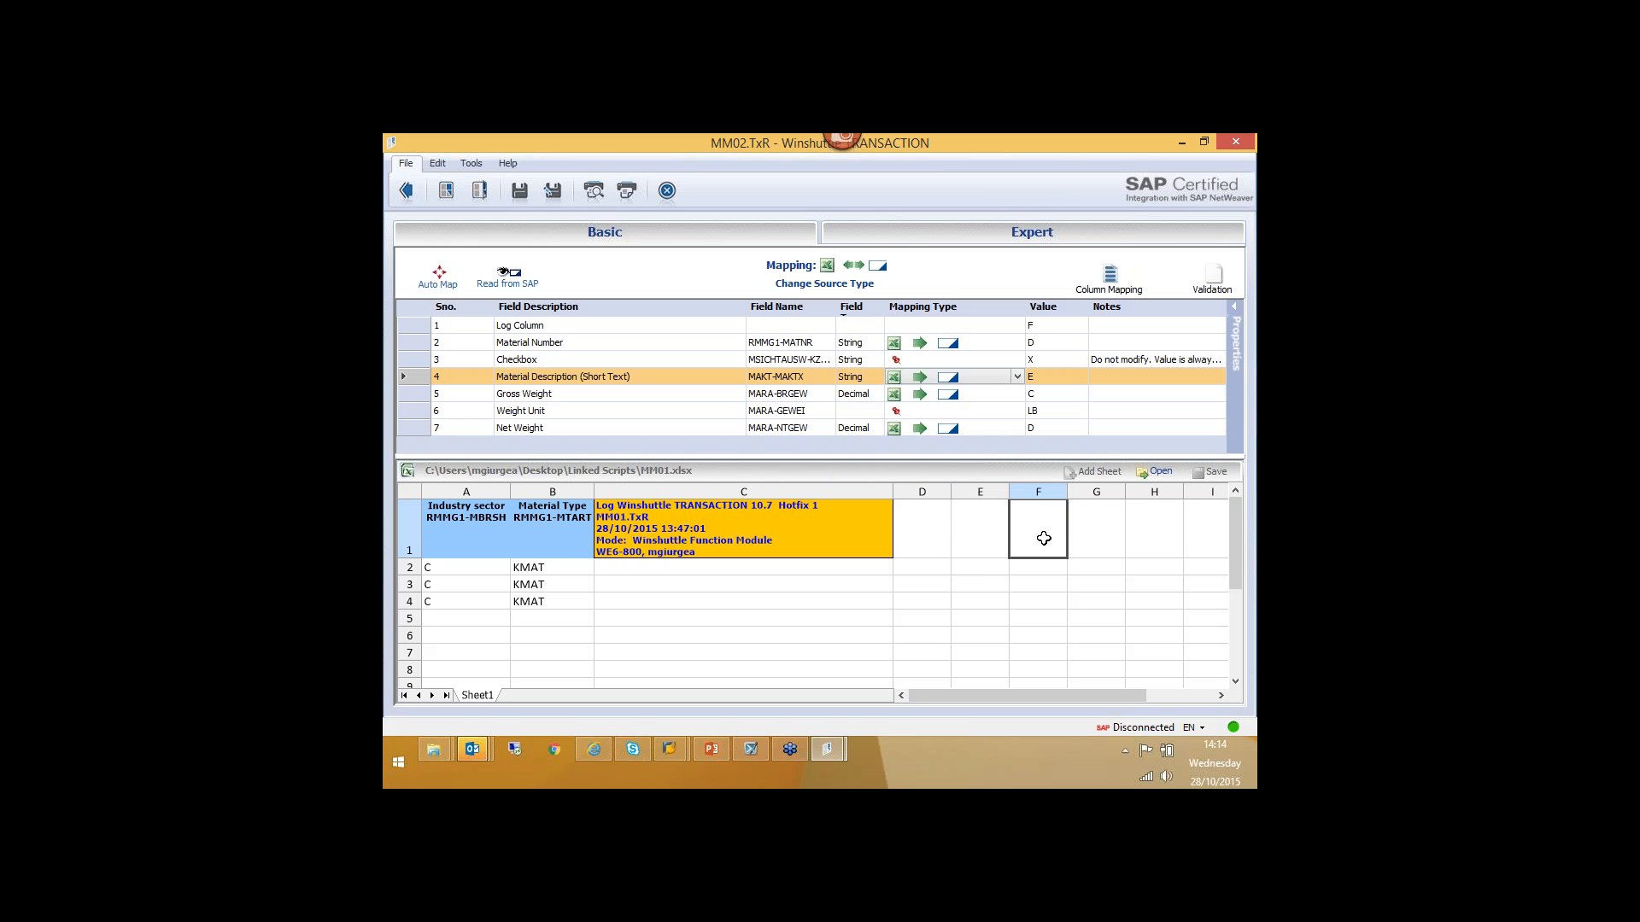
pyautogui.click(623, 394)
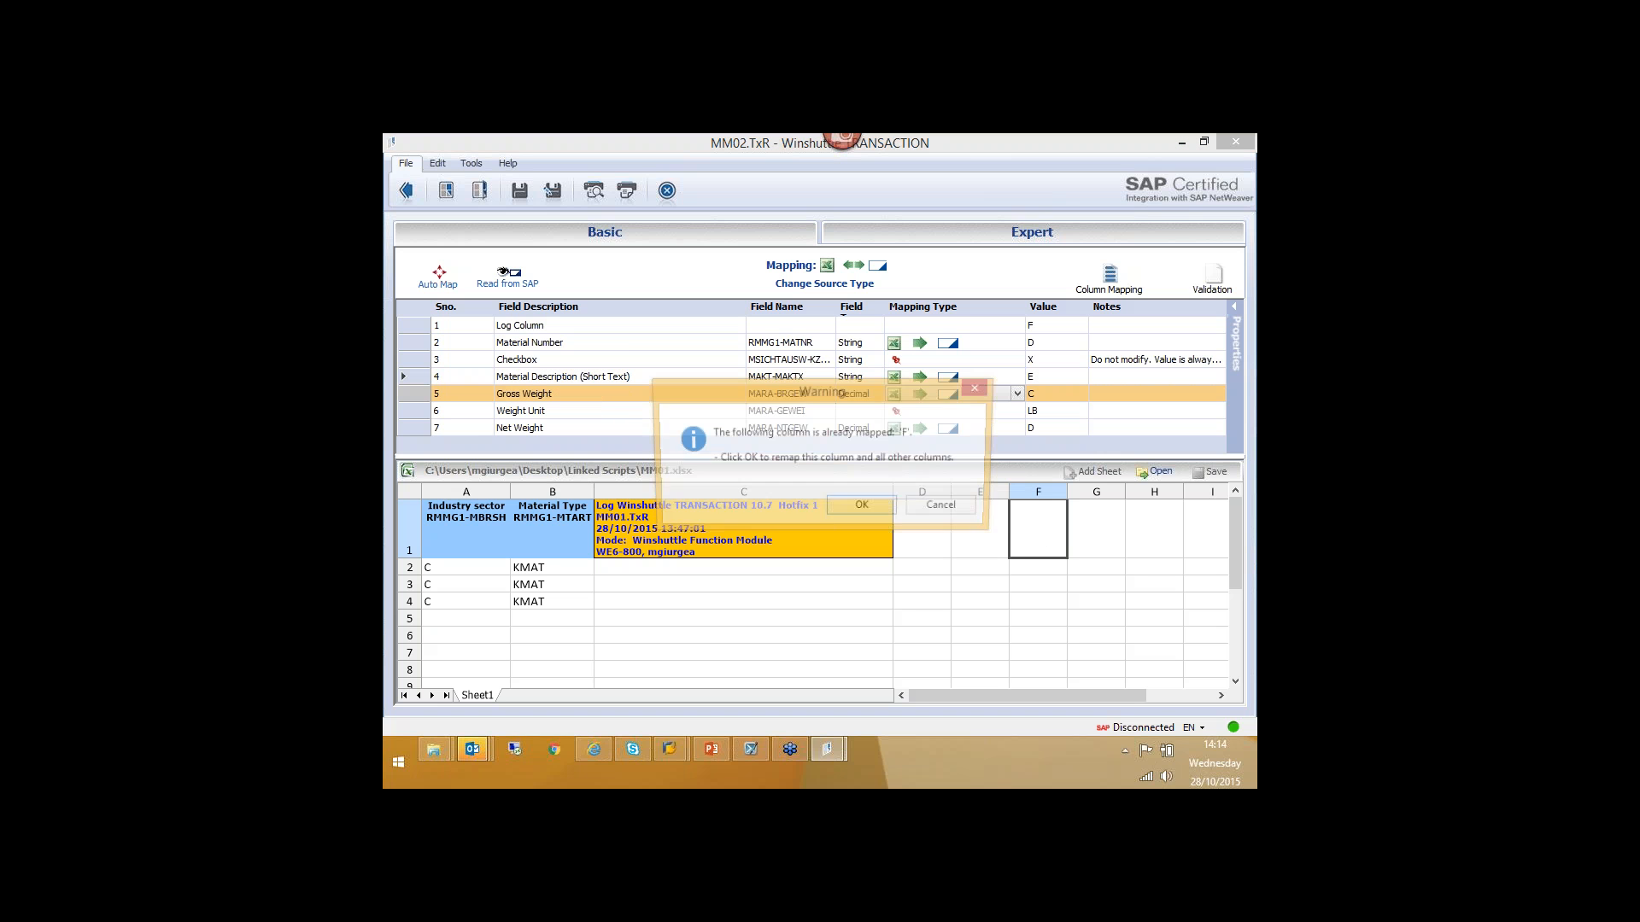
pyautogui.click(867, 513)
# - Check the Weight Unit field, map Net Weight to column G of the MM01 sheet and accept remapping the already mapped column
pyautogui.click(525, 419)
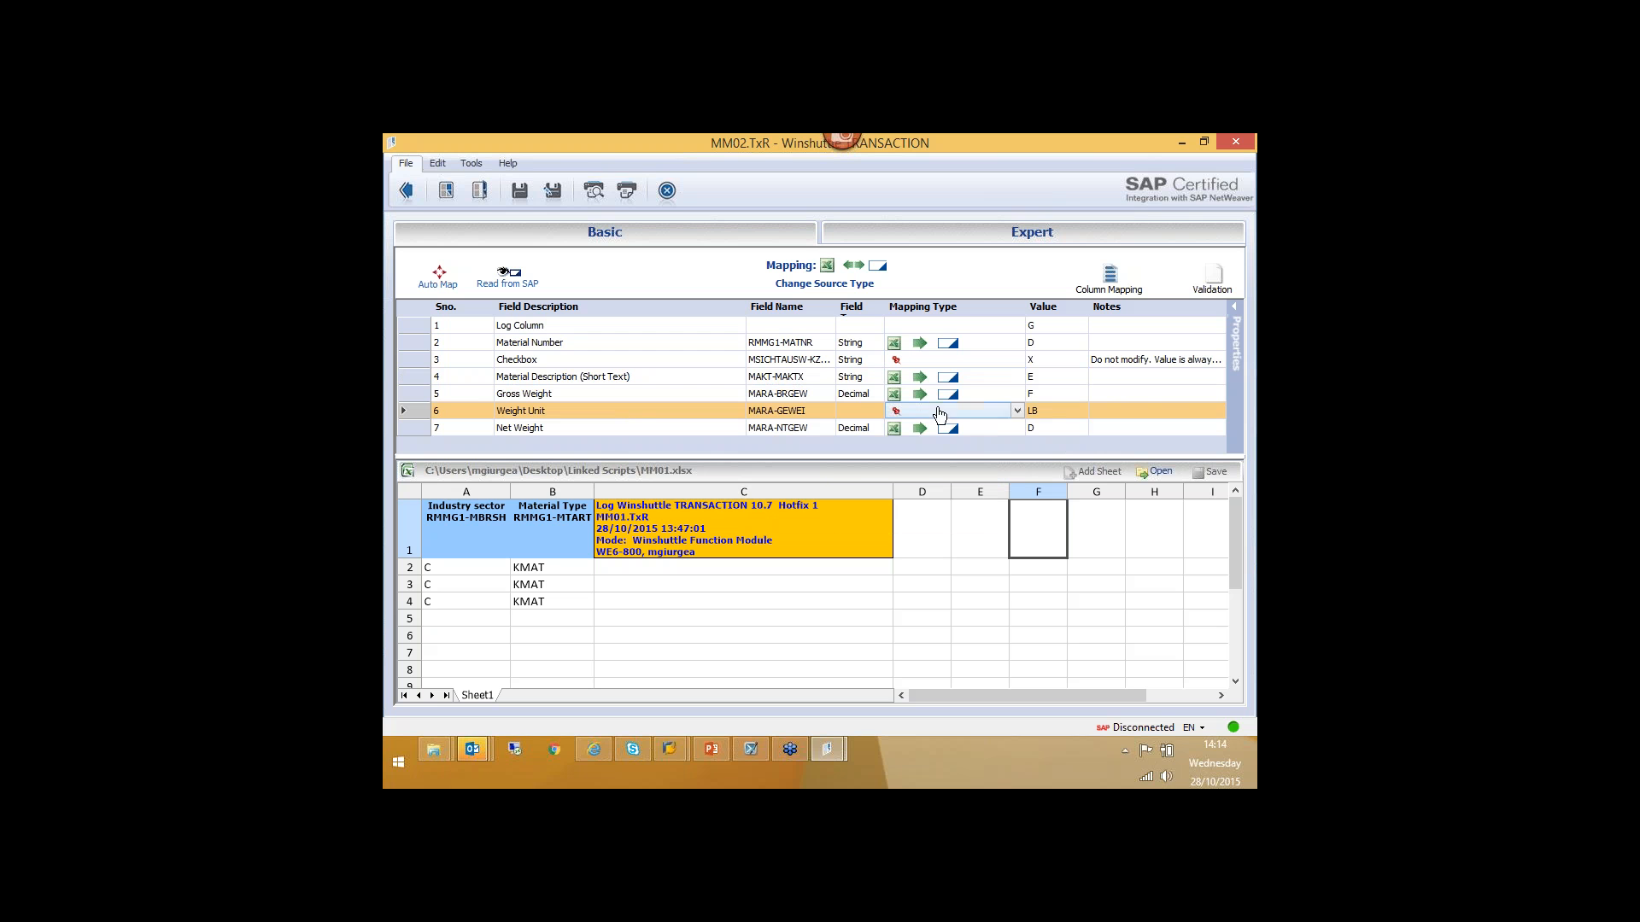
pyautogui.click(891, 418)
pyautogui.click(1094, 527)
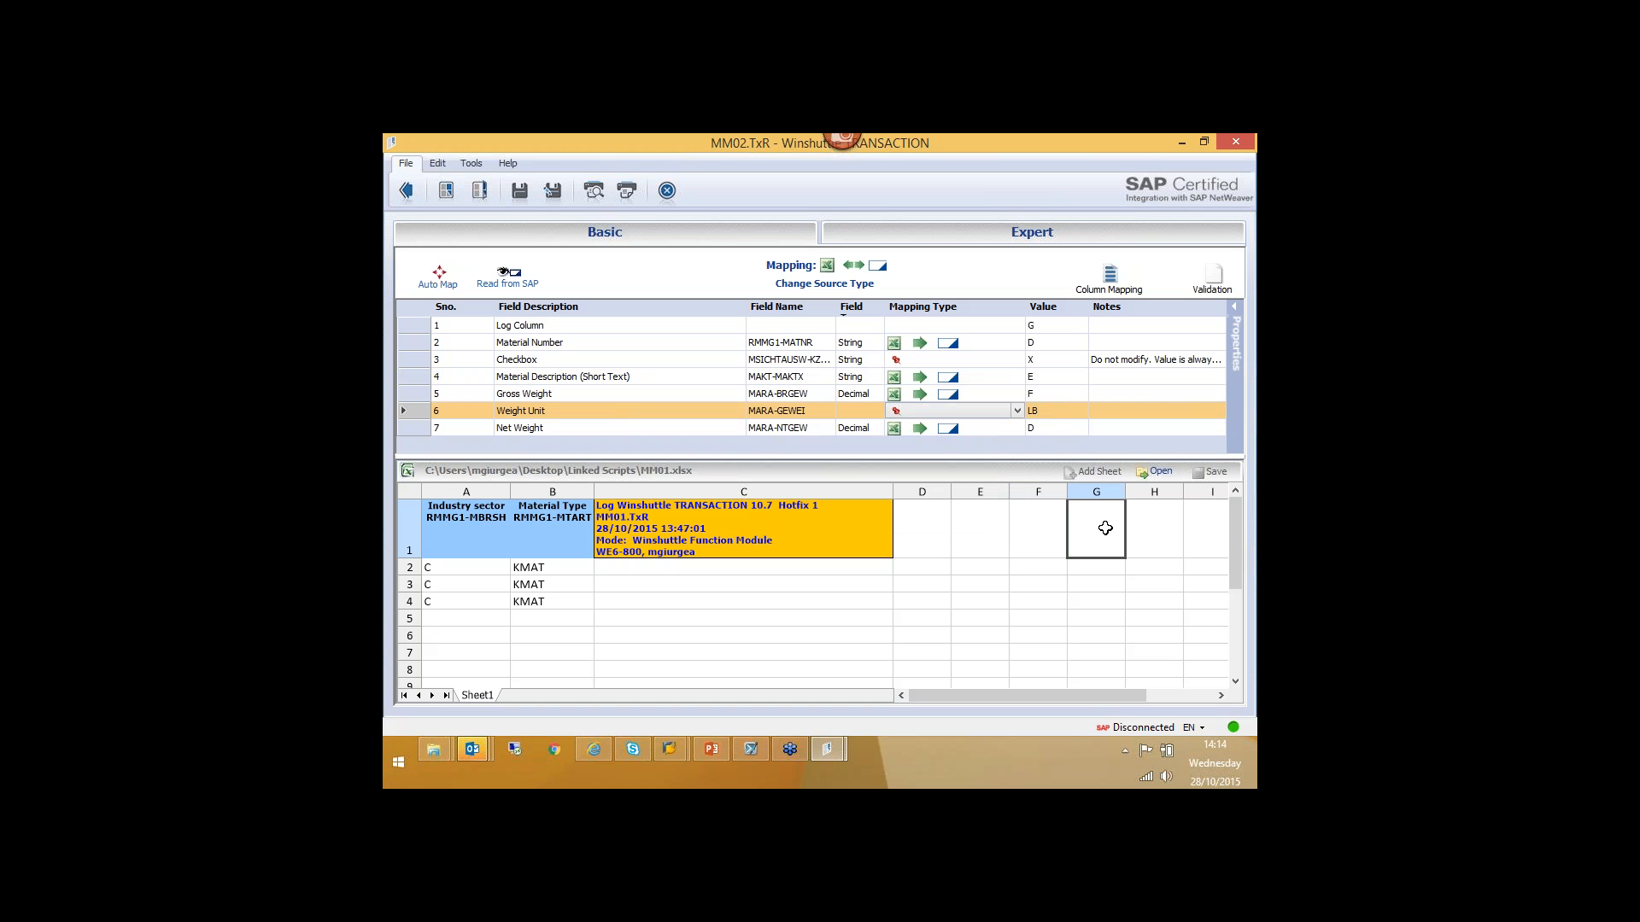
pyautogui.moveTo(619, 423); pyautogui.dragTo(619, 425)
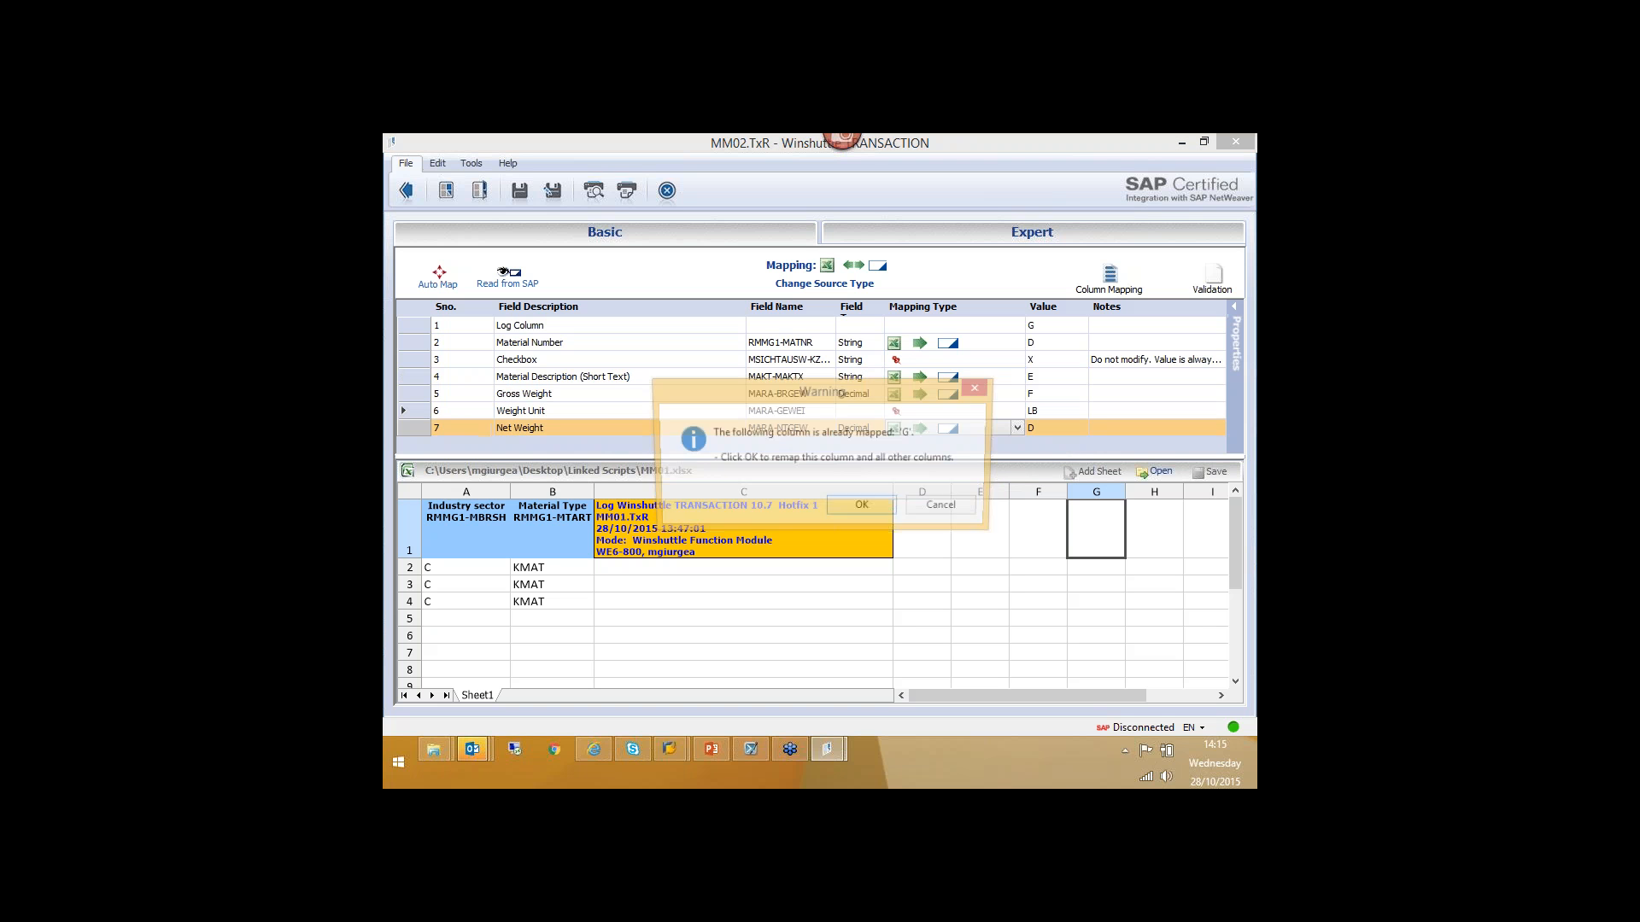
pyautogui.click(875, 514)
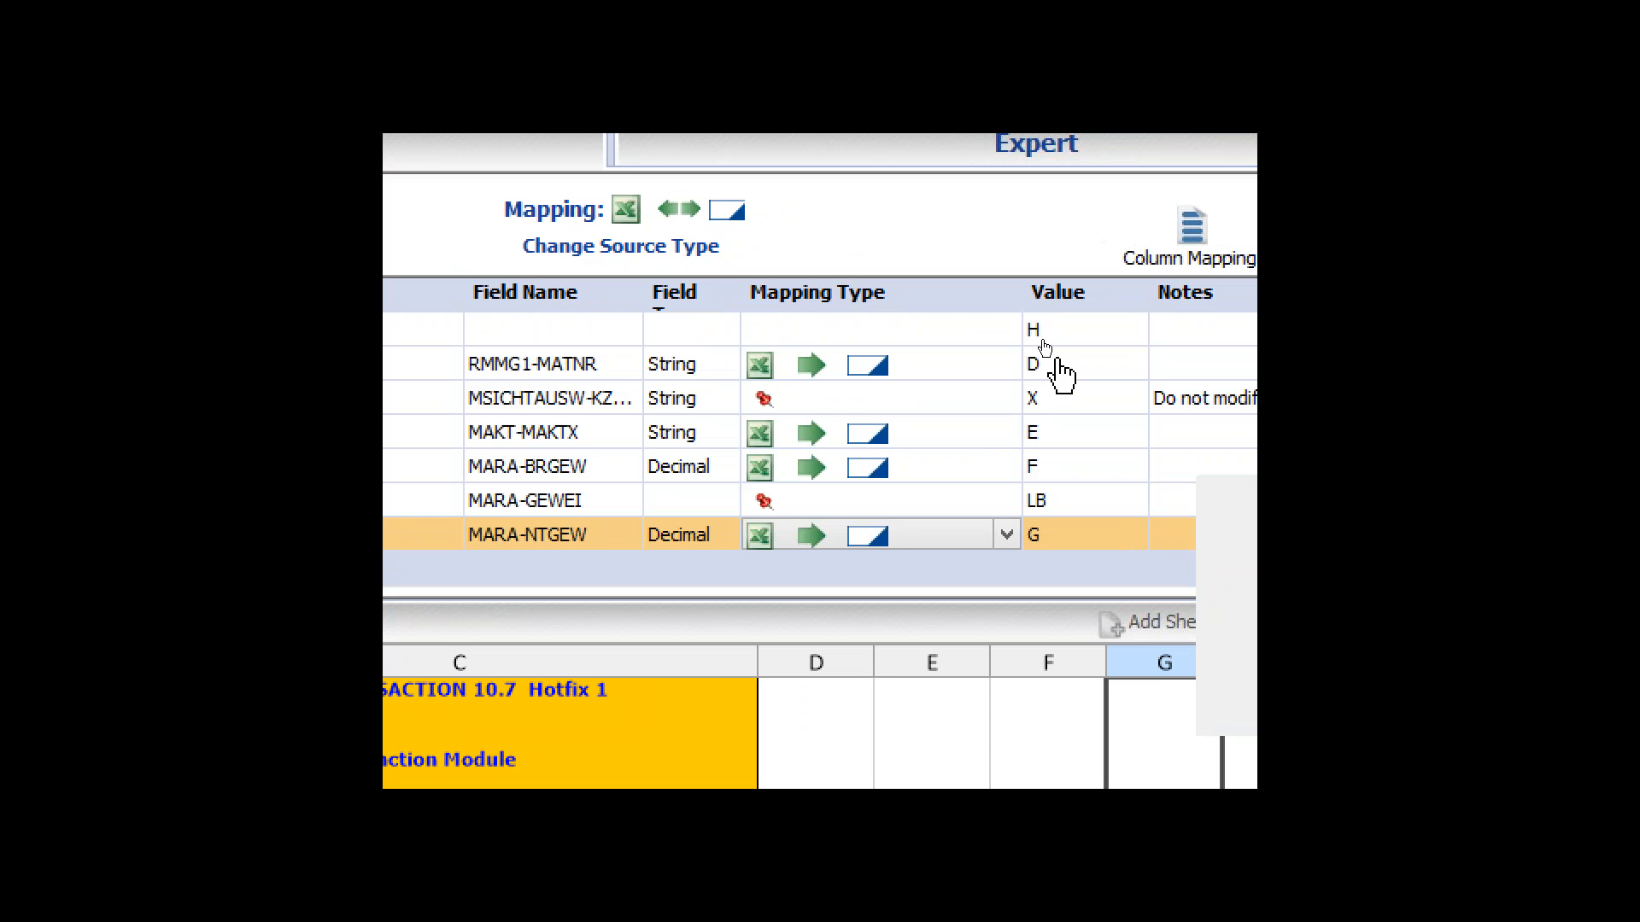
# - Check the remapped fields and the log column, save the MM02 script and return to its run settings
pyautogui.click(1059, 372)
pyautogui.click(1042, 437)
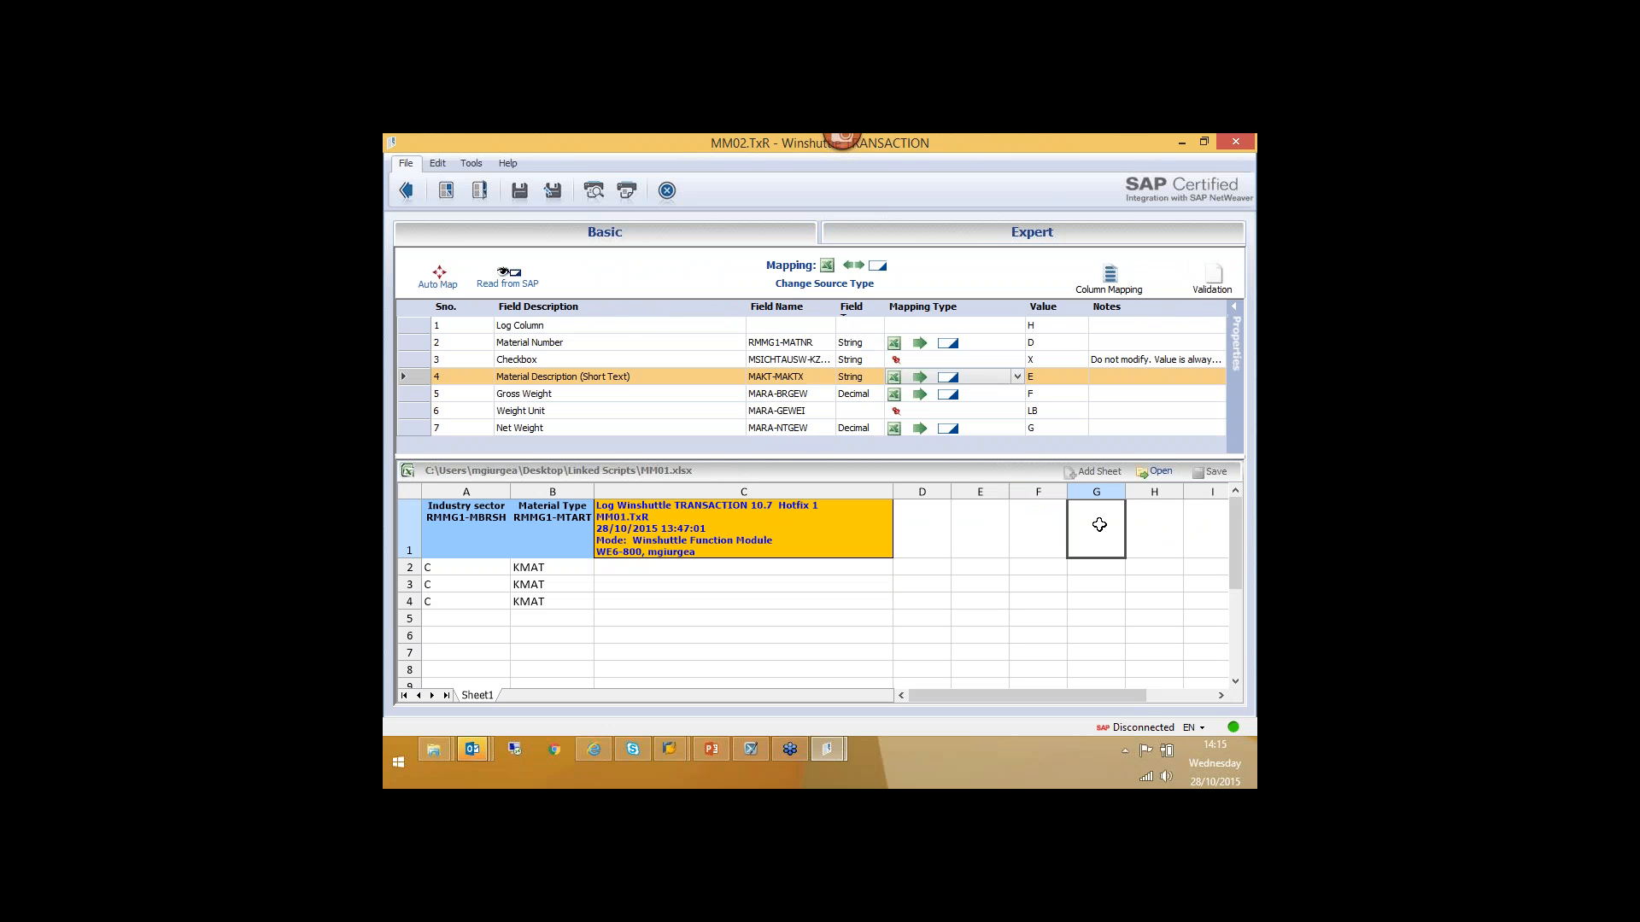
pyautogui.click(649, 330)
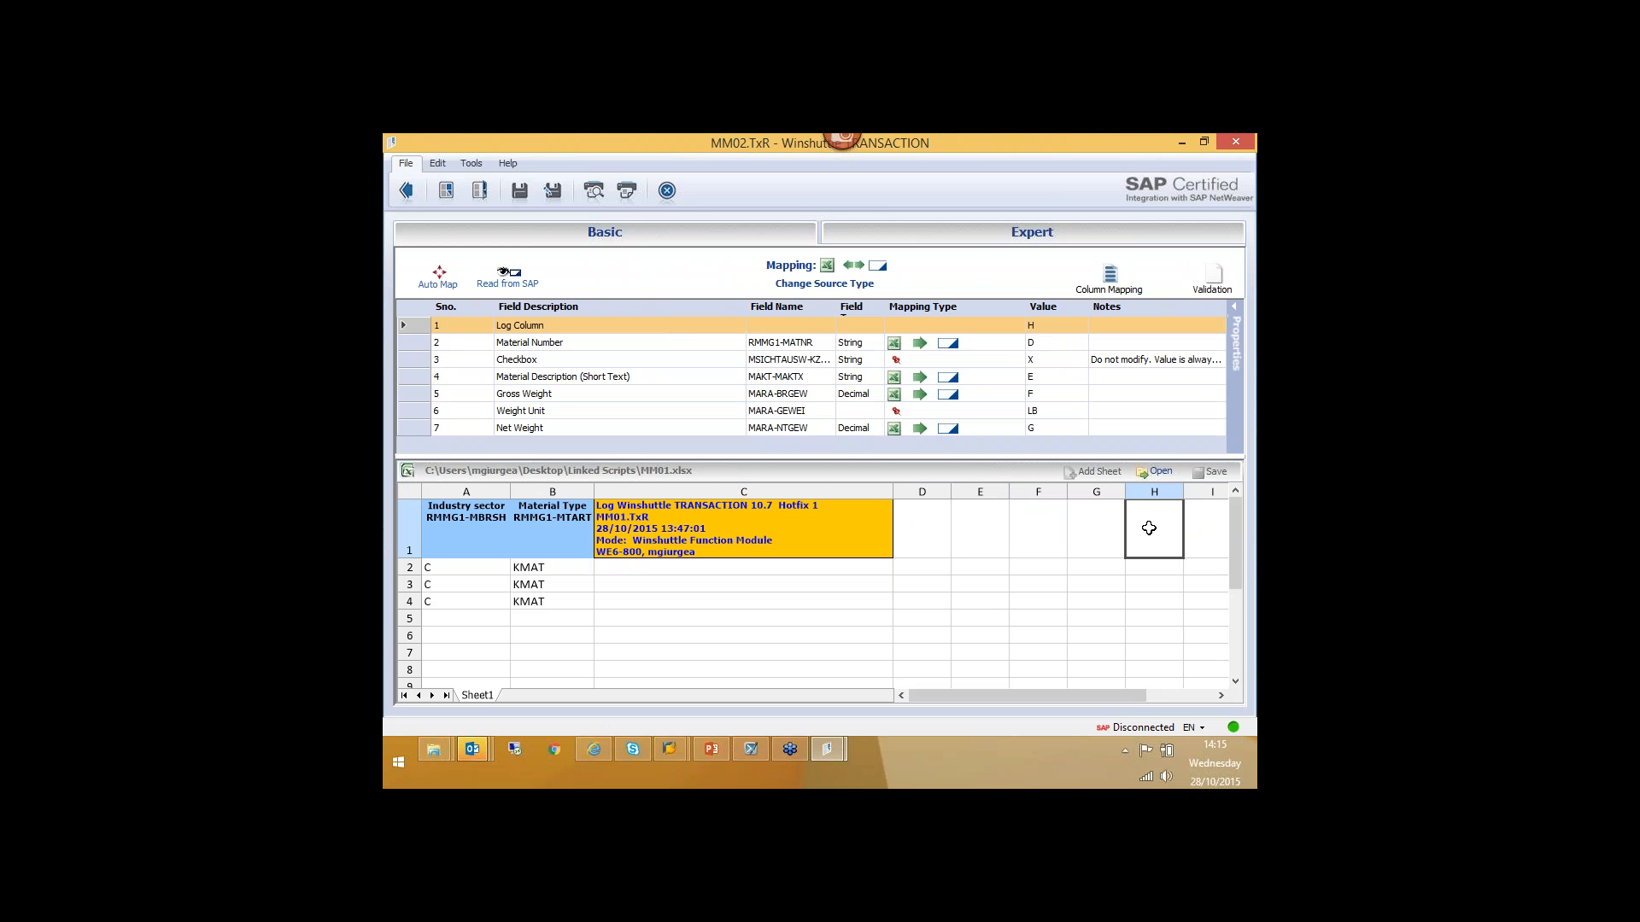
pyautogui.click(520, 192)
pyautogui.click(405, 191)
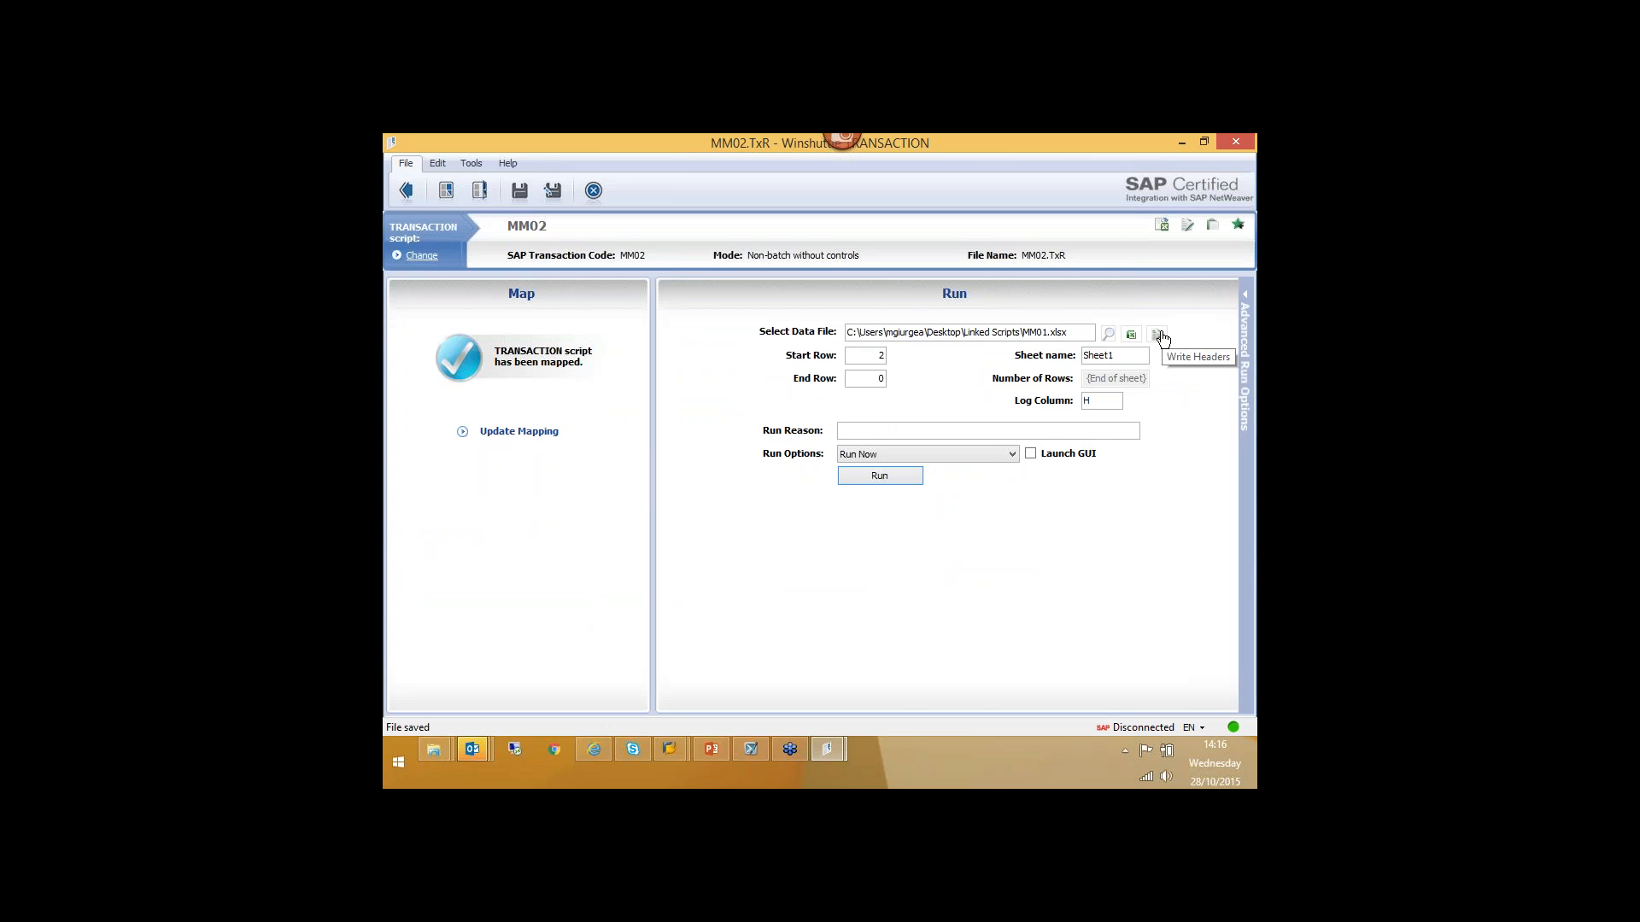
# - Write the MM02 mapping headers into Sheet1 of the MM01 workbook, agreeing to modify the existing header row
pyautogui.click(1158, 335)
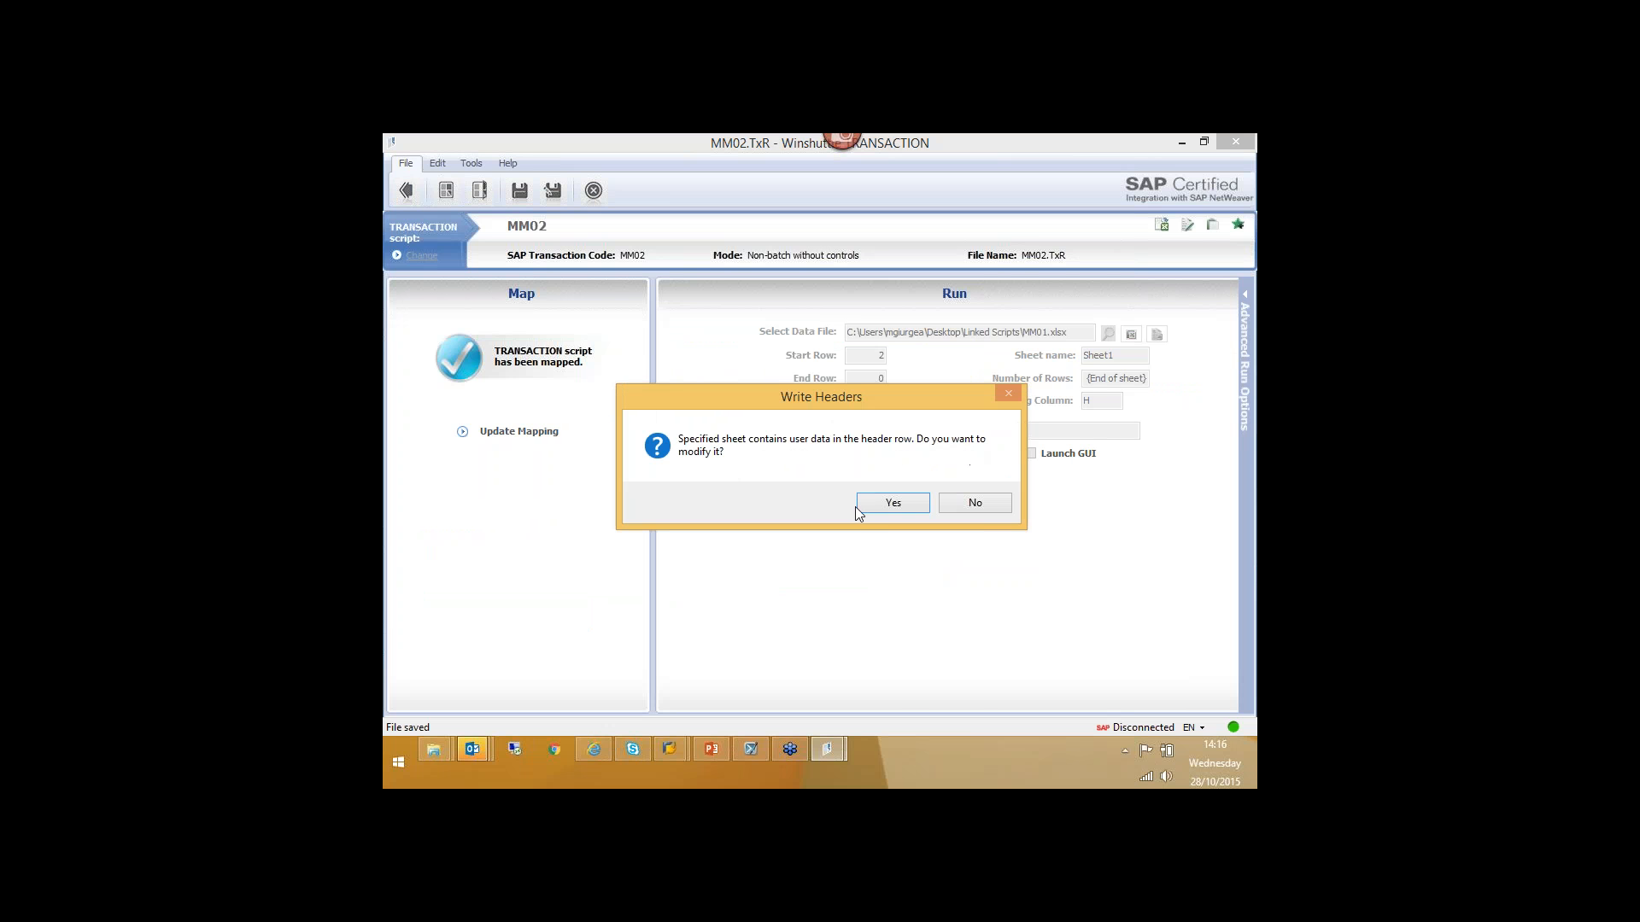
pyautogui.click(893, 502)
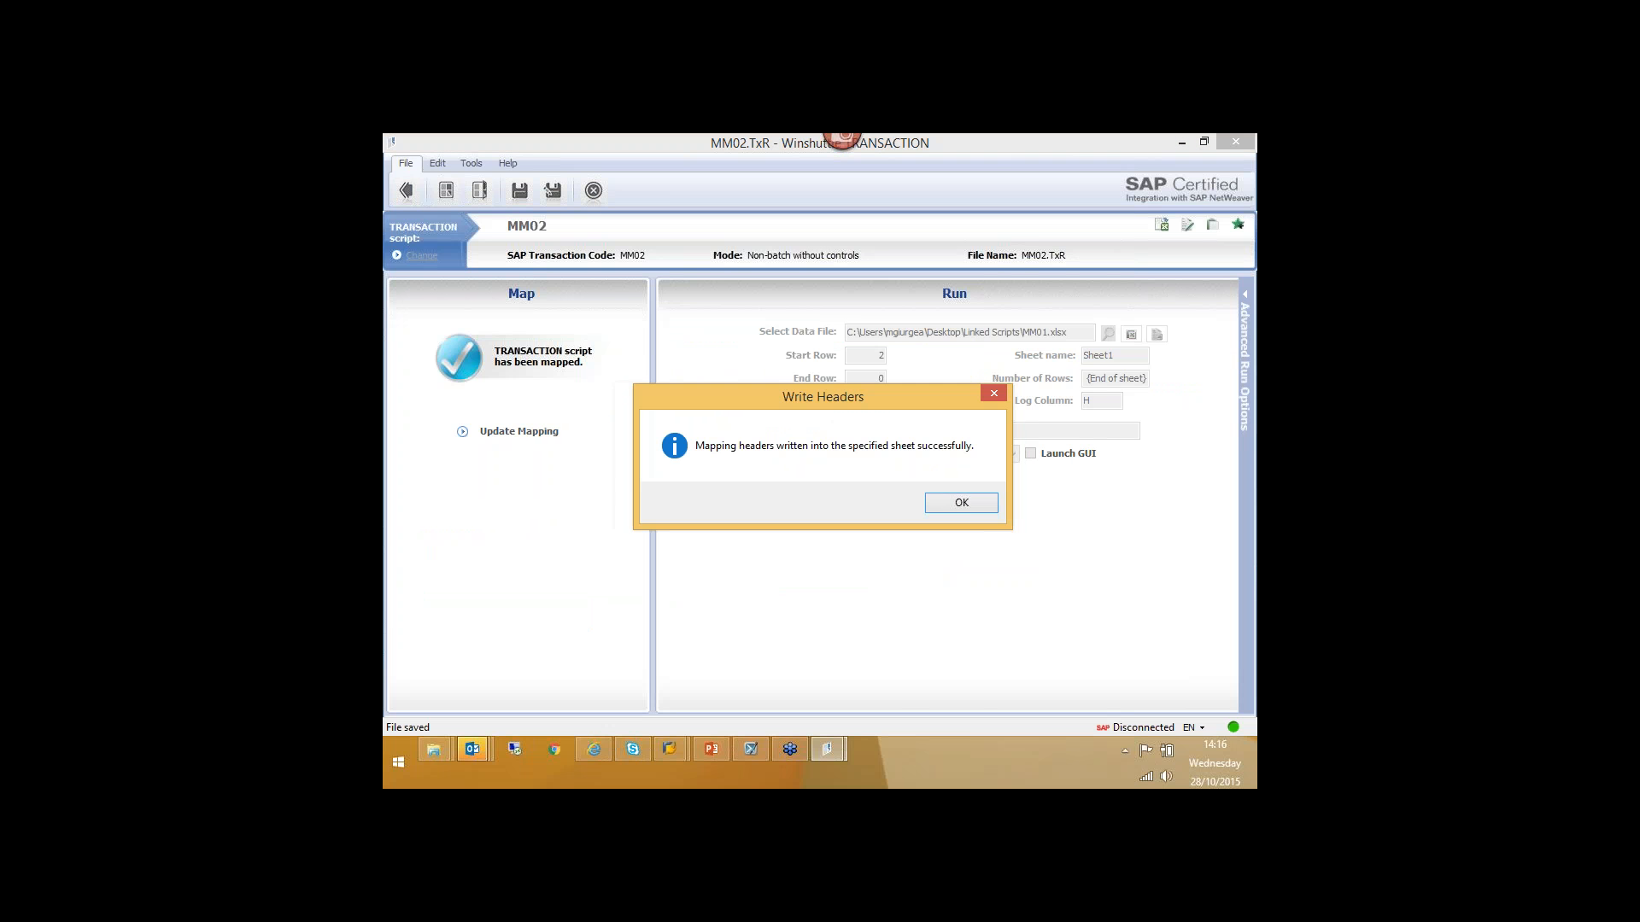
pyautogui.click(939, 504)
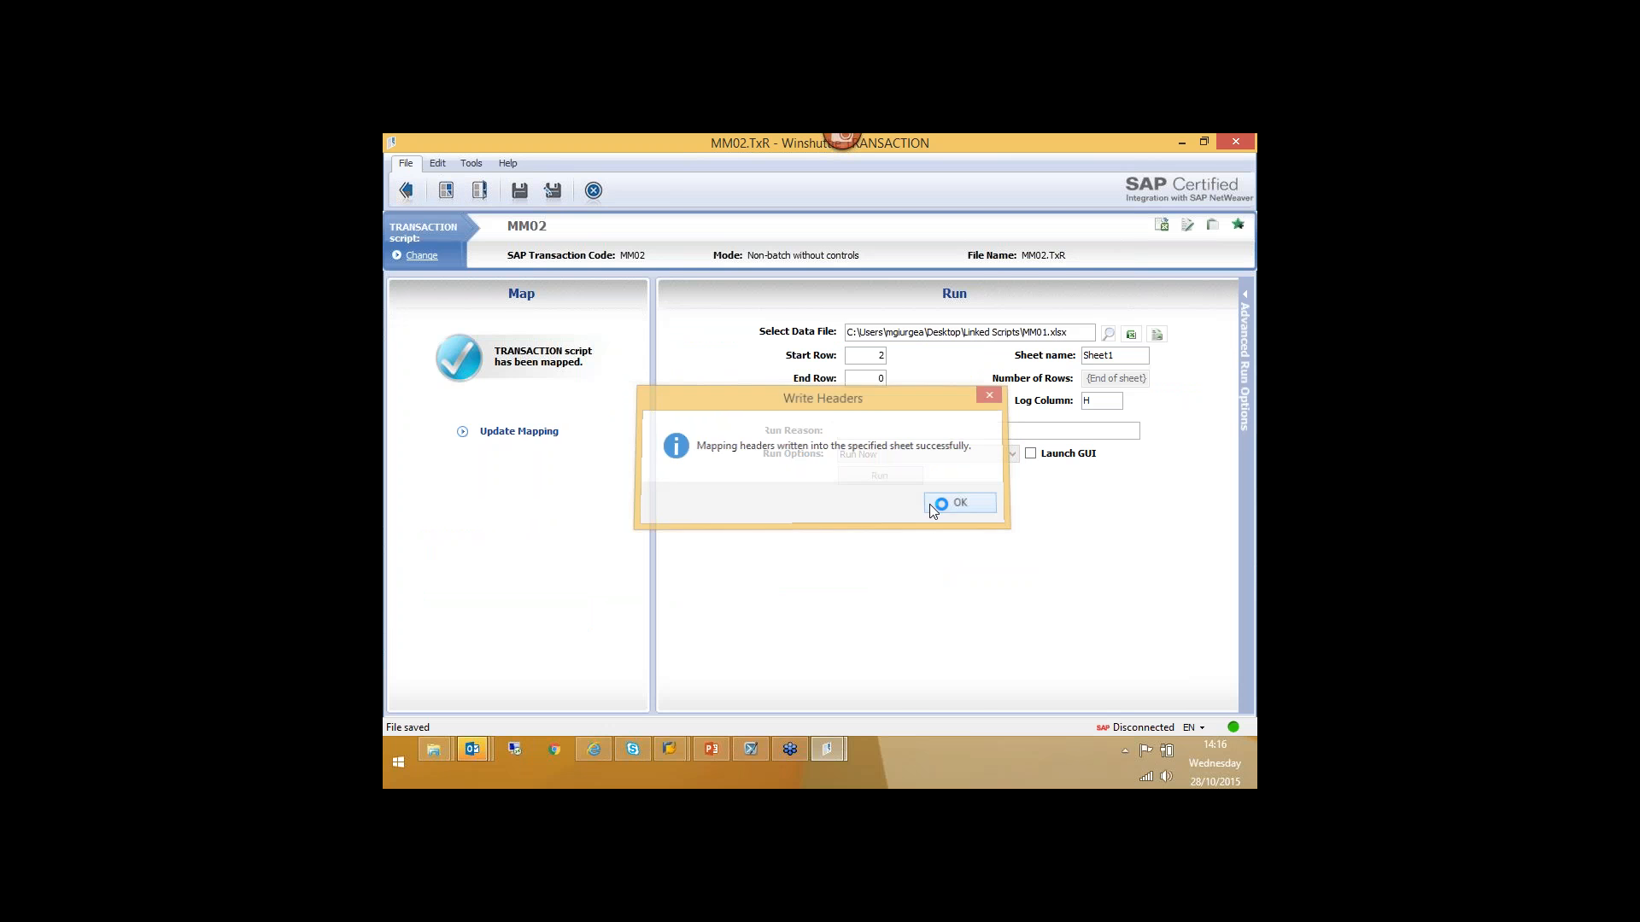
# - Open the MM01 workbook in a maximized Excel window and review the MM02 headers in columns D to H
pyautogui.click(1129, 337)
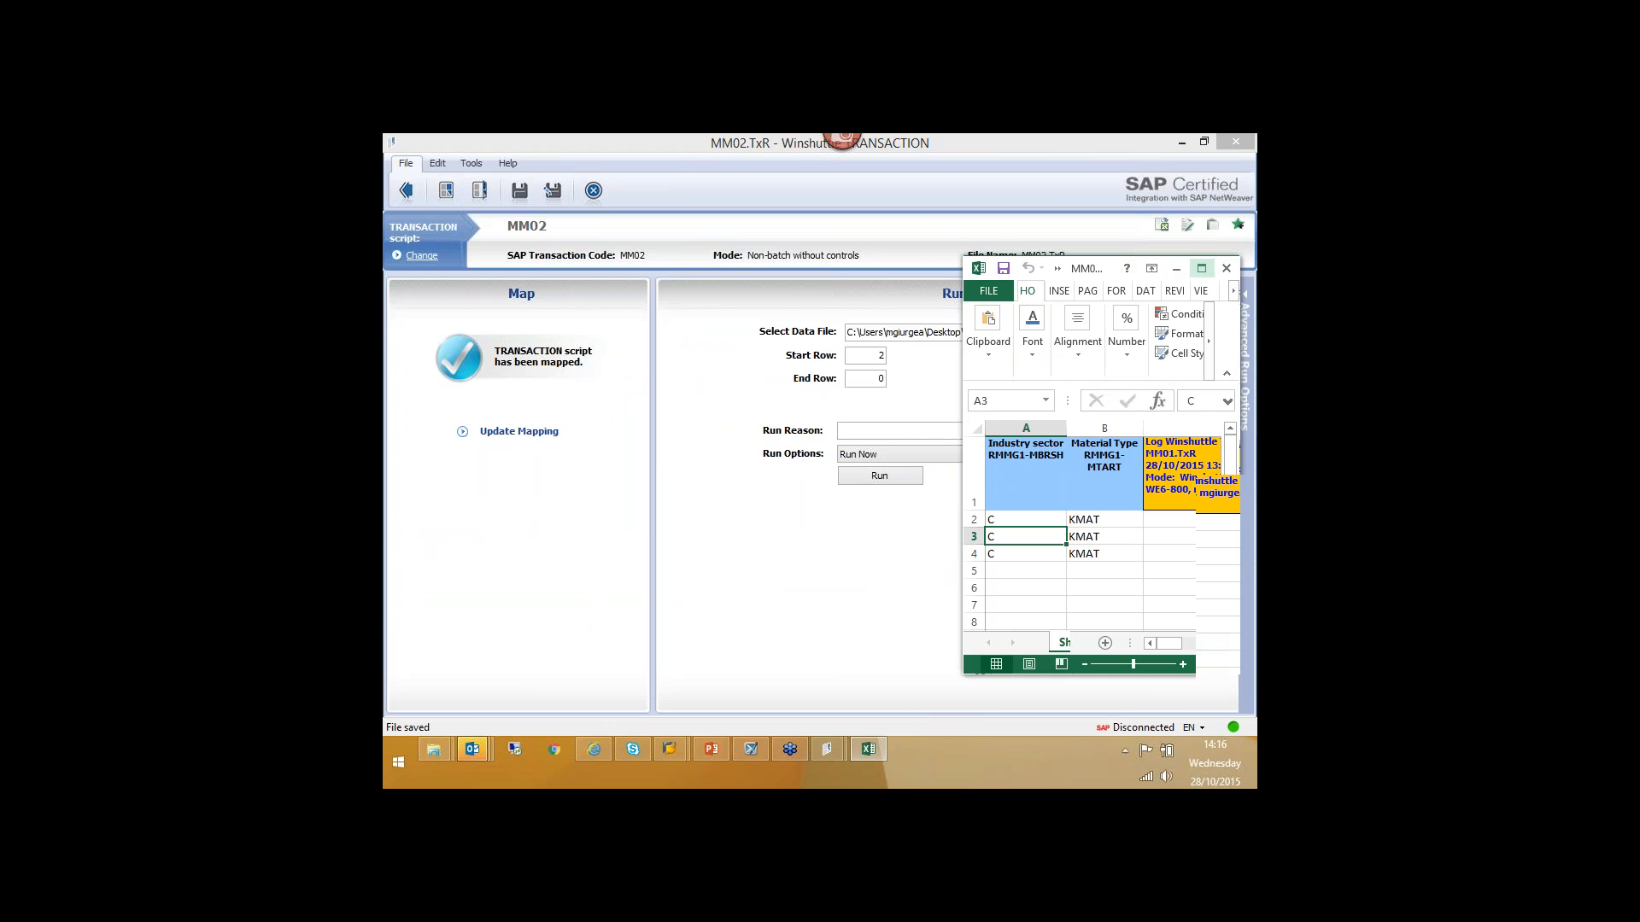
pyautogui.click(1202, 269)
pyautogui.click(863, 341)
pyautogui.click(917, 342)
pyautogui.click(994, 344)
pyautogui.click(1029, 344)
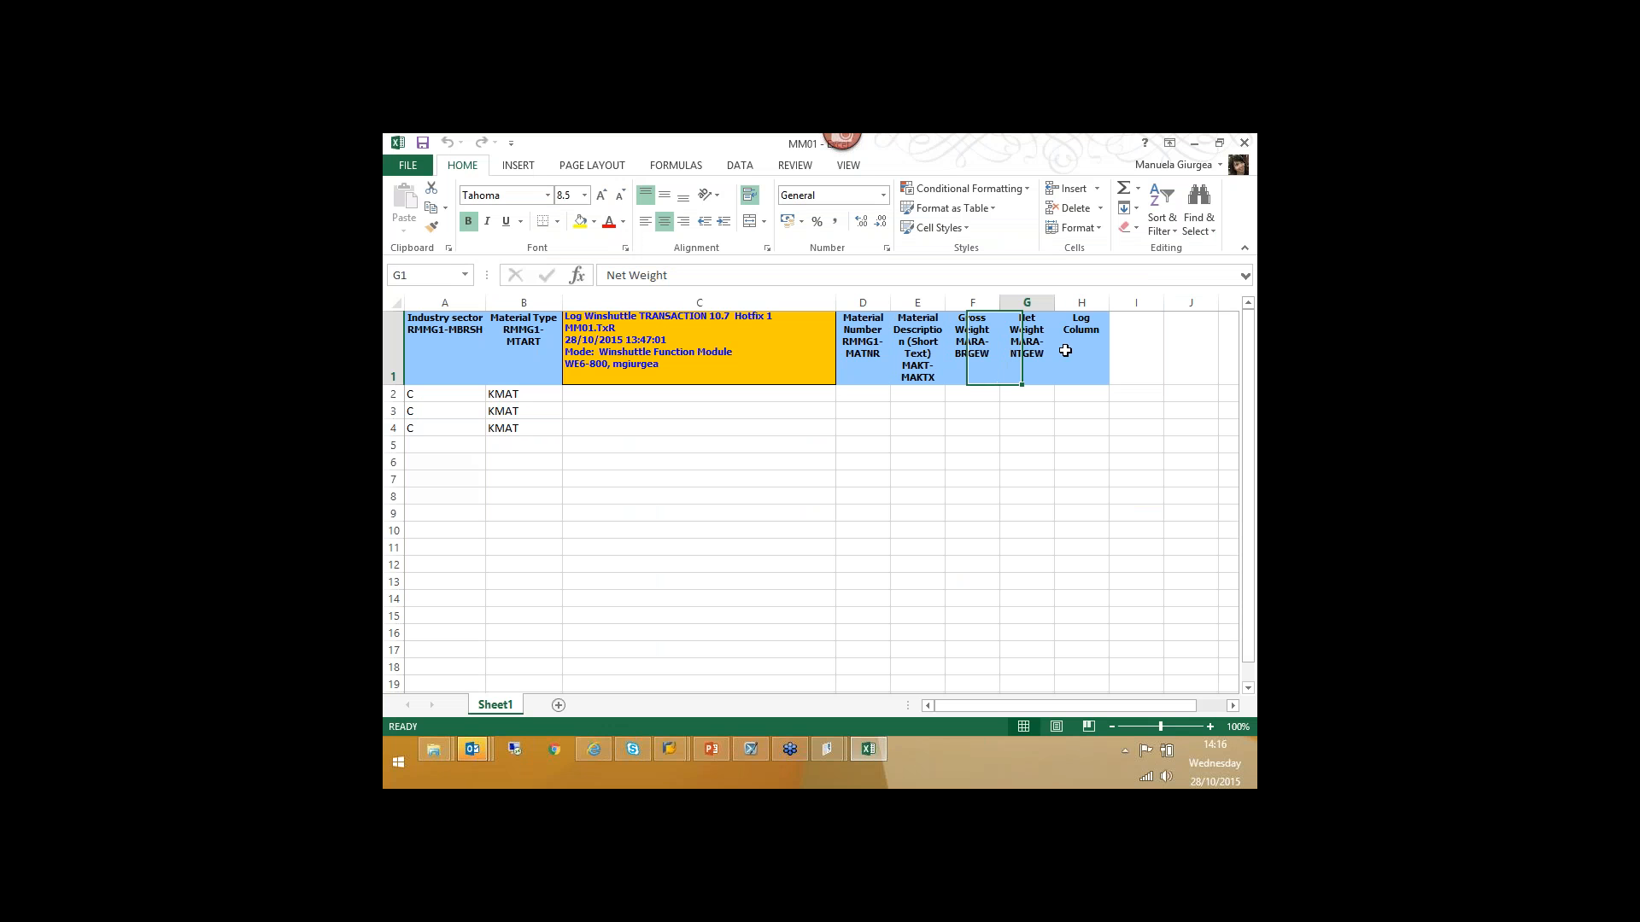
pyautogui.click(1085, 347)
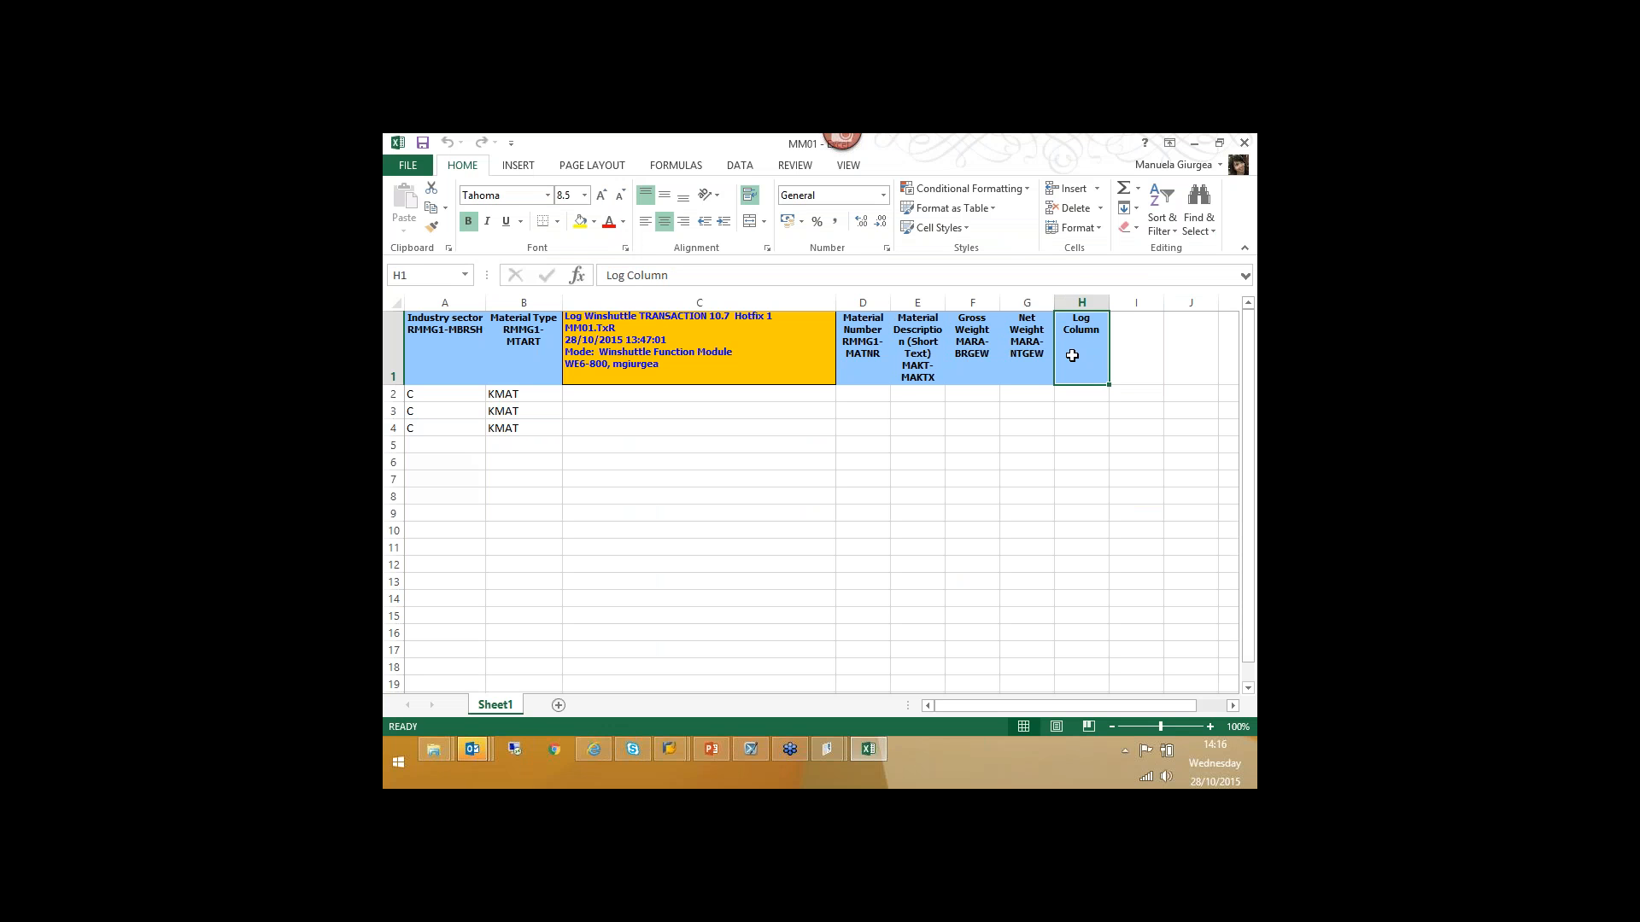
# - Fit column D to its Material Number header and compare the MM01 block in columns A to C with the MM02 block
pyautogui.click(879, 397)
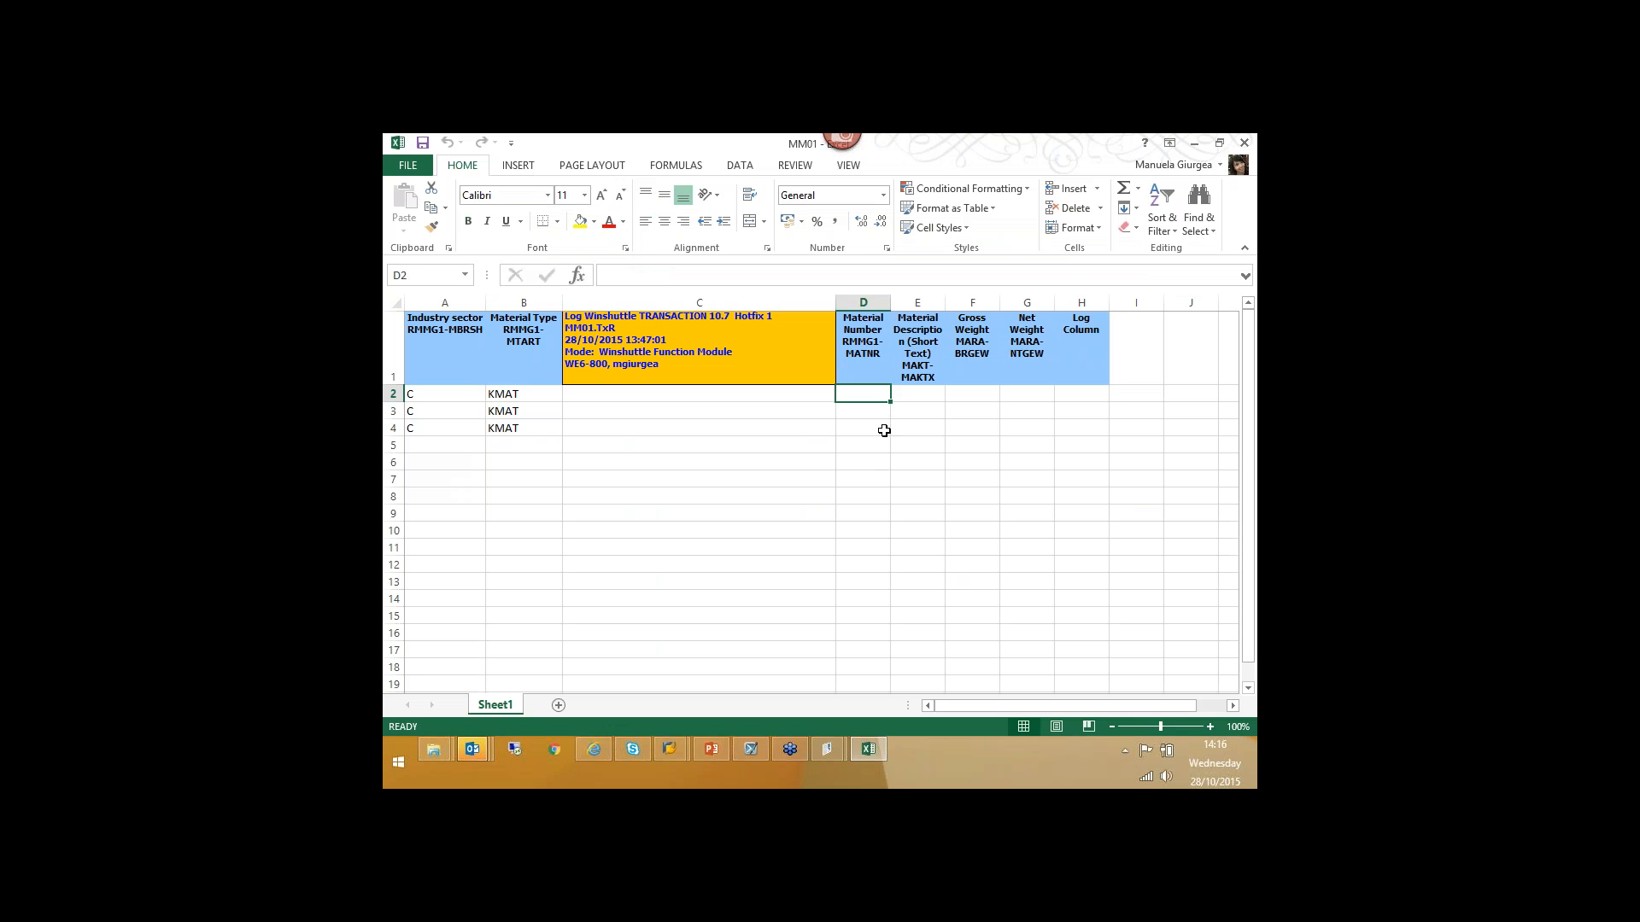
pyautogui.doubleClick(891, 303)
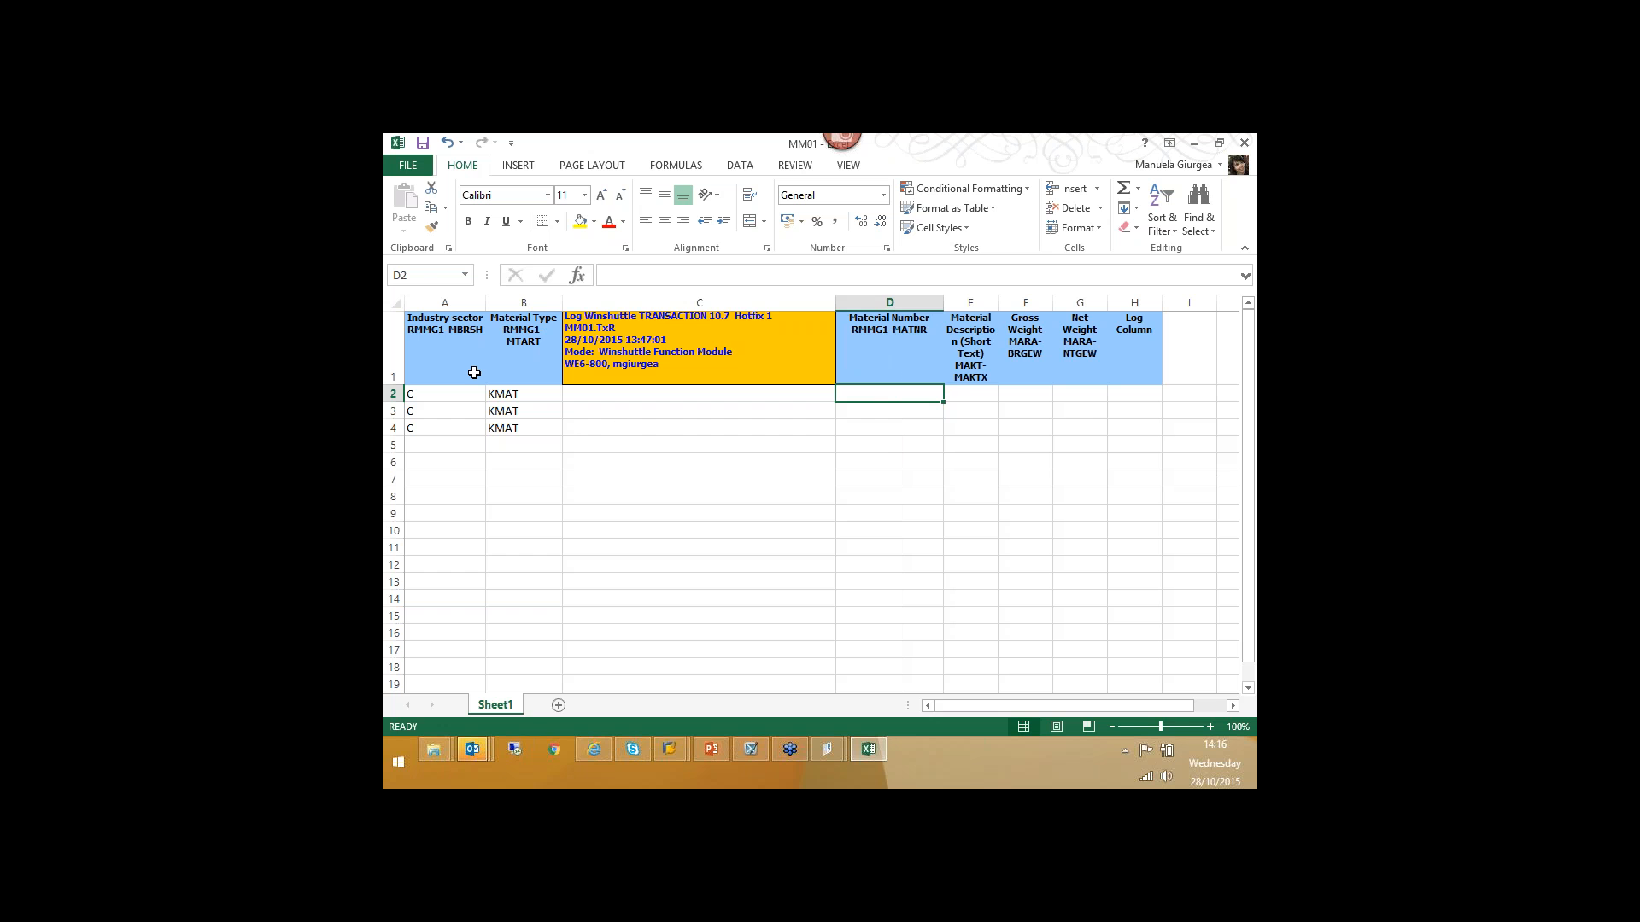
pyautogui.moveTo(453, 358); pyautogui.dragTo(634, 428)
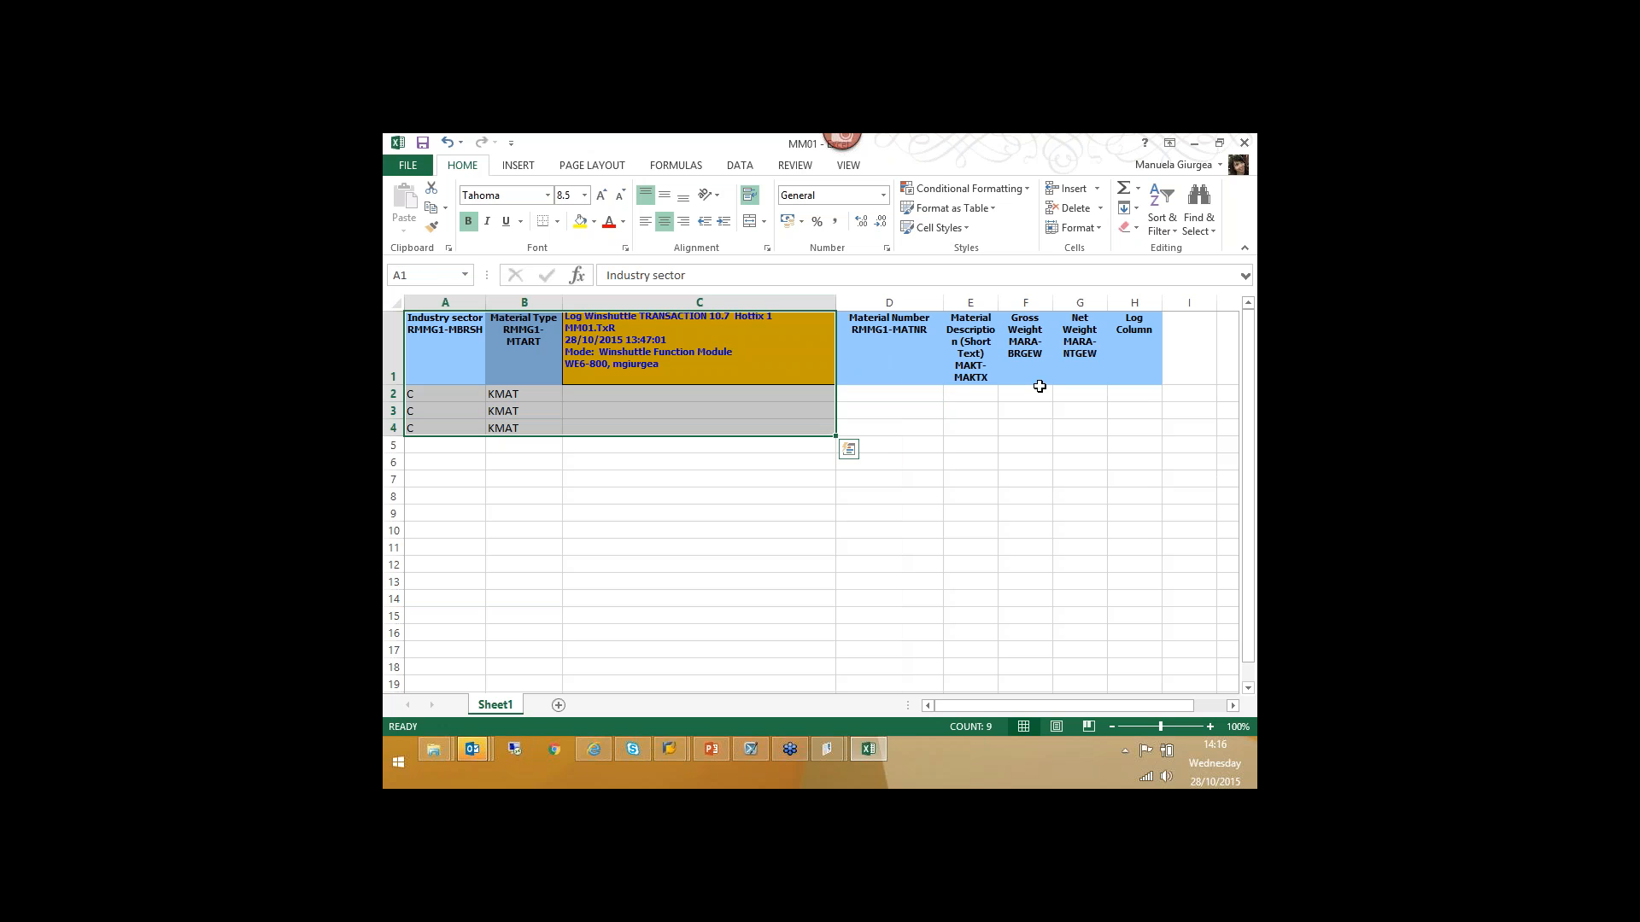
pyautogui.moveTo(874, 335); pyautogui.dragTo(1102, 425)
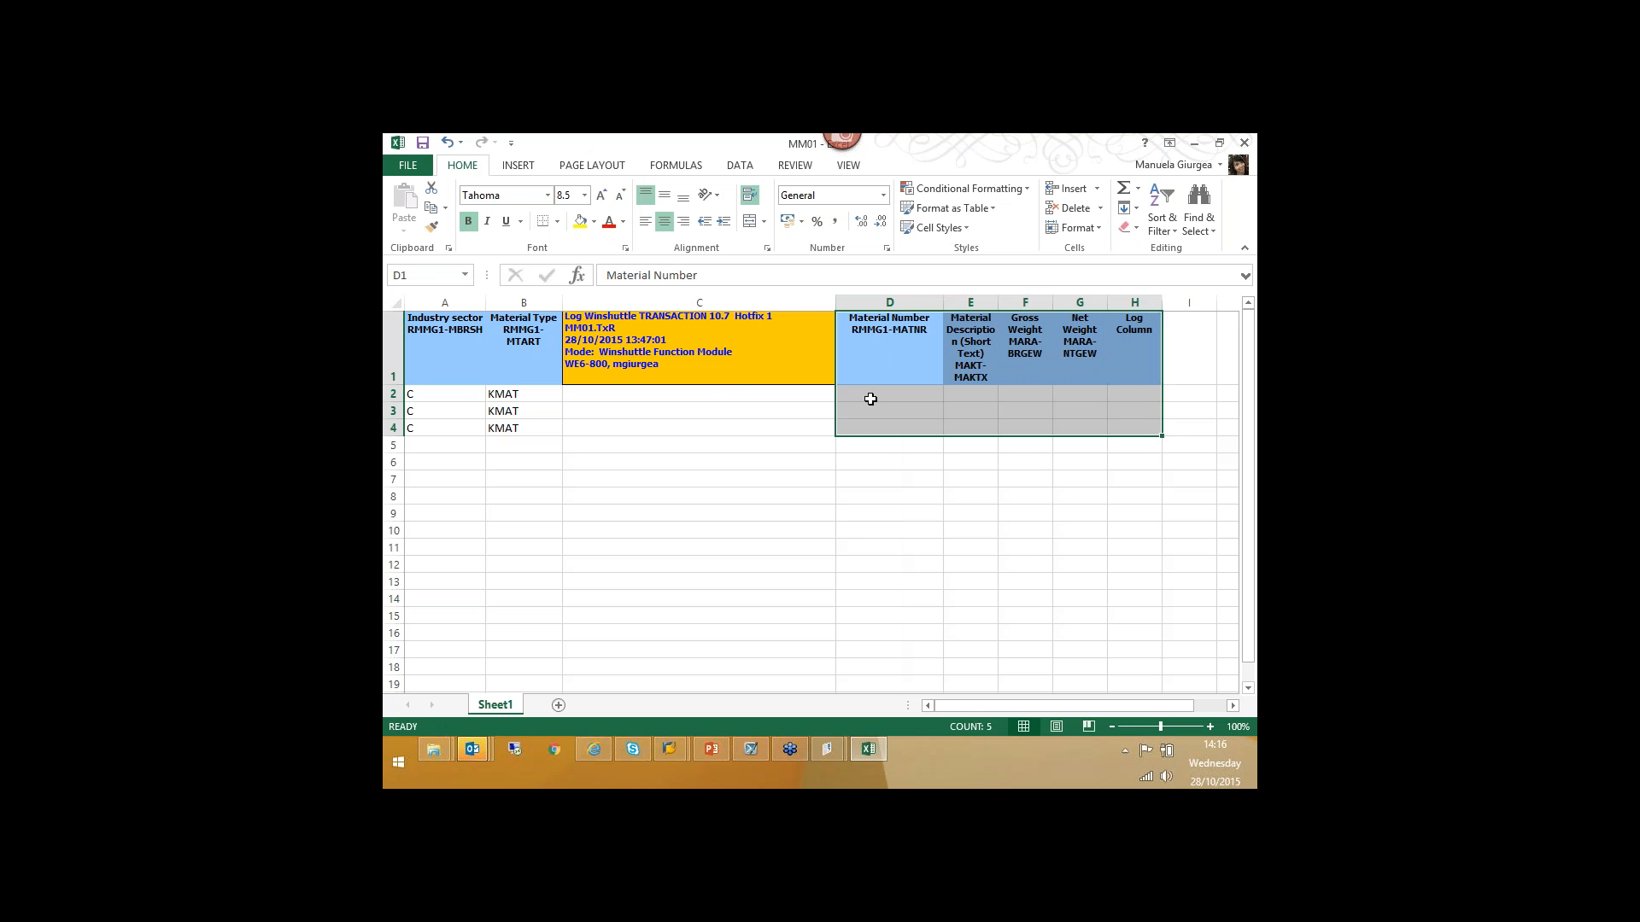
pyautogui.click(854, 398)
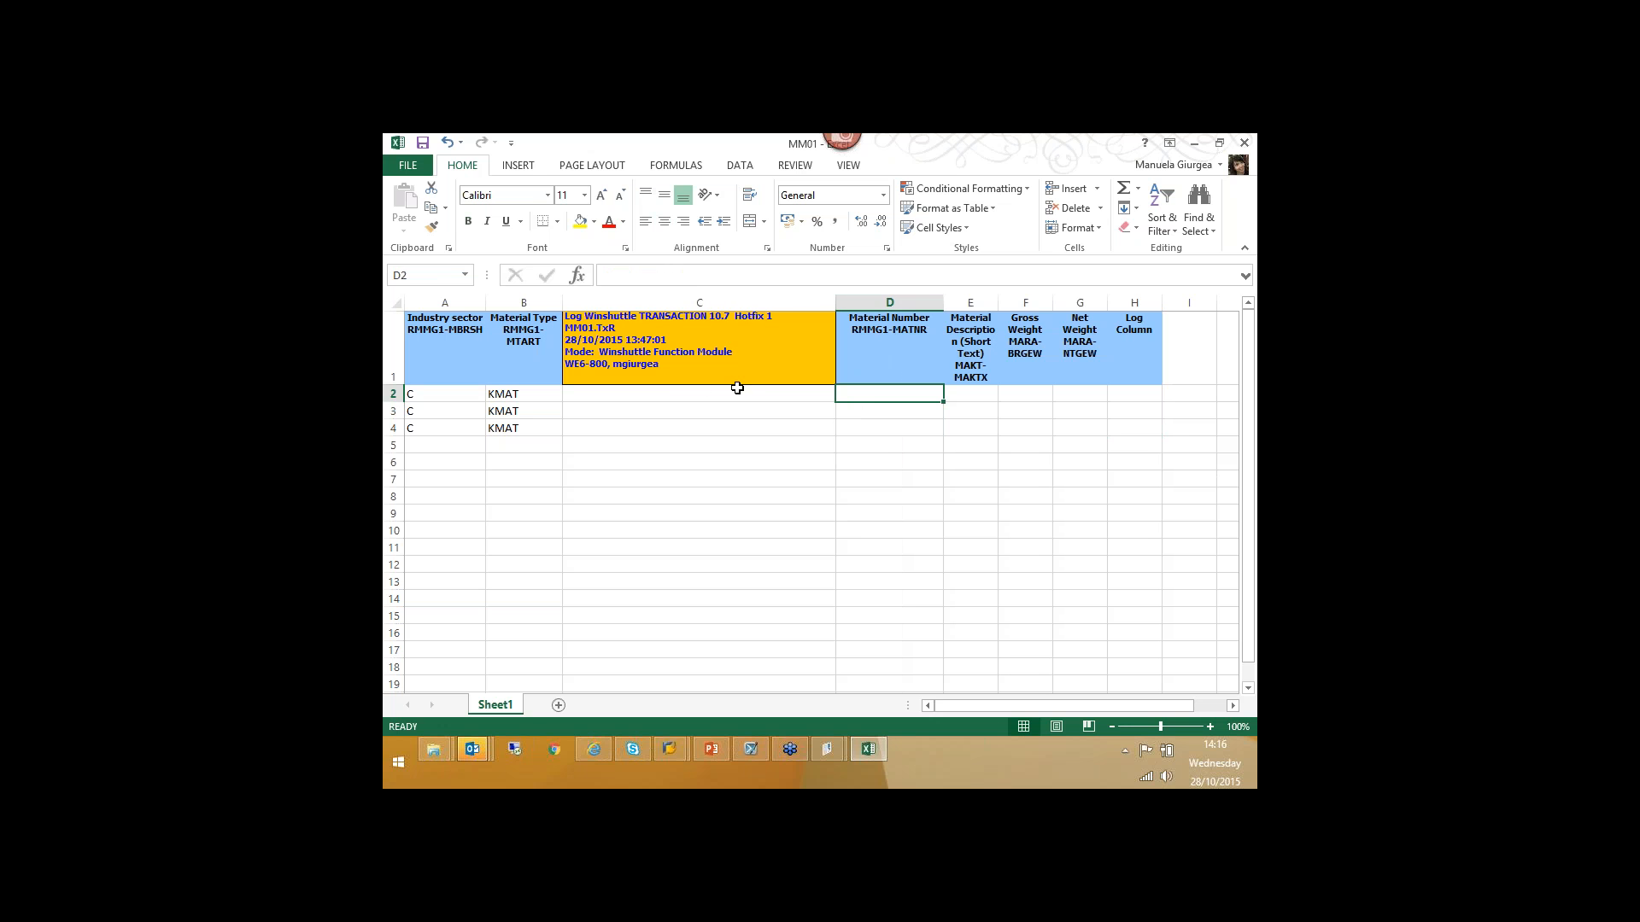
pyautogui.click(661, 389)
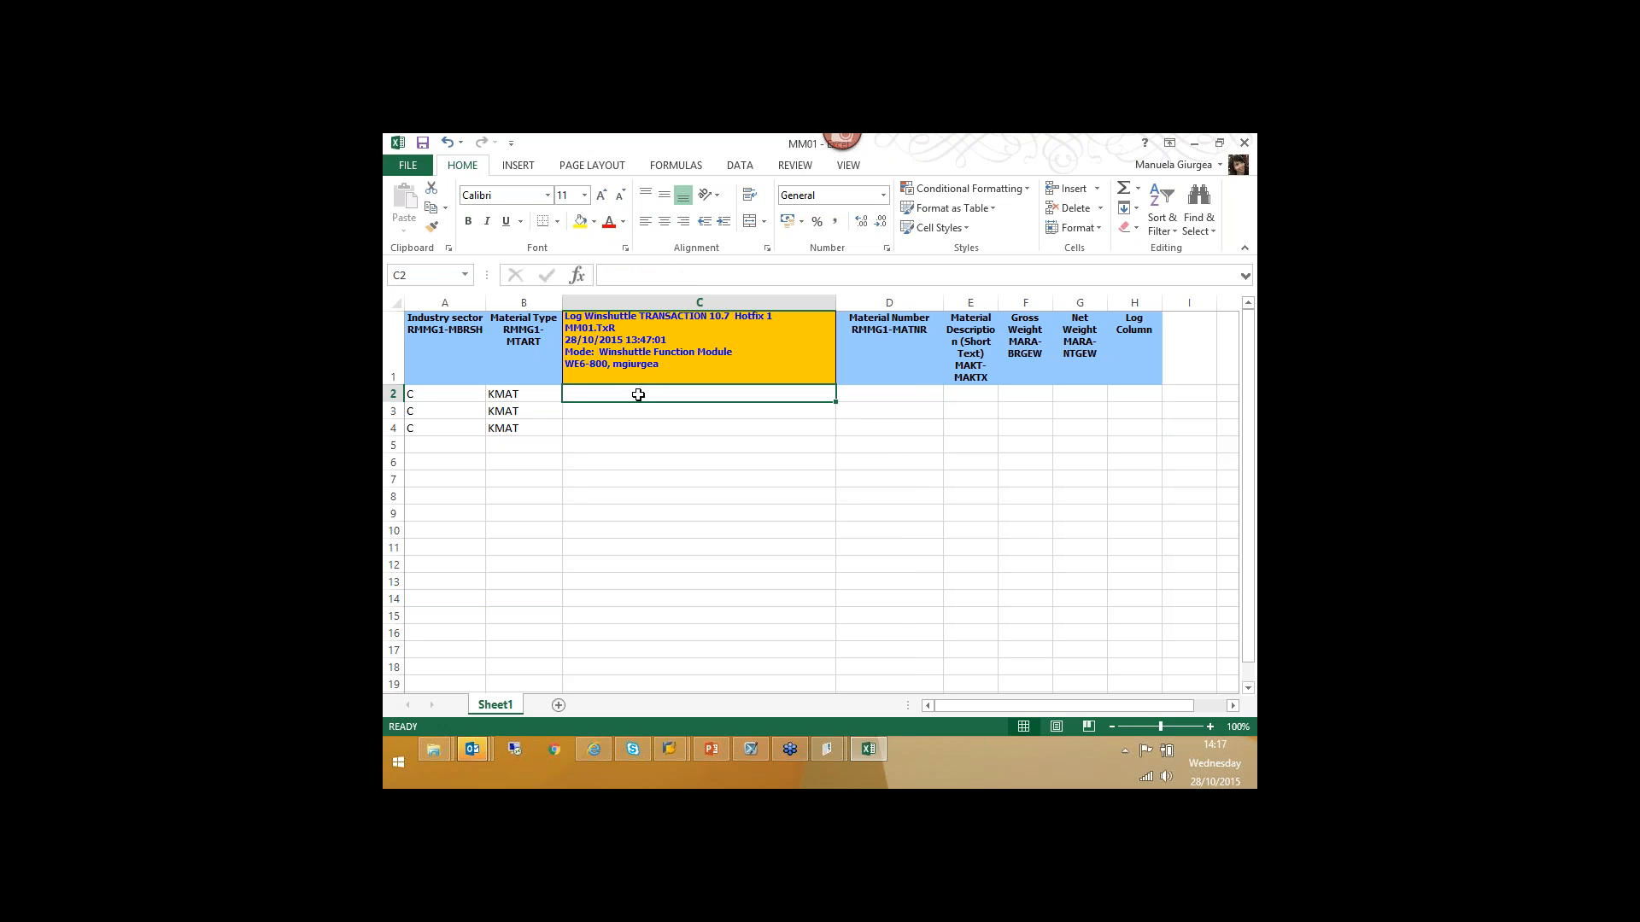
pyautogui.click(906, 395)
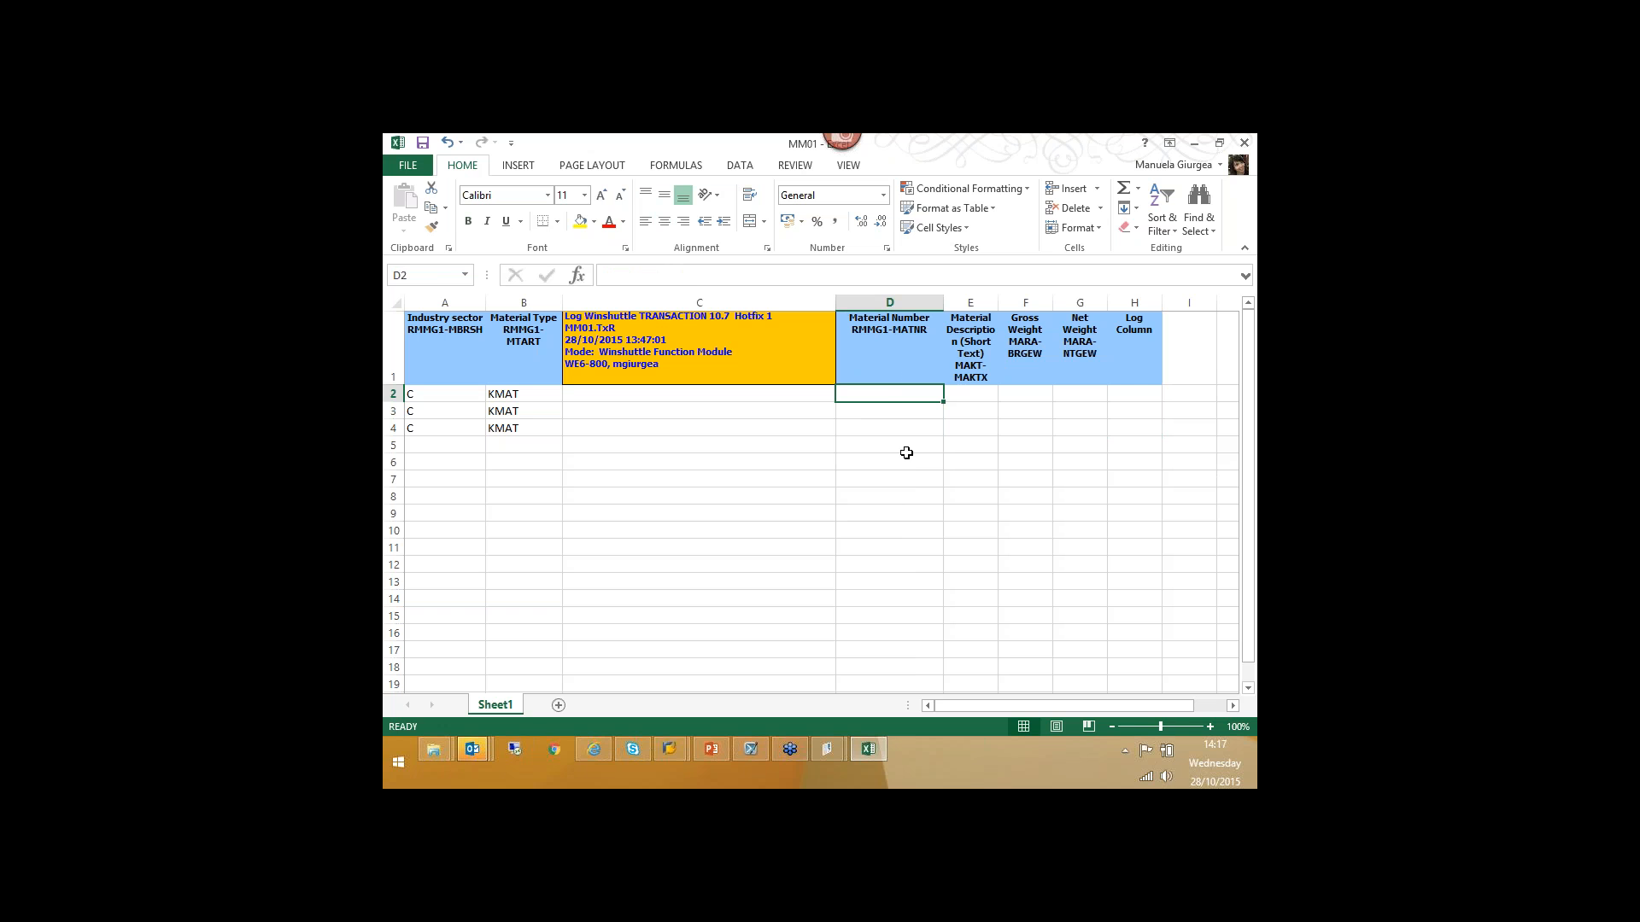
pyautogui.doubleClick(883, 396)
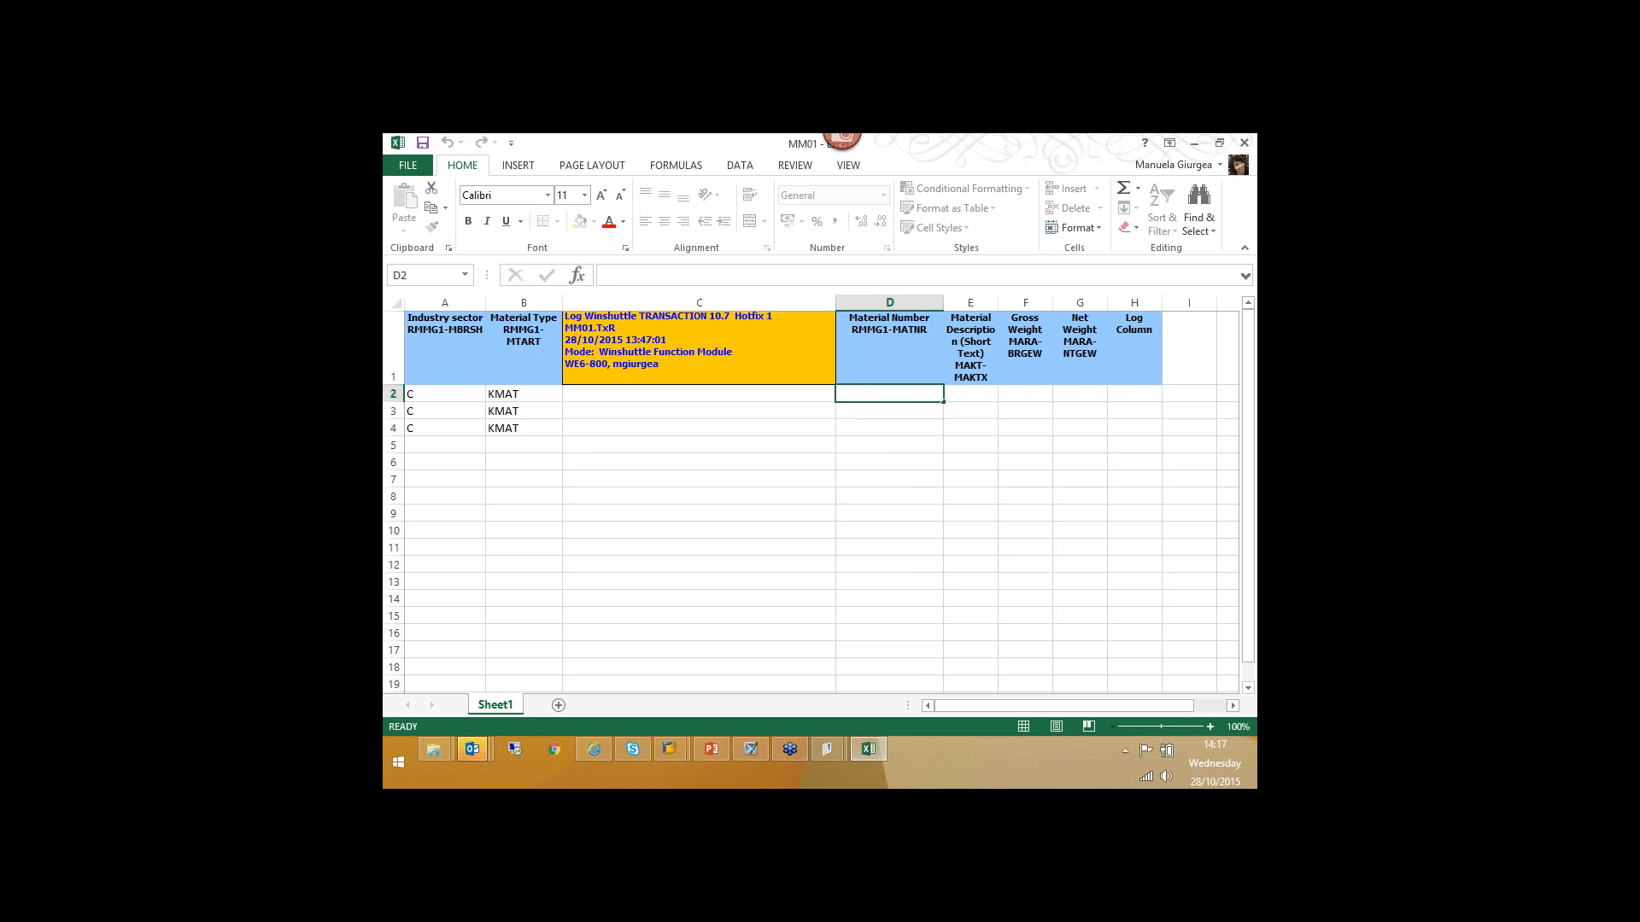
pyautogui.click(699, 394)
pyautogui.doubleClick(698, 394)
pyautogui.write('1234567890')
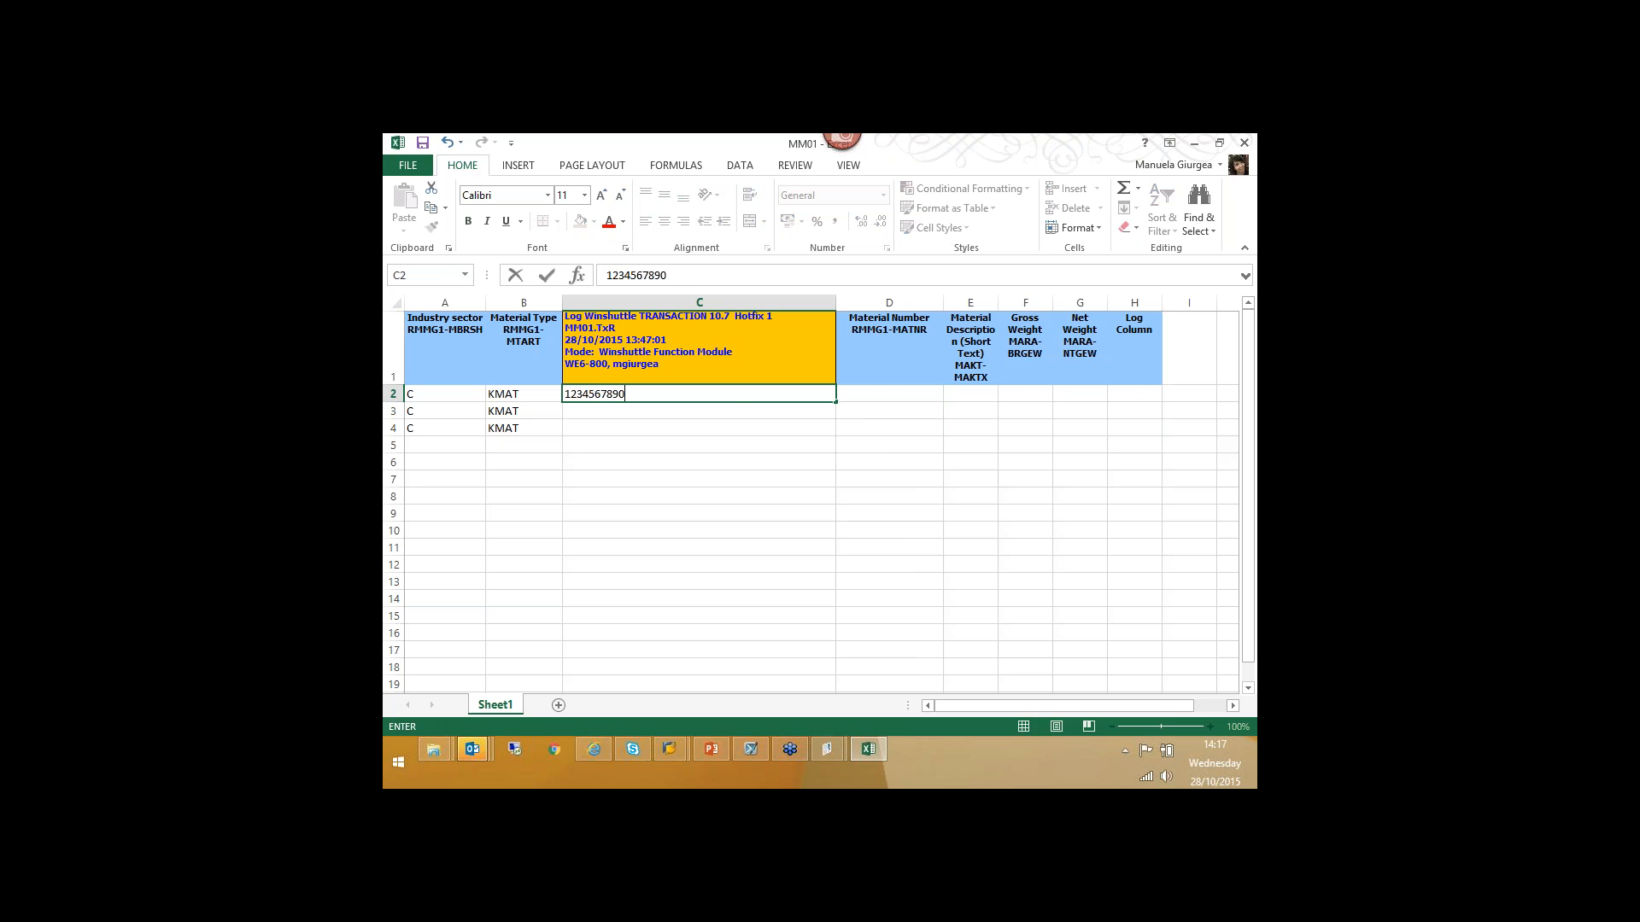
pyautogui.press('Return')
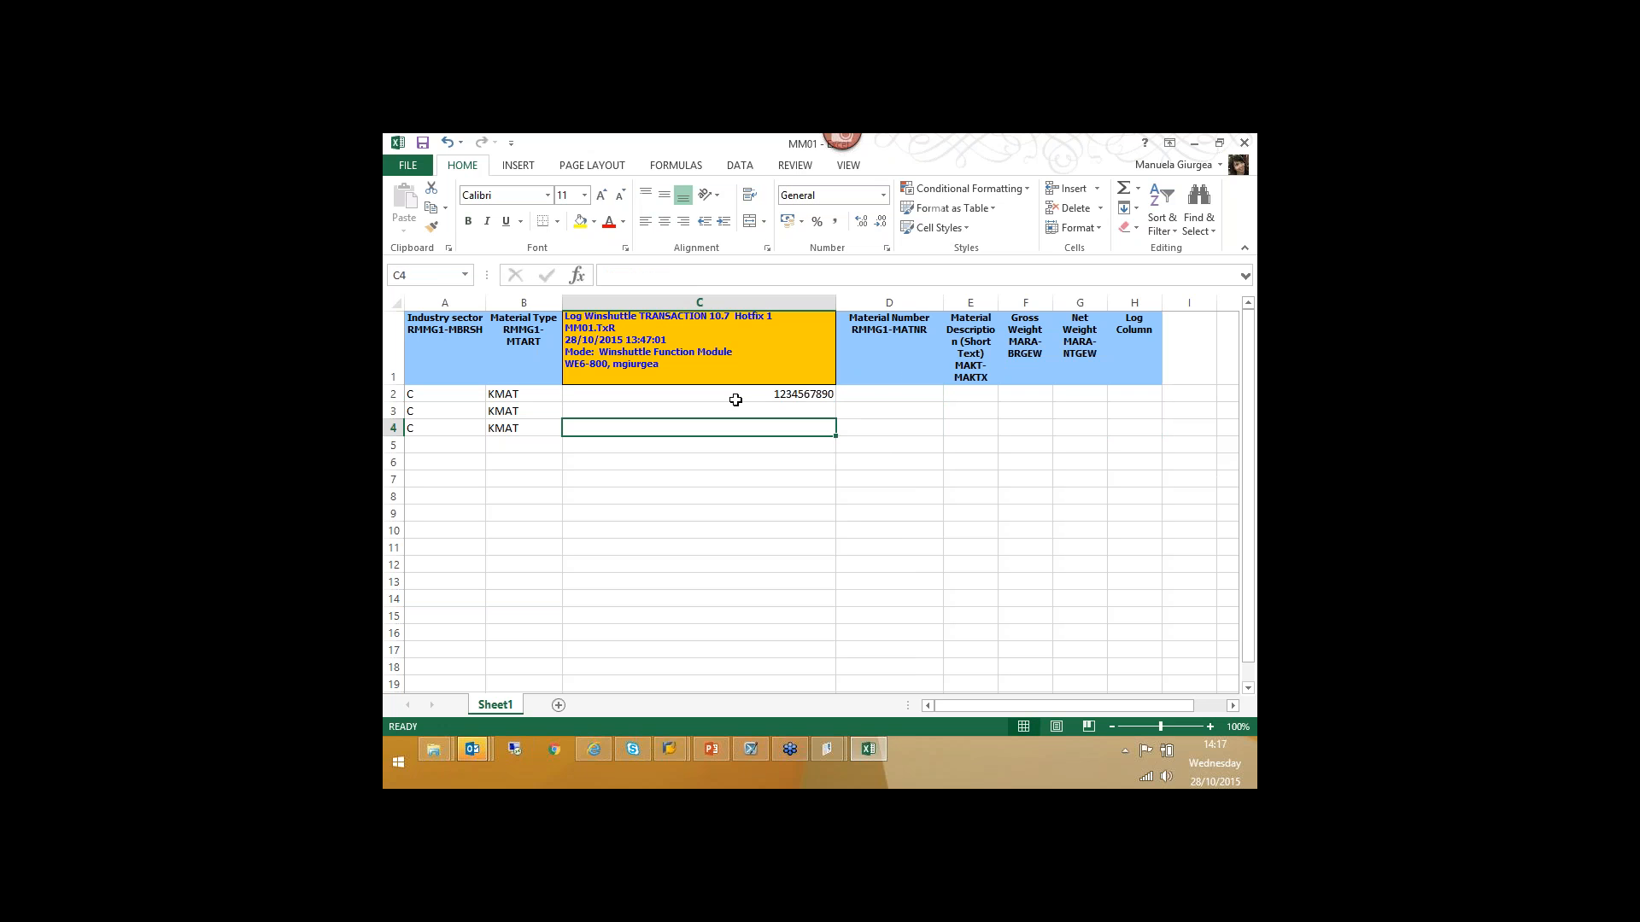
# - Enter the formula =MID(C2,10,5) in cell D2 to extract the material number from the log text
pyautogui.click(735, 396)
pyautogui.click(876, 394)
pyautogui.doubleClick(881, 397)
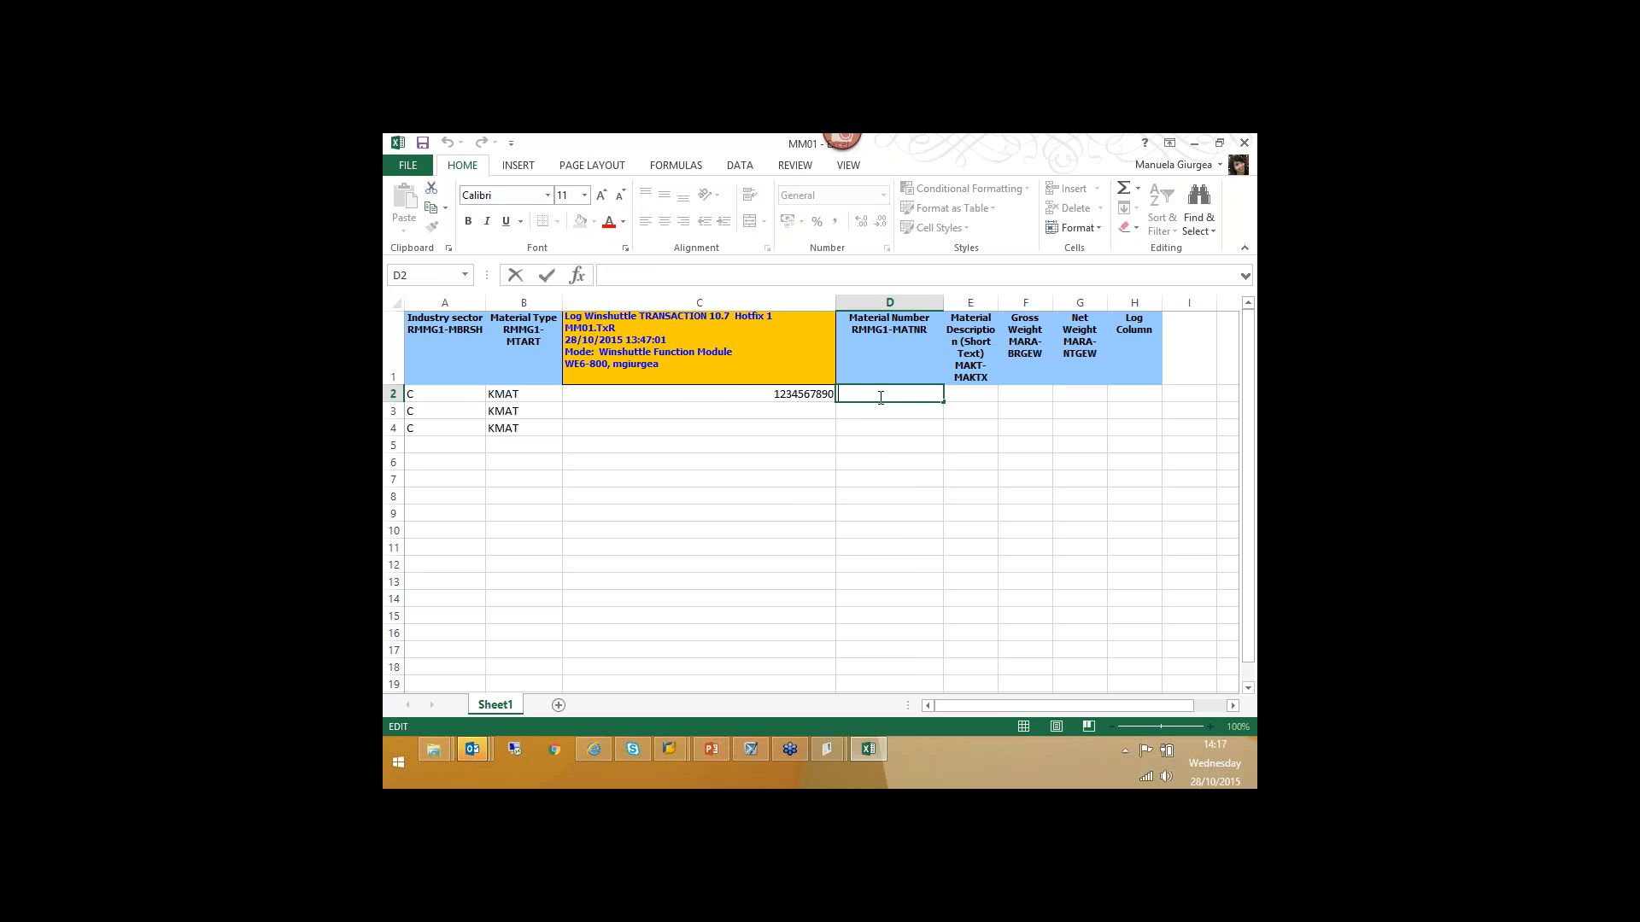
pyautogui.write('=')
pyautogui.write('mid')
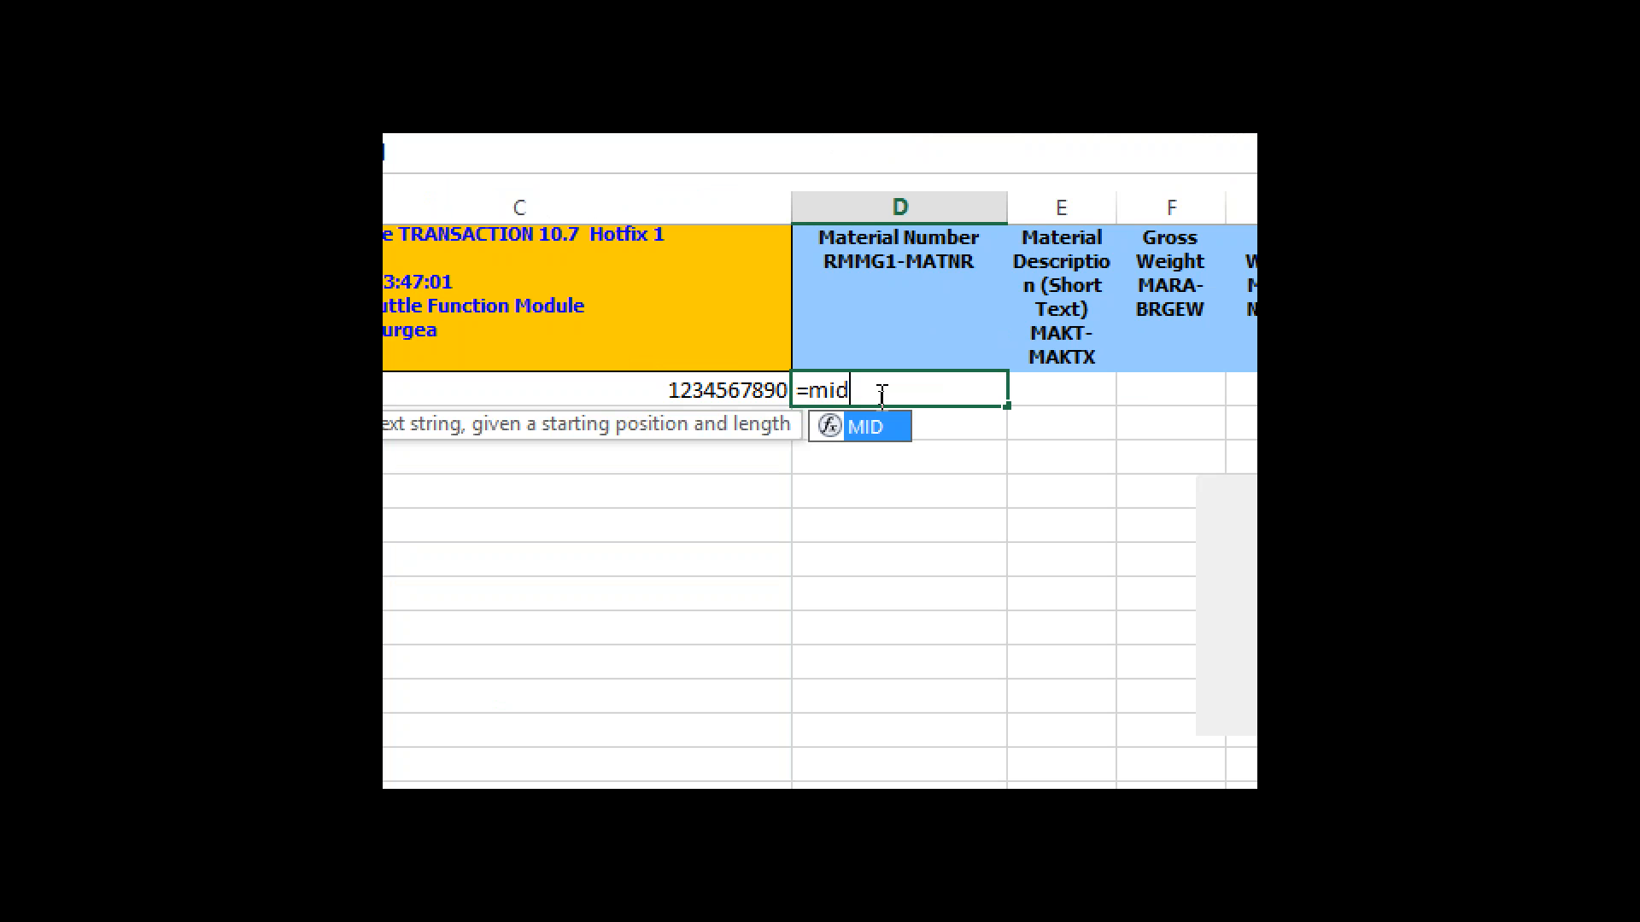
pyautogui.write('(')
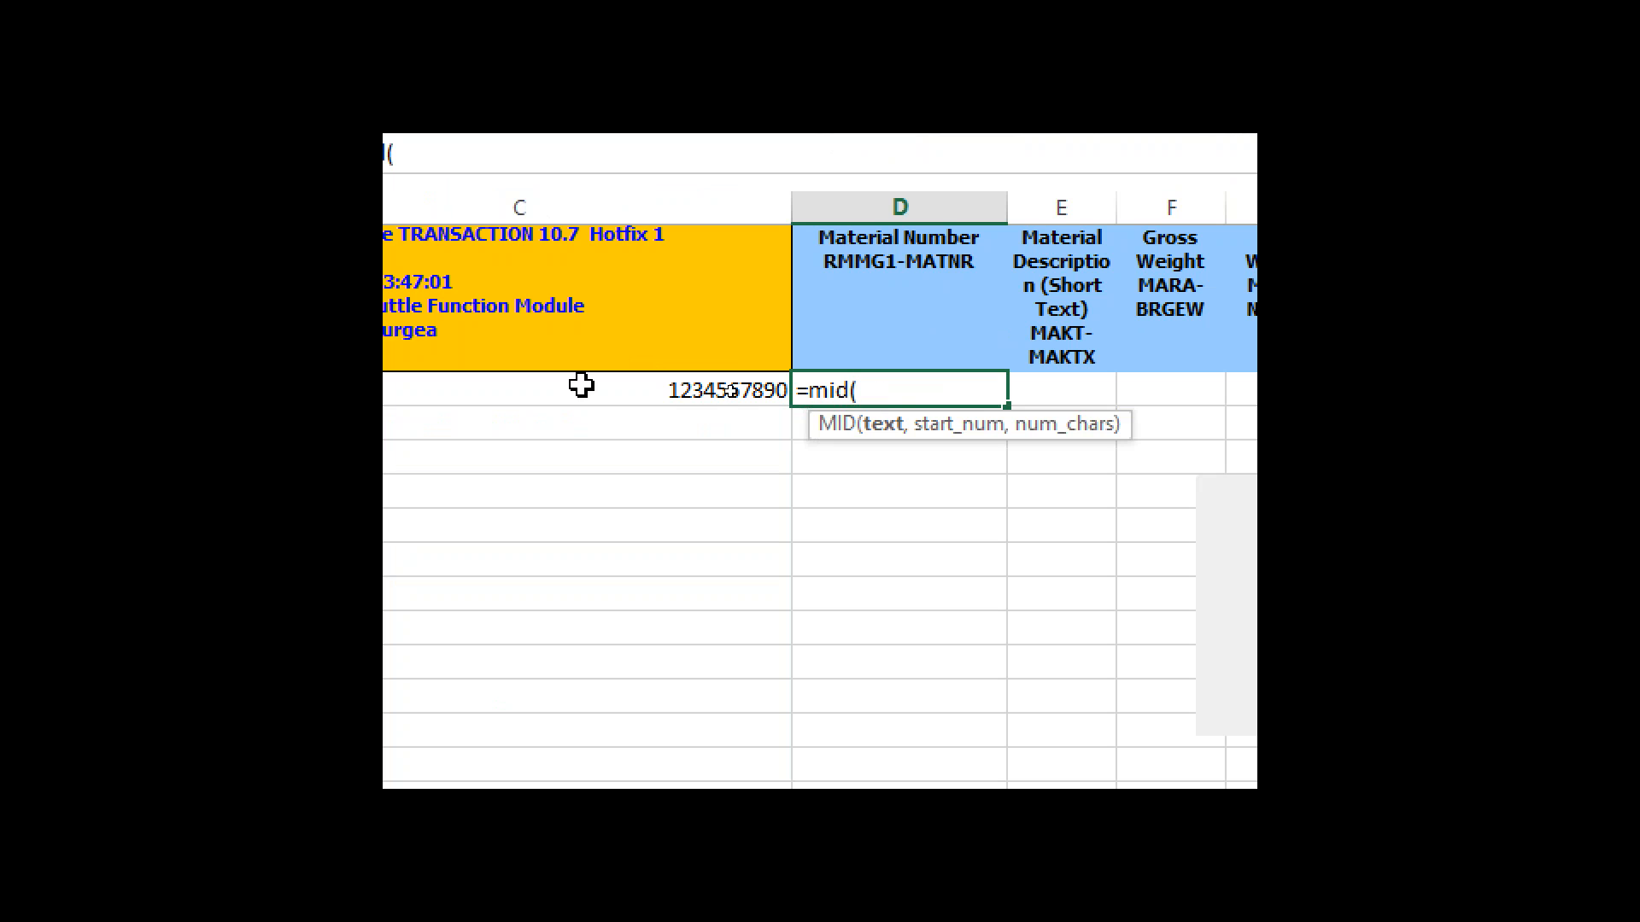
pyautogui.click(582, 386)
pyautogui.write(',')
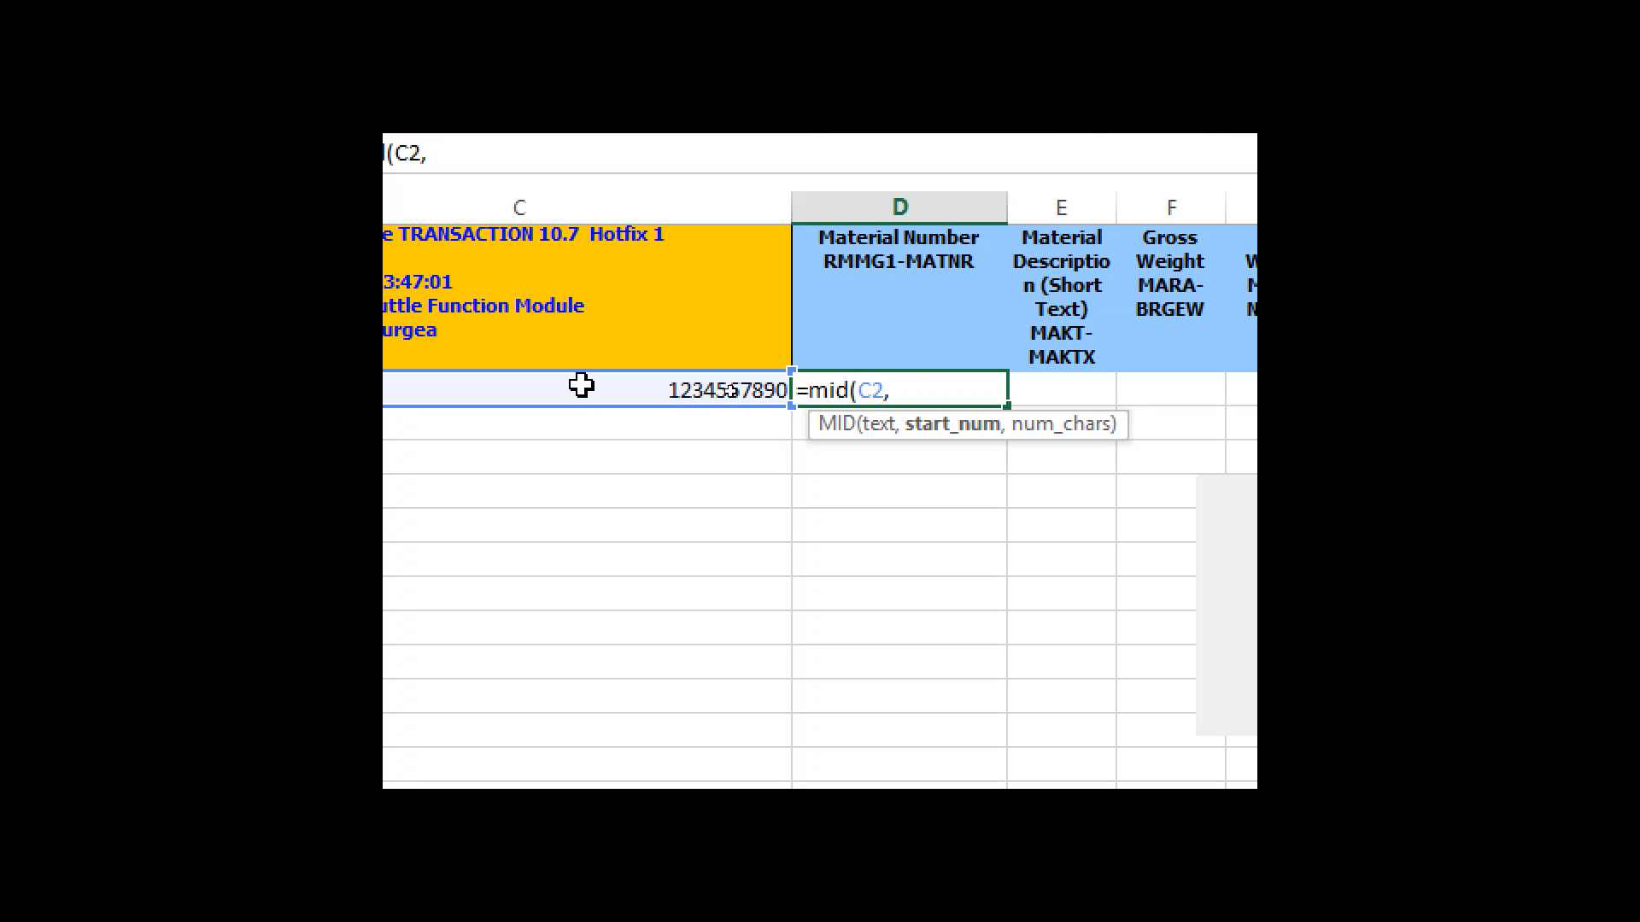
pyautogui.write('10,5')
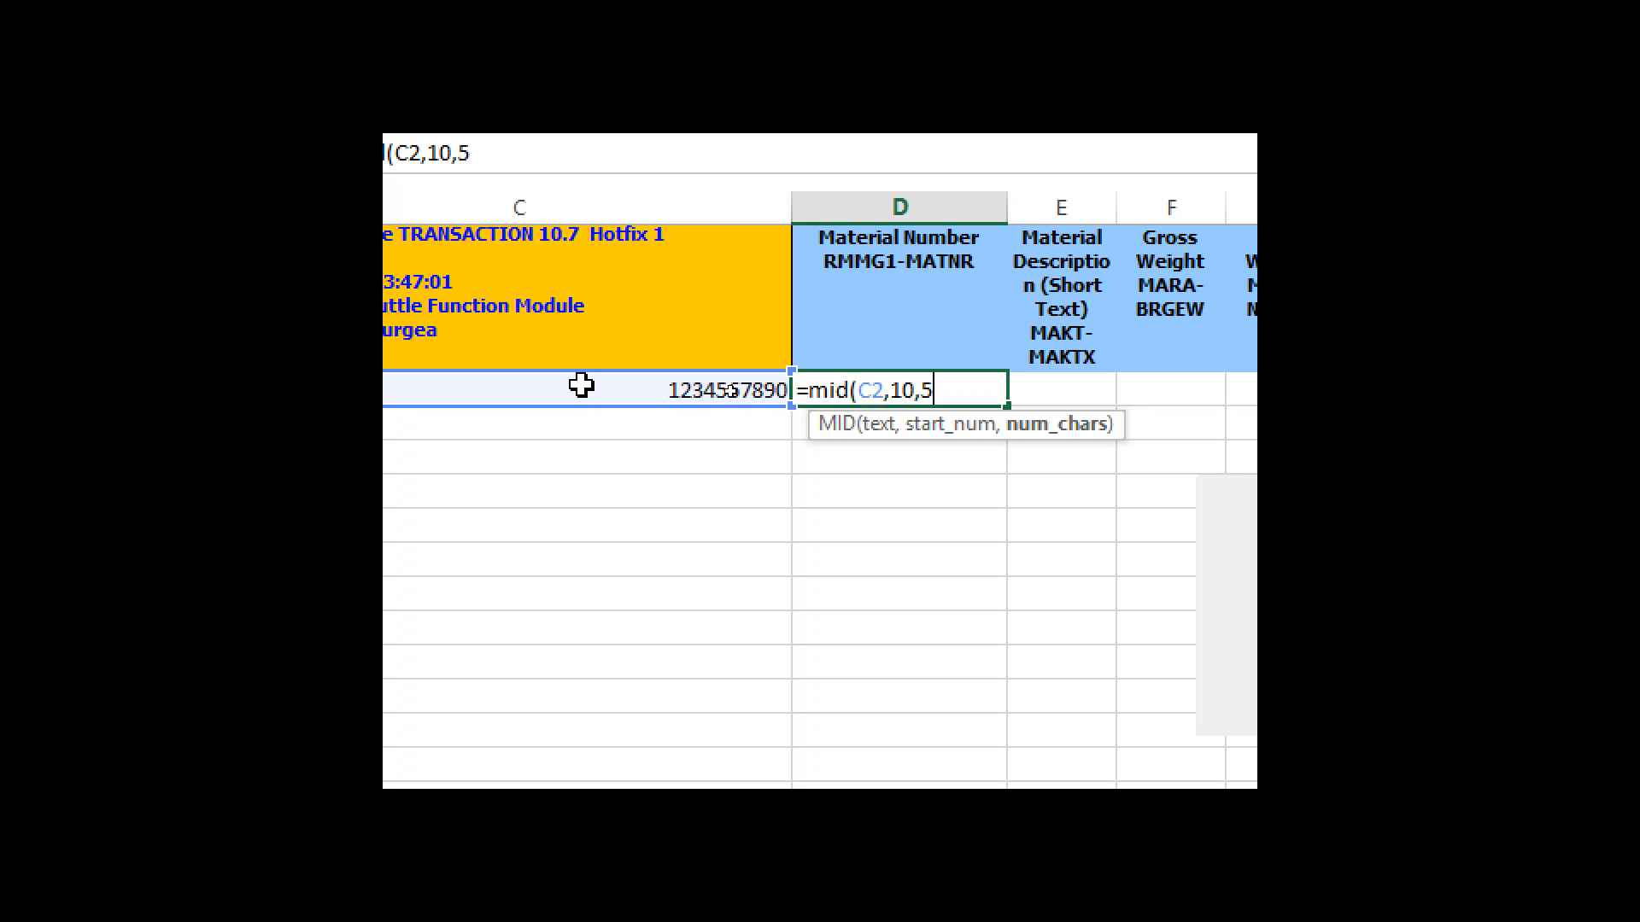
pyautogui.write(')')
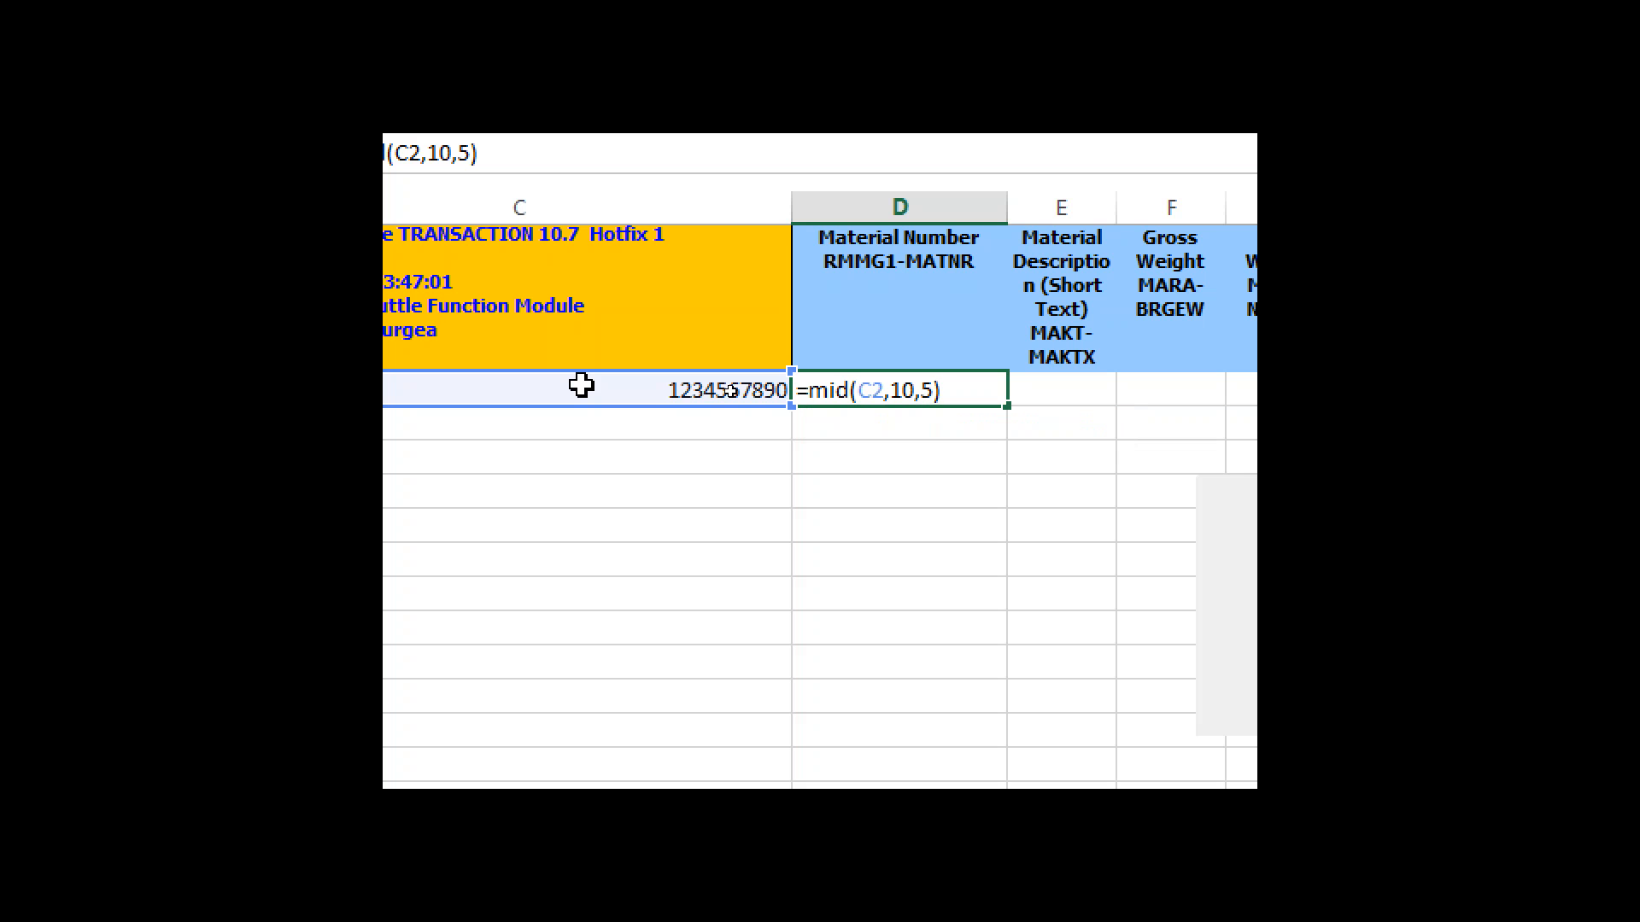
pyautogui.press('Return')
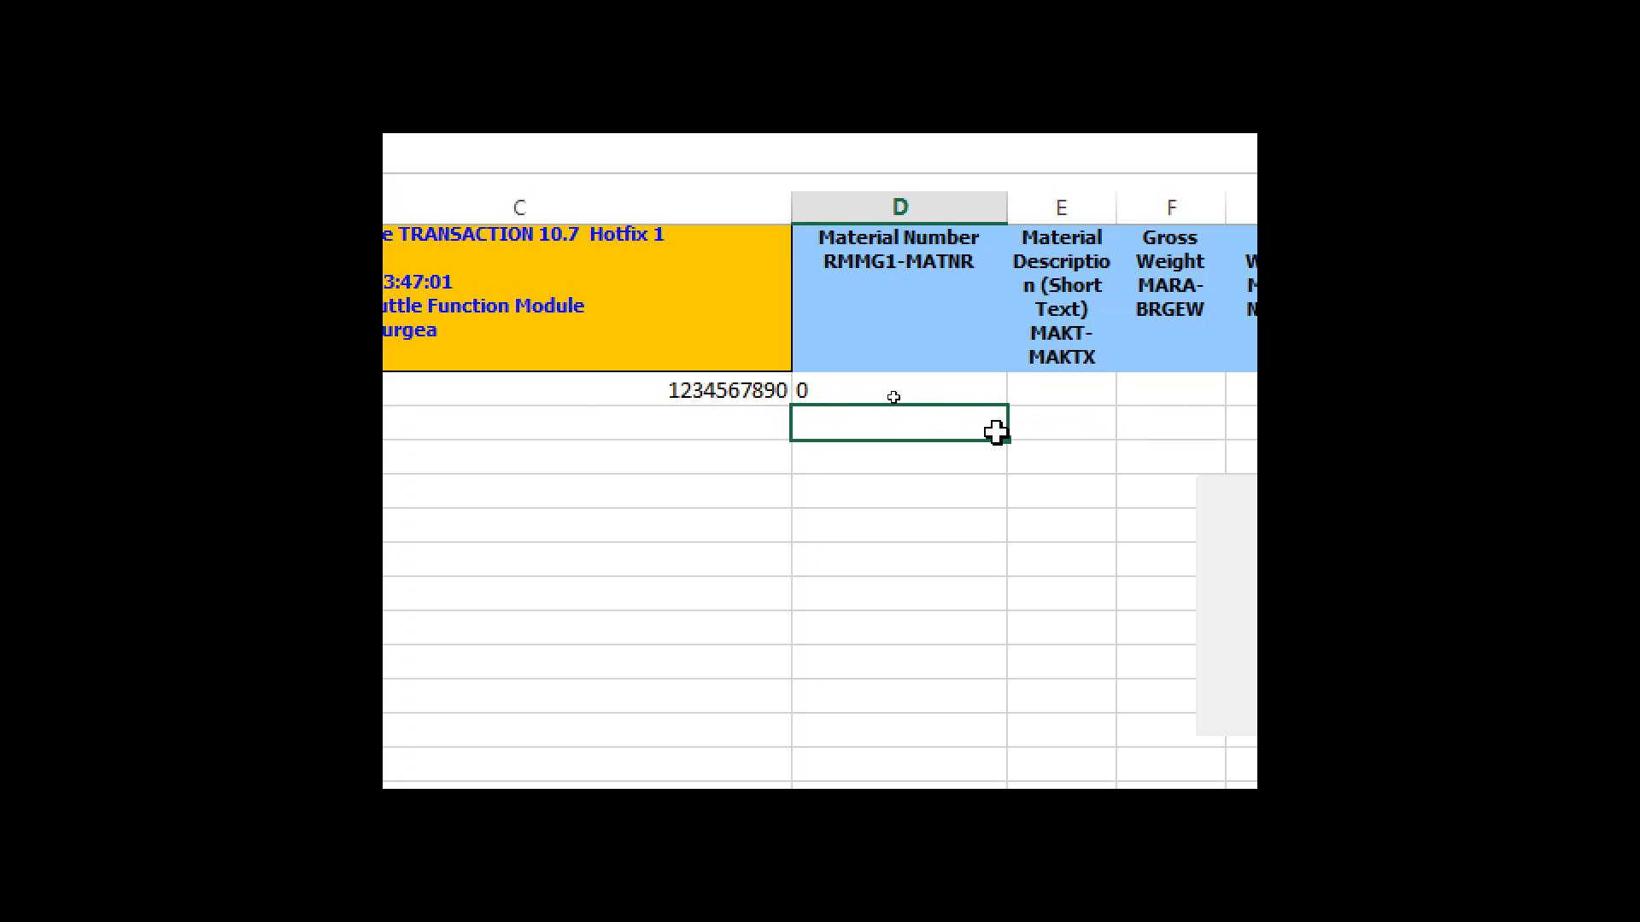
# - Check the formula in D2 and extend the sample log value in C2 by appending 56788933
pyautogui.click(905, 390)
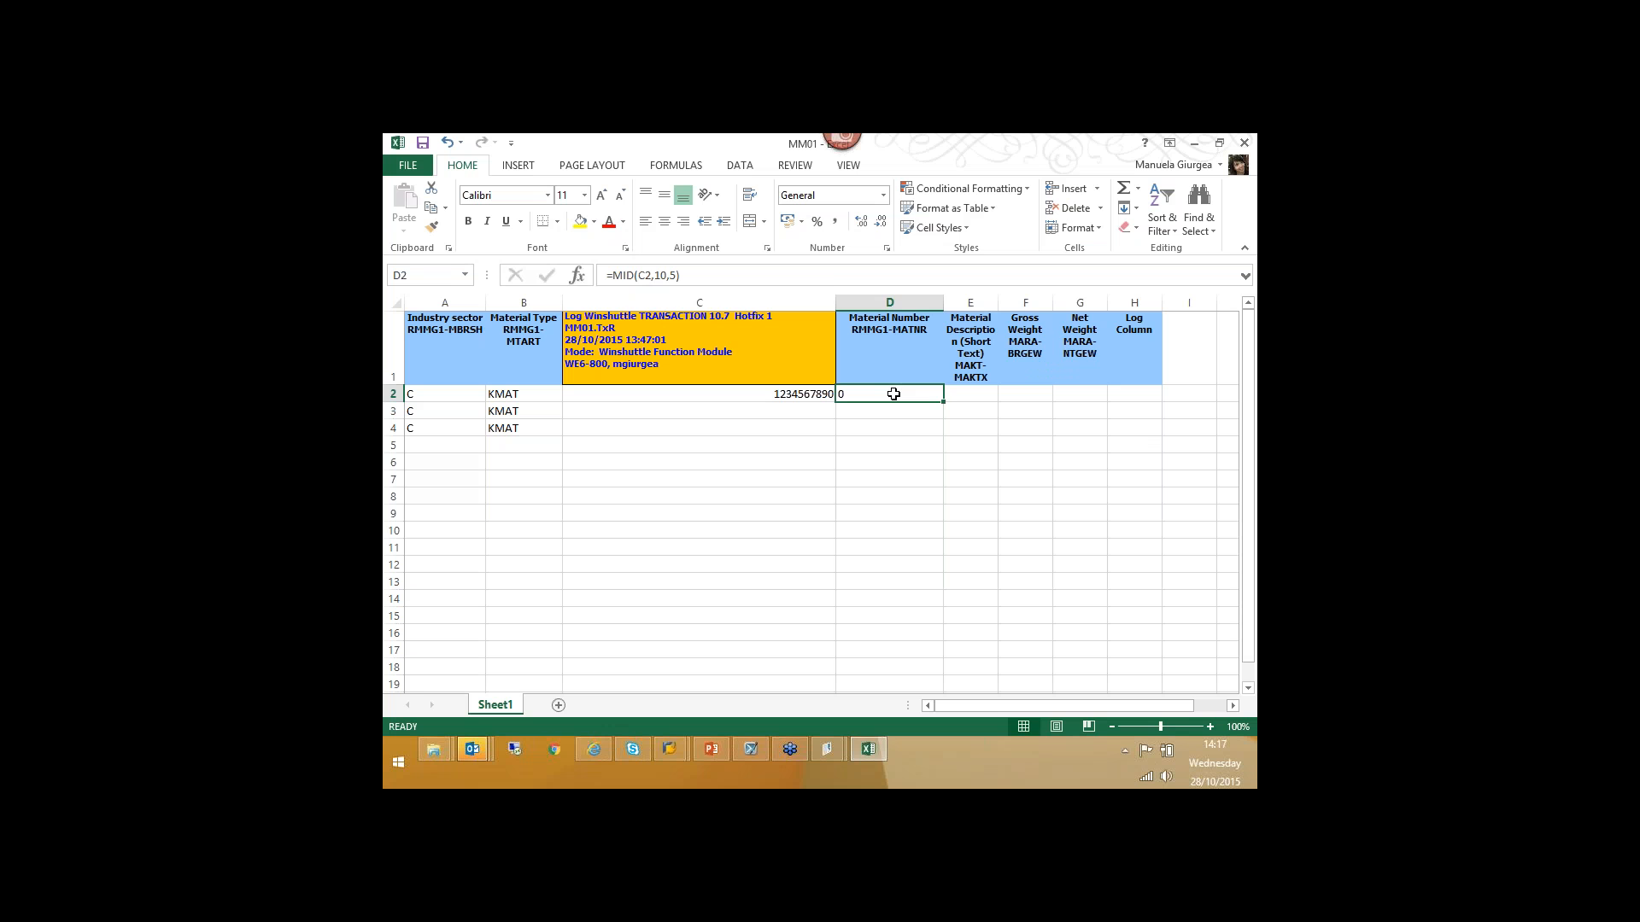
pyautogui.click(822, 395)
pyautogui.click(845, 396)
pyautogui.click(832, 397)
pyautogui.click(725, 274)
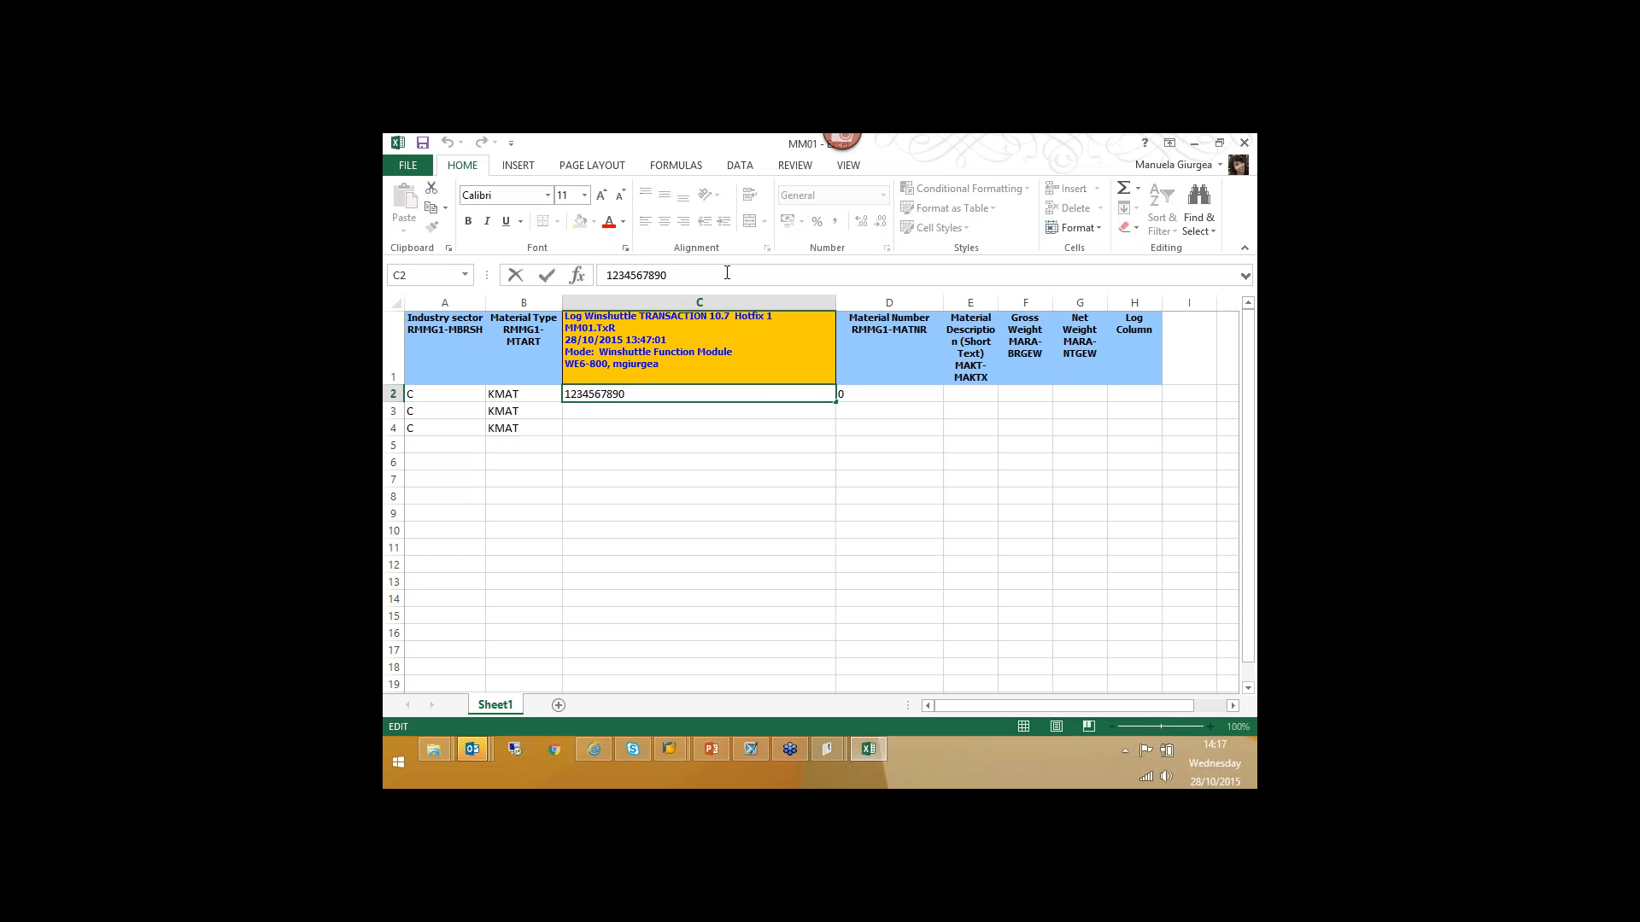
pyautogui.write('56788933')
pyautogui.click(834, 472)
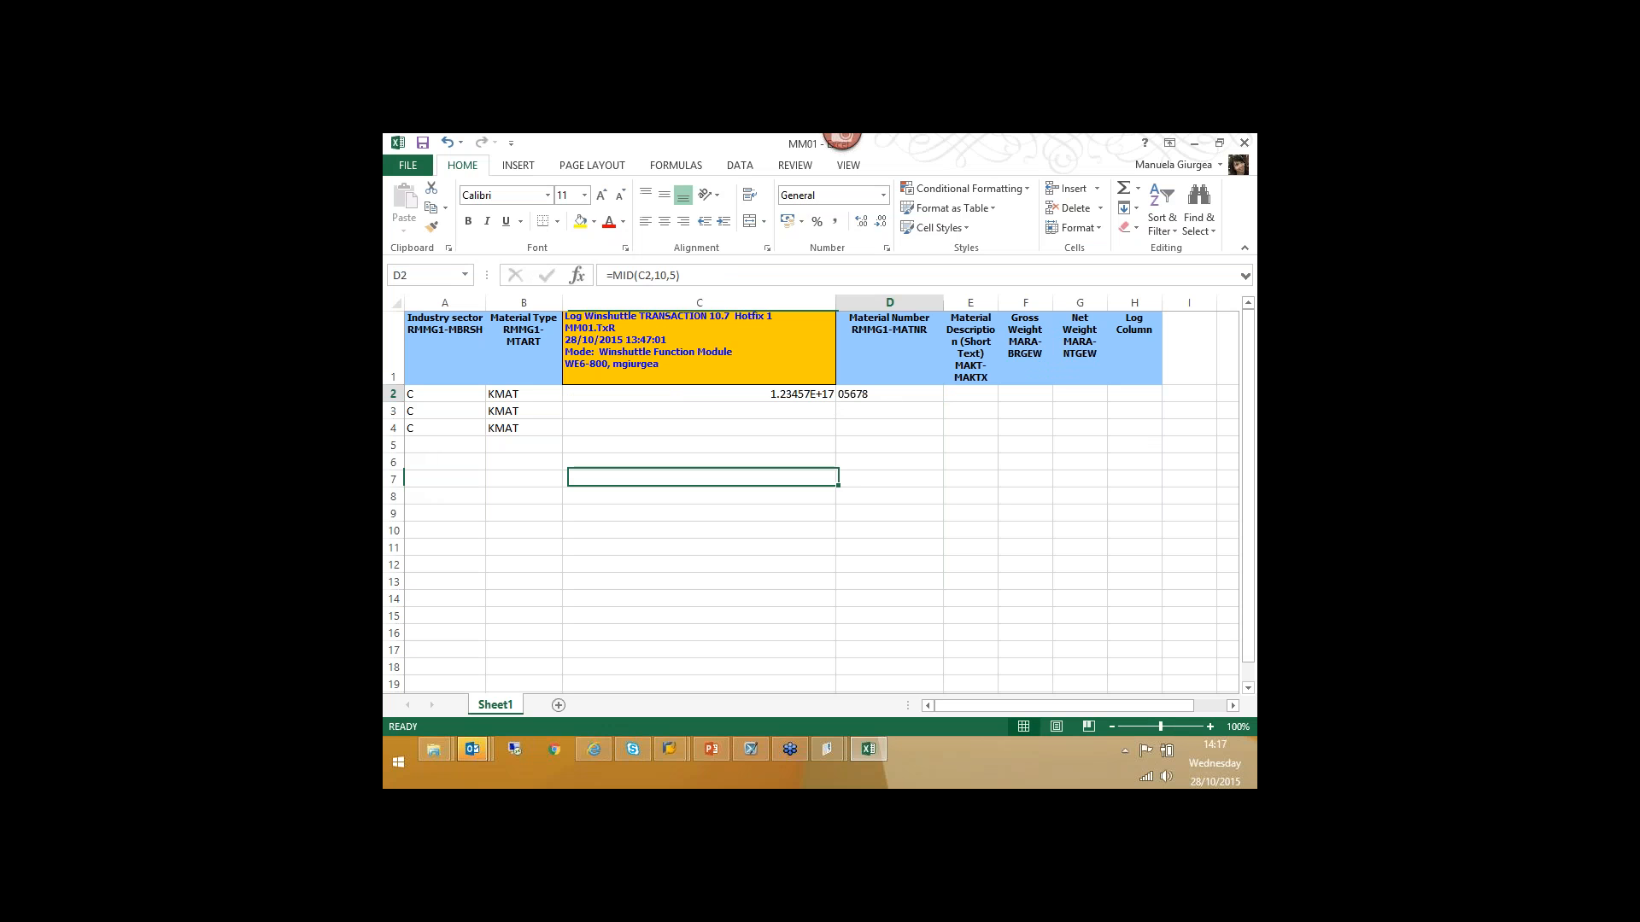
# - Widen log column C and compare the digits of the sample value in C2 with the formula in D2
pyautogui.click(890, 394)
pyautogui.moveTo(835, 302); pyautogui.dragTo(871, 301)
pyautogui.doubleClick(829, 397)
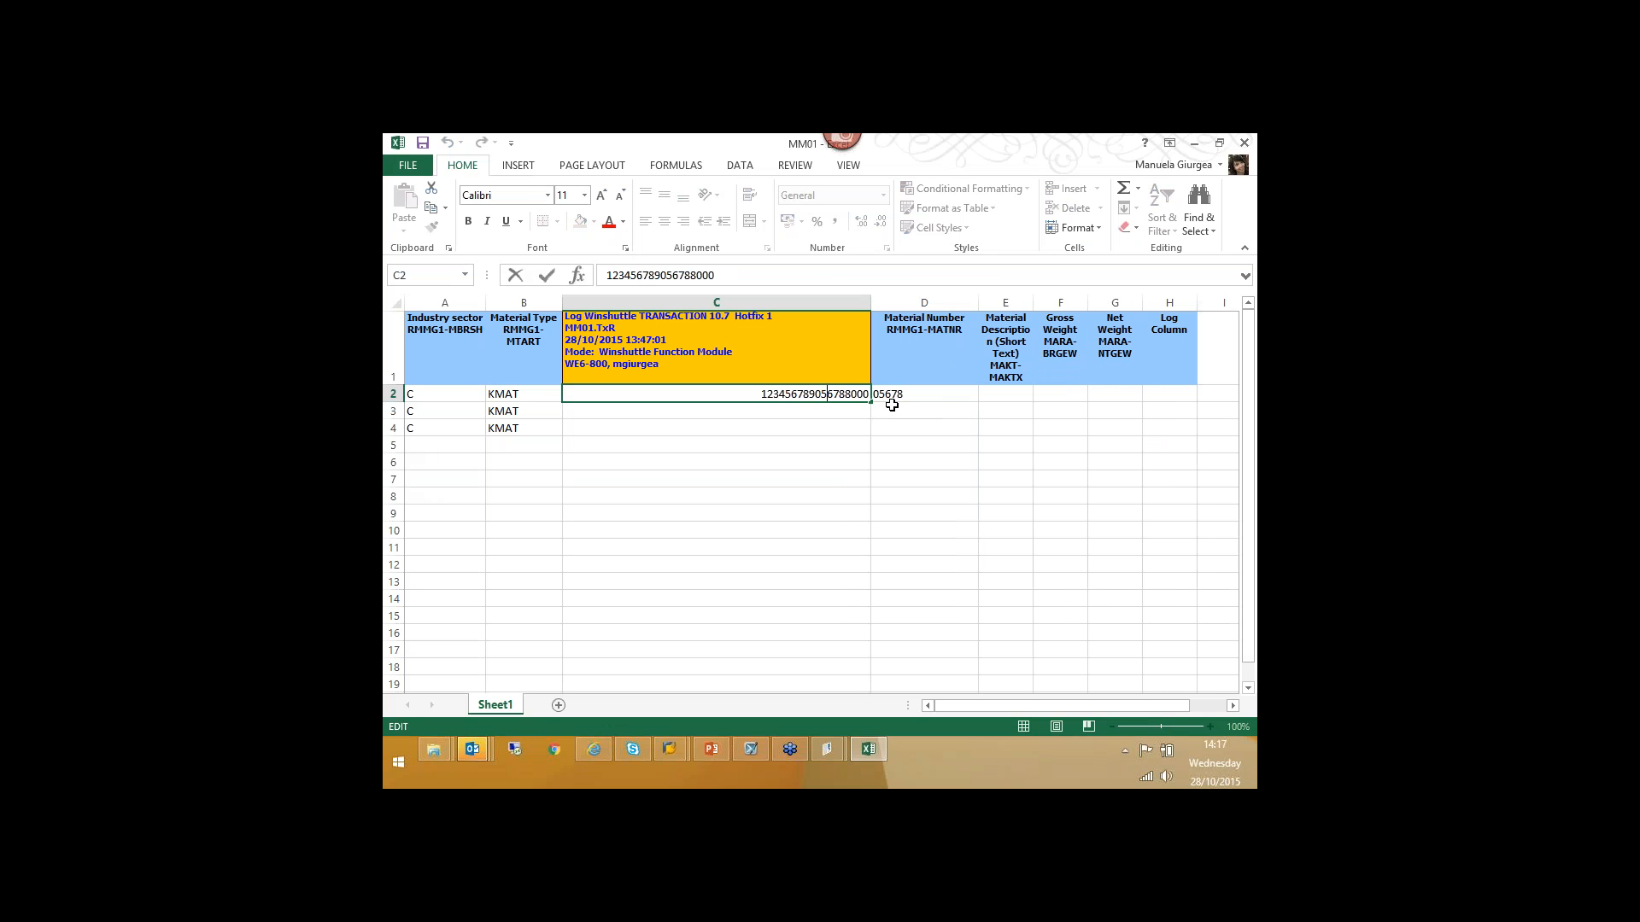
pyautogui.moveTo(845, 394); pyautogui.dragTo(816, 394)
pyautogui.press('Return')
pyautogui.click(903, 394)
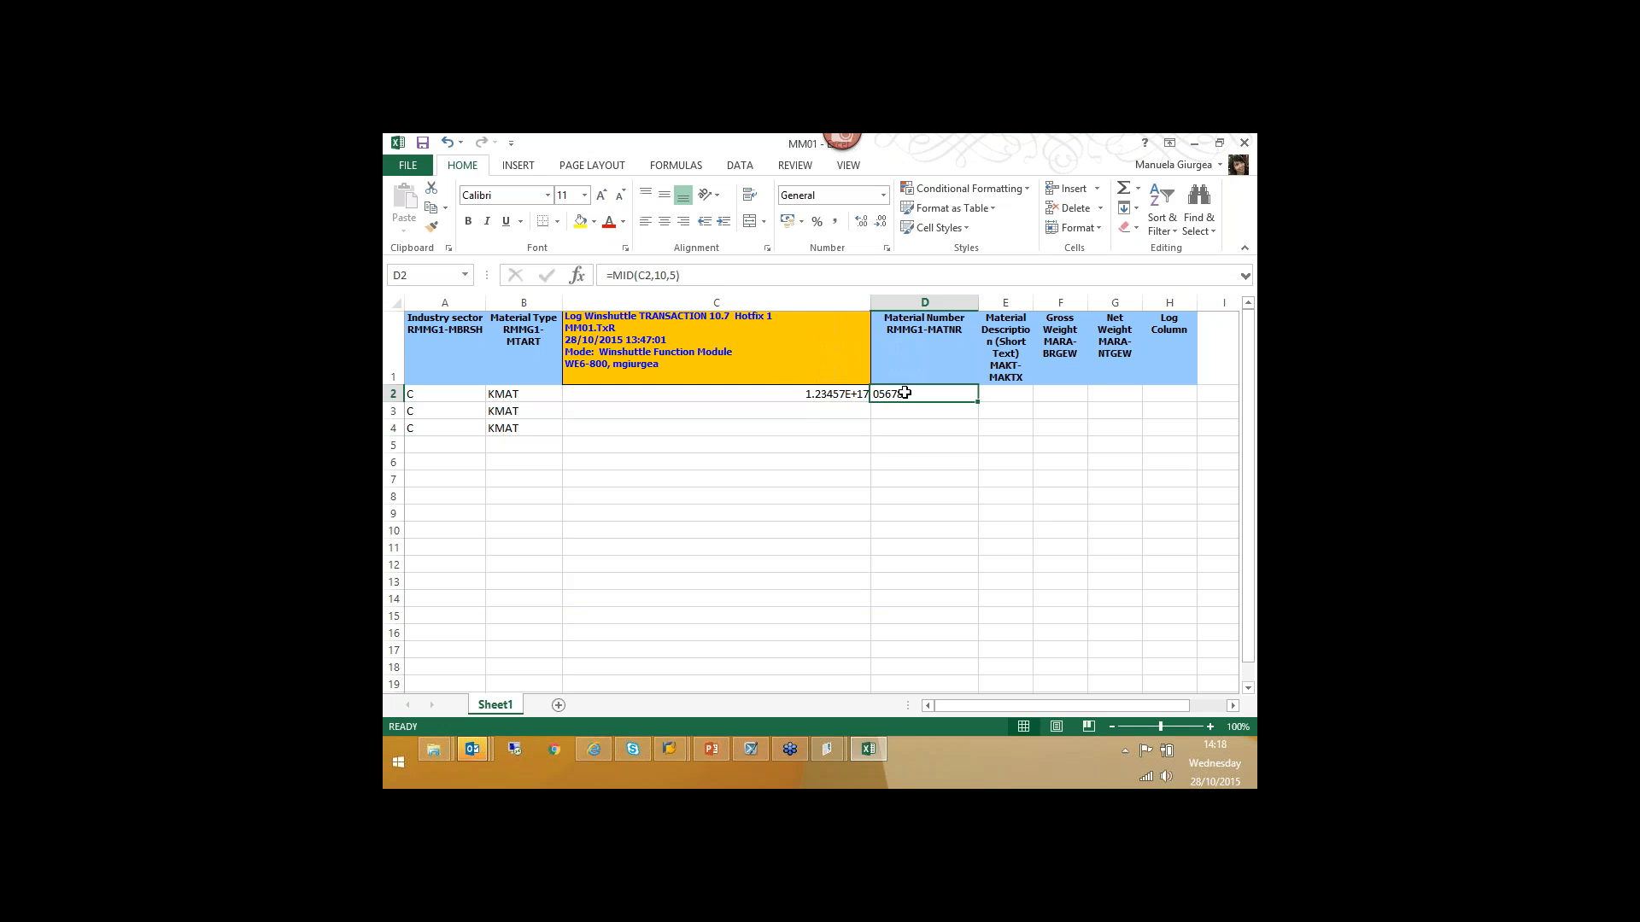
# - Clear the sample log value from C2 and fill the D2 formula down to D4
pyautogui.click(837, 394)
pyautogui.press('Delete')
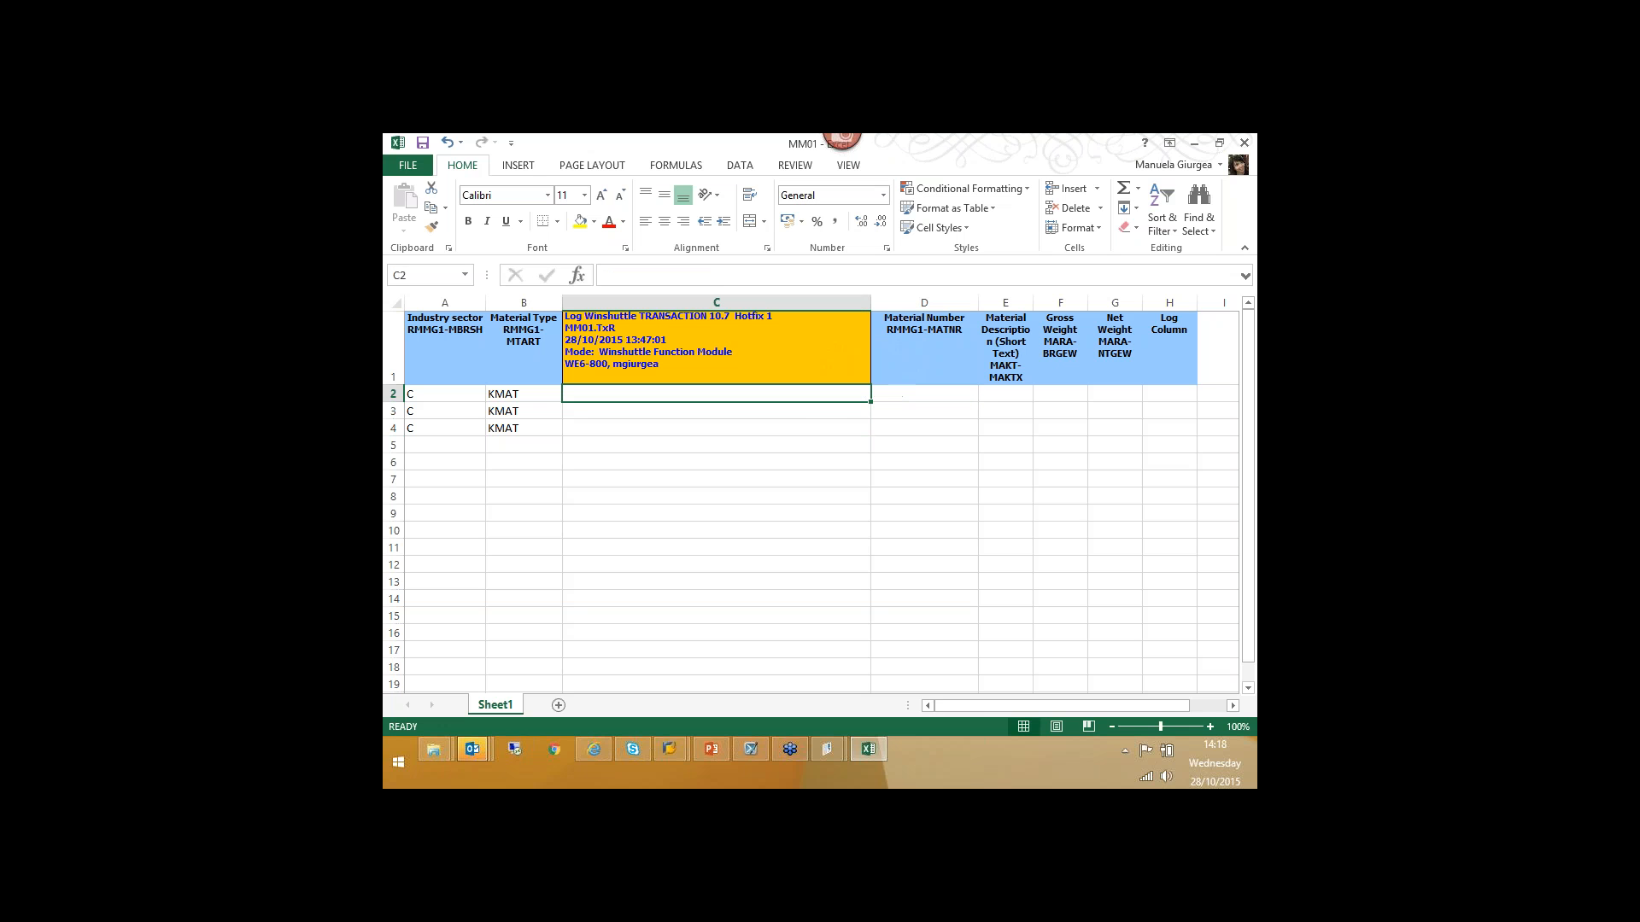
pyautogui.click(918, 396)
pyautogui.moveTo(978, 402); pyautogui.dragTo(978, 436)
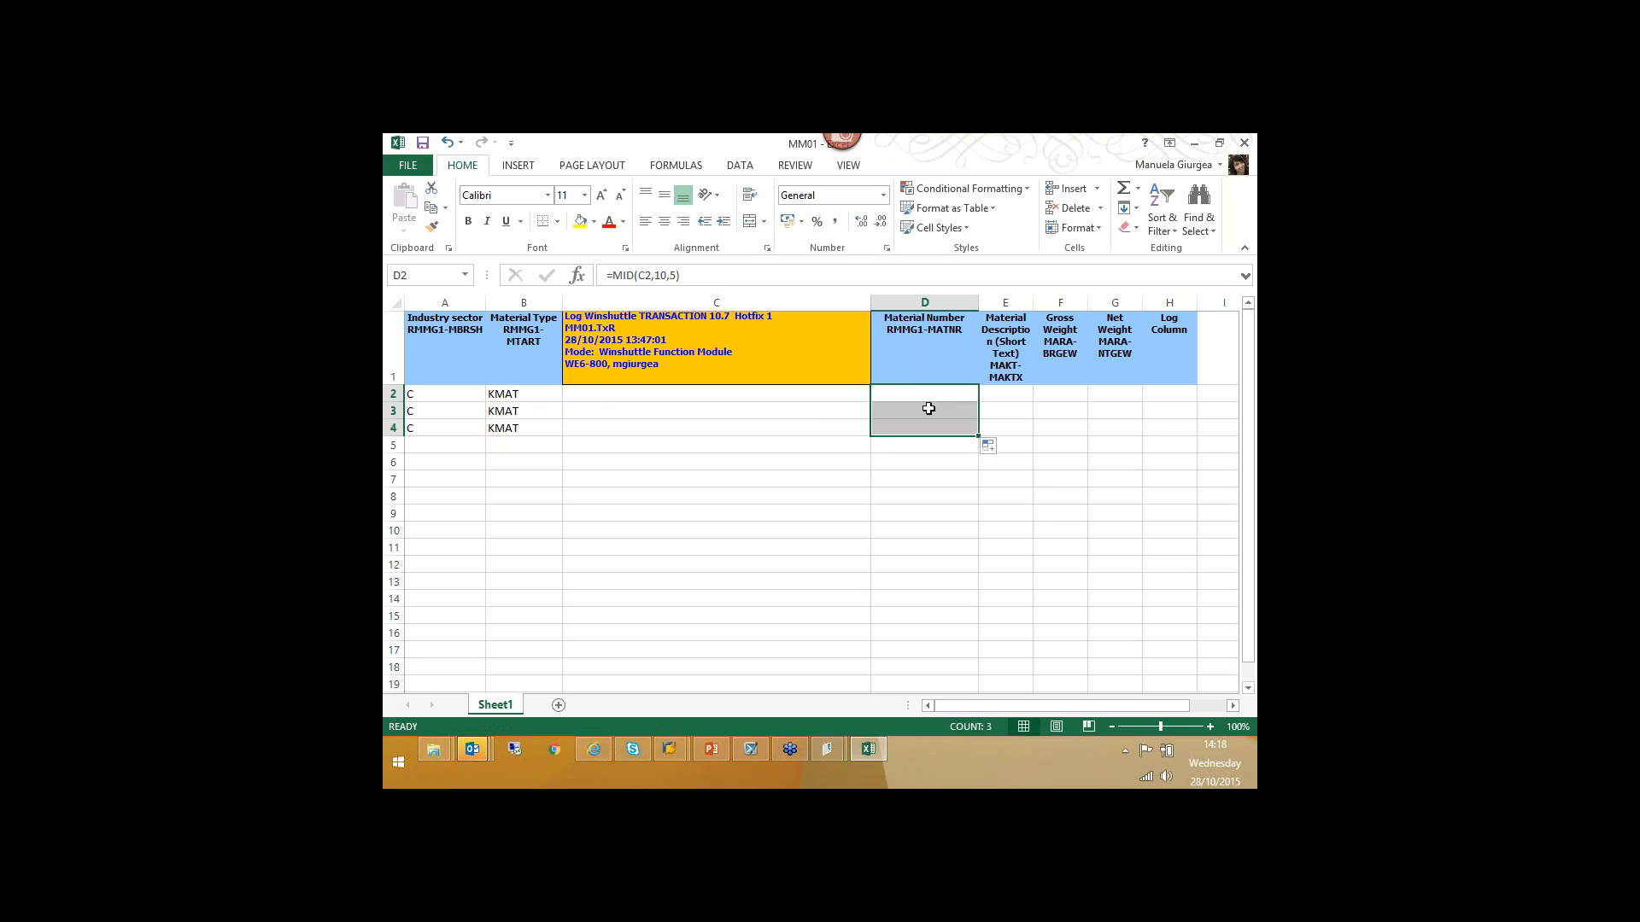
pyautogui.click(926, 408)
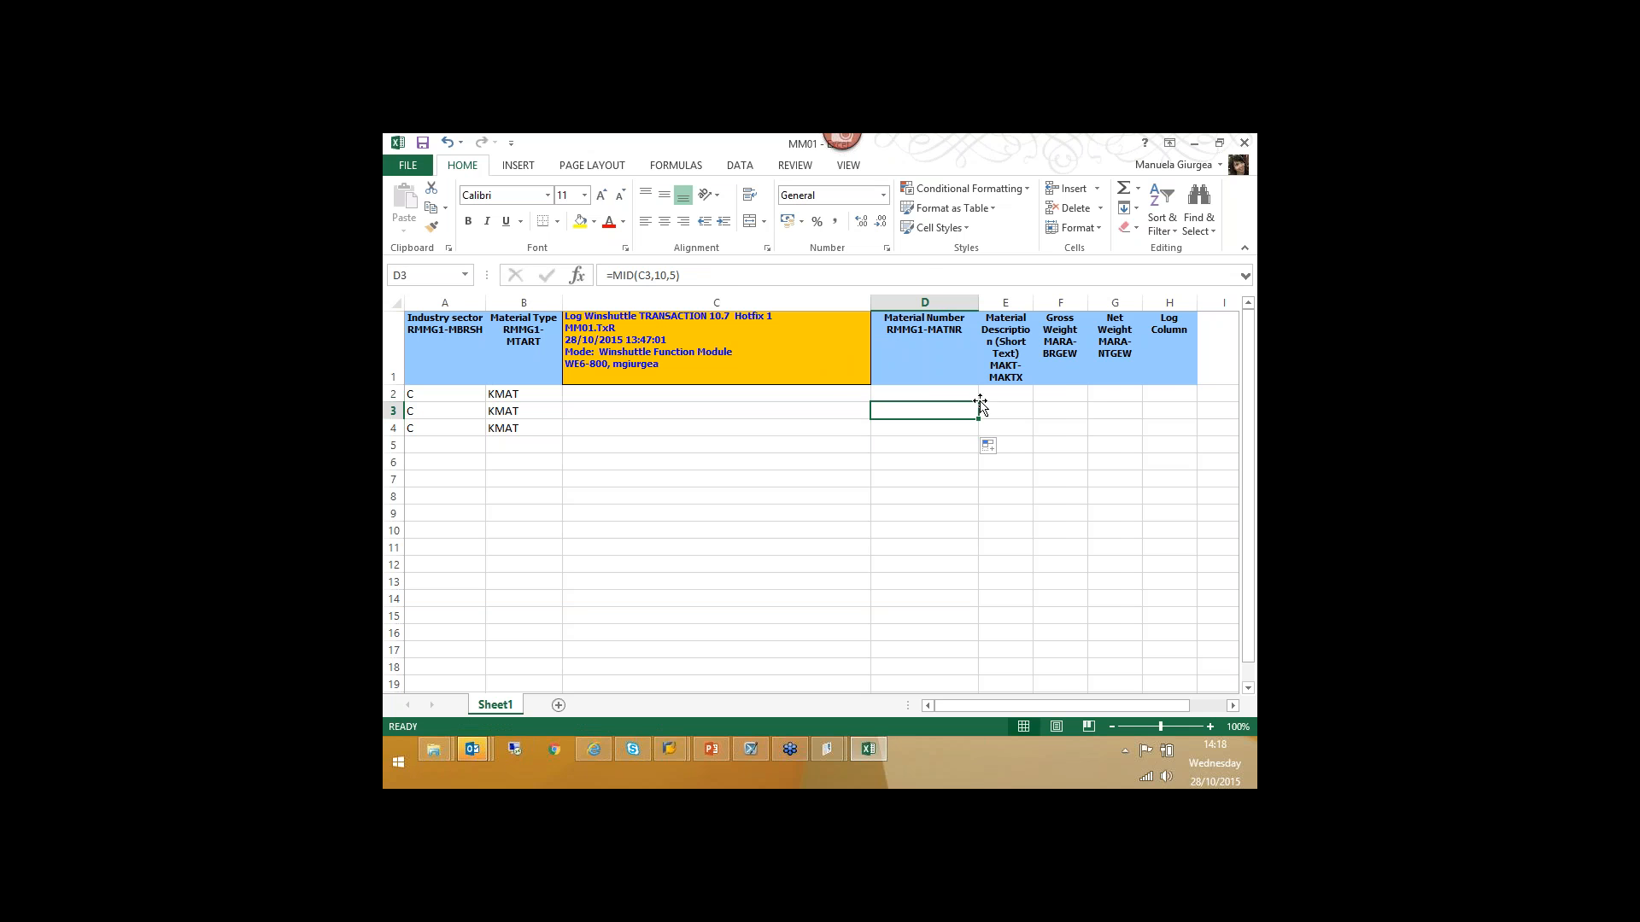
# - Widen column E to give its Material Description header more room
pyautogui.click(1021, 389)
pyautogui.moveTo(1033, 302); pyautogui.dragTo(1079, 302)
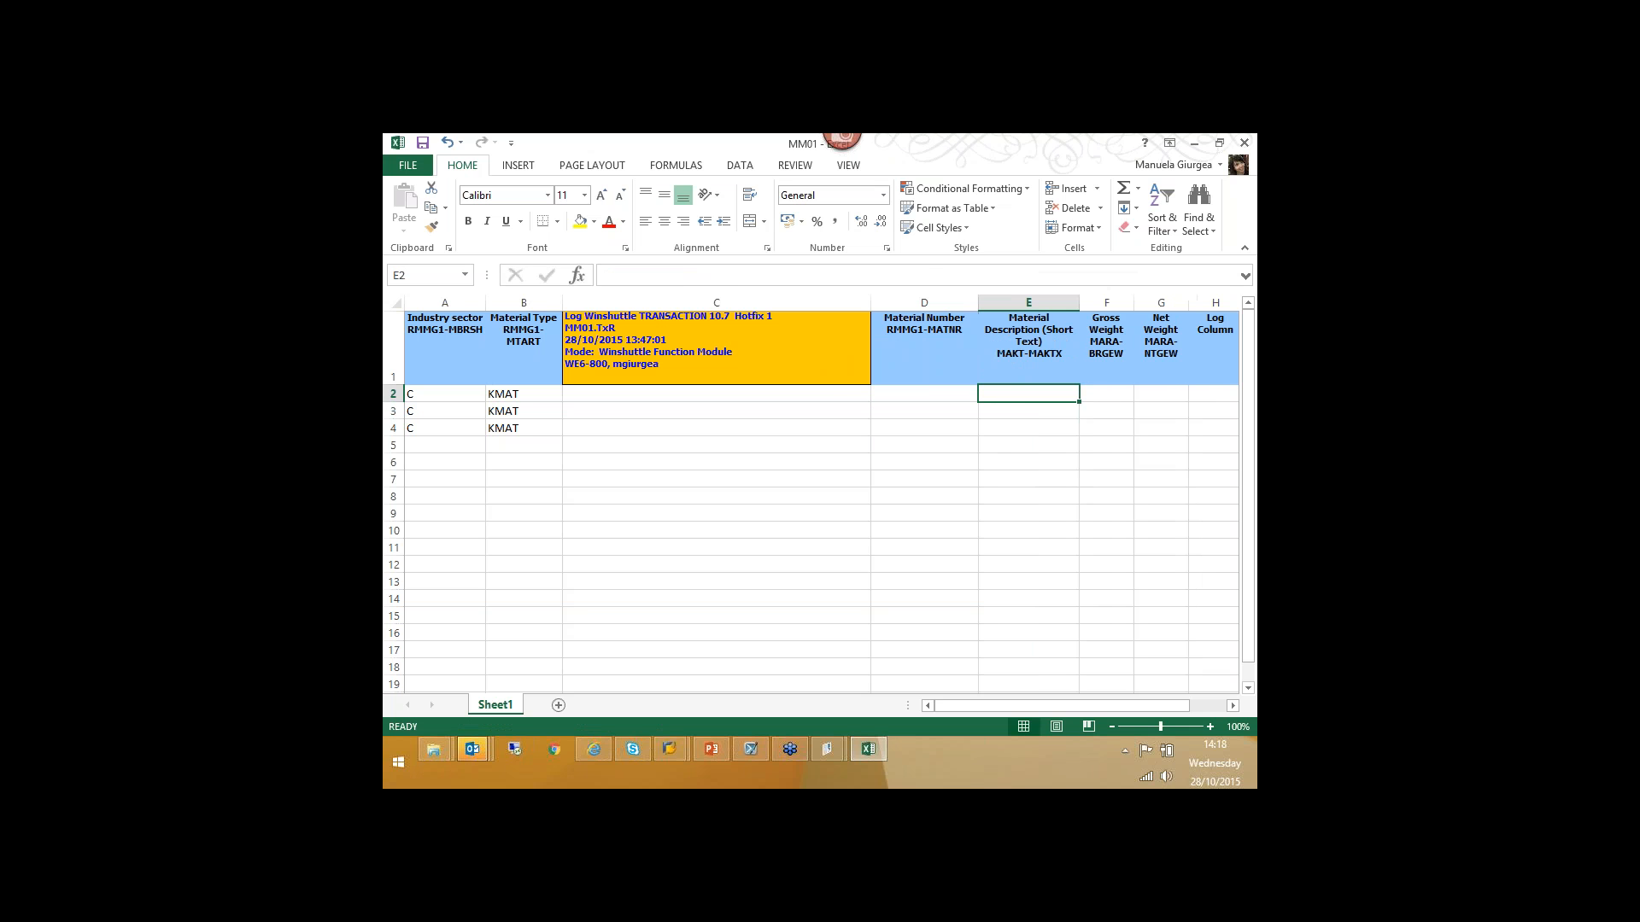
pyautogui.moveTo(1062, 705); pyautogui.dragTo(1103, 706)
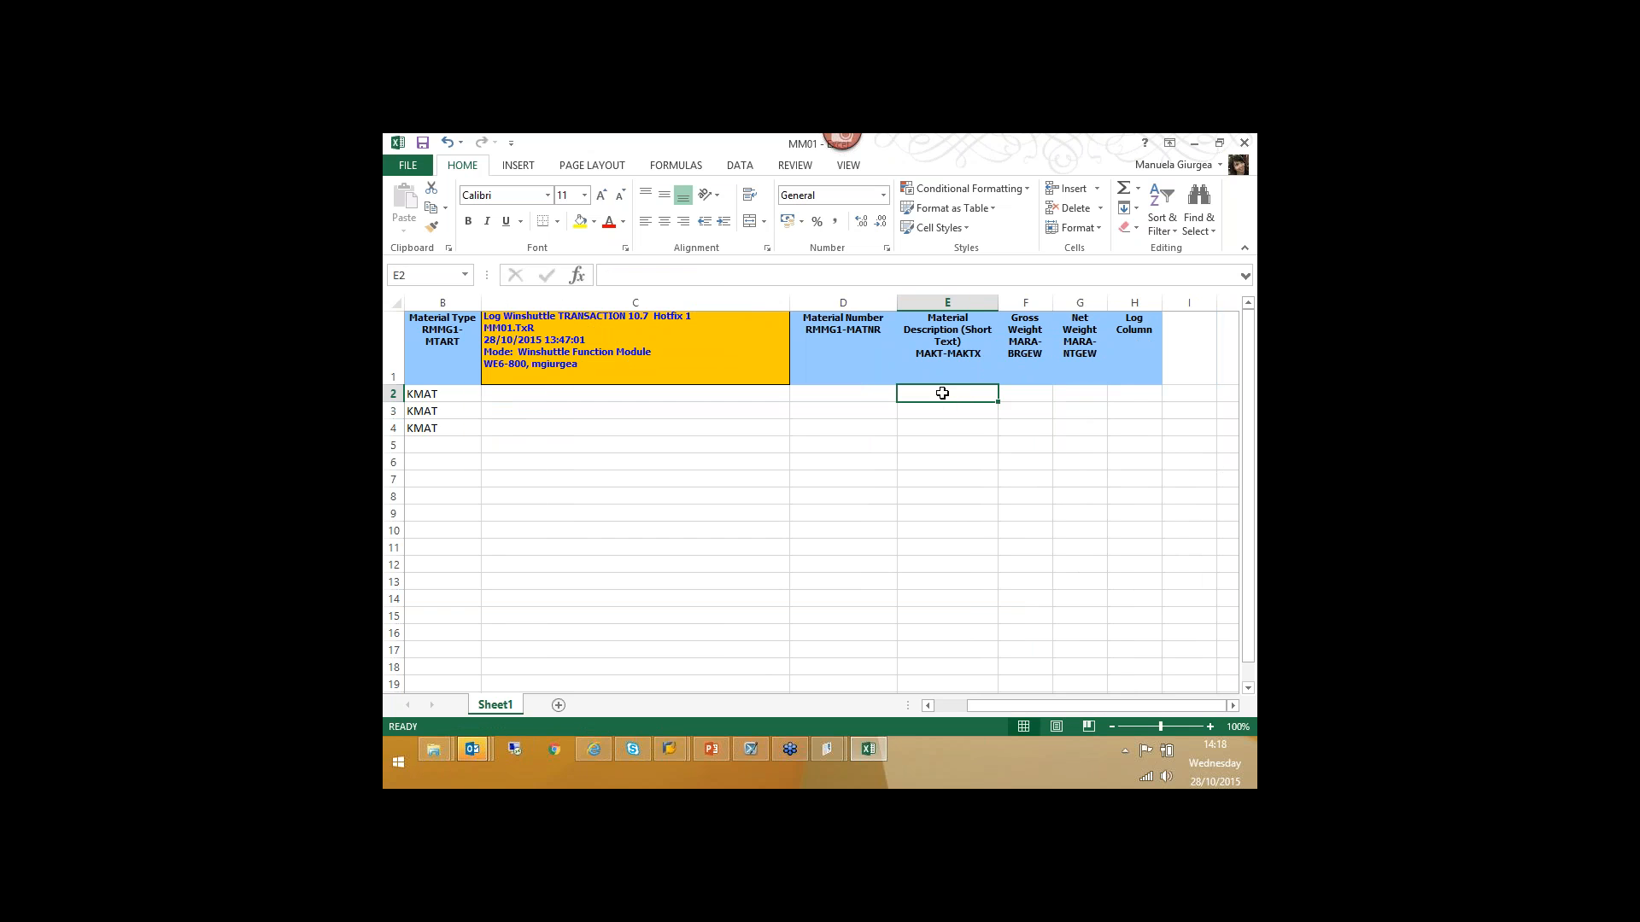
# - Switch to the MM02 script in Winshuttle TRANSACTION and copy the Skip Field Indicator from the application default options
pyautogui.click(830, 752)
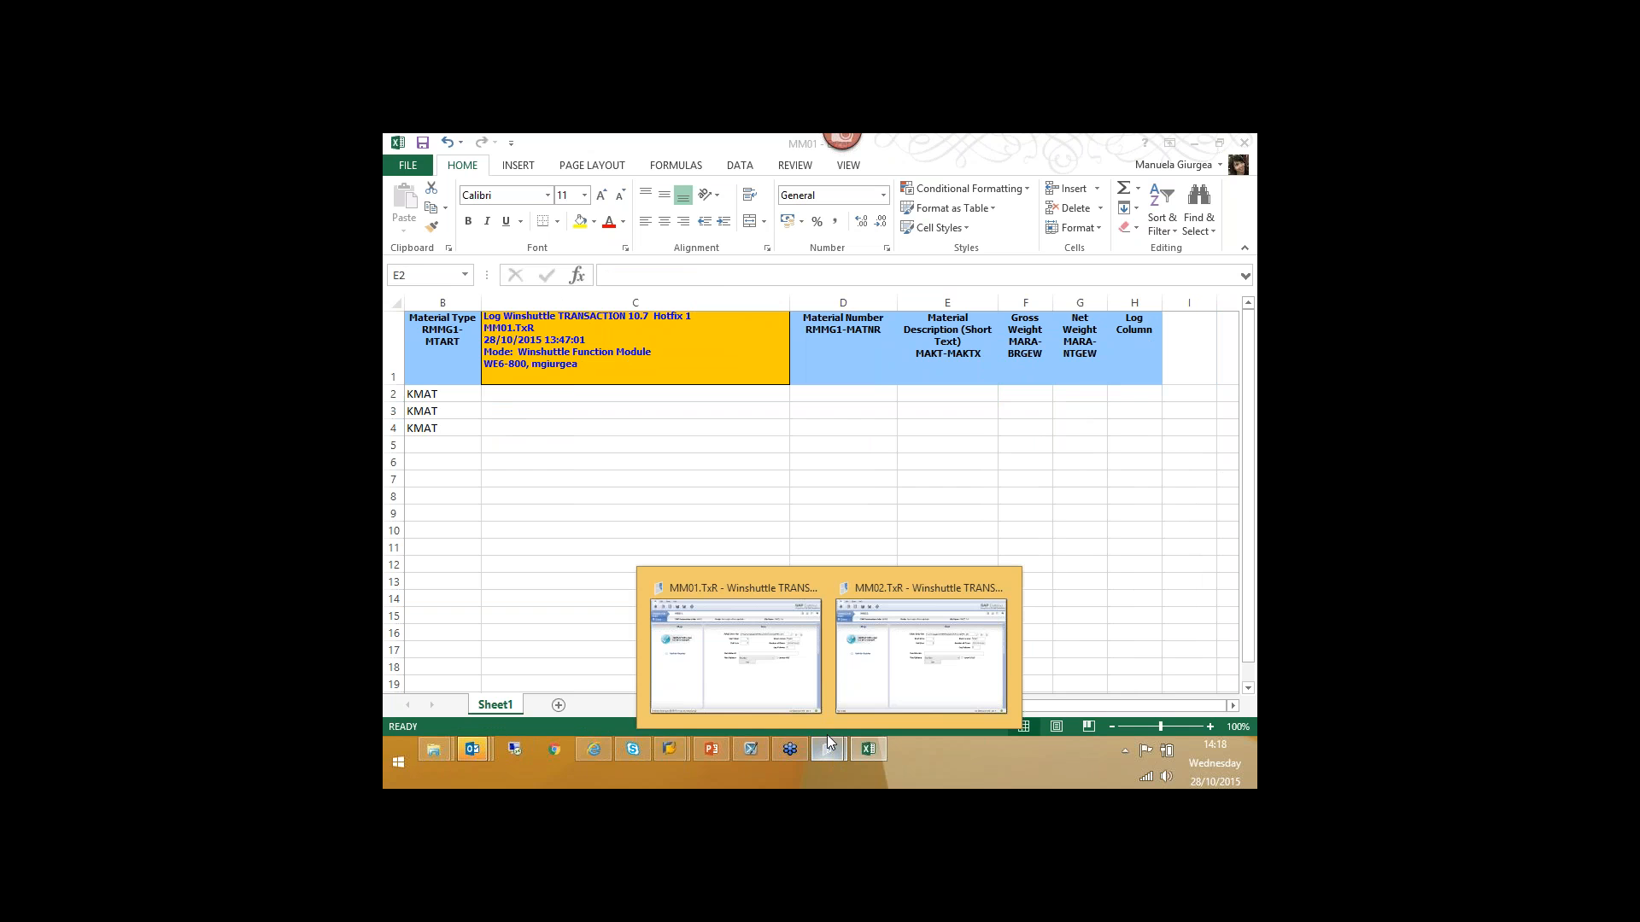
pyautogui.click(873, 666)
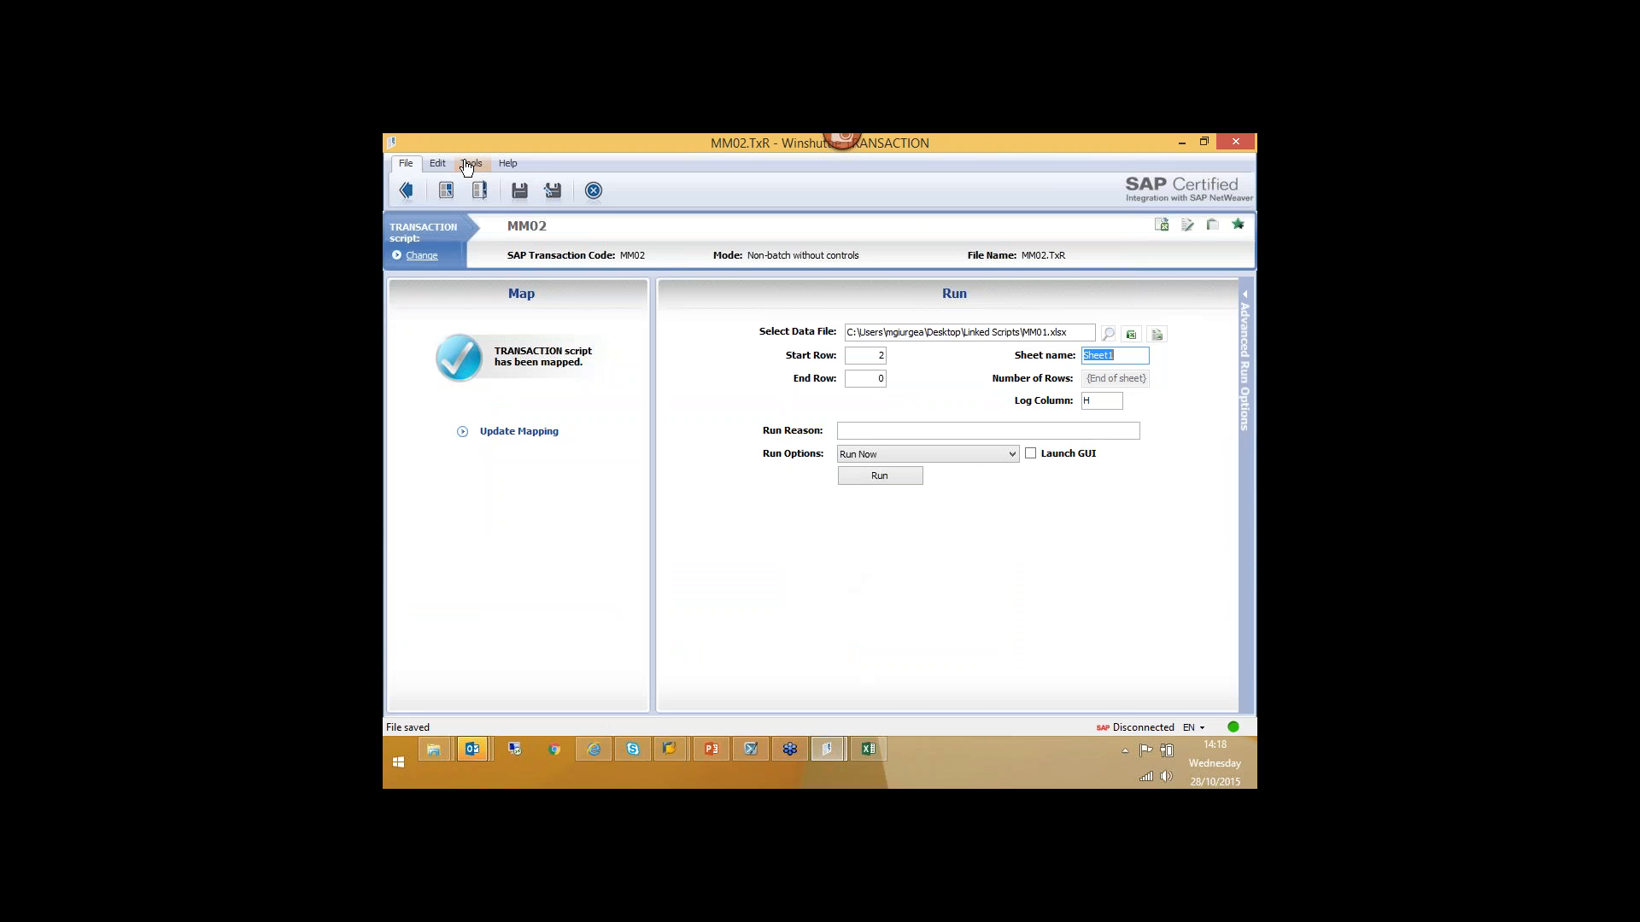
pyautogui.click(469, 164)
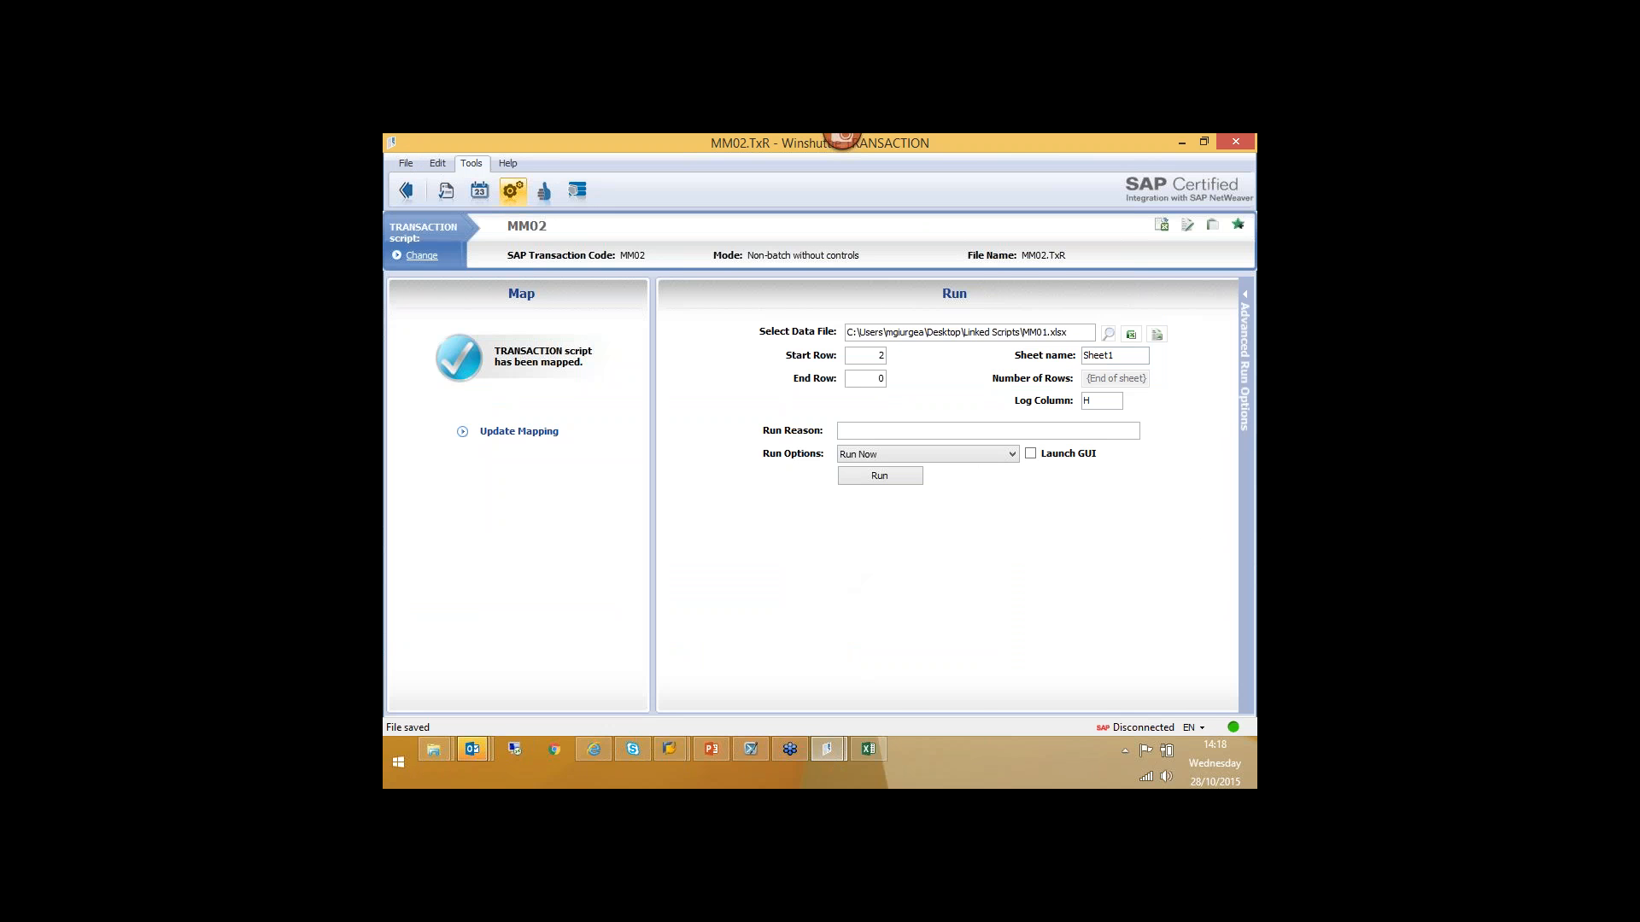
pyautogui.click(512, 190)
pyautogui.click(847, 603)
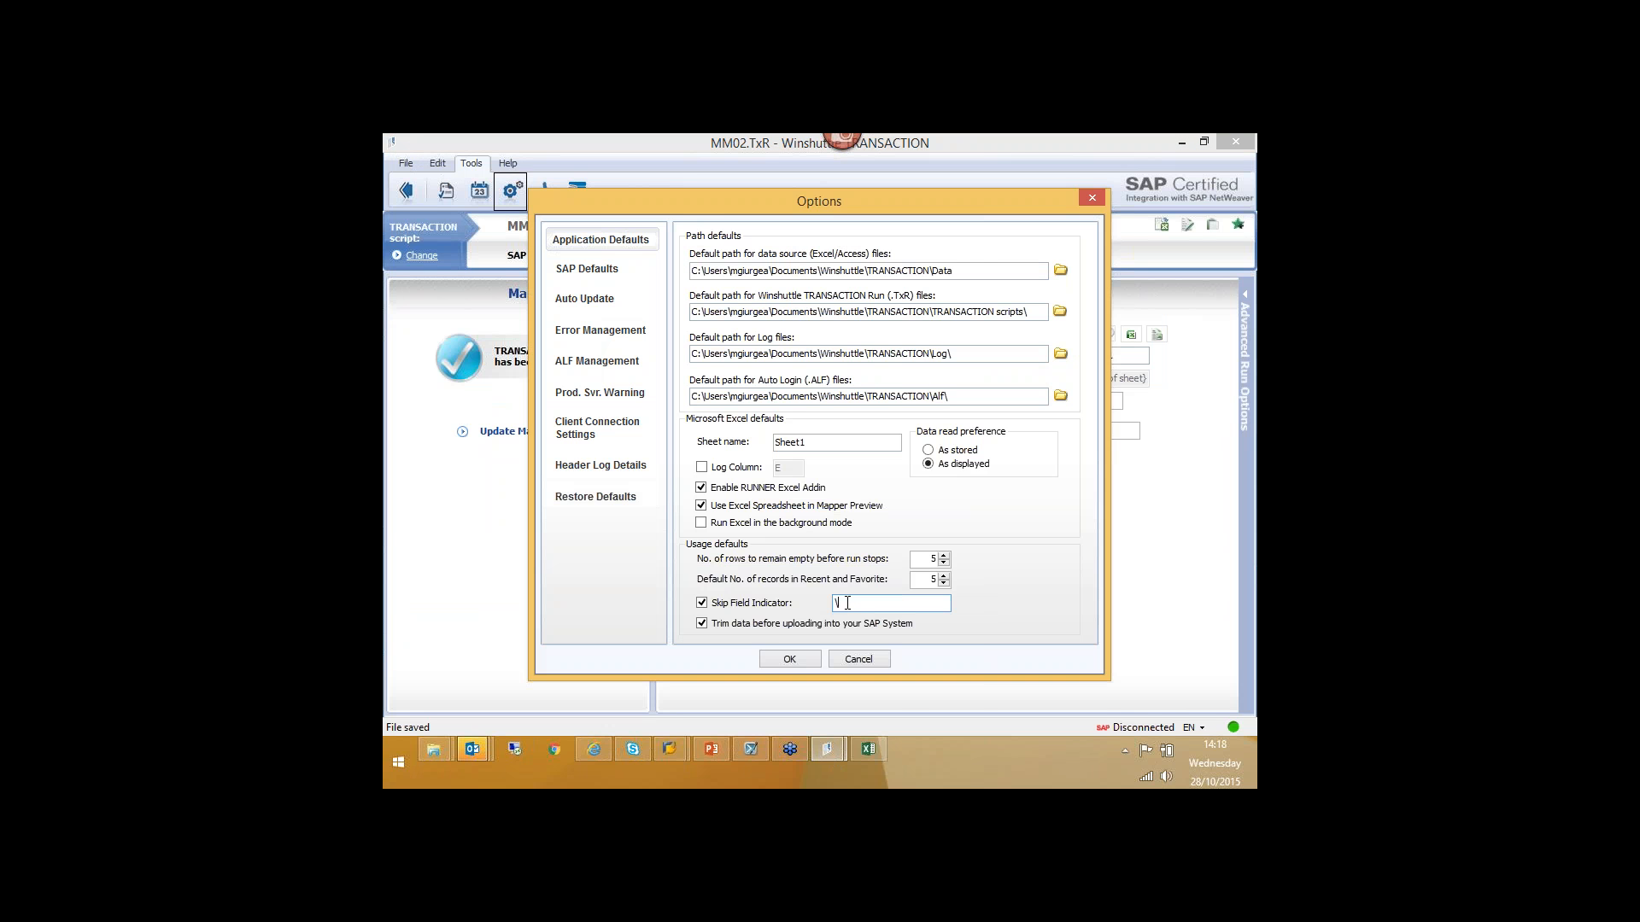
pyautogui.moveTo(848, 603); pyautogui.dragTo(833, 605)
pyautogui.hotkey('ctrl', 'c')
pyautogui.click(849, 662)
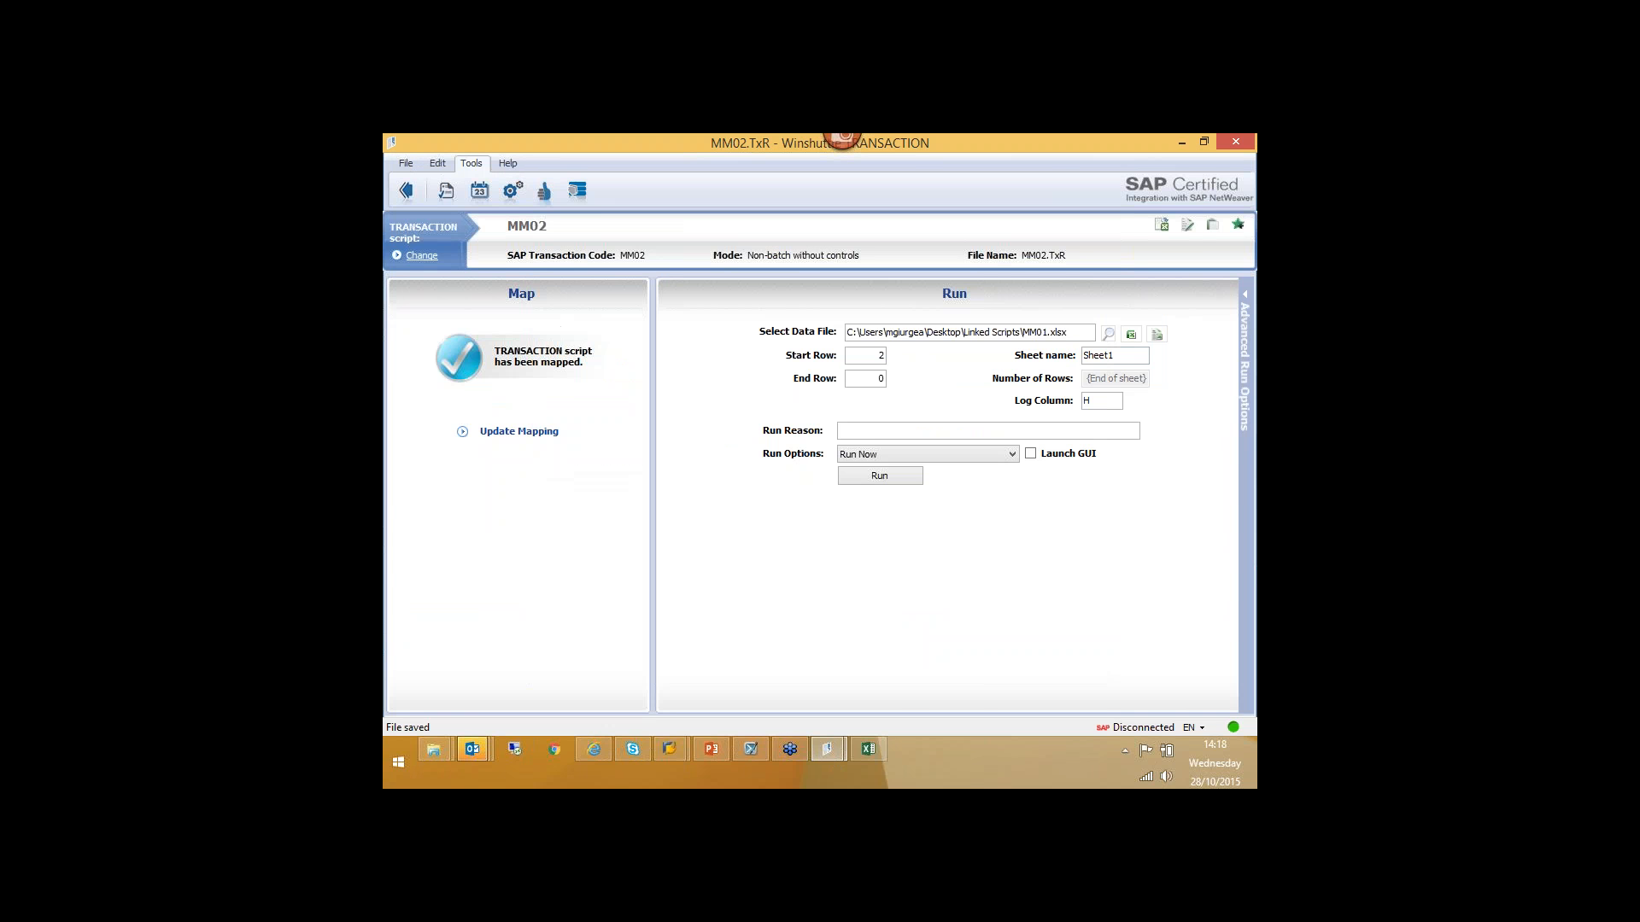
# - Return to the MM01 workbook in Excel and paste the skip indicator \ into Material Description cells E2 to E4
pyautogui.click(869, 750)
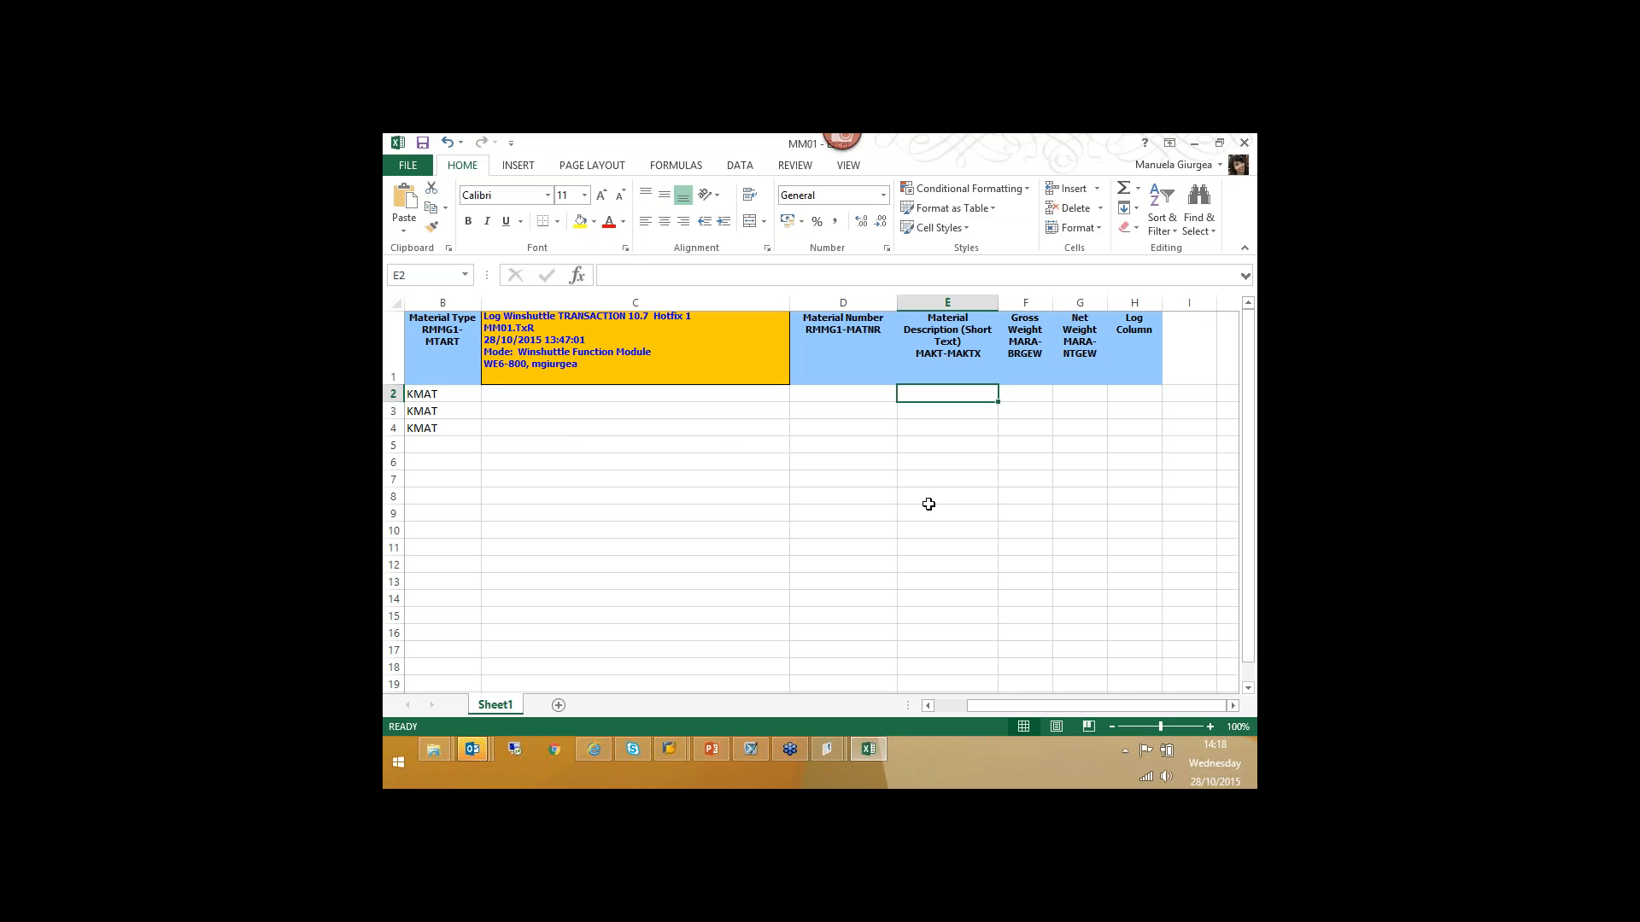
pyautogui.hotkey('ctrl', 'v')
pyautogui.click(927, 417)
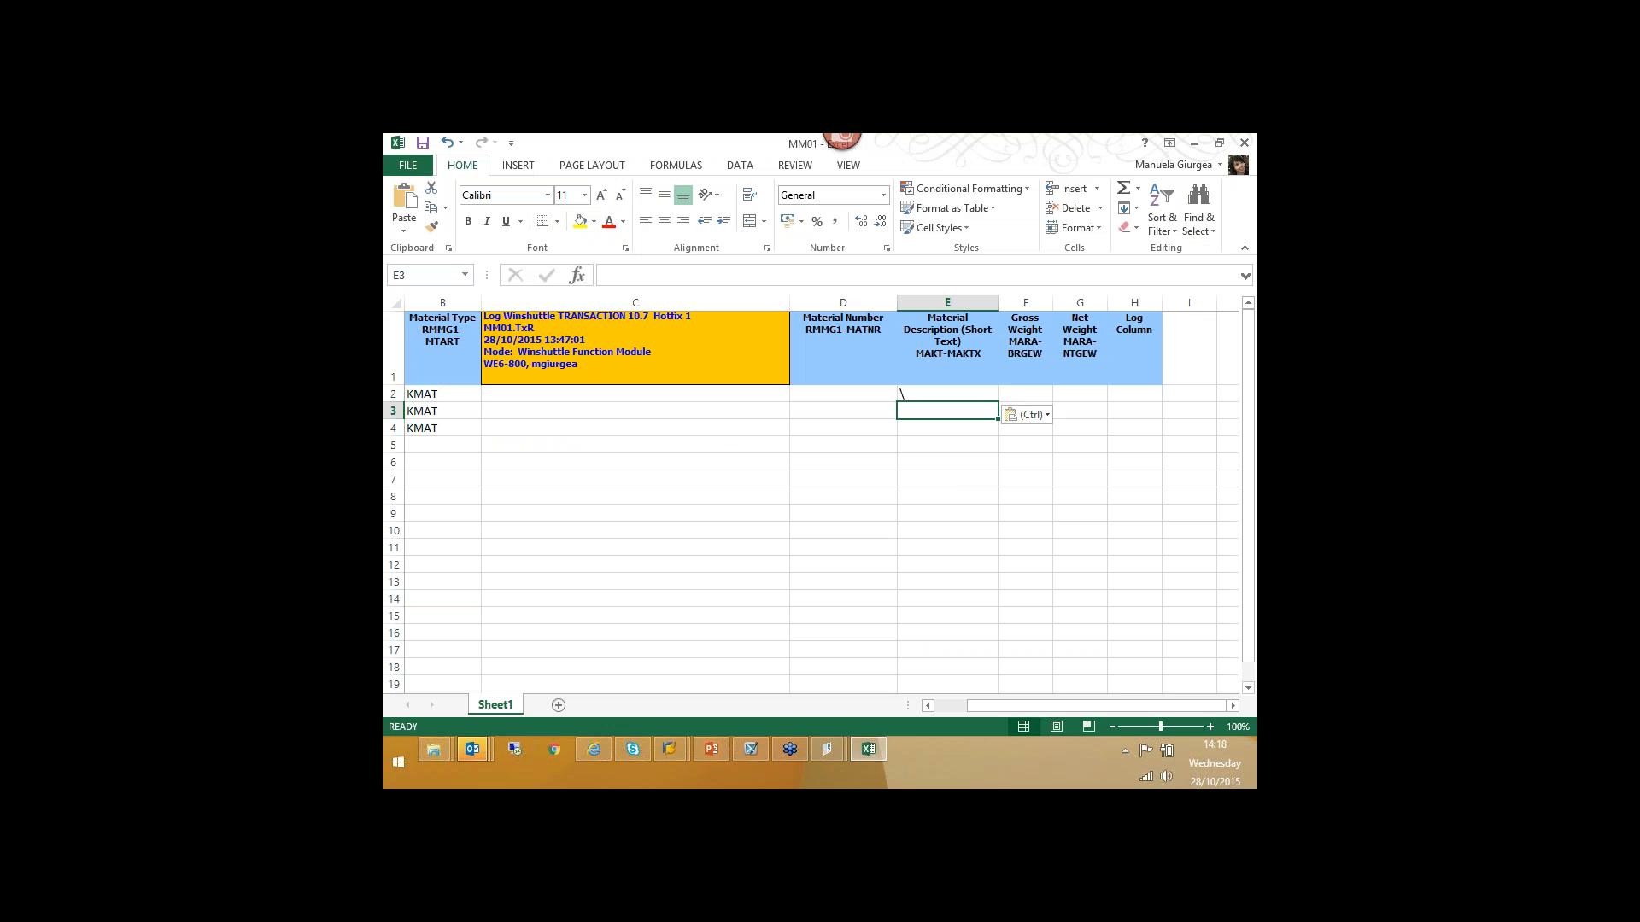
pyautogui.hotkey('ctrl', 'v')
pyautogui.press('Down')
pyautogui.hotkey('ctrl', 'v')
pyautogui.click(944, 480)
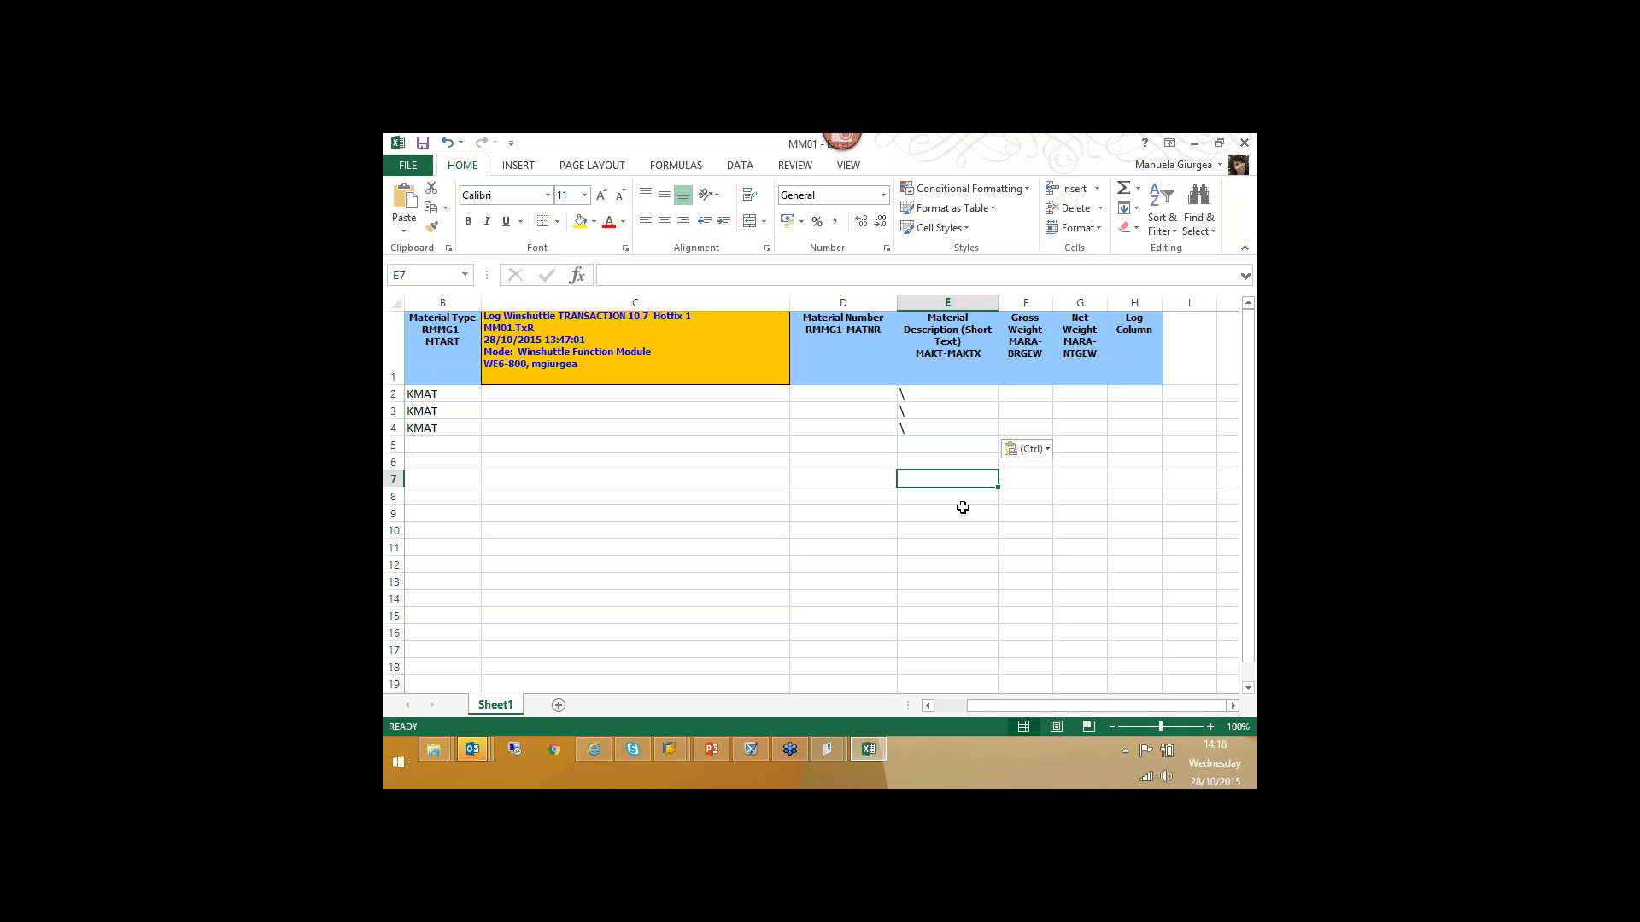
# - Enter the gross weights 80, 67 and 23 in cells F2 to F4
pyautogui.click(1037, 394)
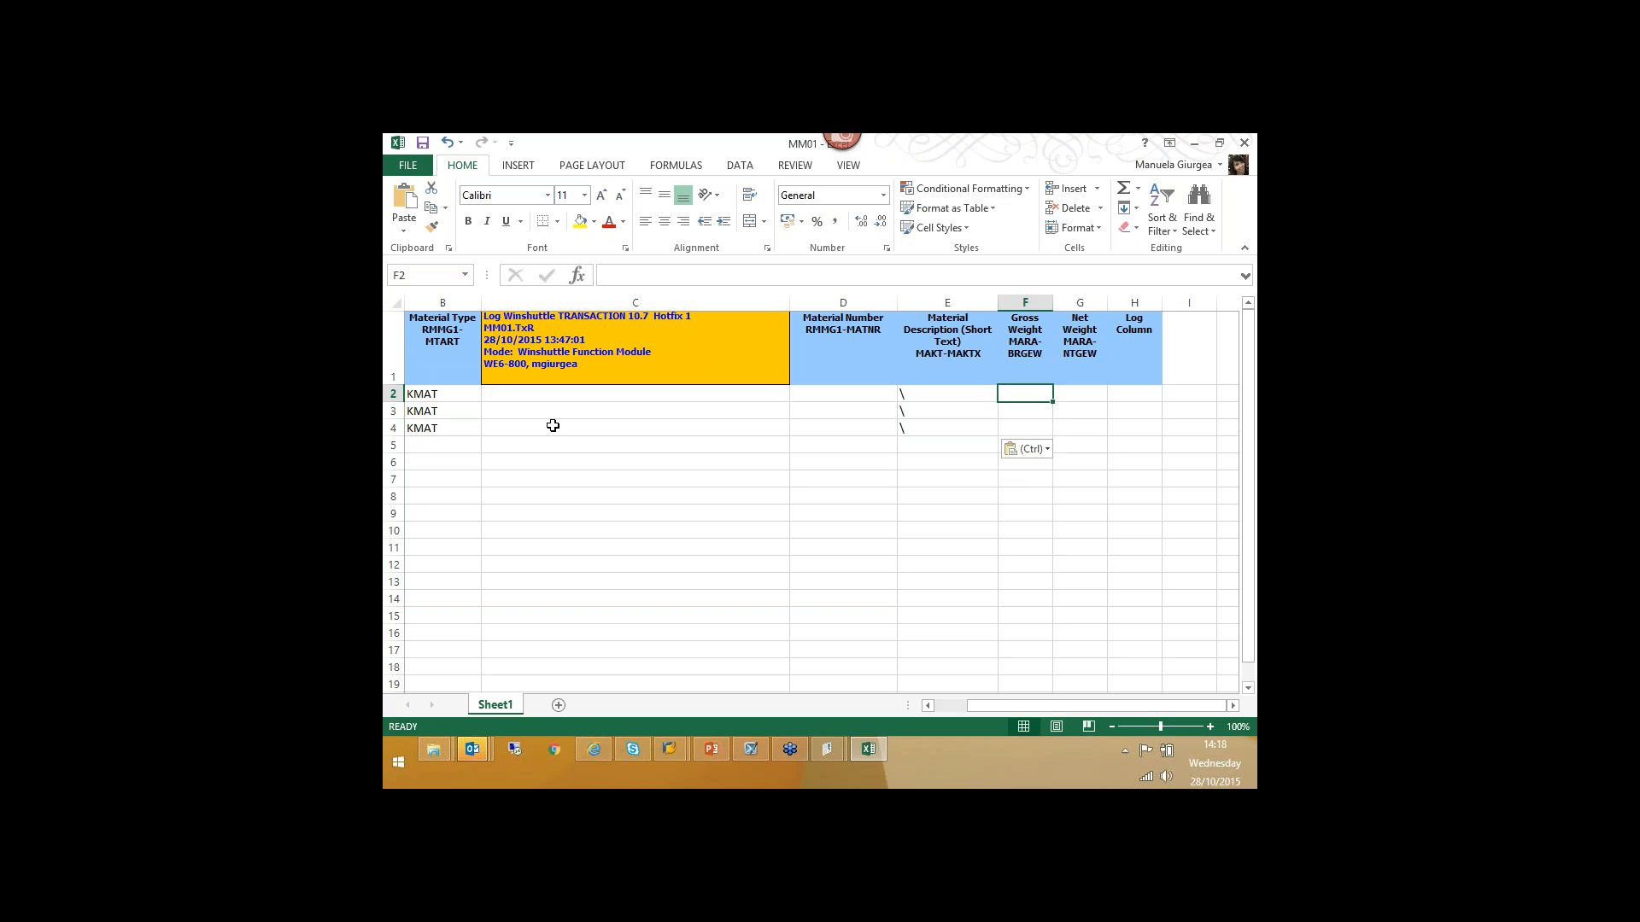
pyautogui.write('80')
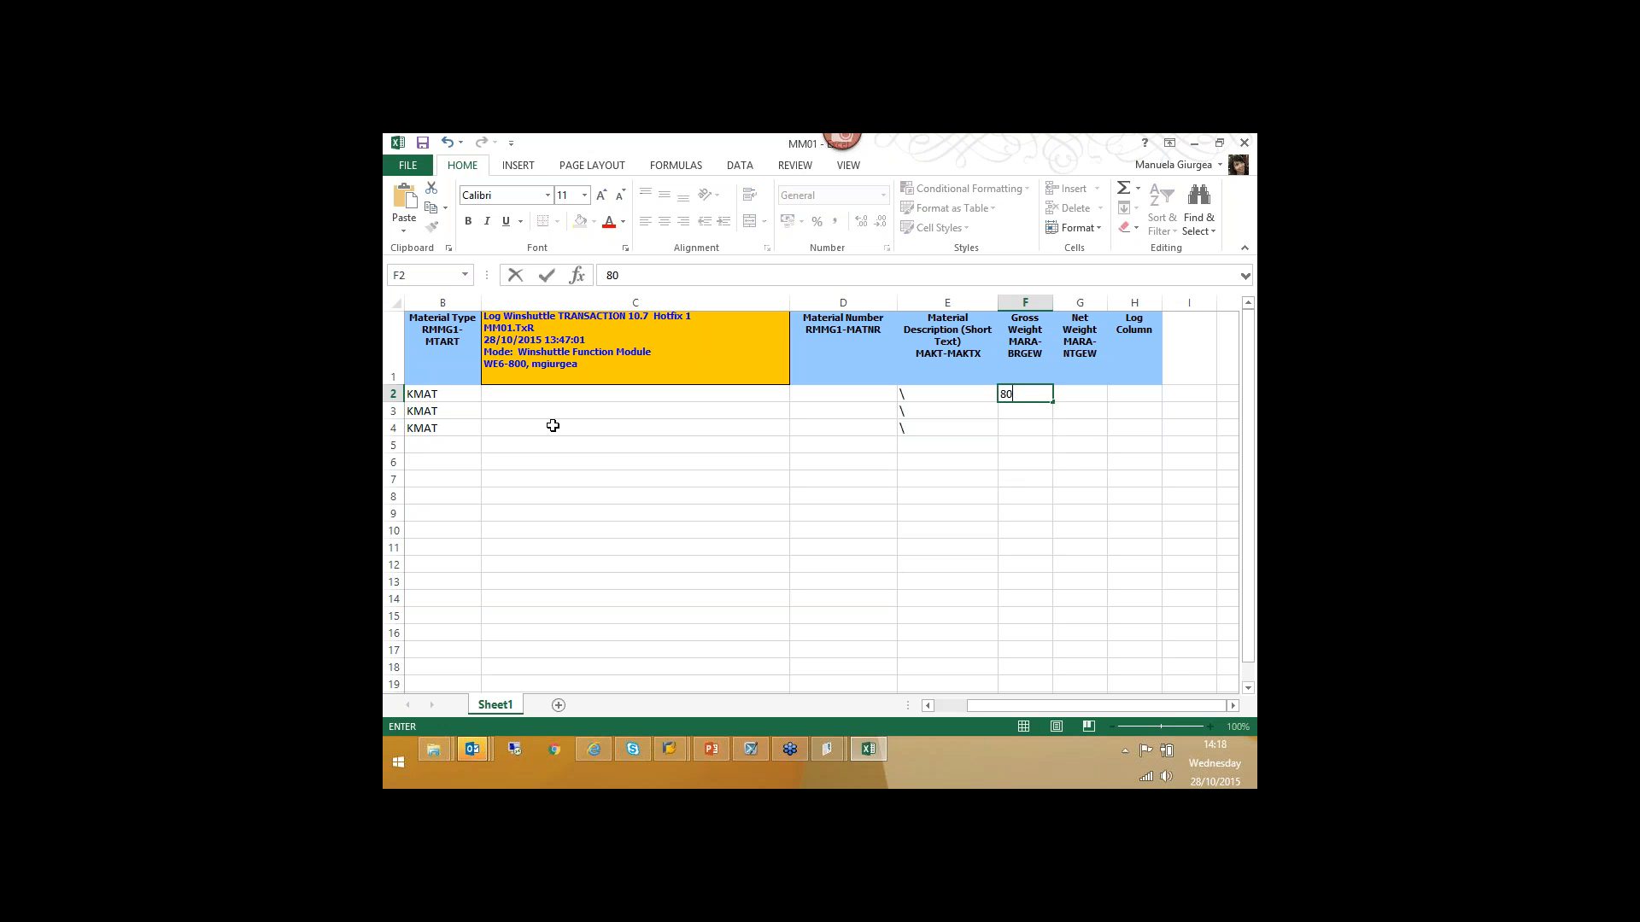
pyautogui.click(1049, 478)
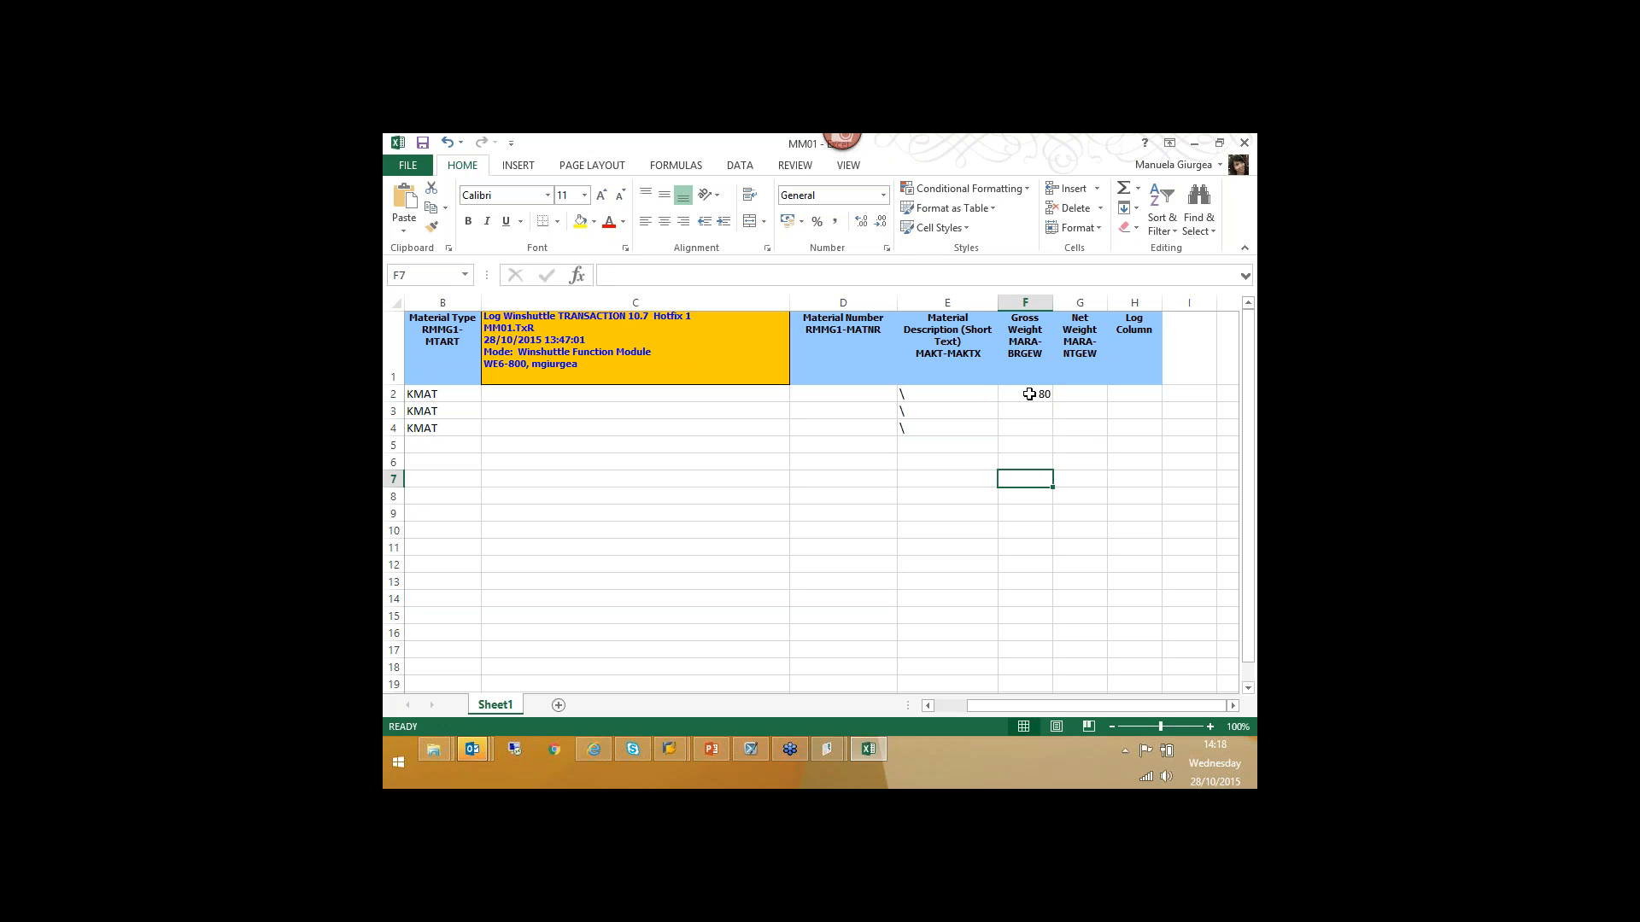
pyautogui.click(1043, 394)
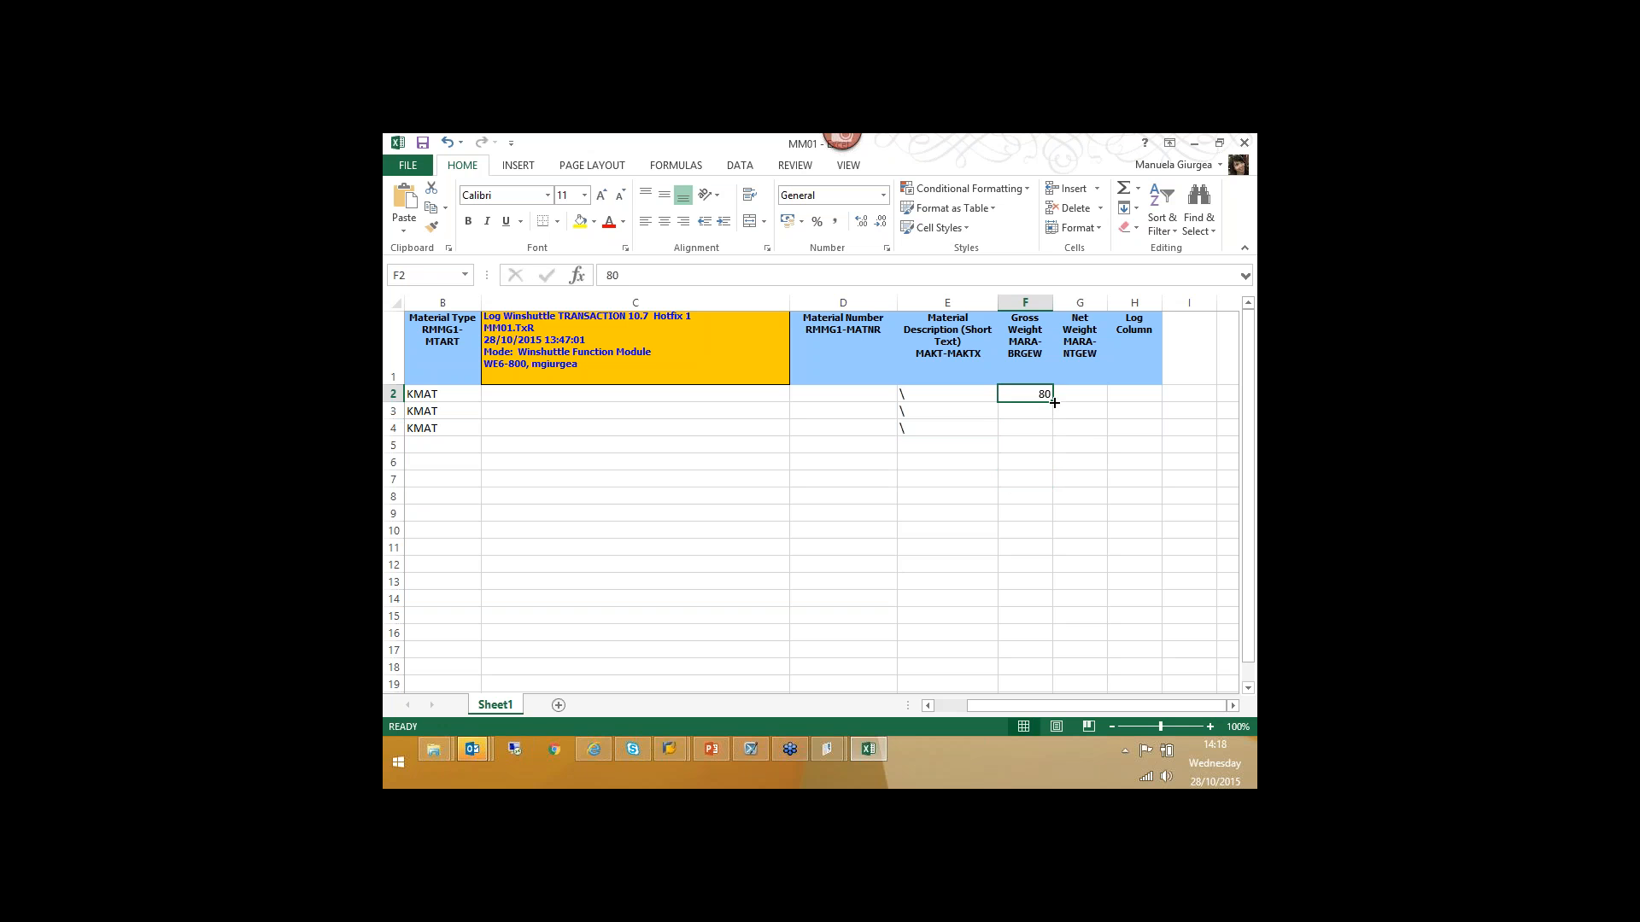
pyautogui.press('Return')
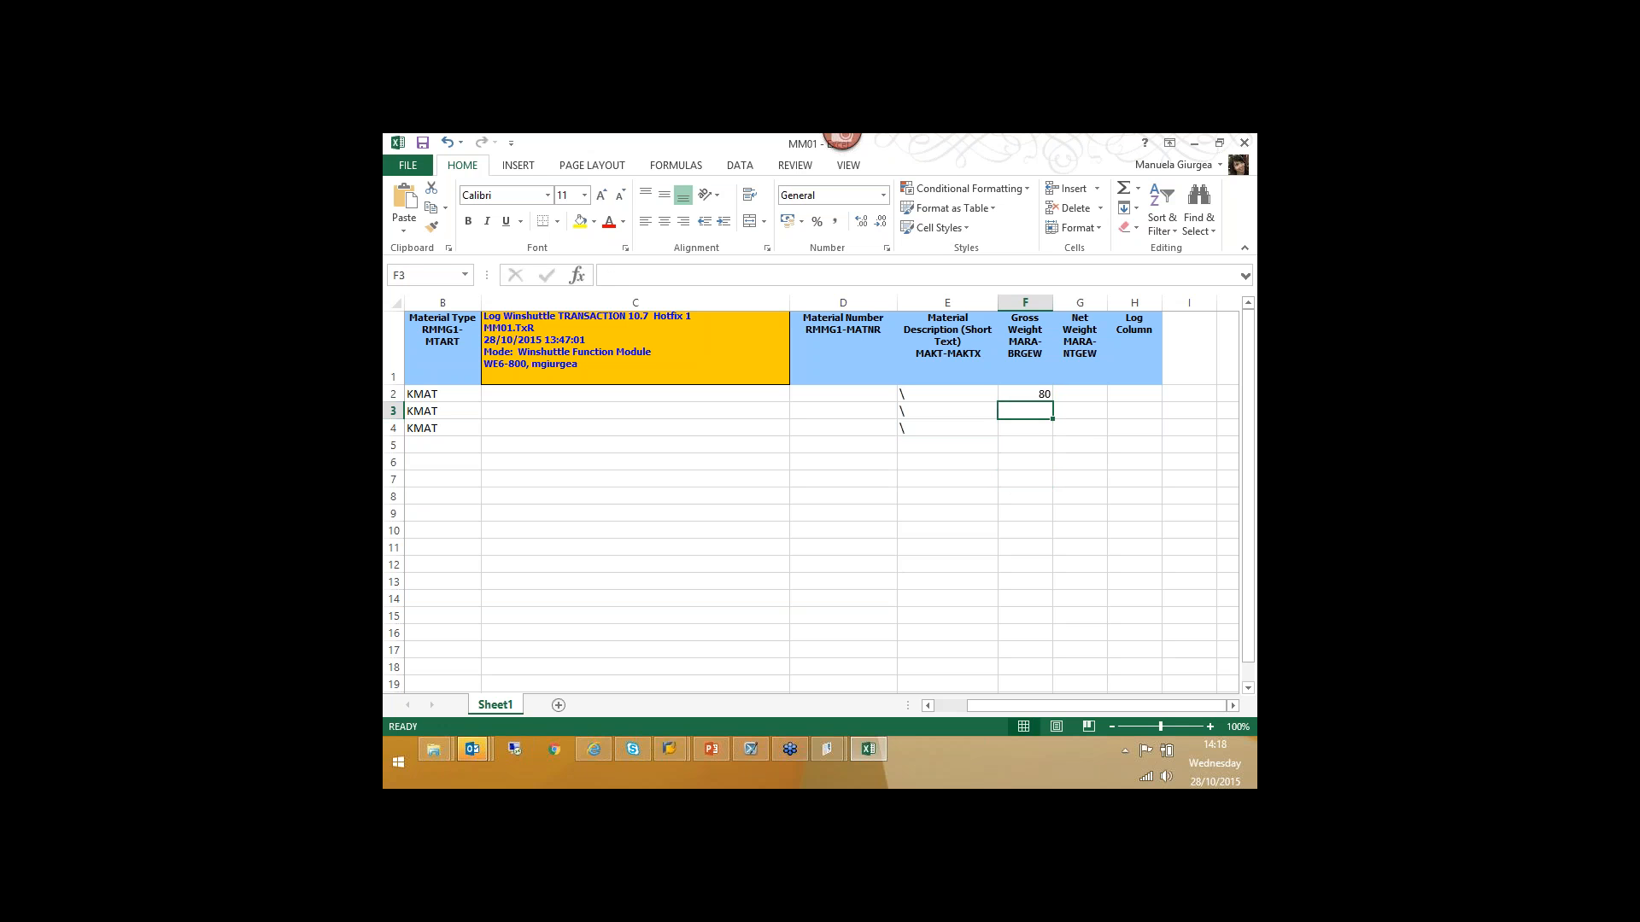
pyautogui.write('67')
pyautogui.press('Return')
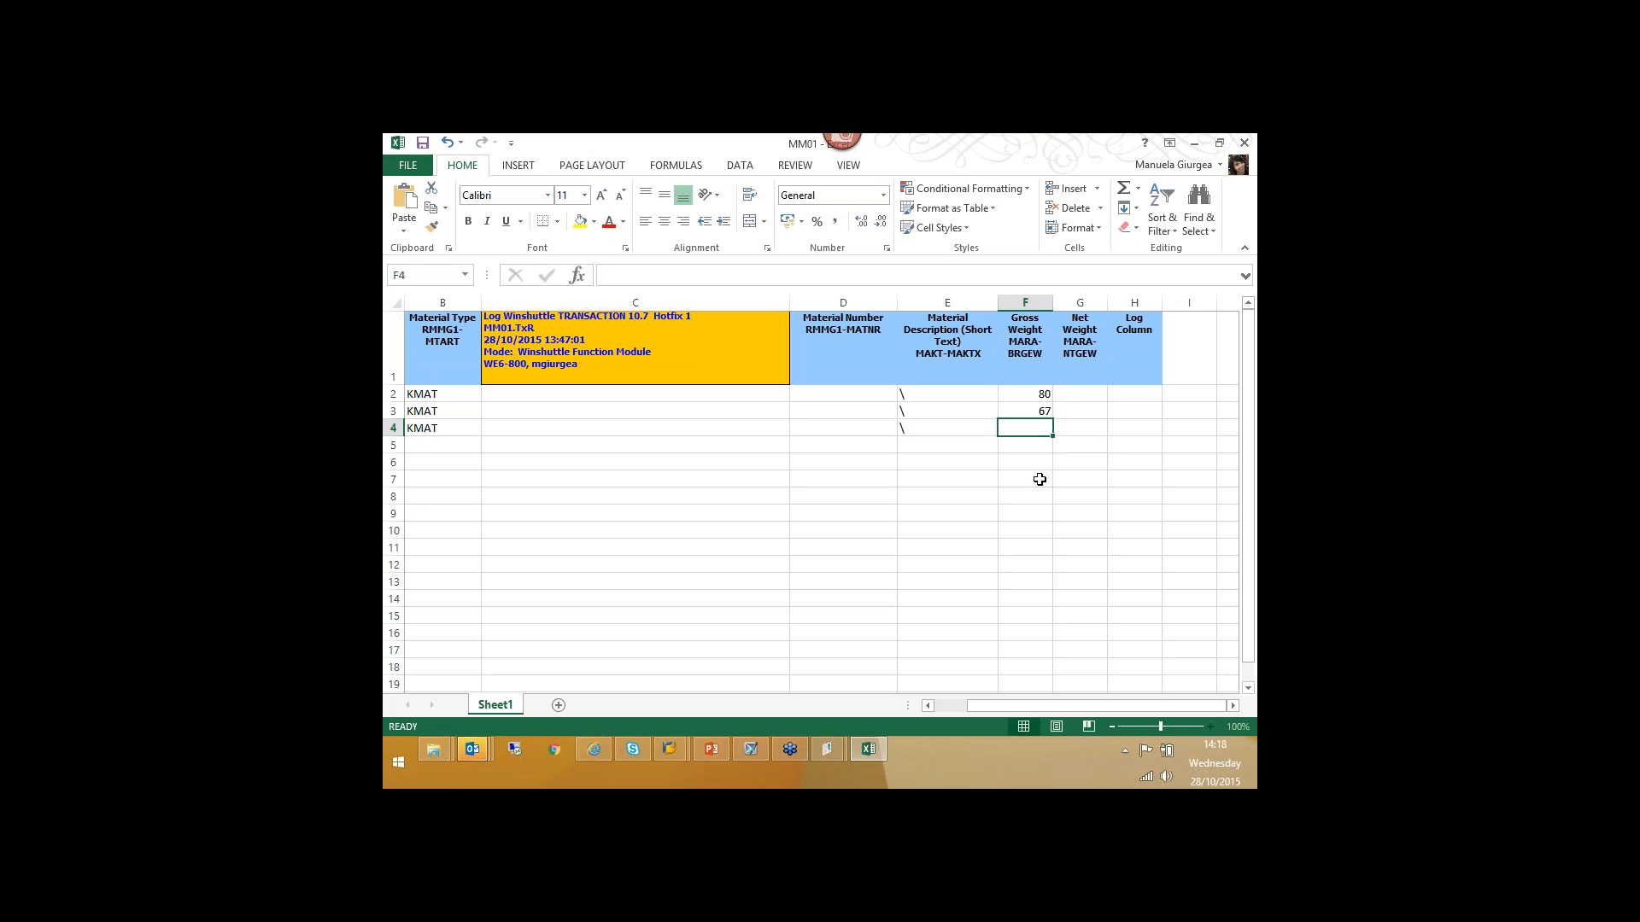
pyautogui.write('23')
# - Enter the net weights 75, 60 and 20 in cells G2 to G4
pyautogui.click(1076, 394)
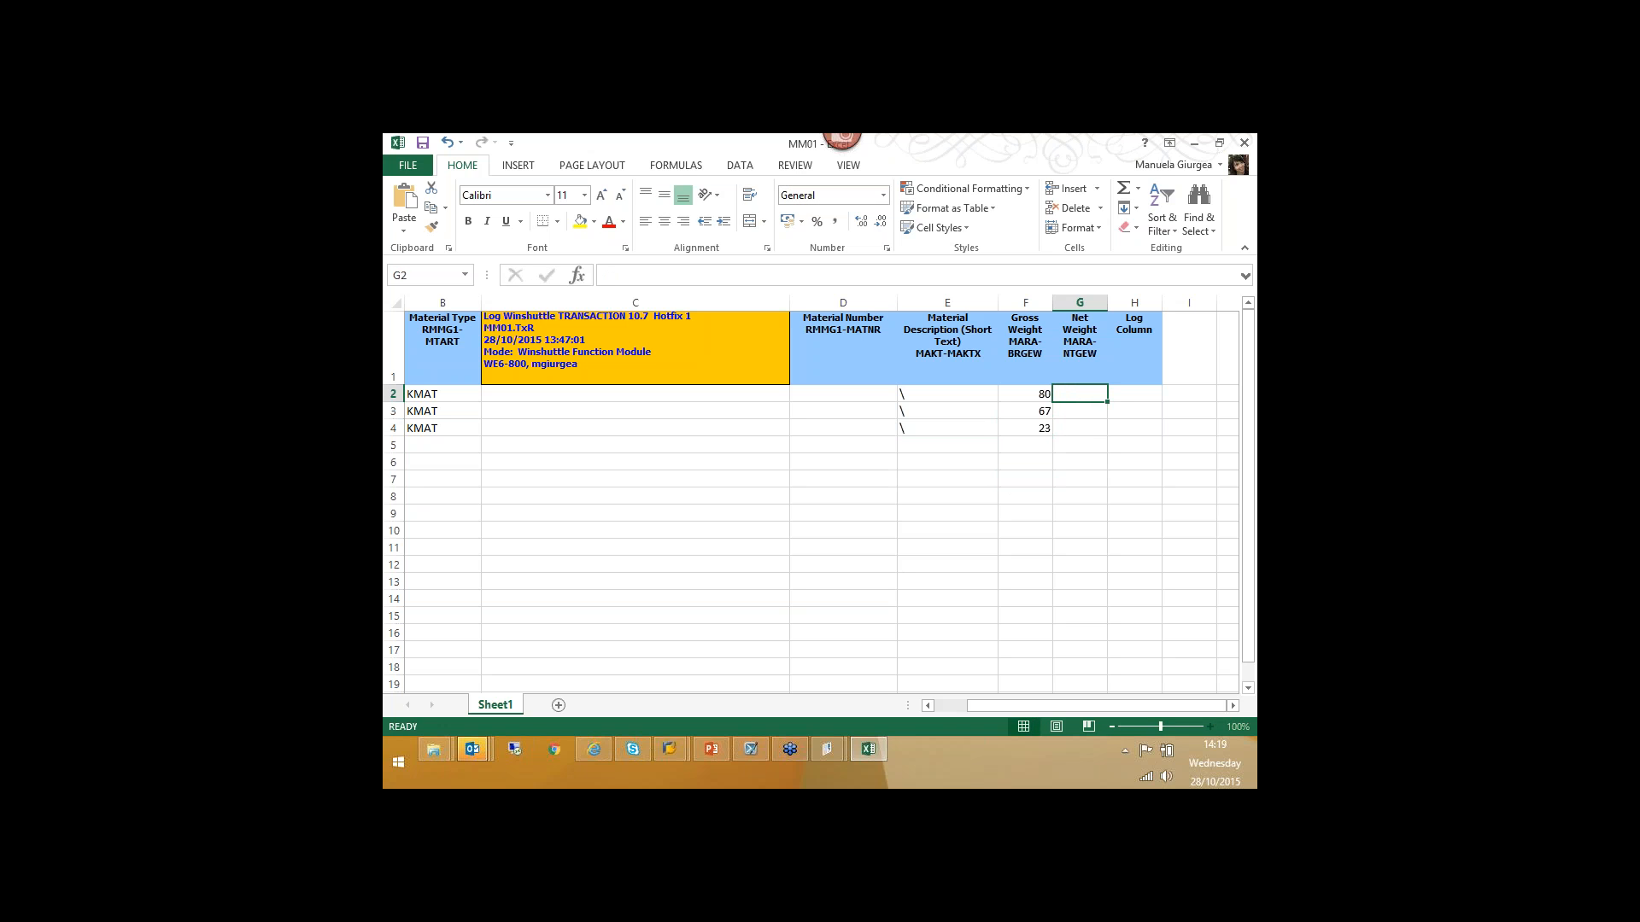
pyautogui.write('75')
pyautogui.click(1068, 411)
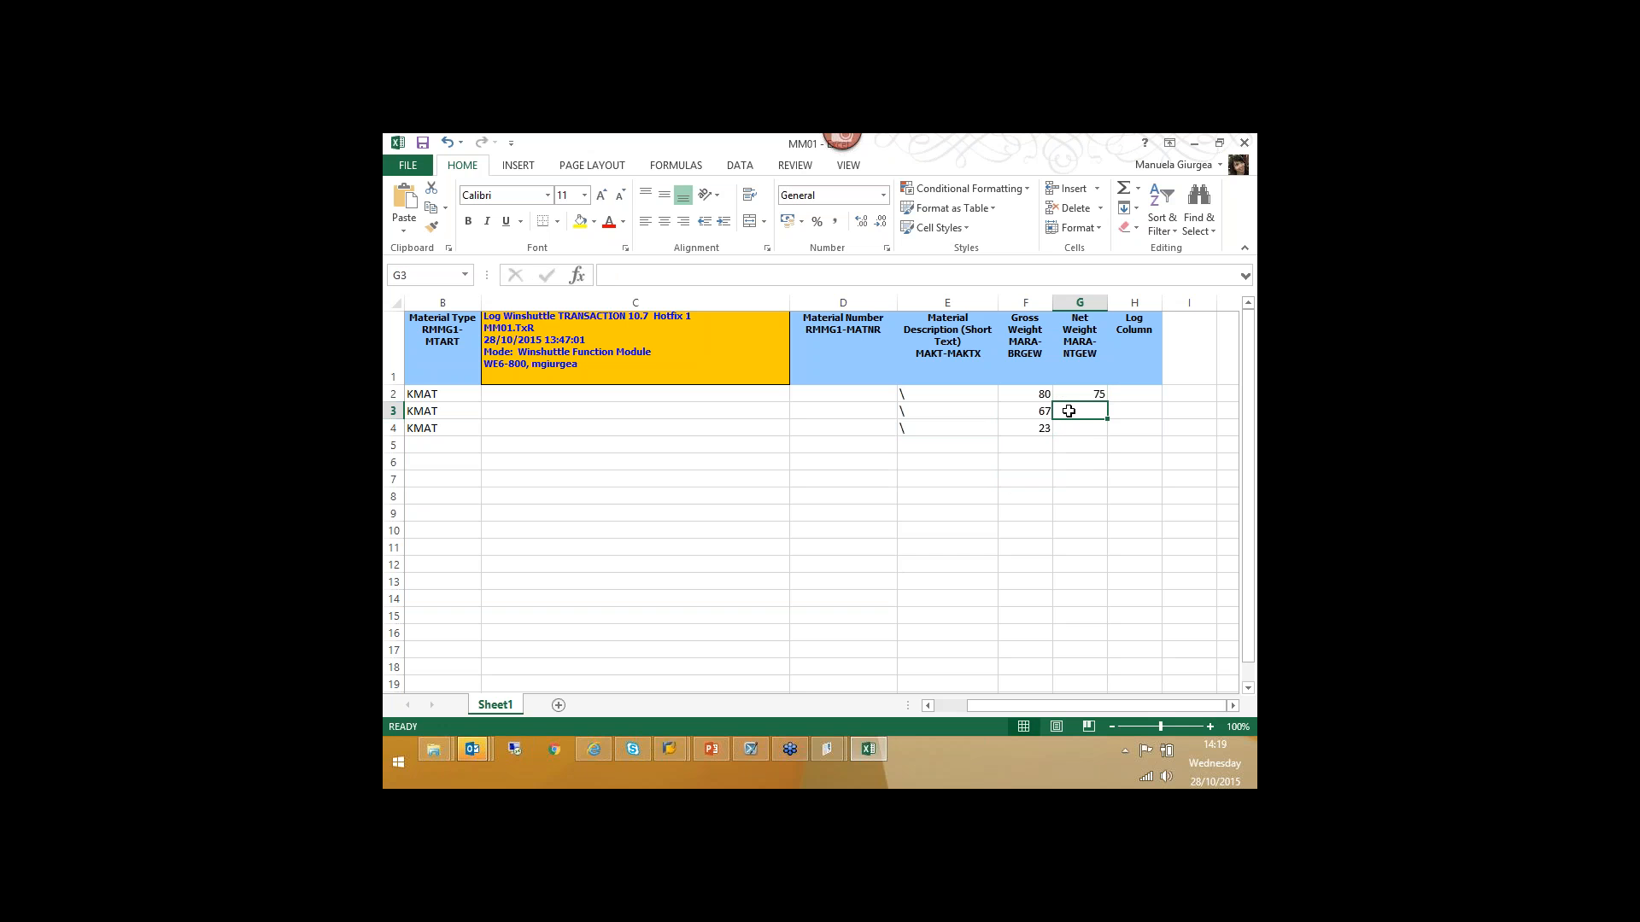
pyautogui.write('60')
pyautogui.press('Return')
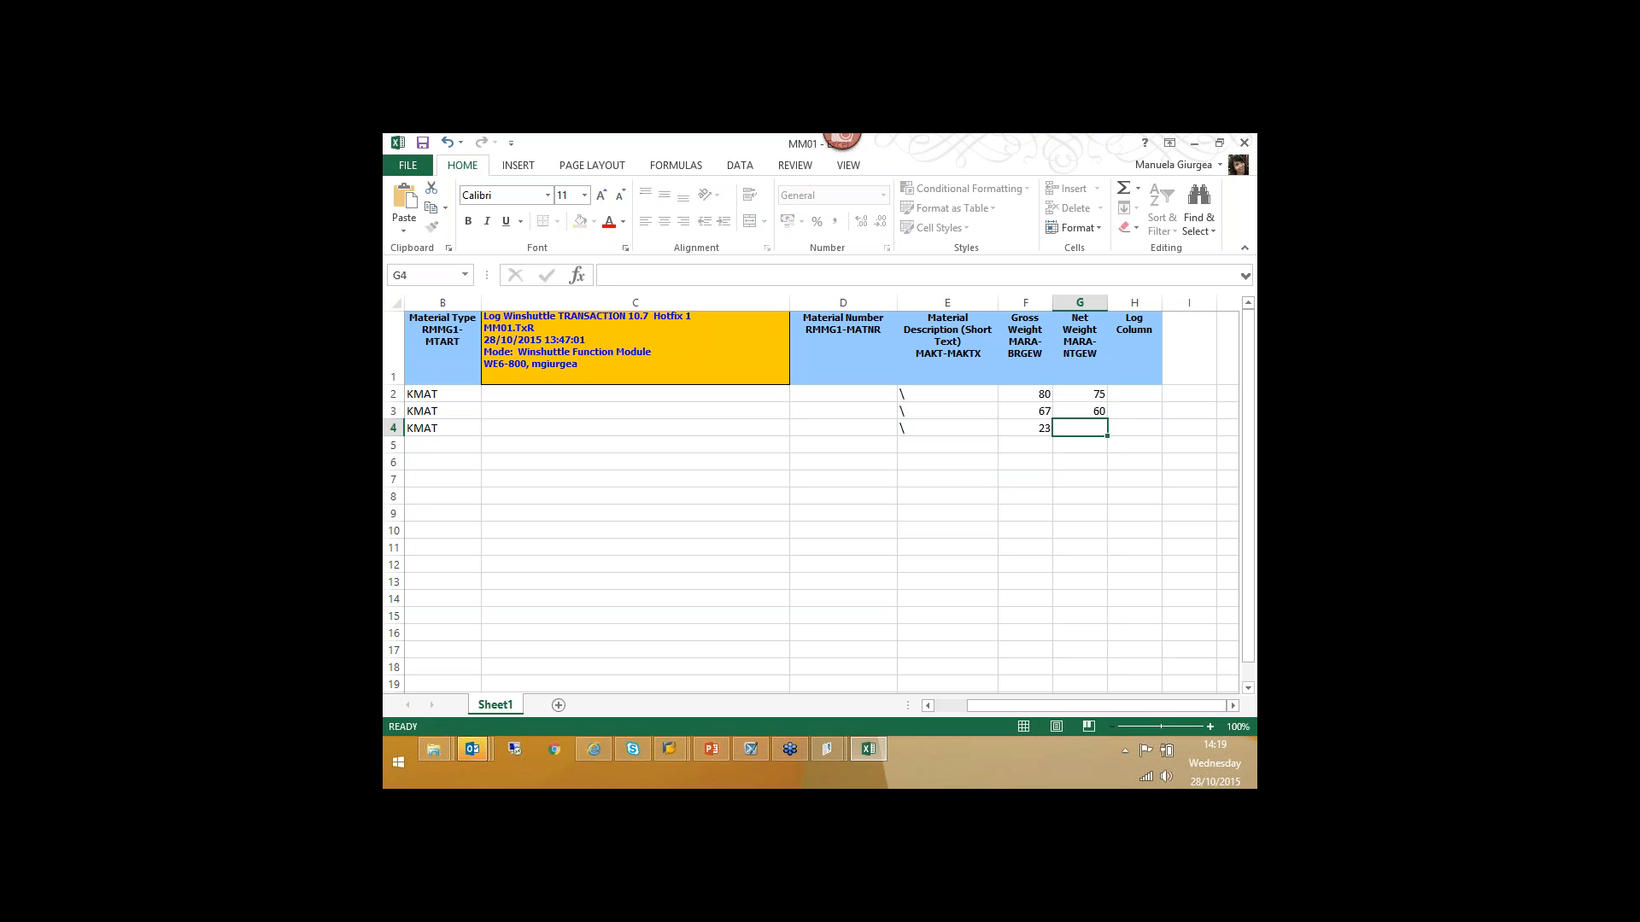
pyautogui.write('20')
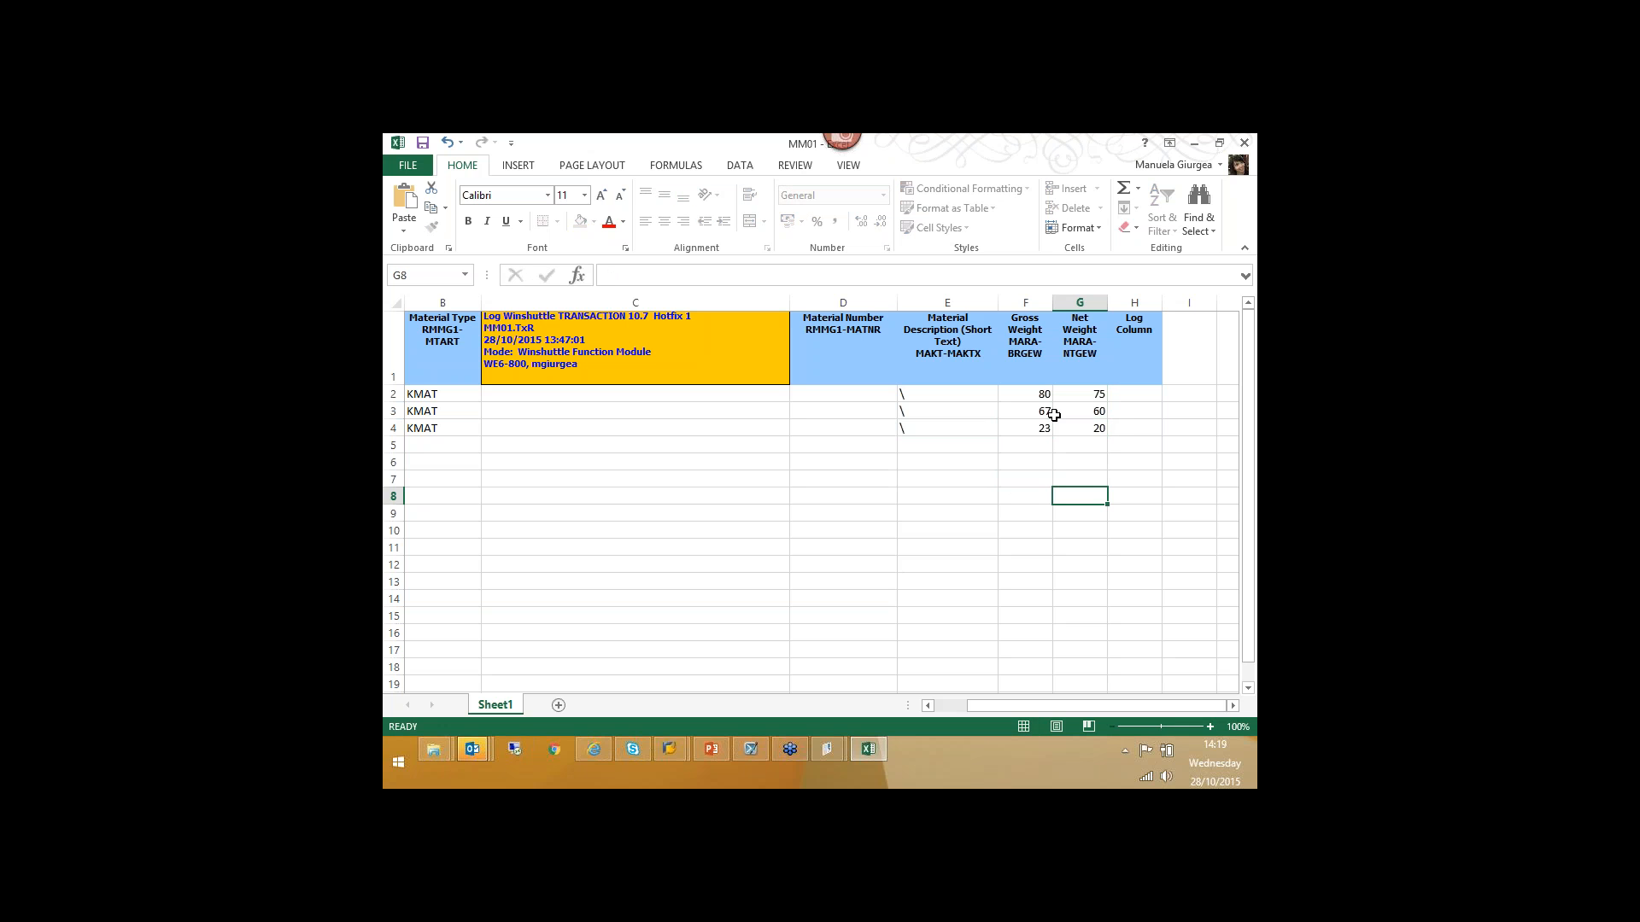
# - Review the weight values in F2:G4 and narrow log column C
pyautogui.moveTo(1030, 394); pyautogui.dragTo(1076, 428)
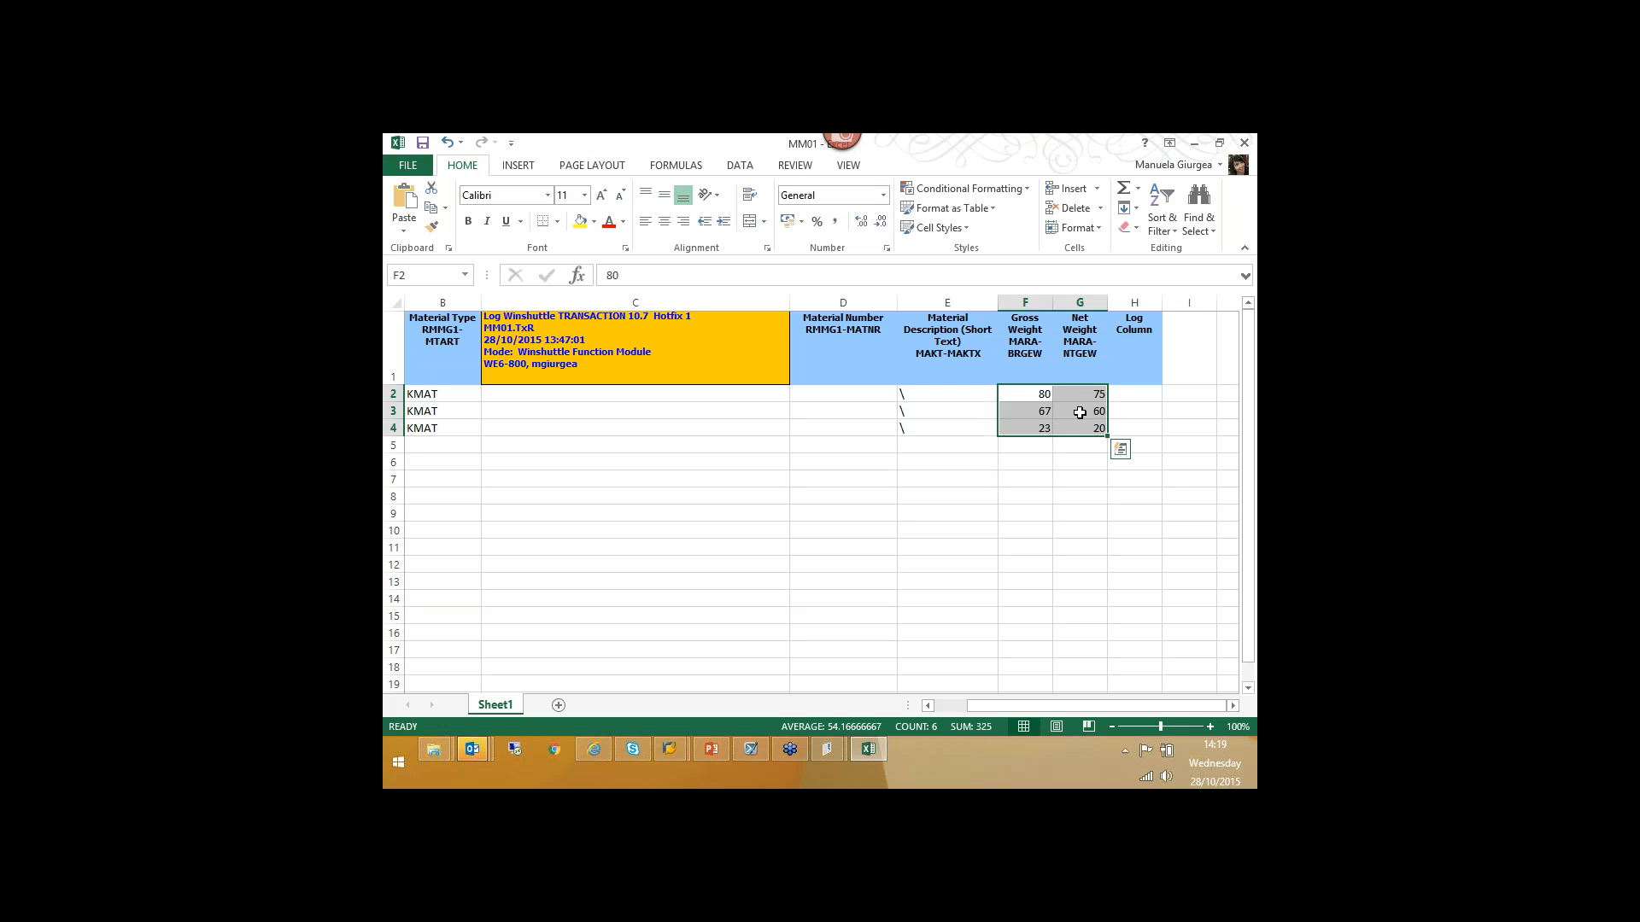
pyautogui.click(1083, 546)
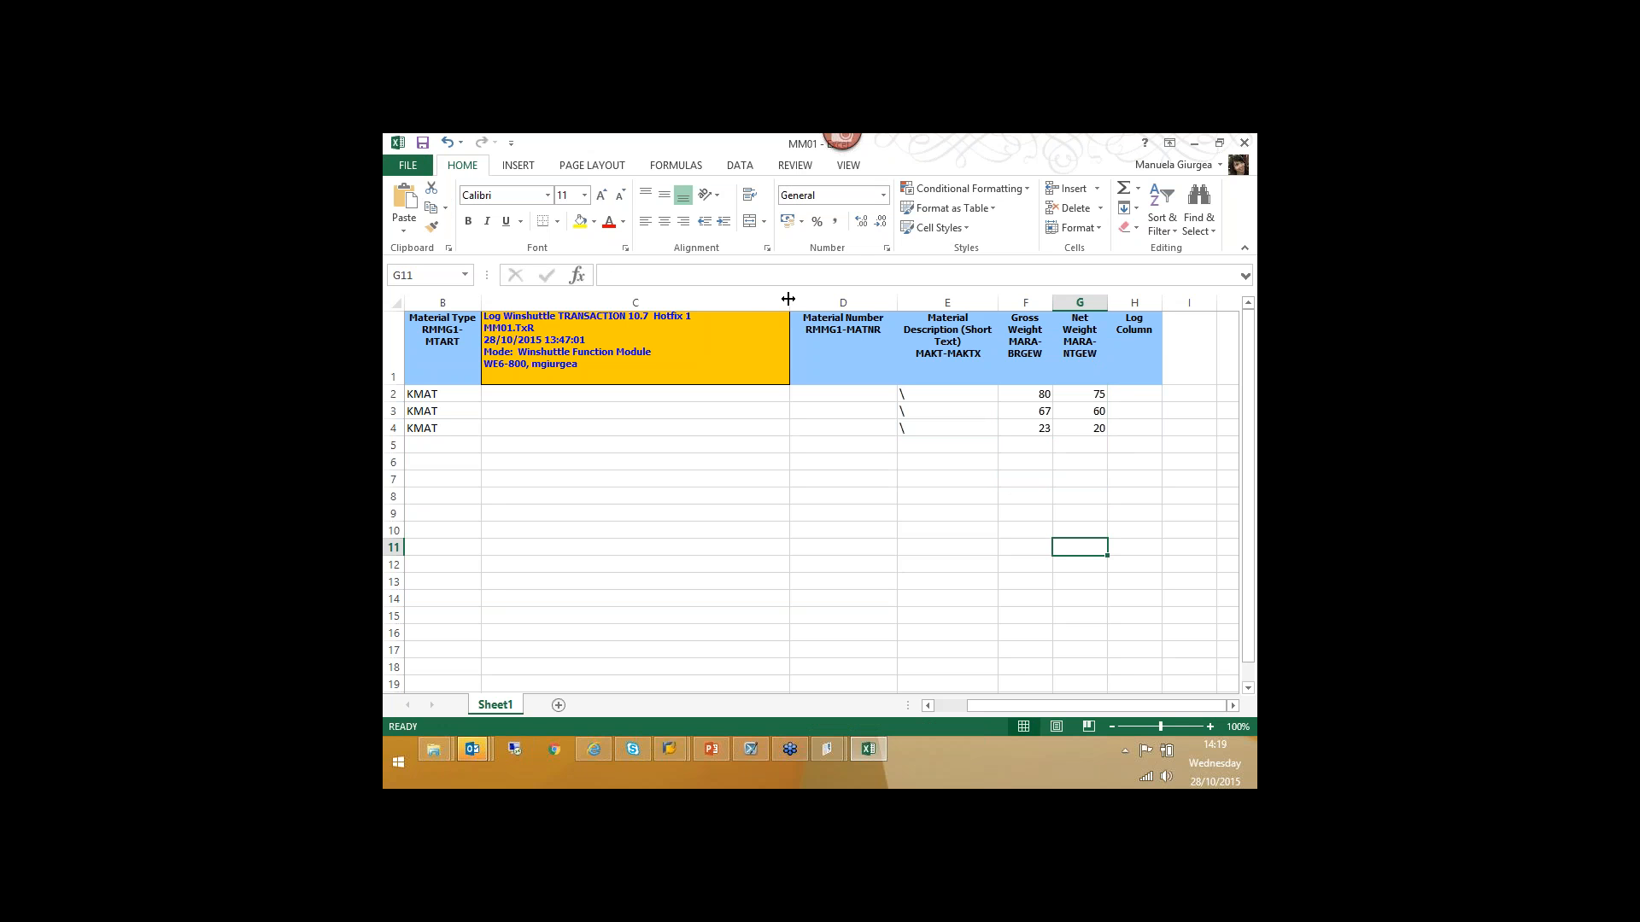
pyautogui.moveTo(779, 300); pyautogui.dragTo(743, 308)
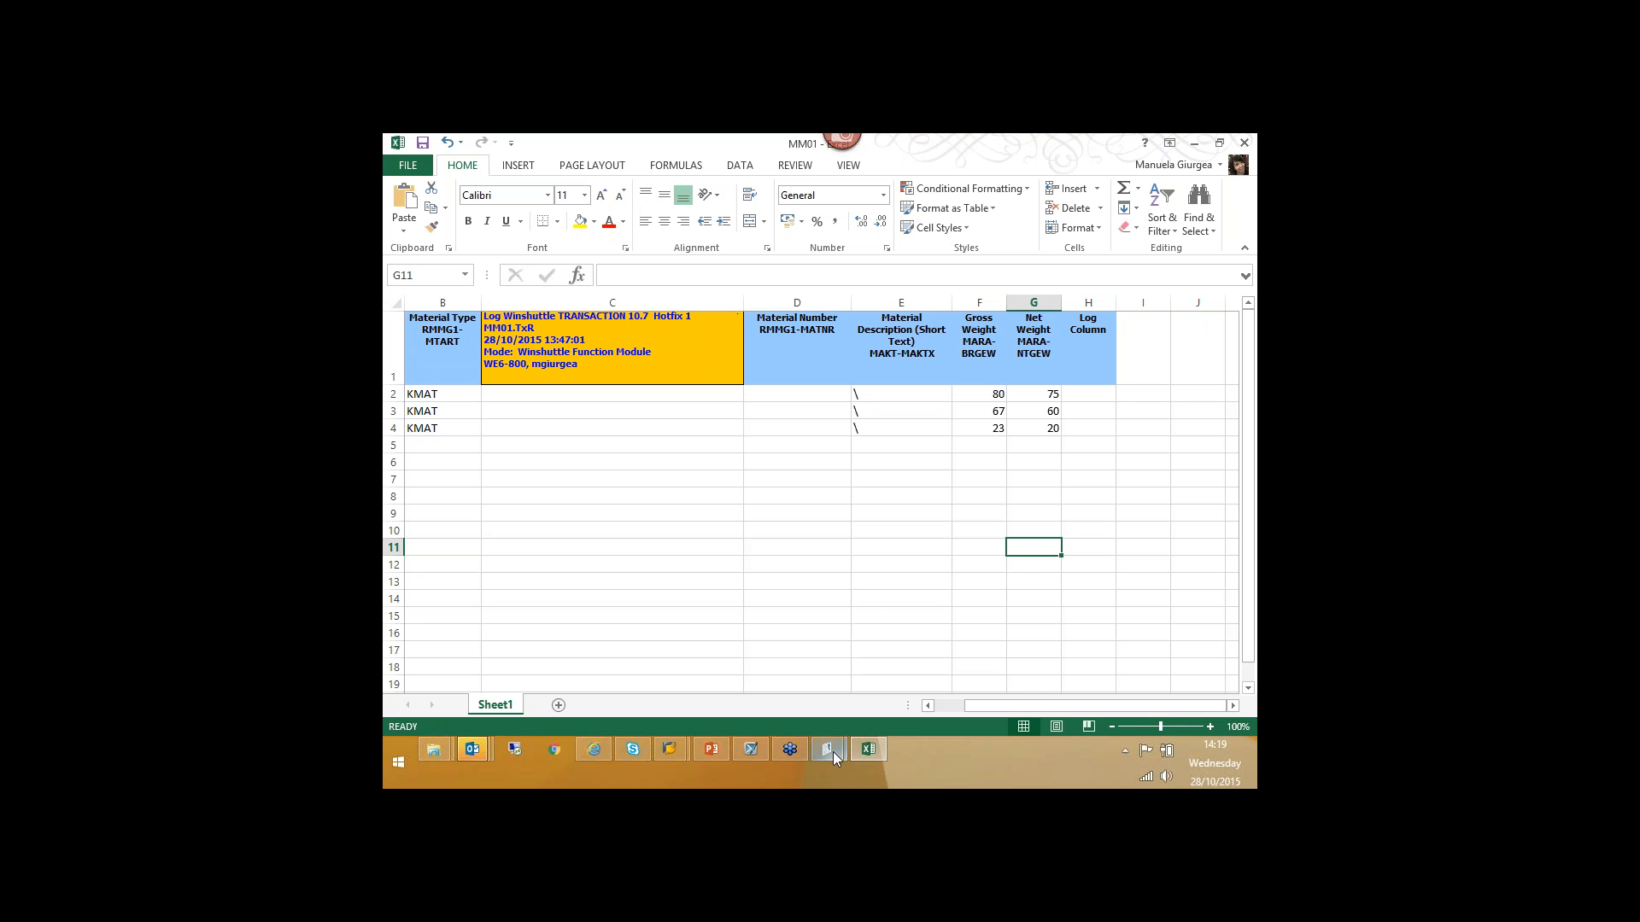
# - View the MM02 script's run settings in Winshuttle TRANSACTION and return to the MM01 workbook in Excel
pyautogui.moveTo(828, 750)
pyautogui.click(867, 694)
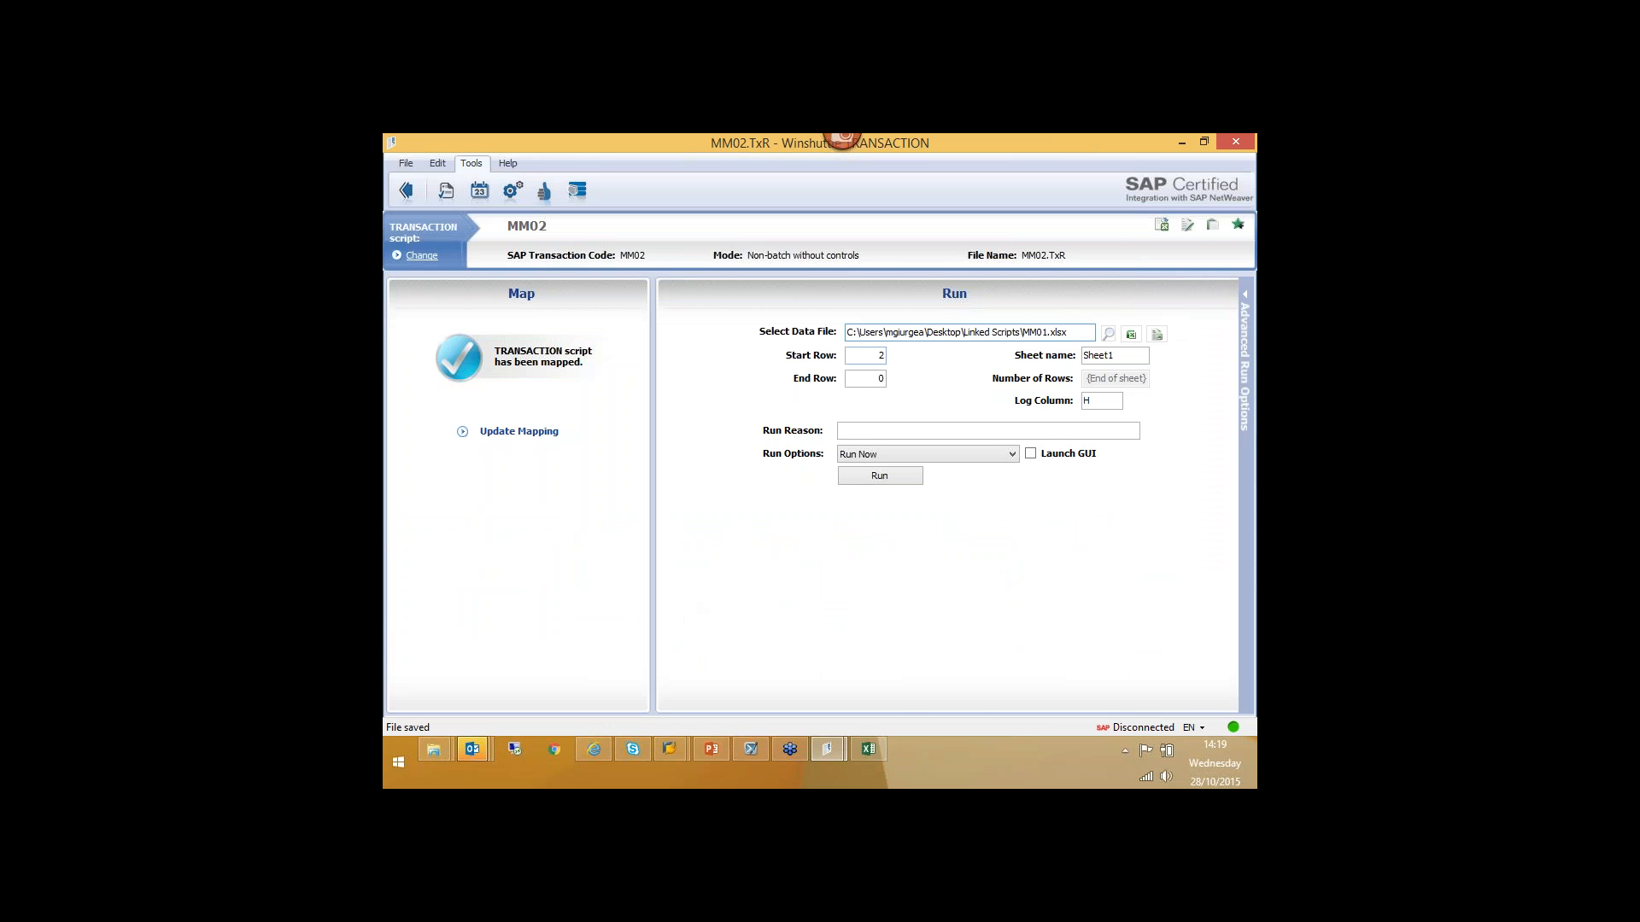
pyautogui.click(868, 748)
pyautogui.click(797, 564)
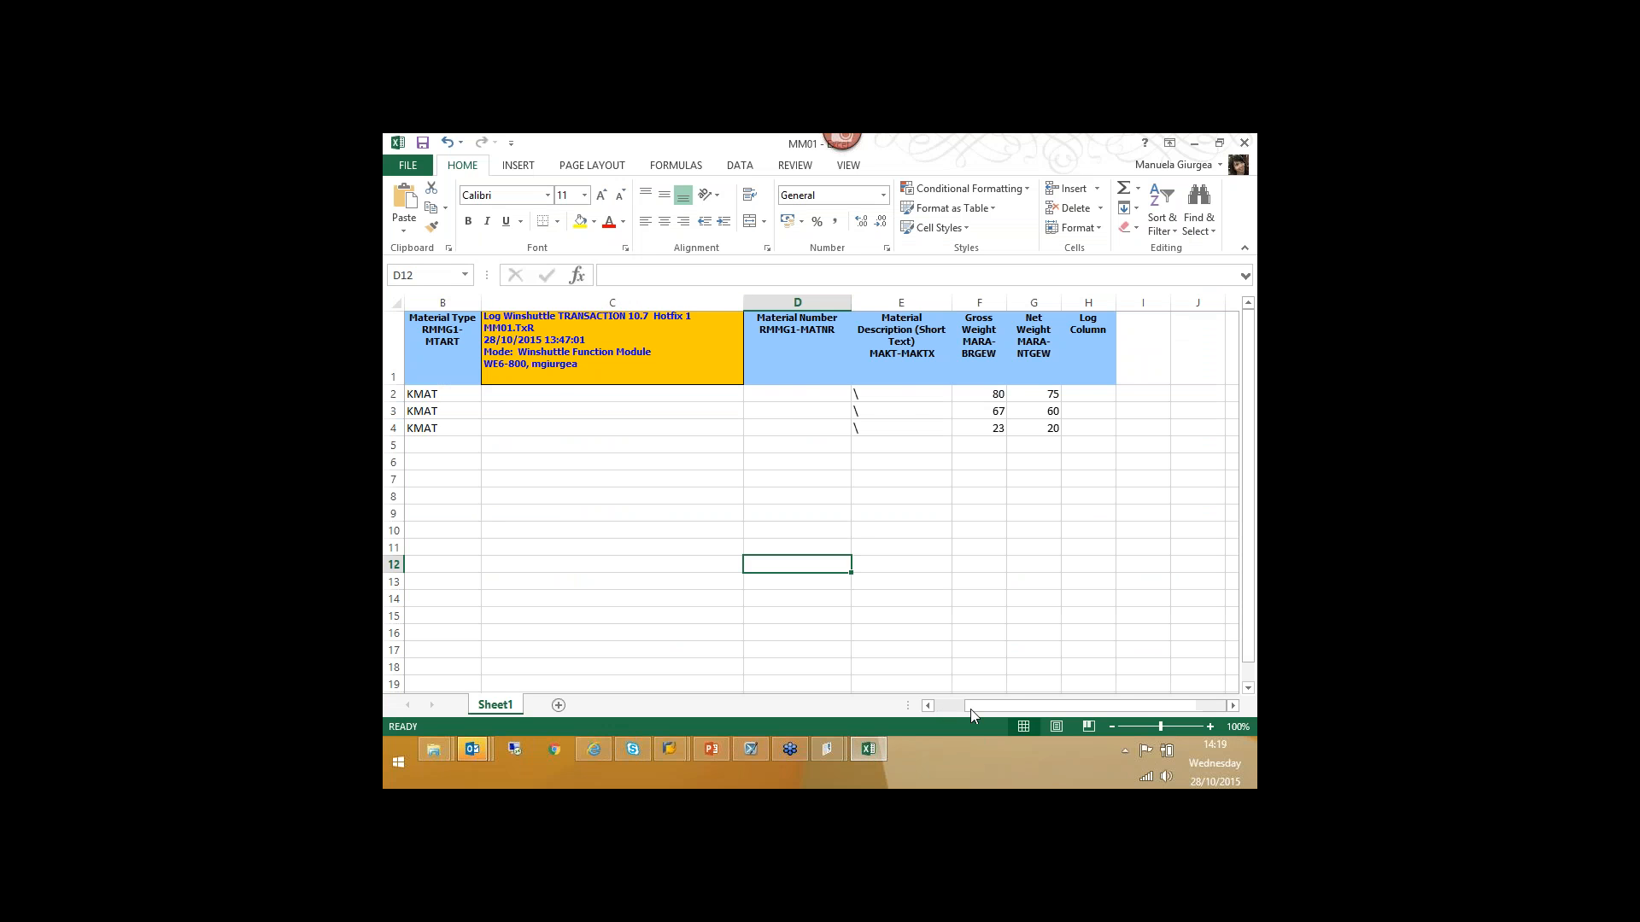
# - Check the MID formulas in D2 and D3 and the log cell C2 they draw on
pyautogui.moveTo(971, 709); pyautogui.dragTo(900, 706)
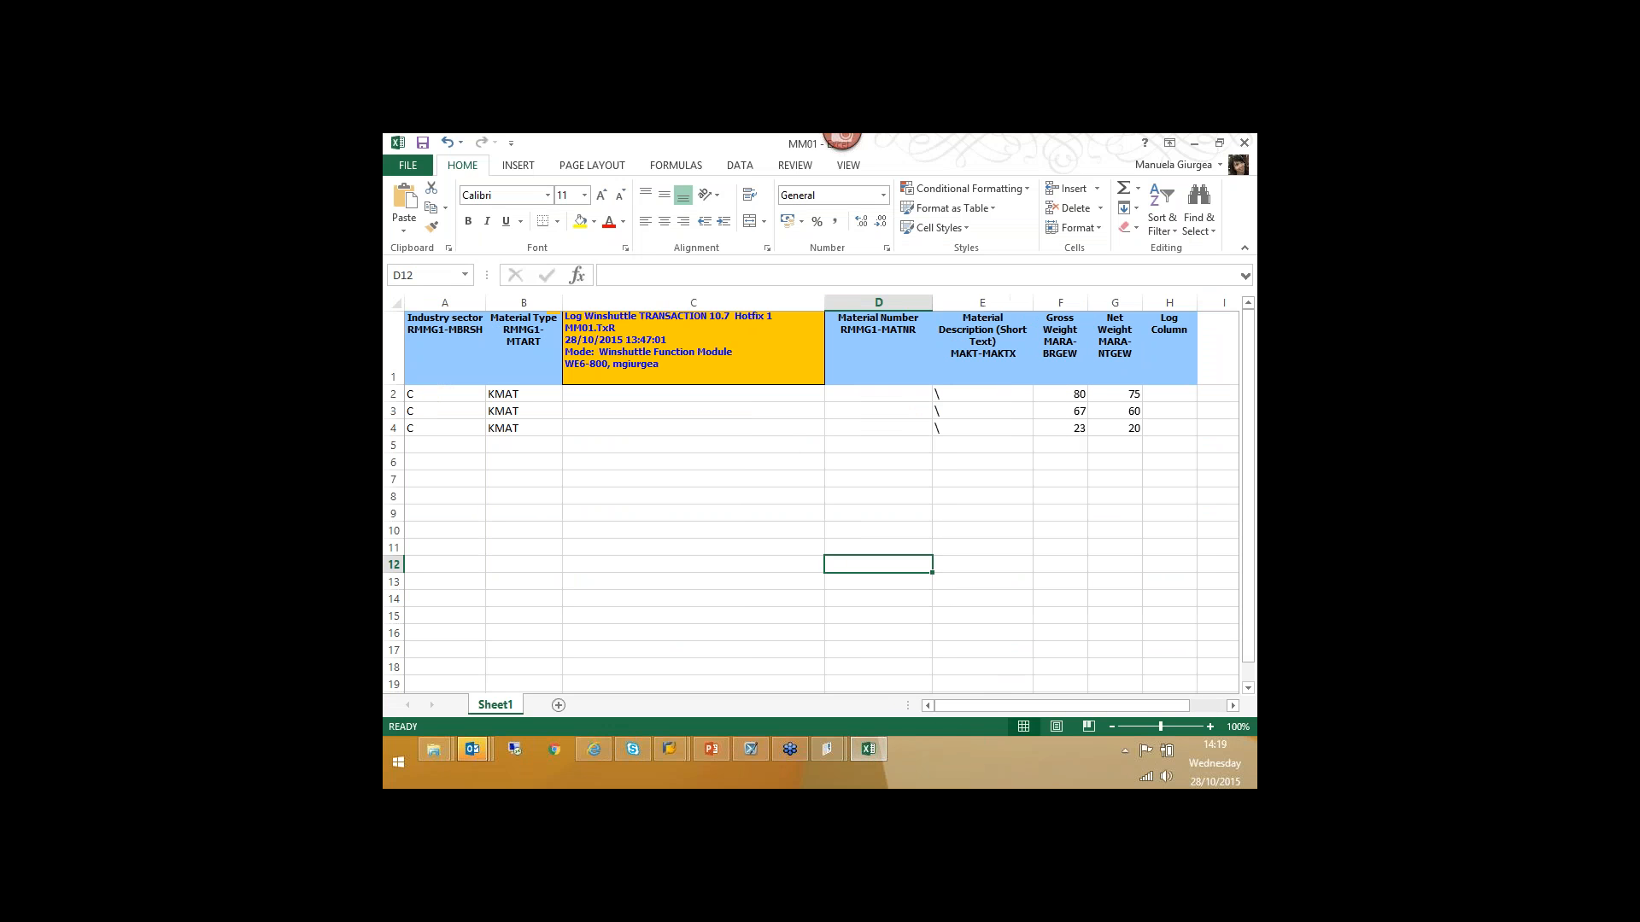
pyautogui.click(872, 401)
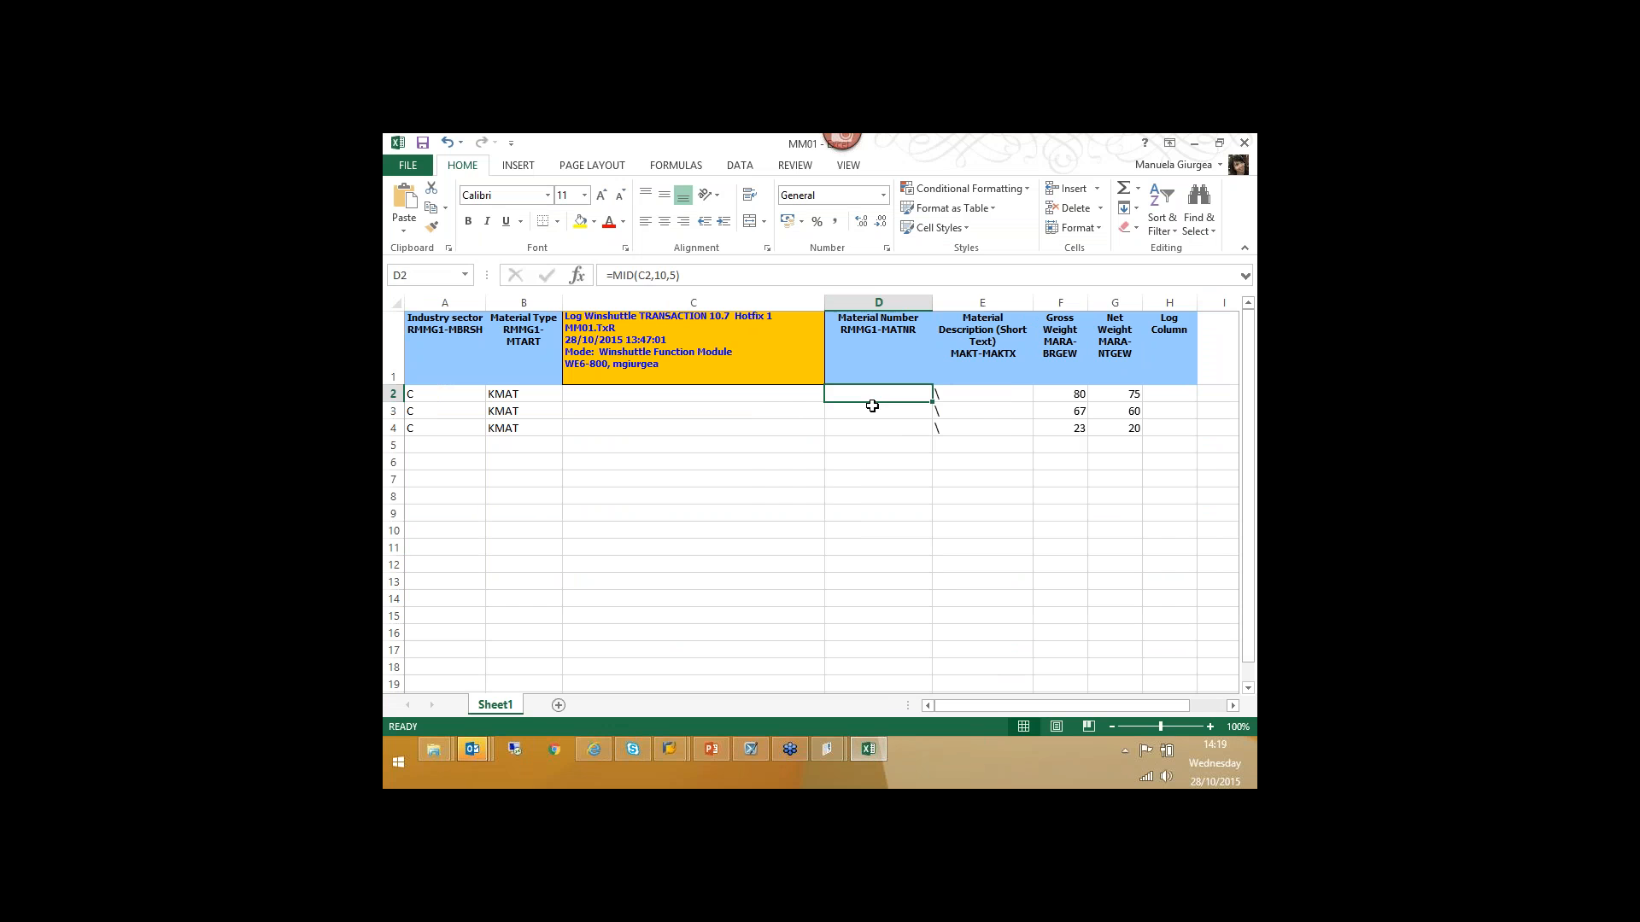
pyautogui.click(875, 415)
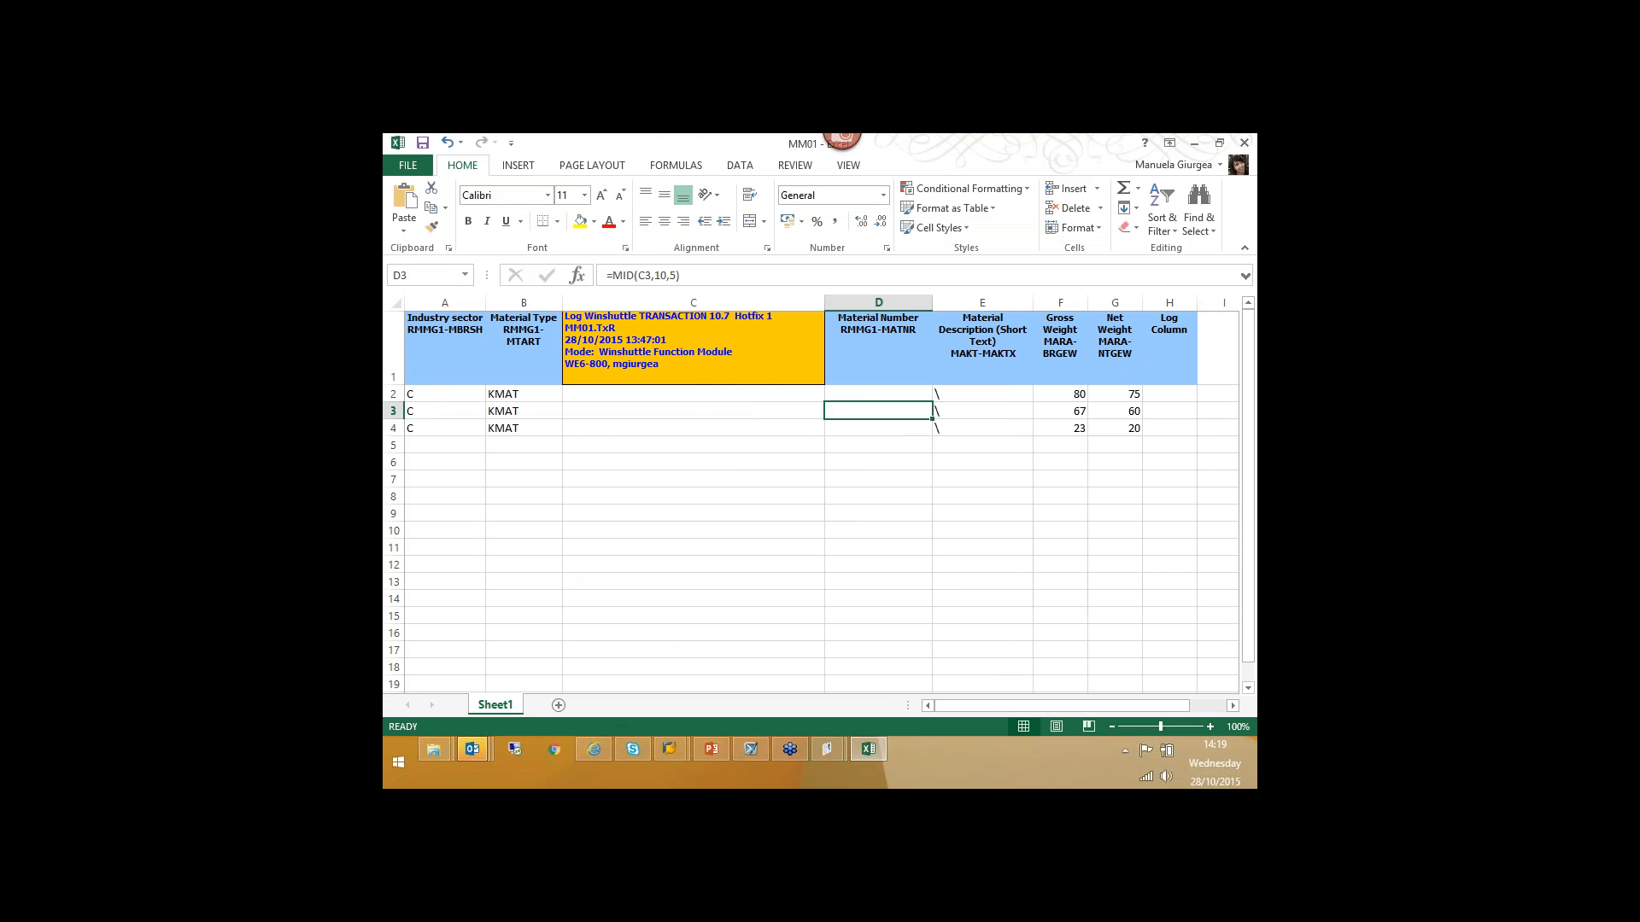
pyautogui.click(694, 395)
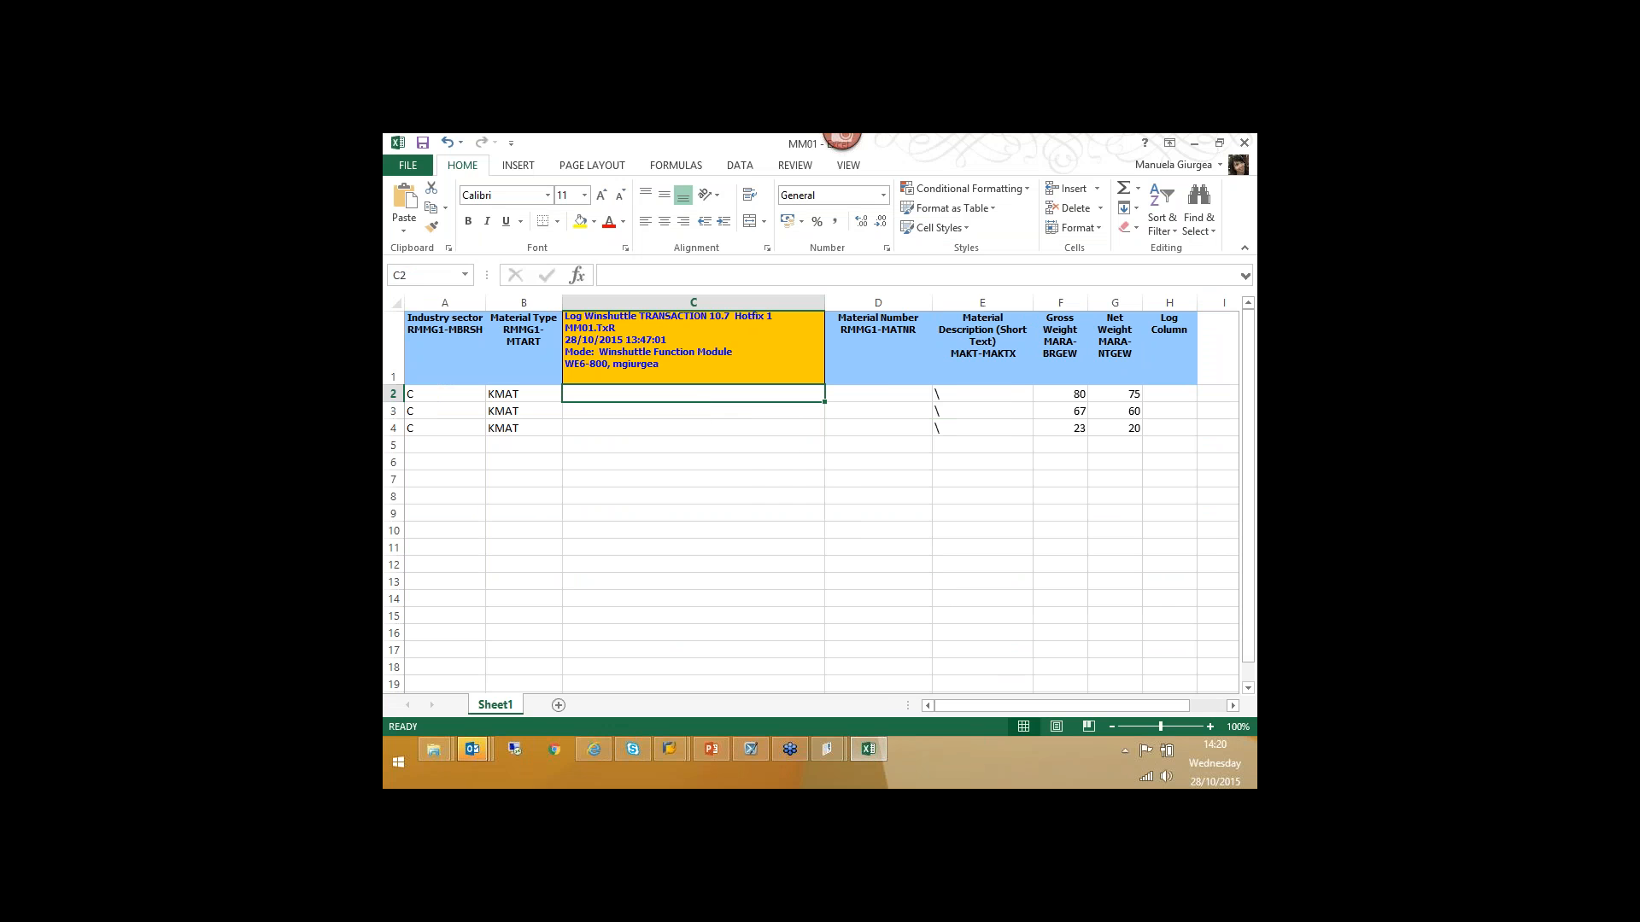
pyautogui.click(885, 397)
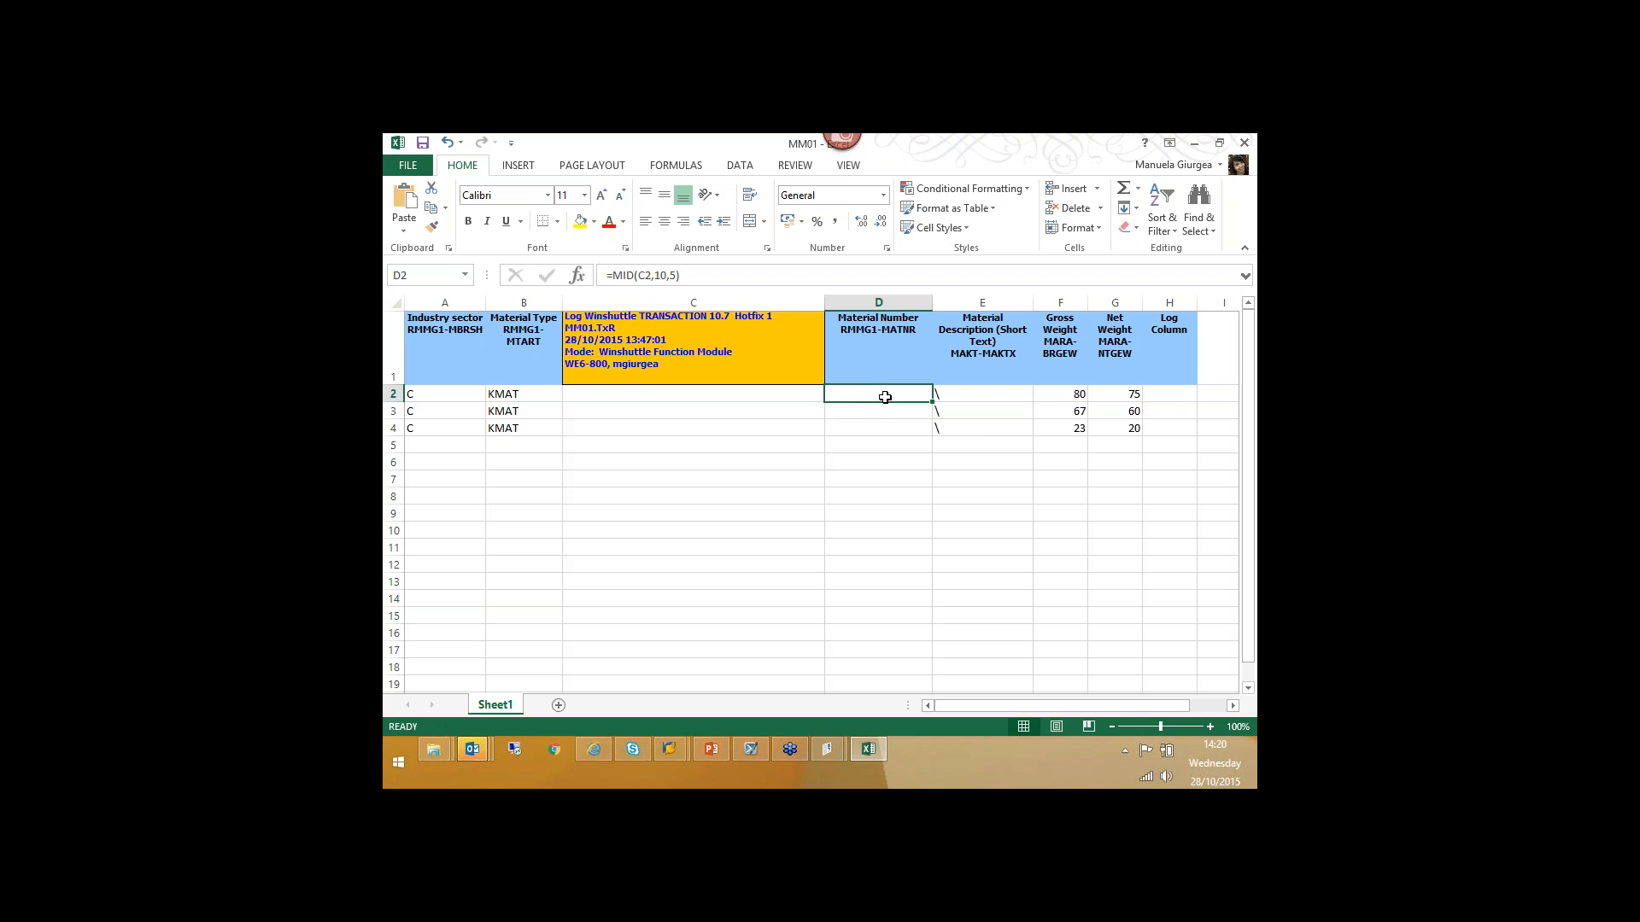
# - Save the MM01 workbook and minimize it
pyautogui.click(424, 142)
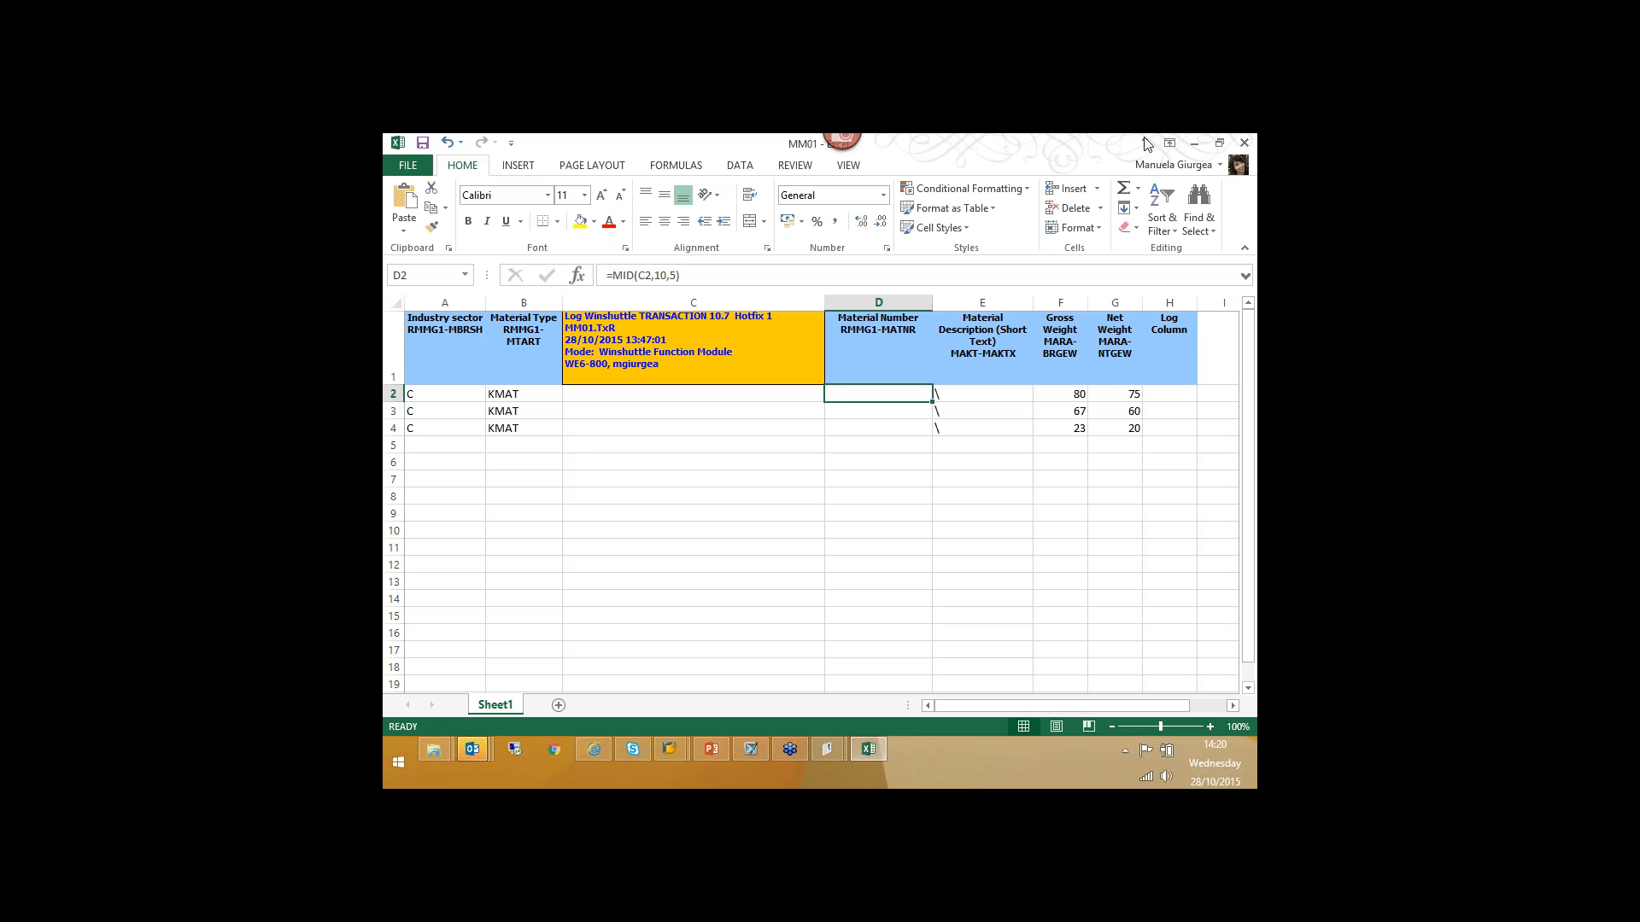
pyautogui.click(1192, 143)
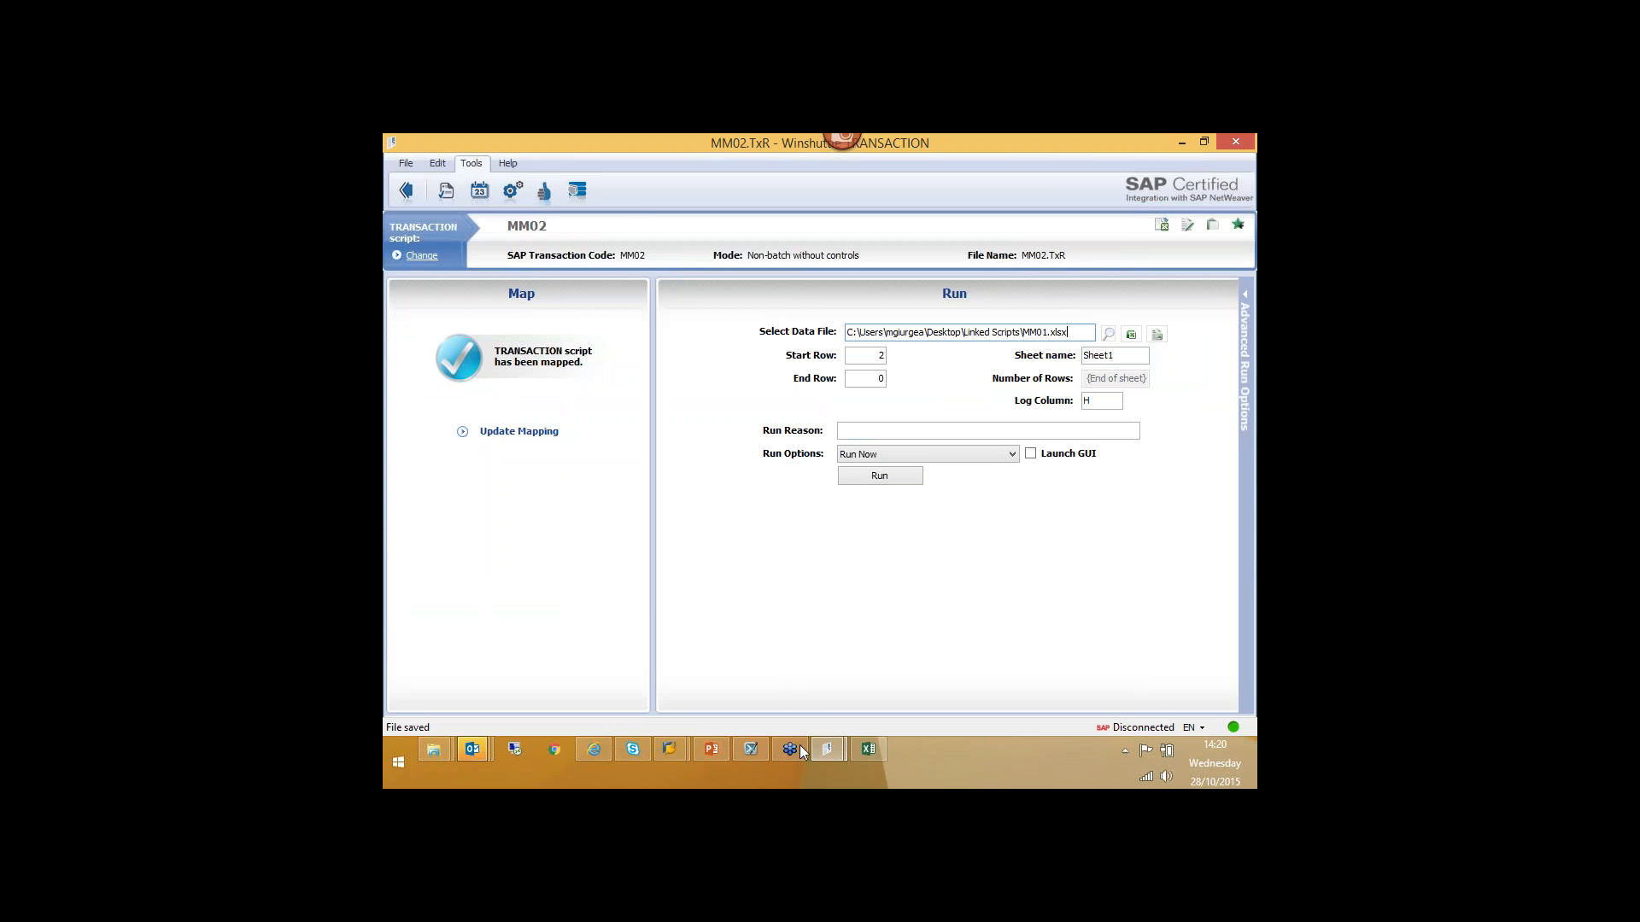
# - Switch to PowerPoint and examine the After Linking diagram and Data File Carry Setting on the Scenario A slide
pyautogui.click(705, 741)
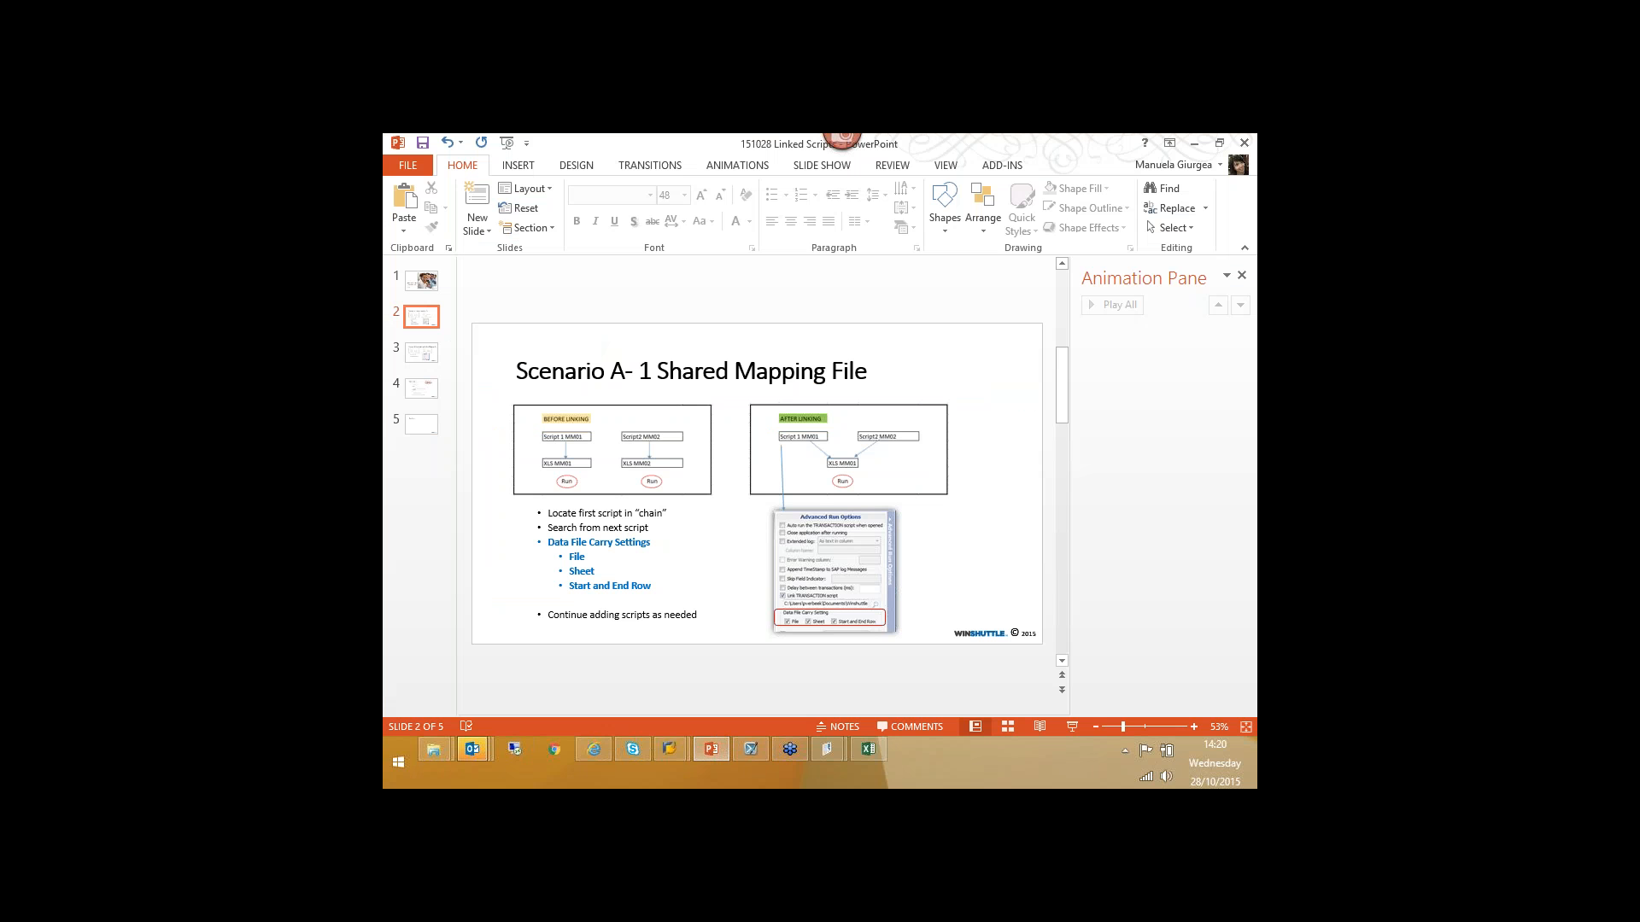
pyautogui.scroll(2, 746, 425)
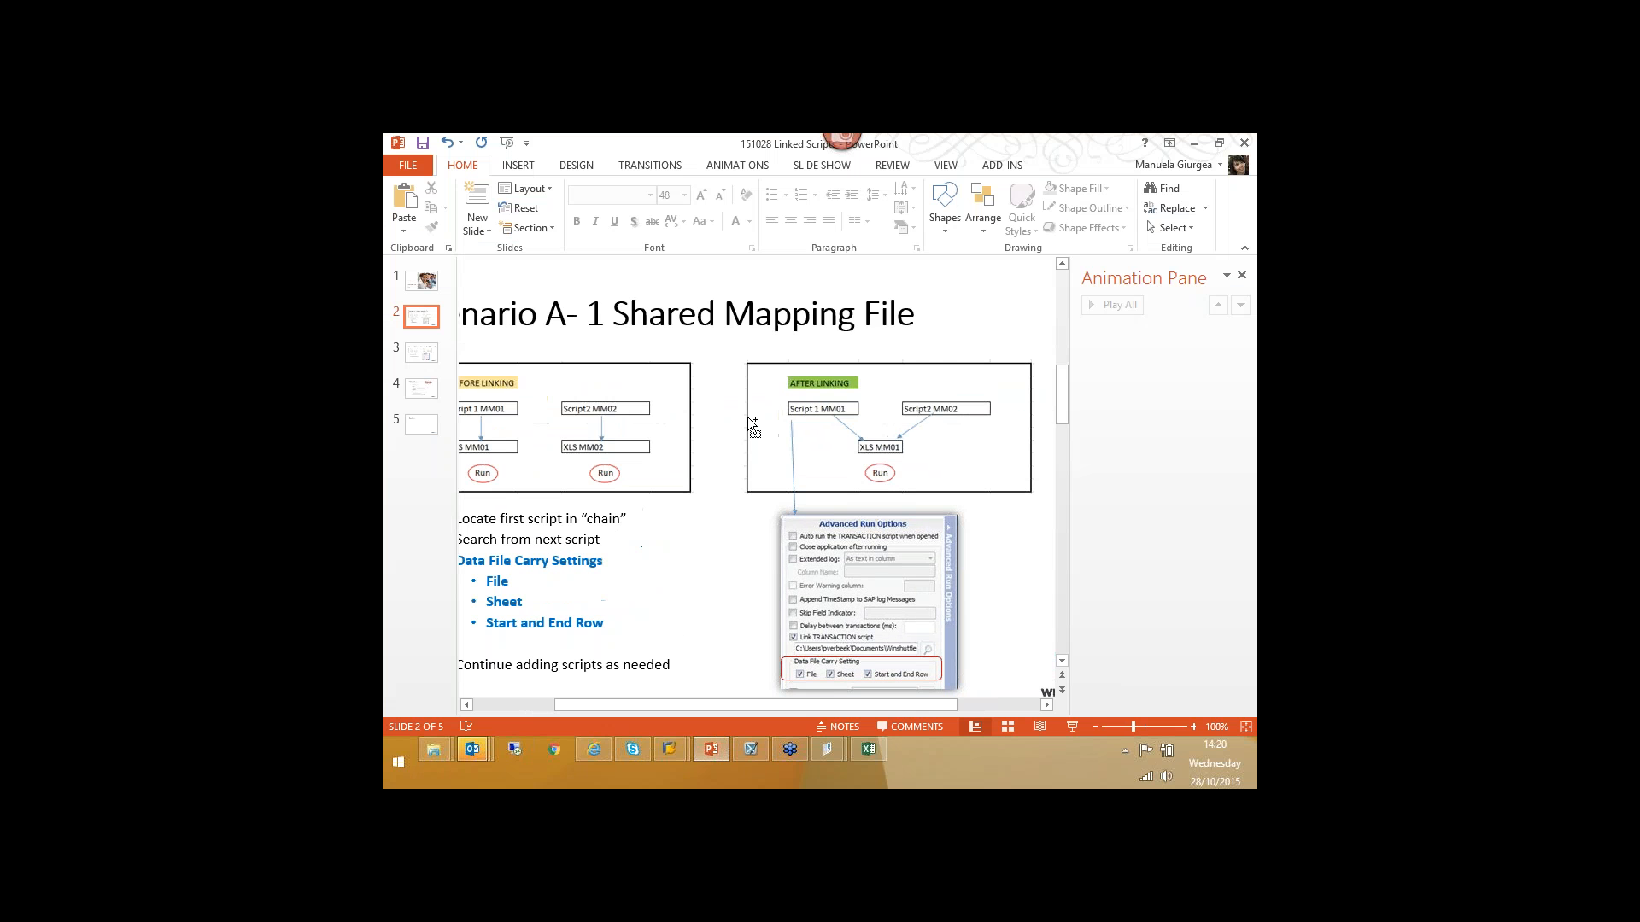
pyautogui.scroll(1, 893, 581)
pyautogui.scroll(-1, 900, 589)
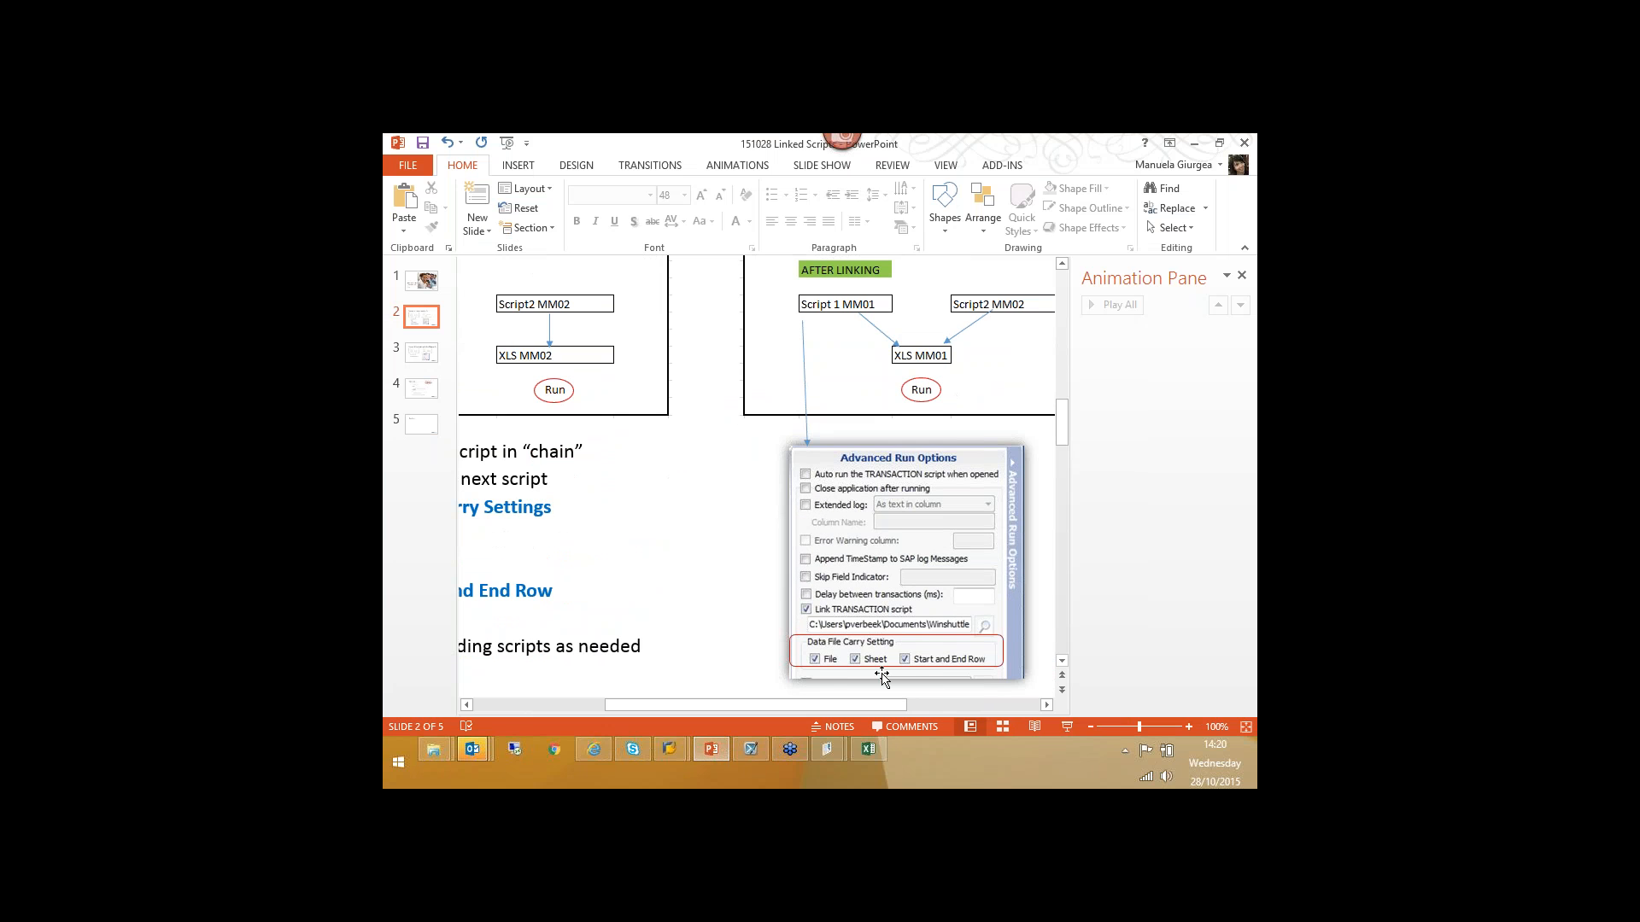
pyautogui.click(804, 377)
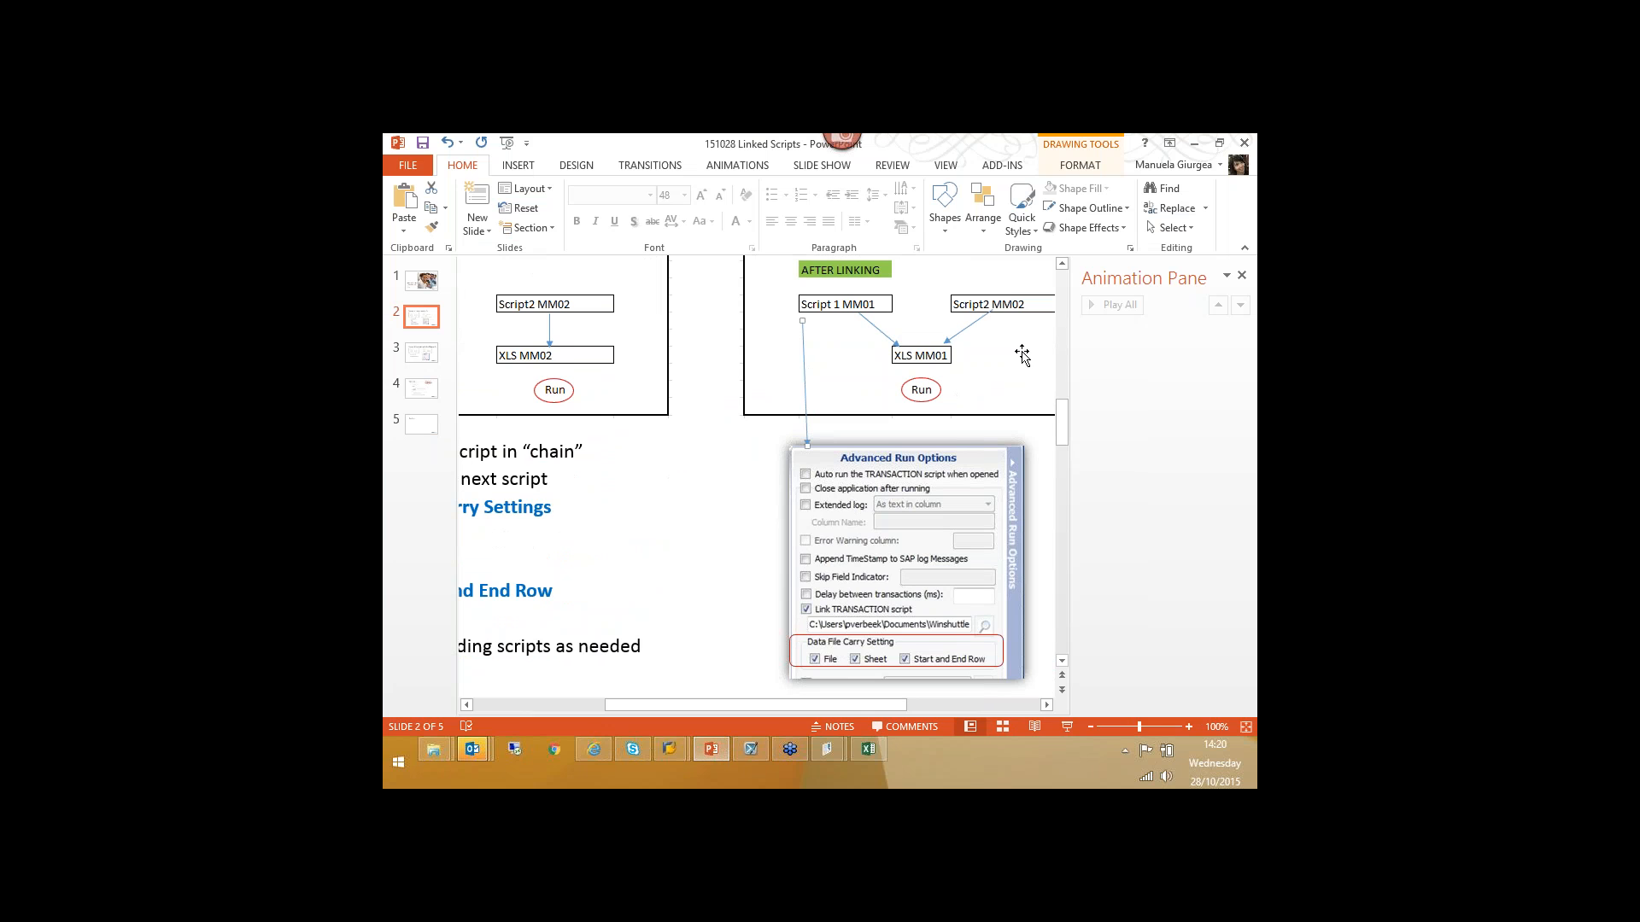
# - Switch to Winshuttle TRANSACTION, close the MM02 script window and bring up the MM01 script
pyautogui.hotkey('alt', 'Tab')
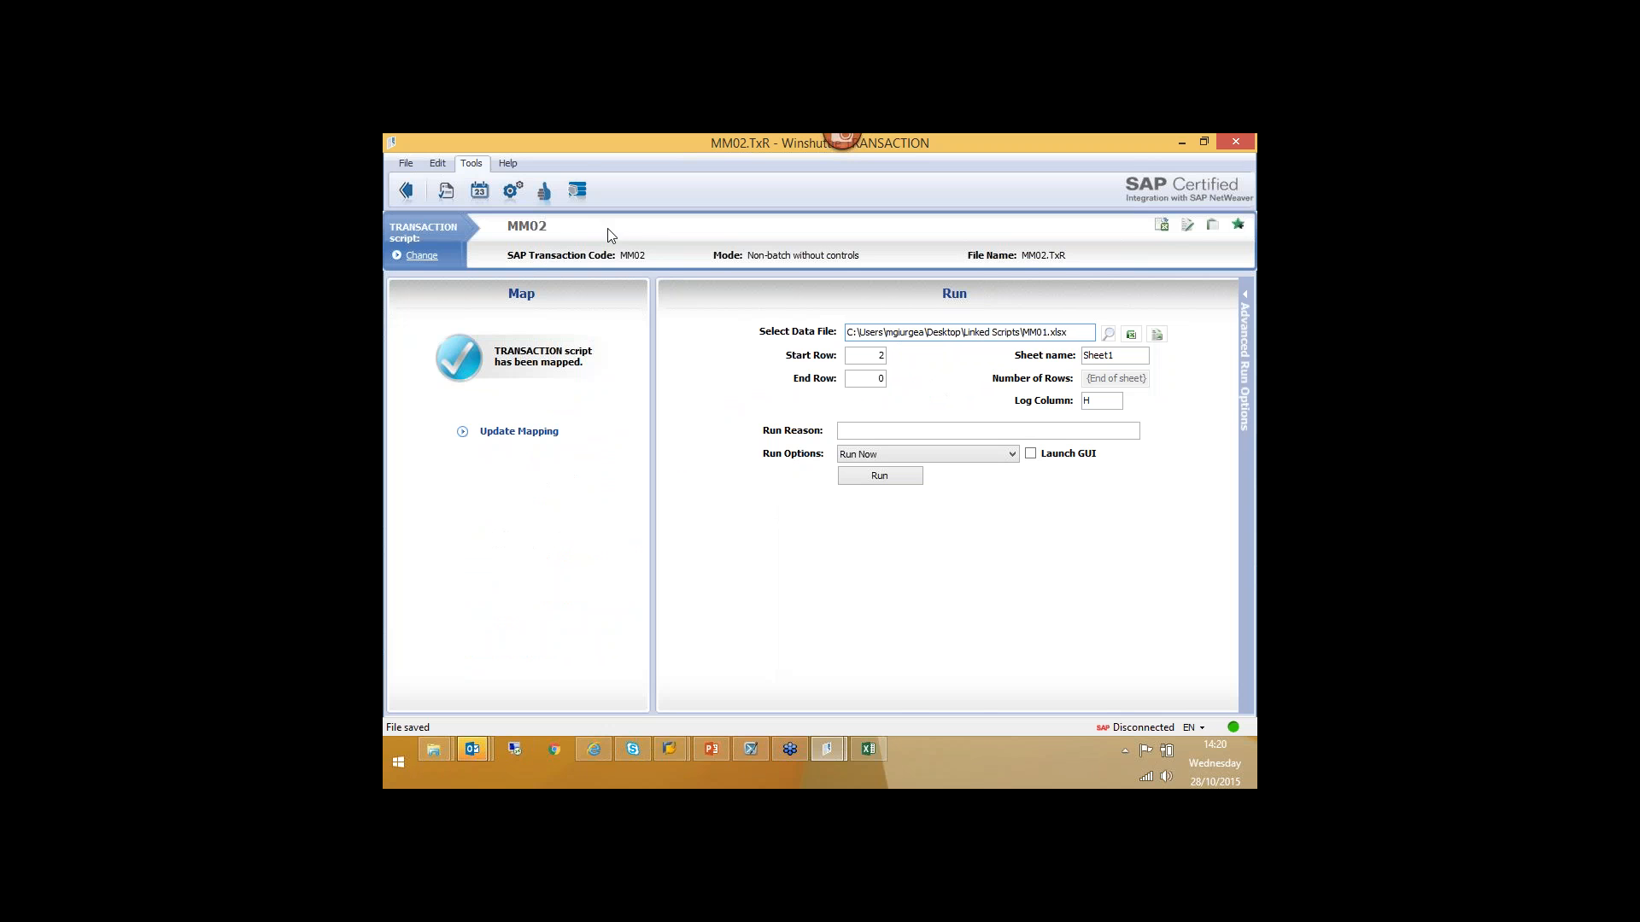
pyautogui.click(1239, 144)
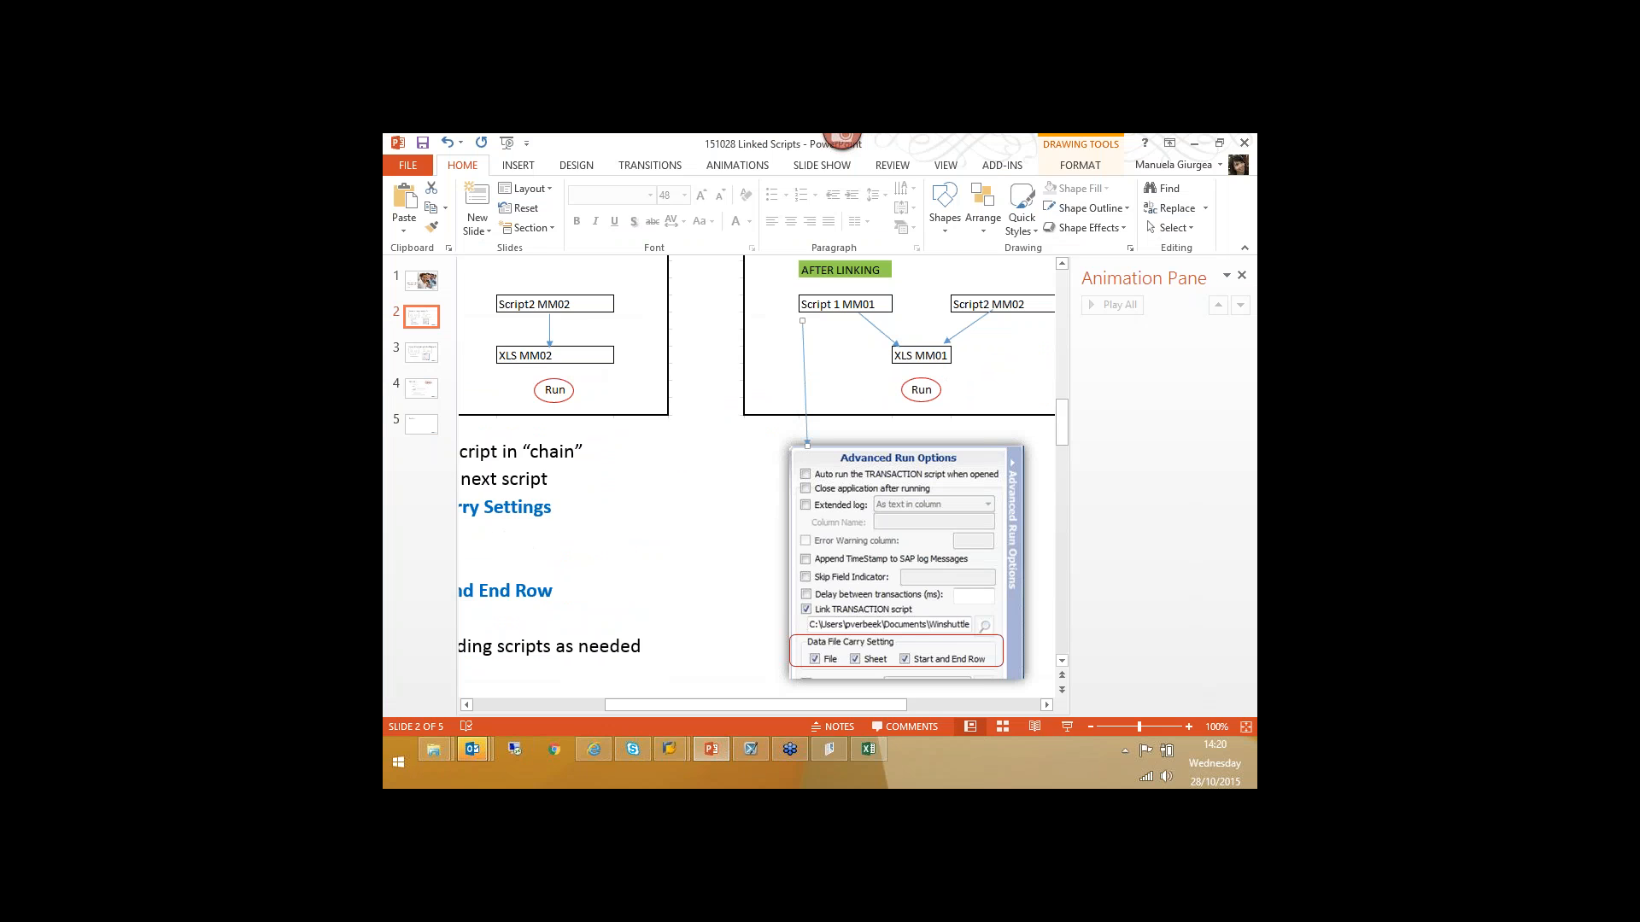
pyautogui.click(828, 750)
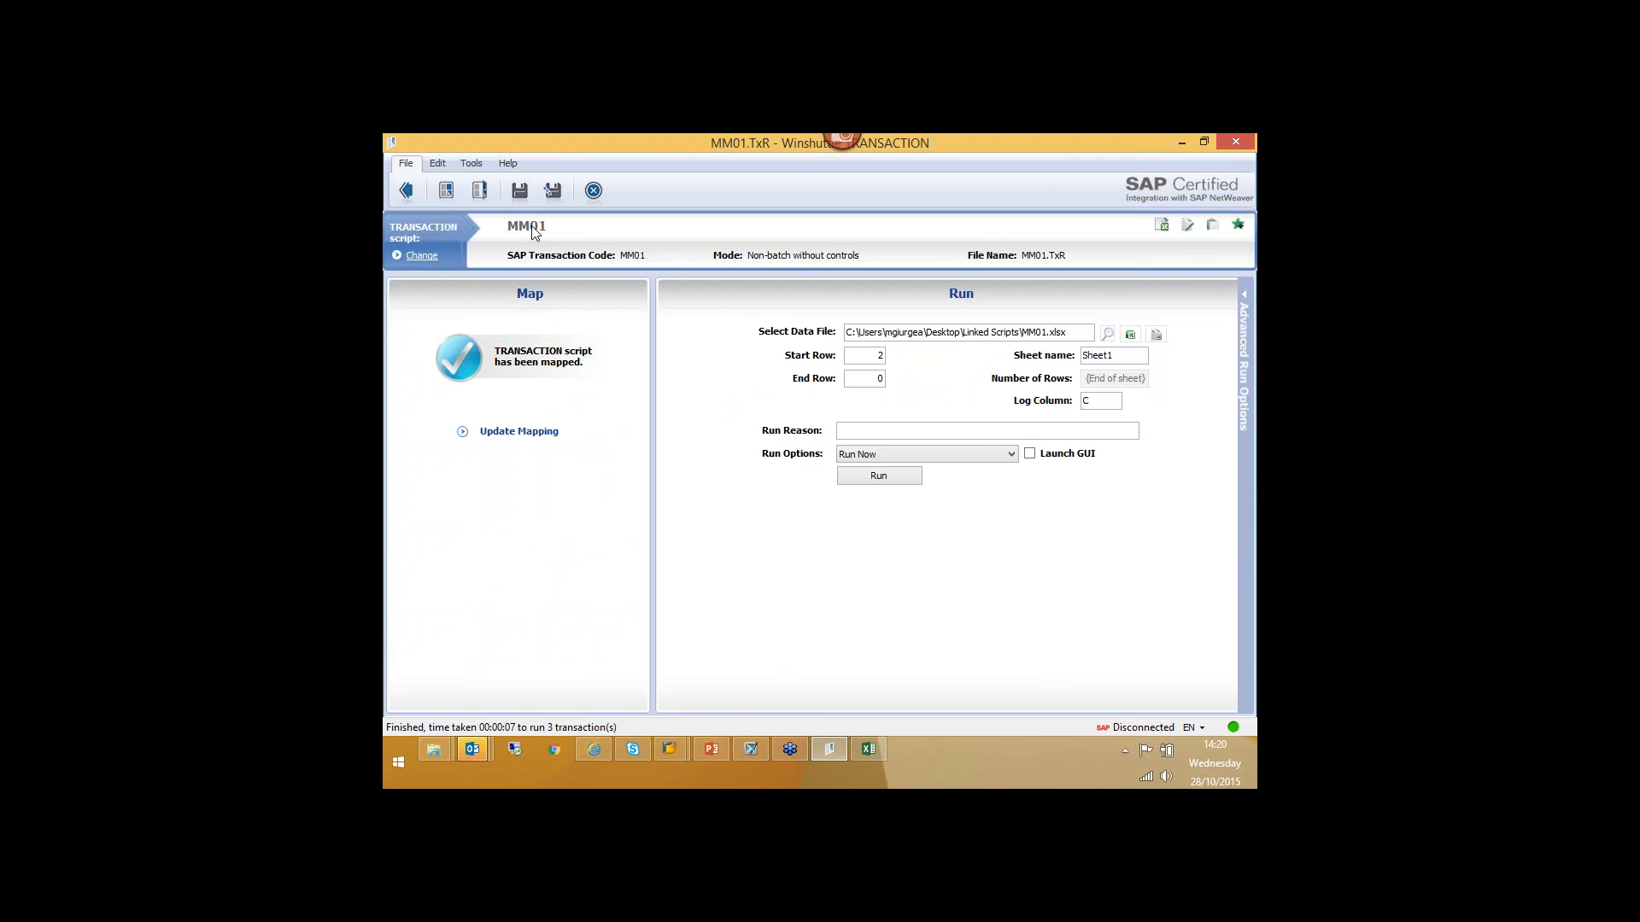
# - Enable Link TRANSACTION script in MM01's advanced run options and link the MM02 script from the Linked Scripts folder on the Desktop
pyautogui.click(1243, 362)
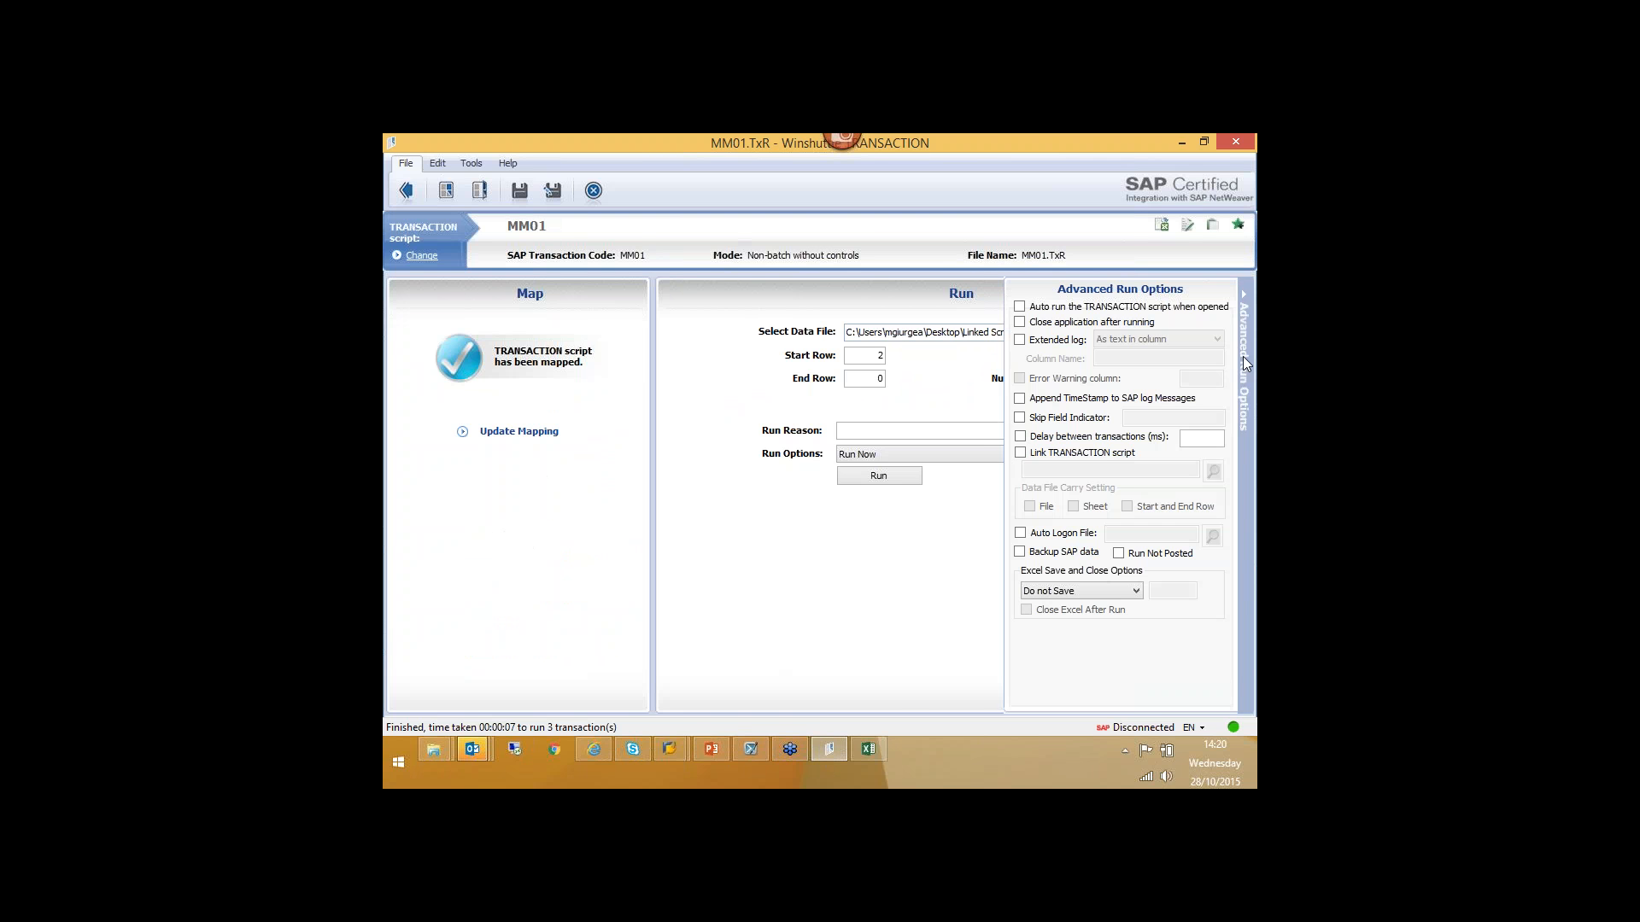
pyautogui.click(1021, 454)
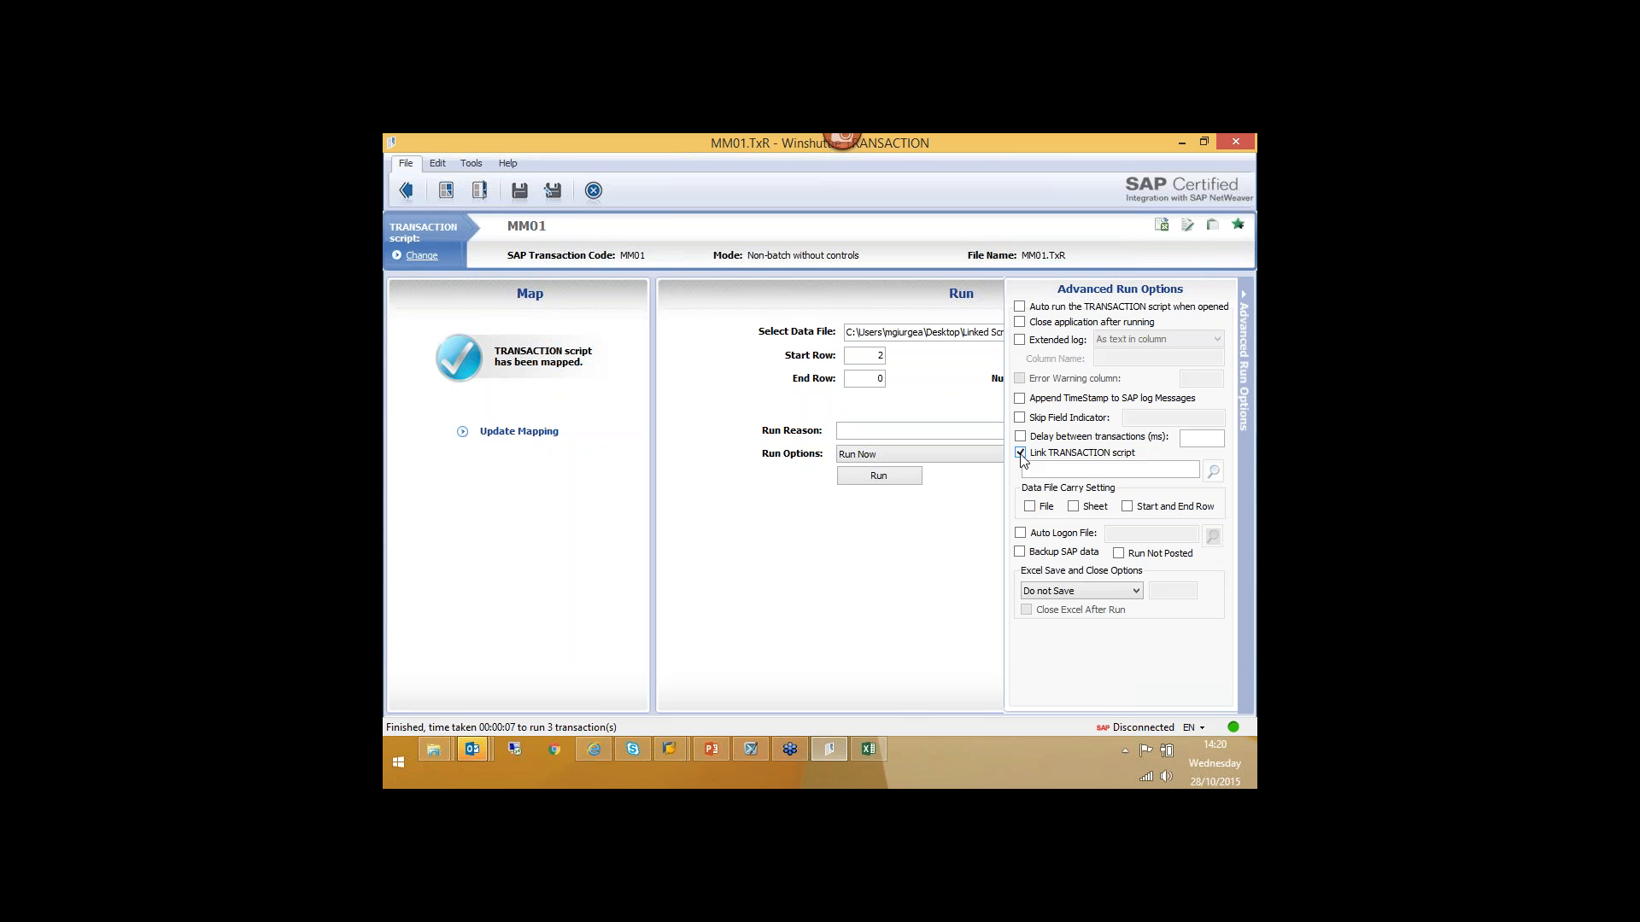
pyautogui.click(1214, 472)
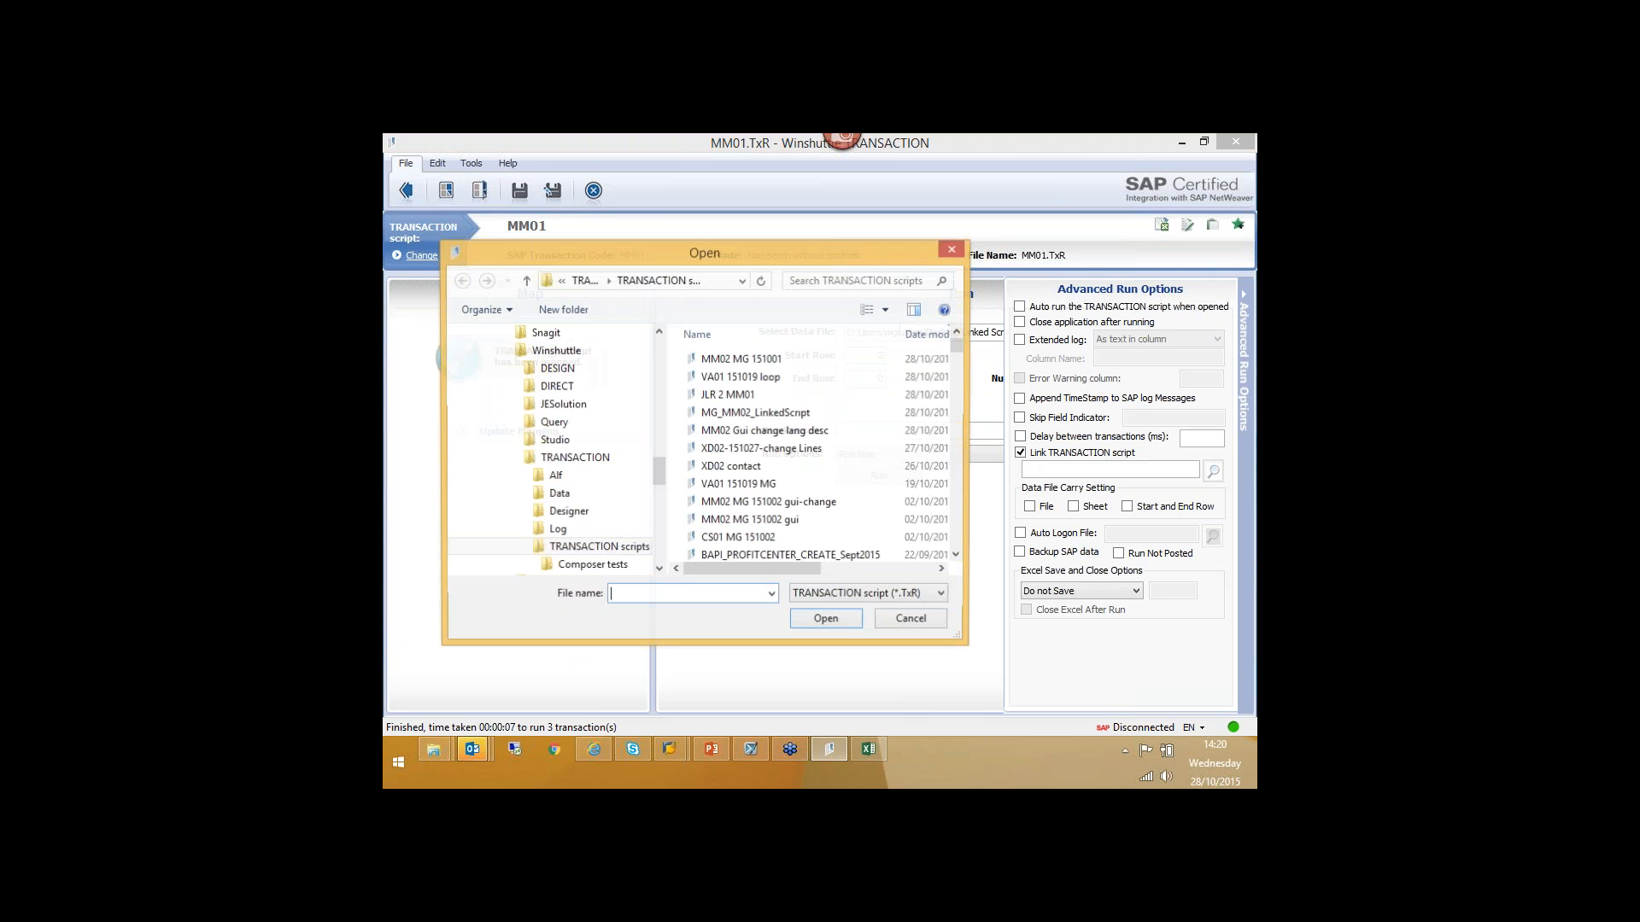
pyautogui.moveTo(658, 467); pyautogui.dragTo(655, 342)
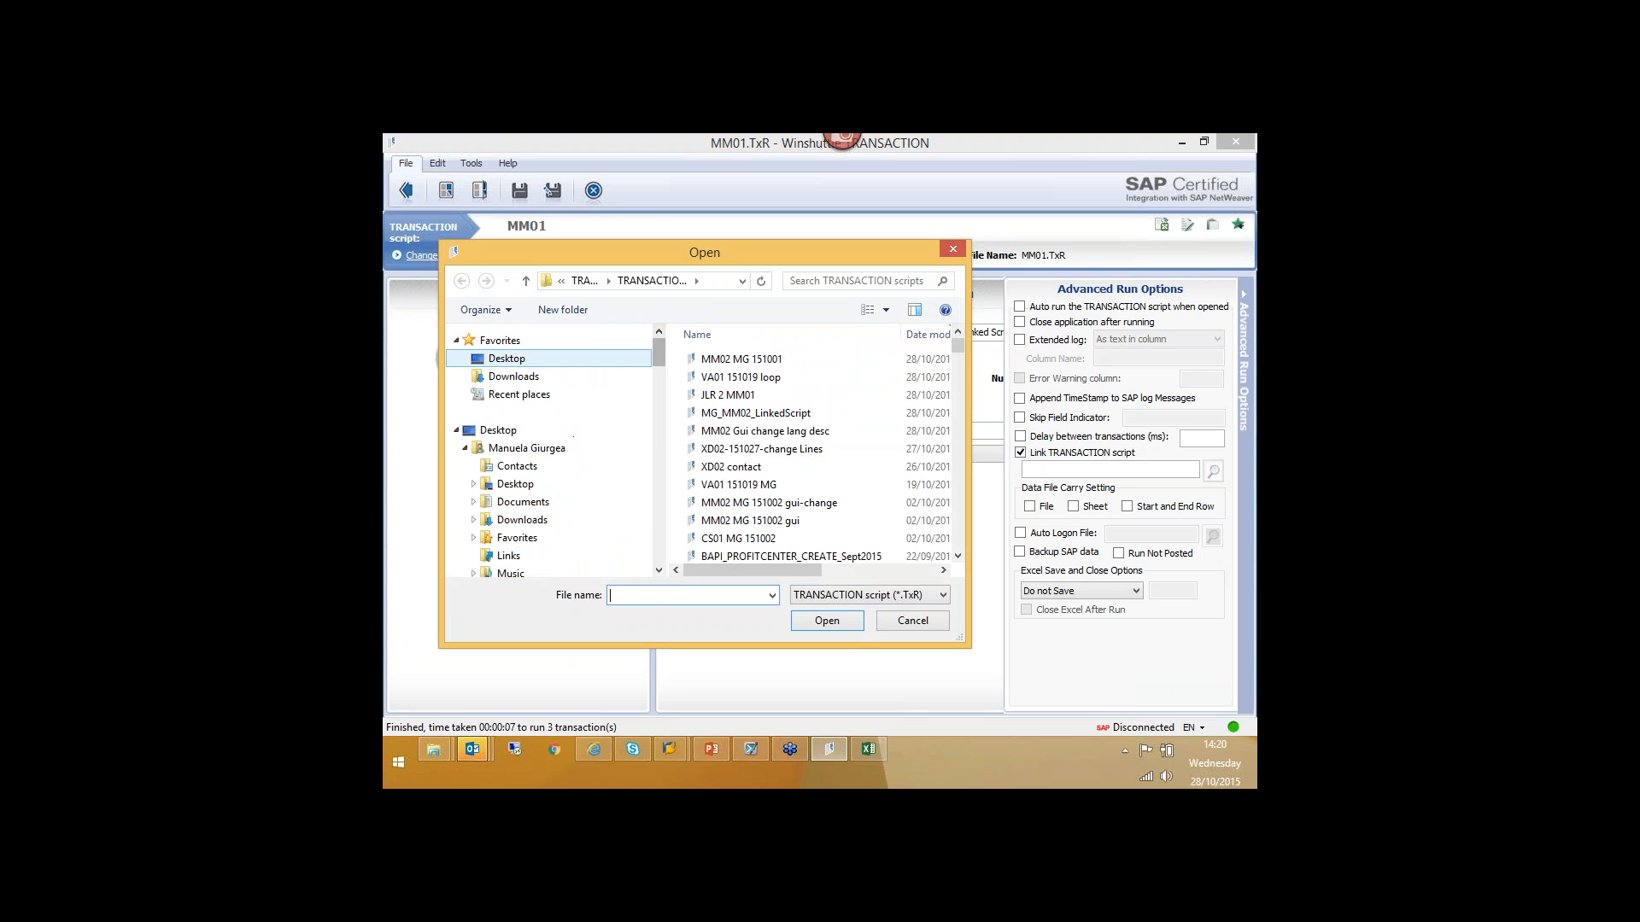
pyautogui.click(507, 359)
pyautogui.click(750, 446)
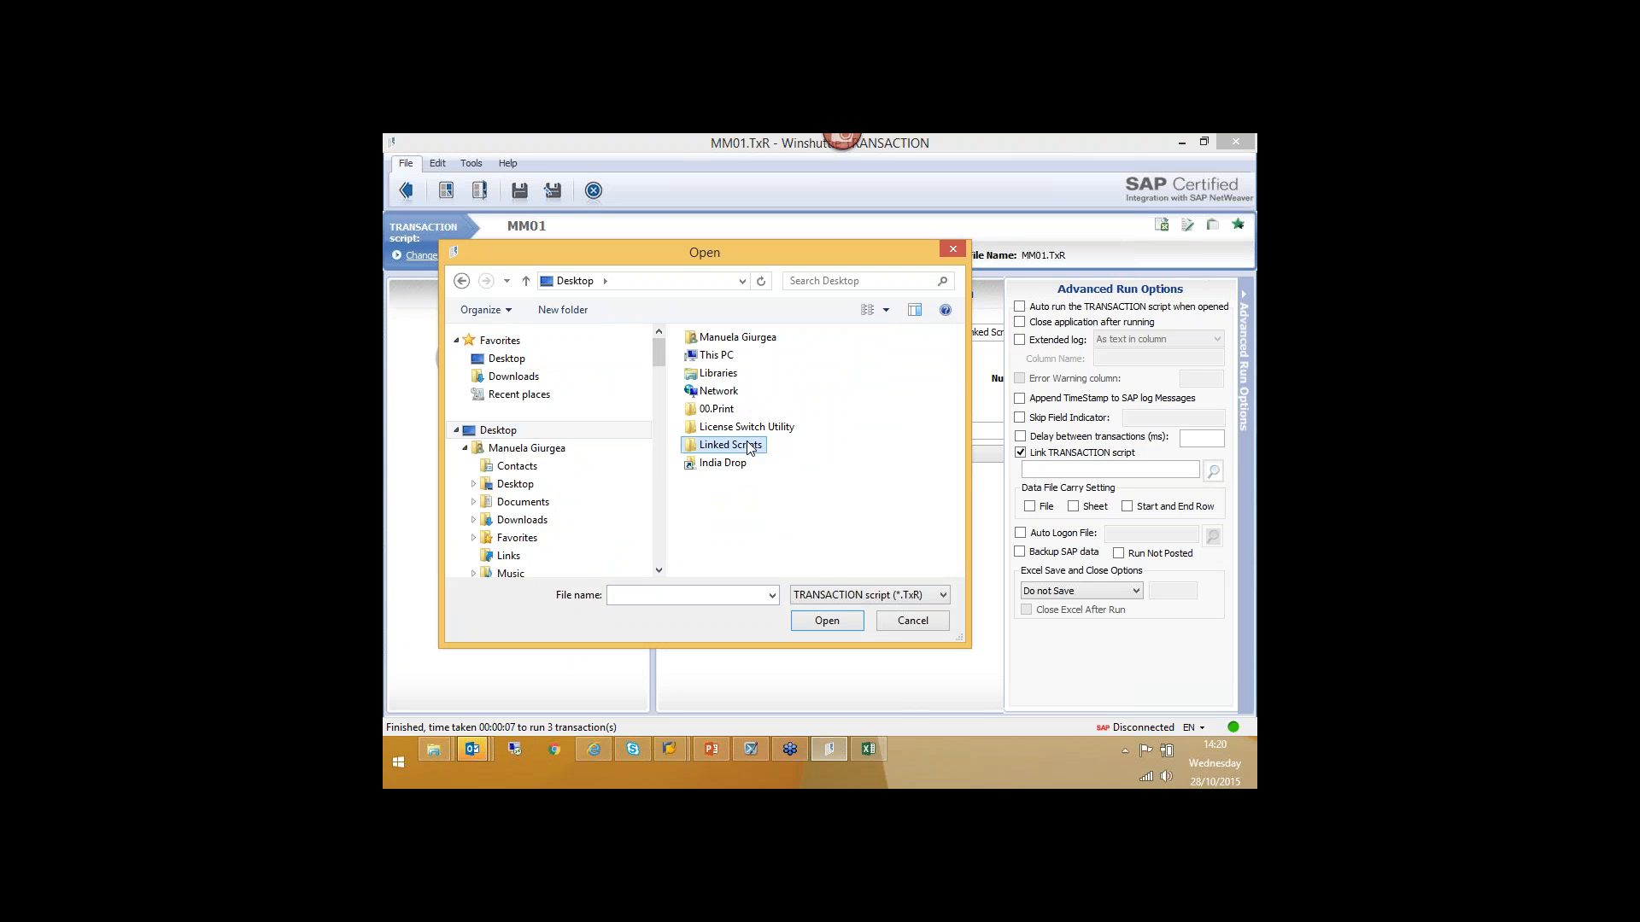
pyautogui.doubleClick(750, 446)
pyautogui.click(720, 381)
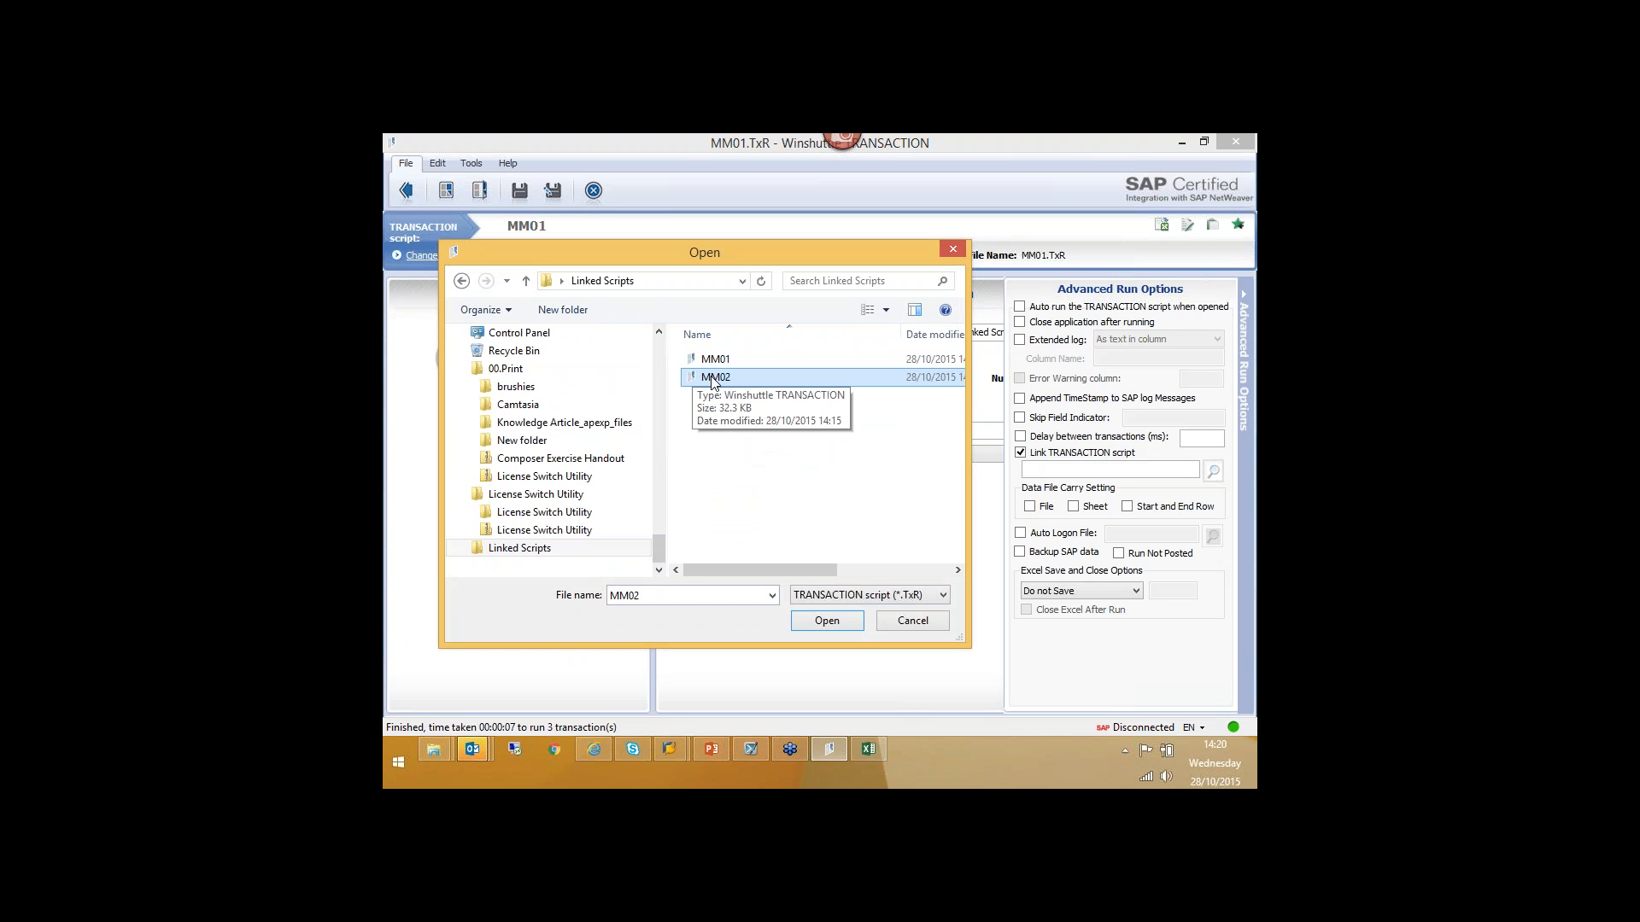
pyautogui.click(849, 622)
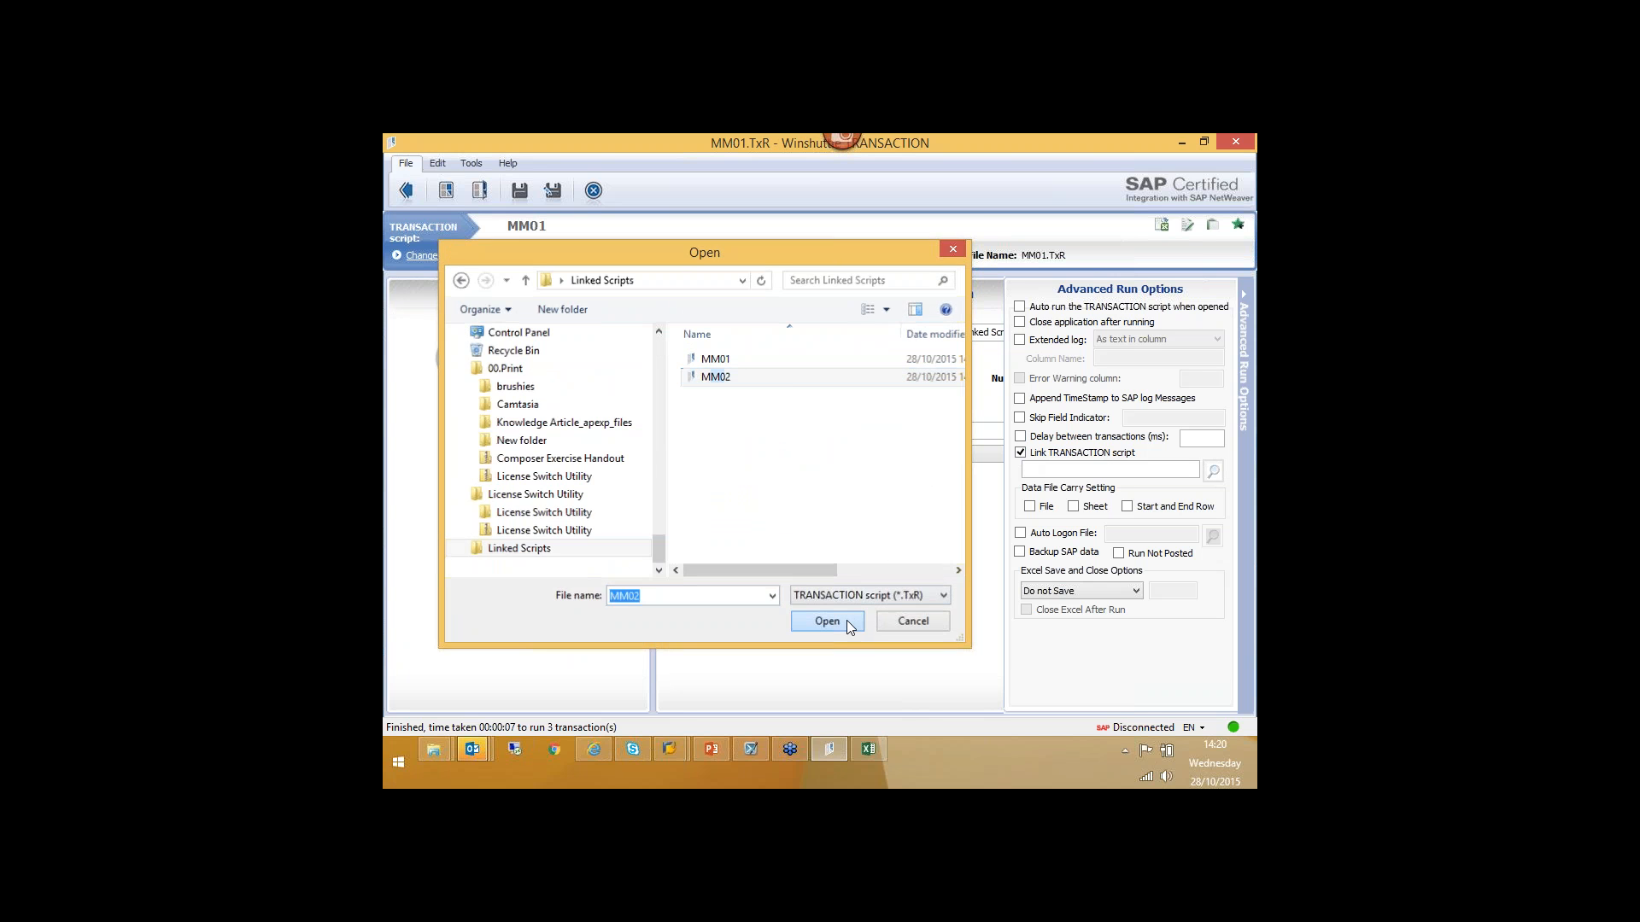
# - Set the data file carry options to File, Sheet, and Start and End Row, and save the MM01 script
pyautogui.click(1032, 507)
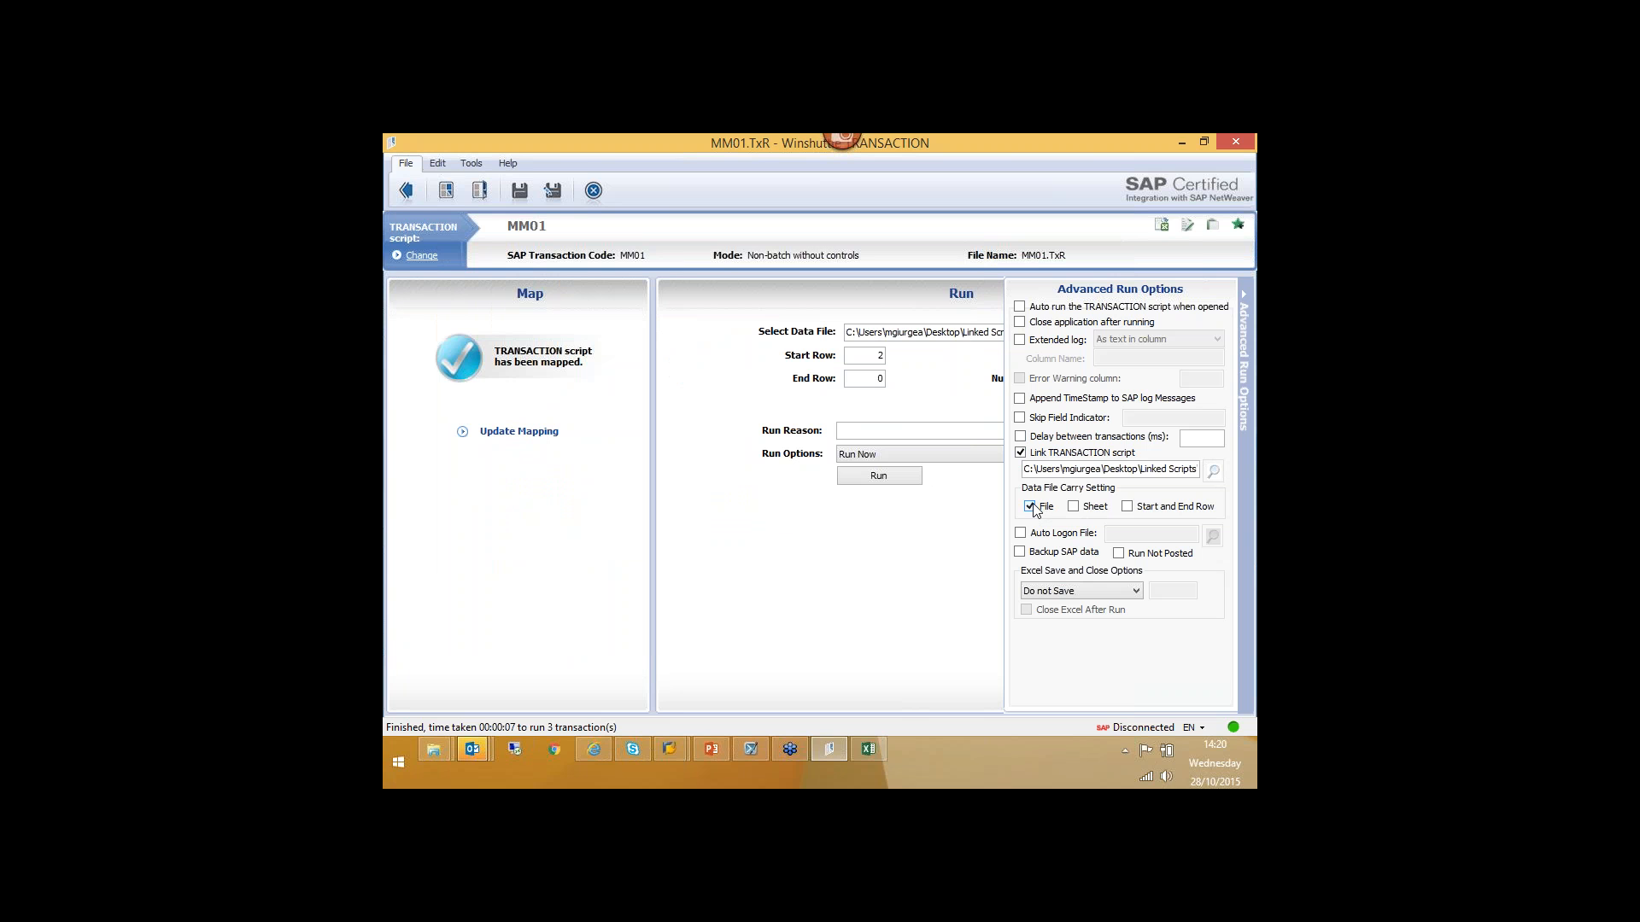
pyautogui.click(1074, 506)
pyautogui.click(1135, 510)
pyautogui.click(1242, 331)
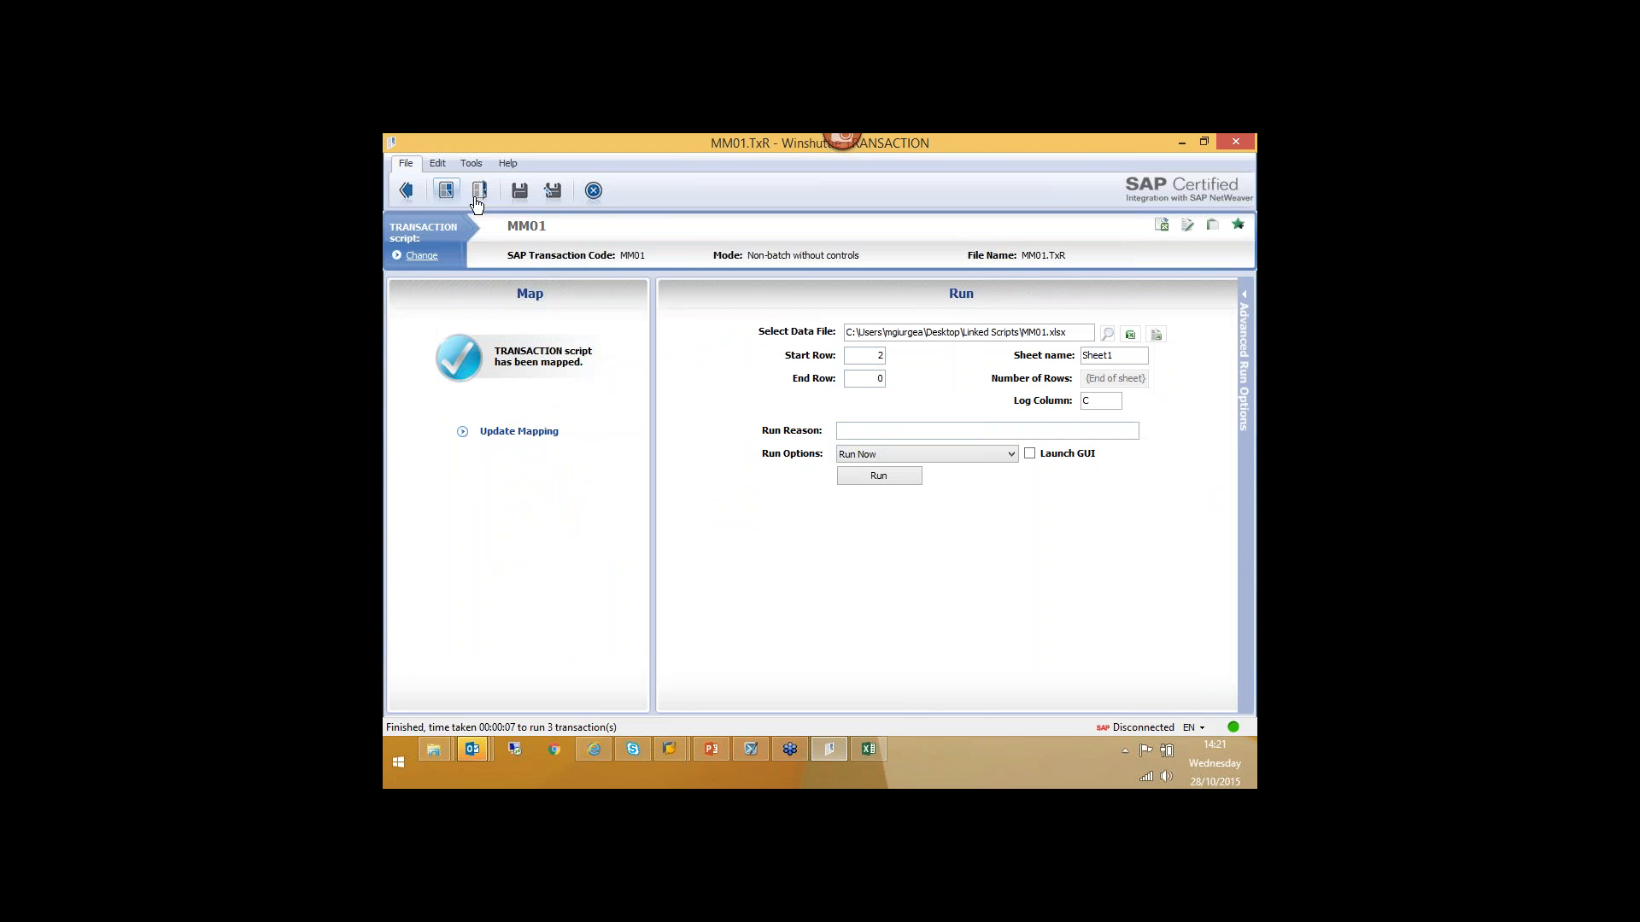
pyautogui.click(521, 193)
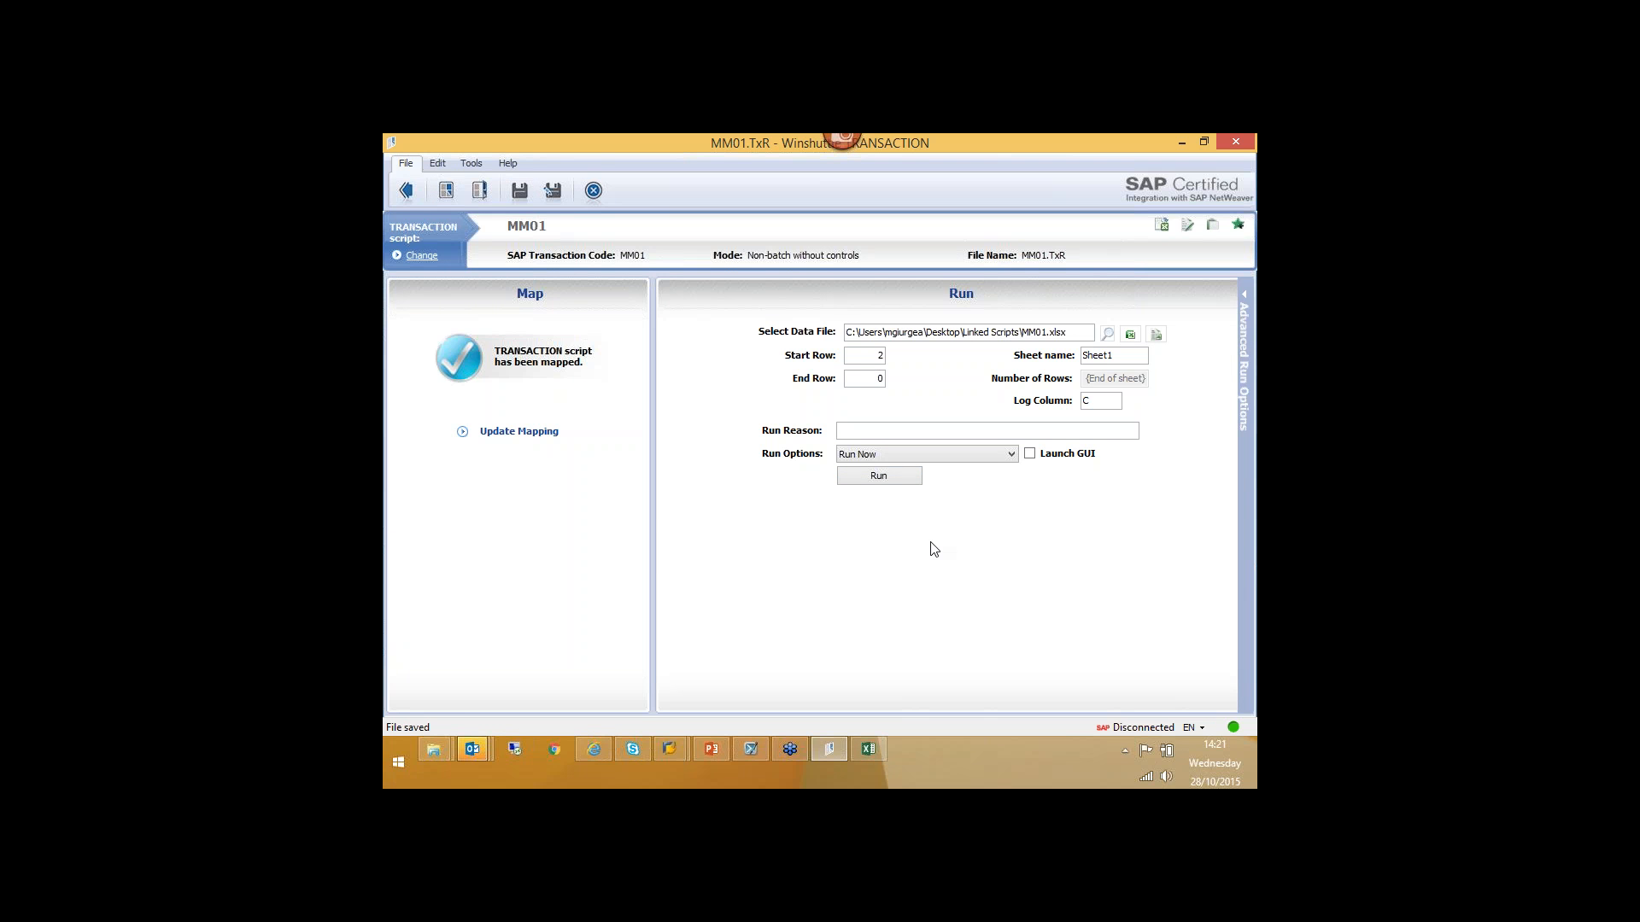
# - Run the MM01 script with its linked MM02 script and review both log columns in the workbook
pyautogui.click(882, 477)
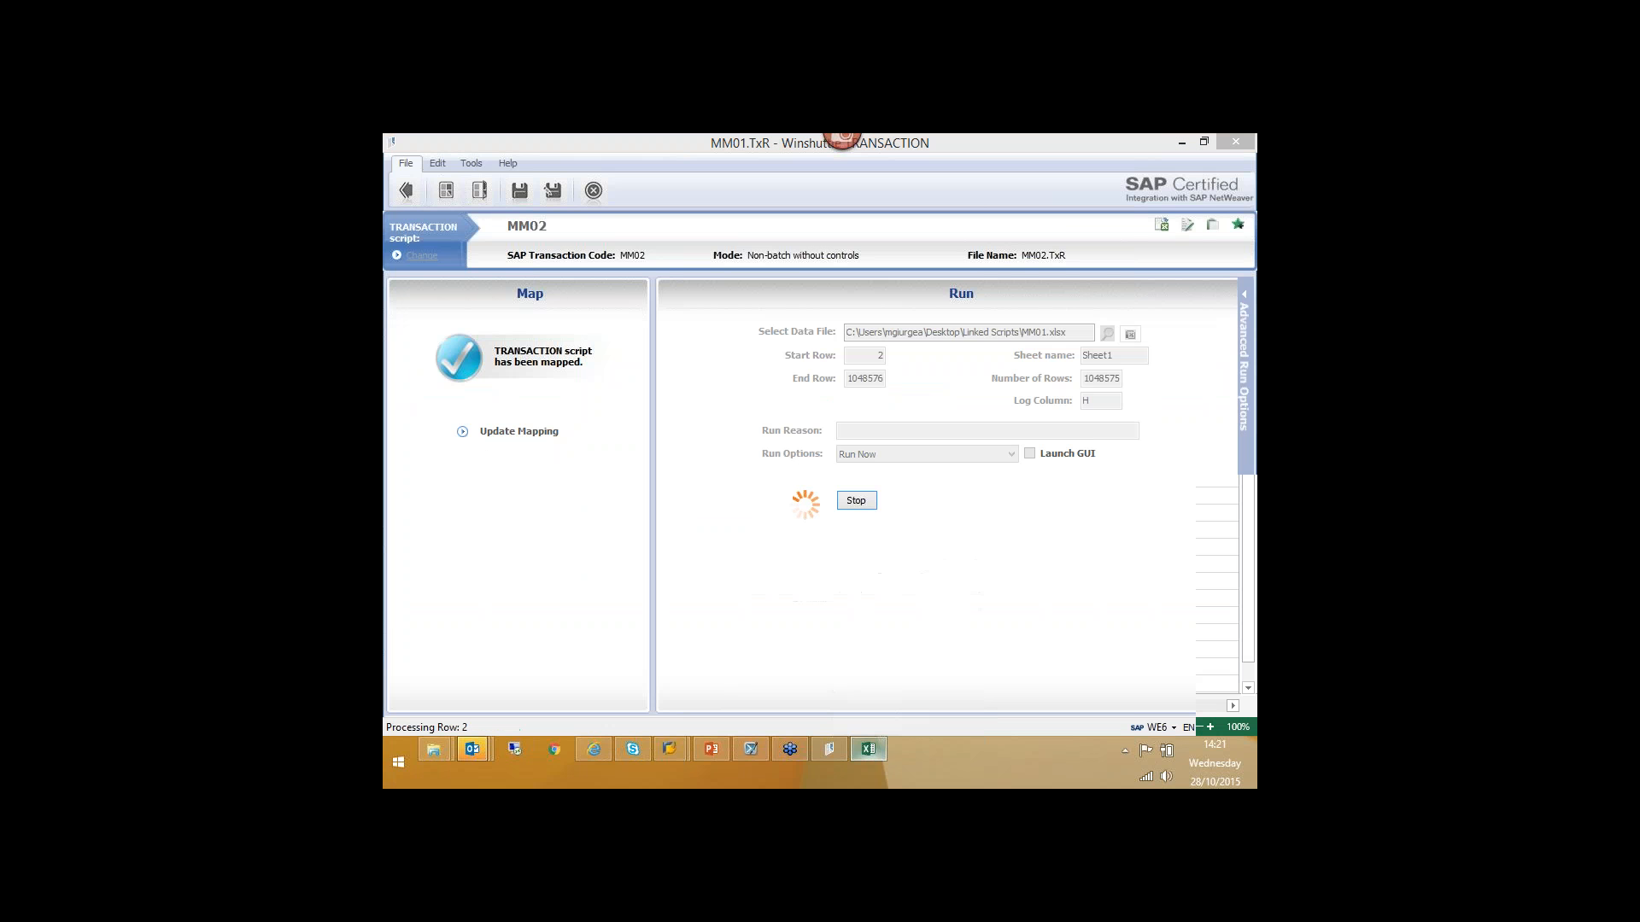
pyautogui.moveTo(1085, 707); pyautogui.dragTo(1116, 704)
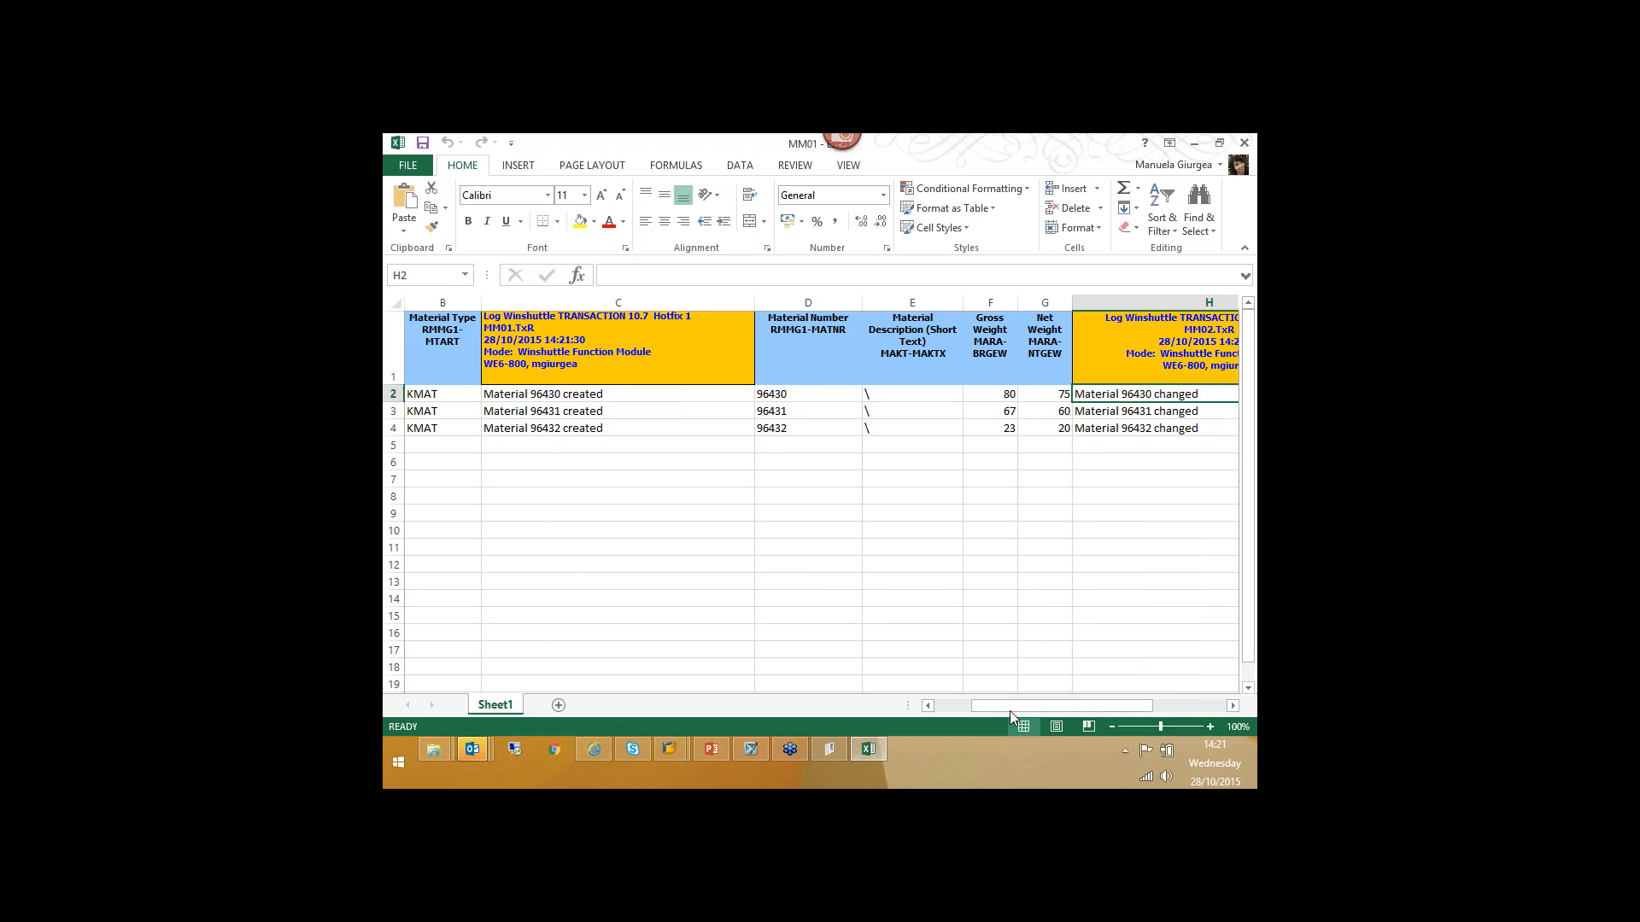
pyautogui.moveTo(1031, 706); pyautogui.dragTo(1102, 706)
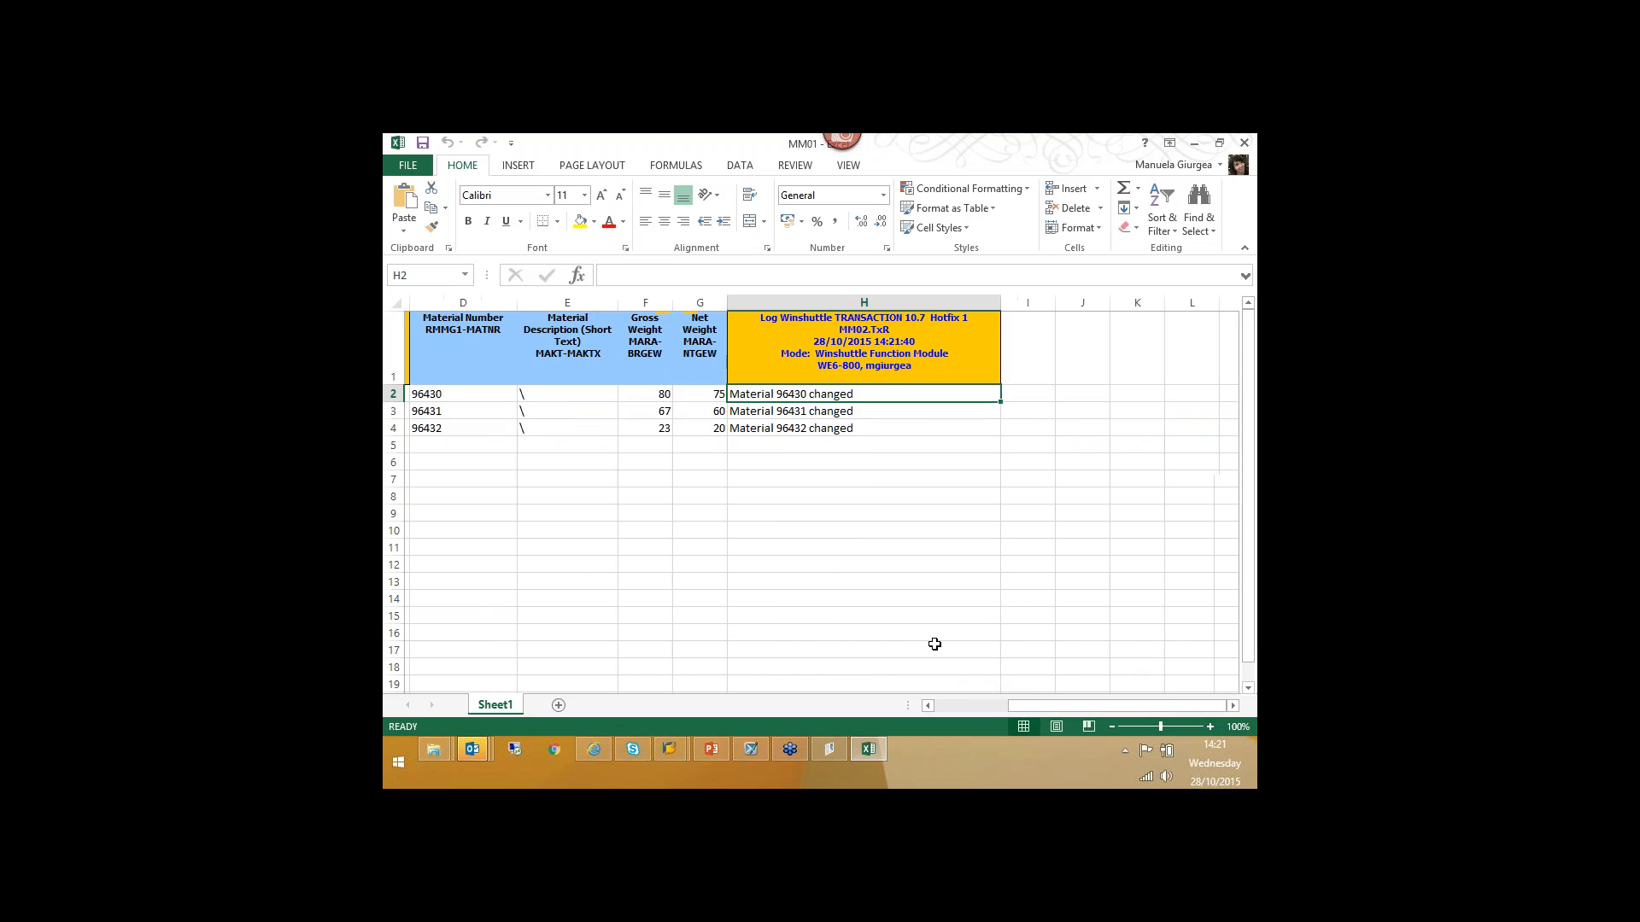
pyautogui.click(928, 706)
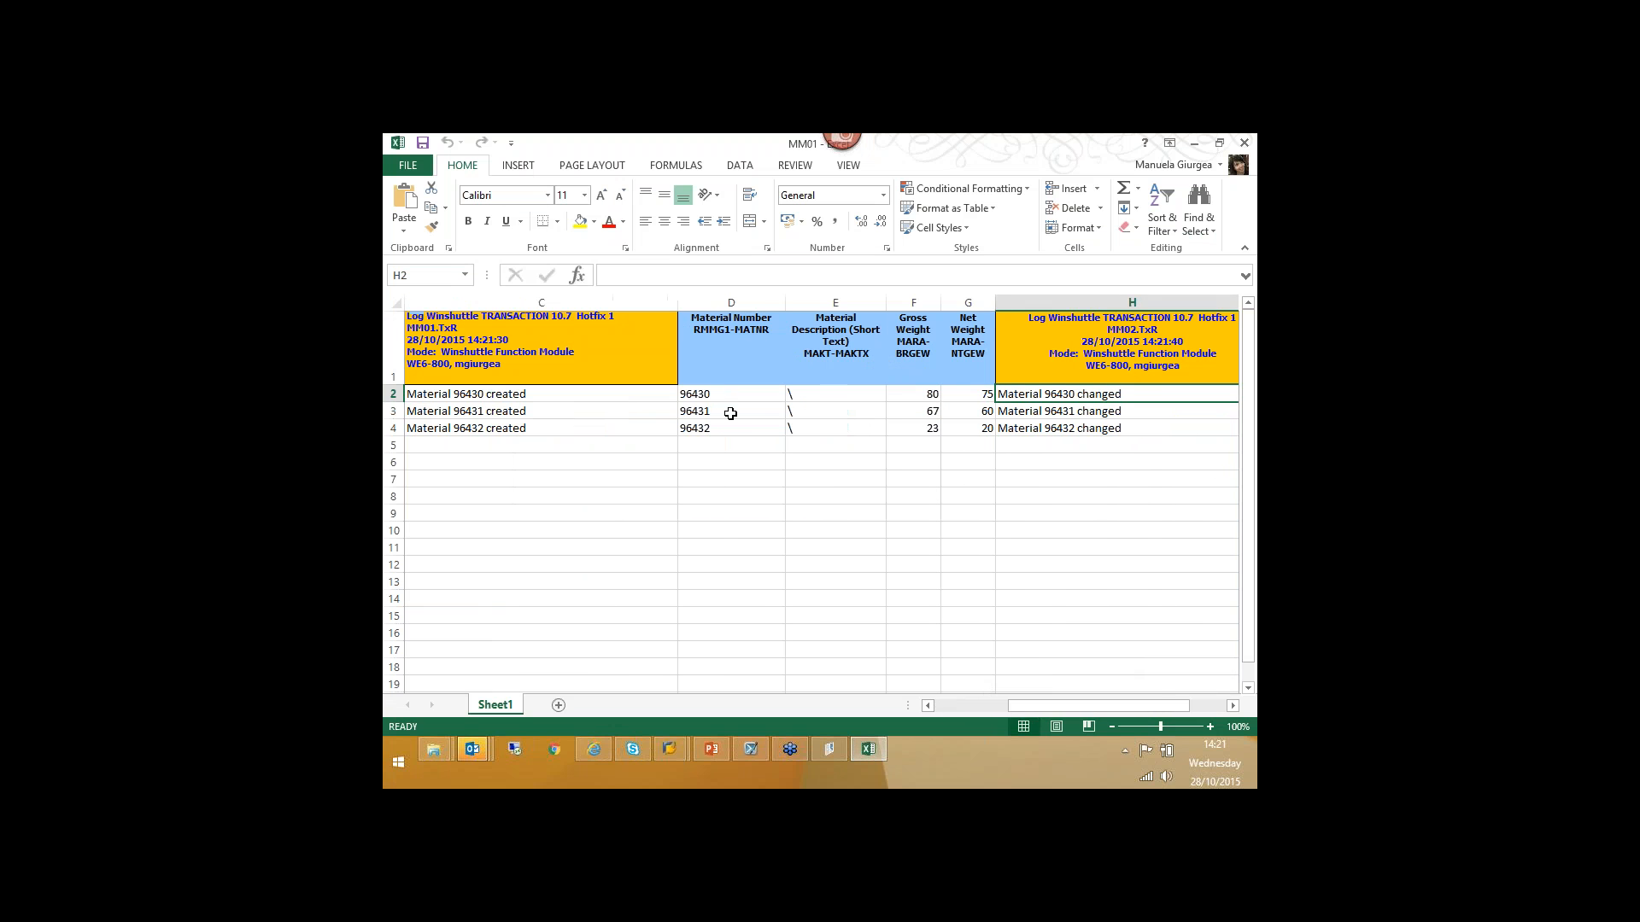
# - Check the extracted material numbers in D2:D4 and the gross and net weights in rows 2 and 3
pyautogui.click(744, 398)
pyautogui.click(735, 412)
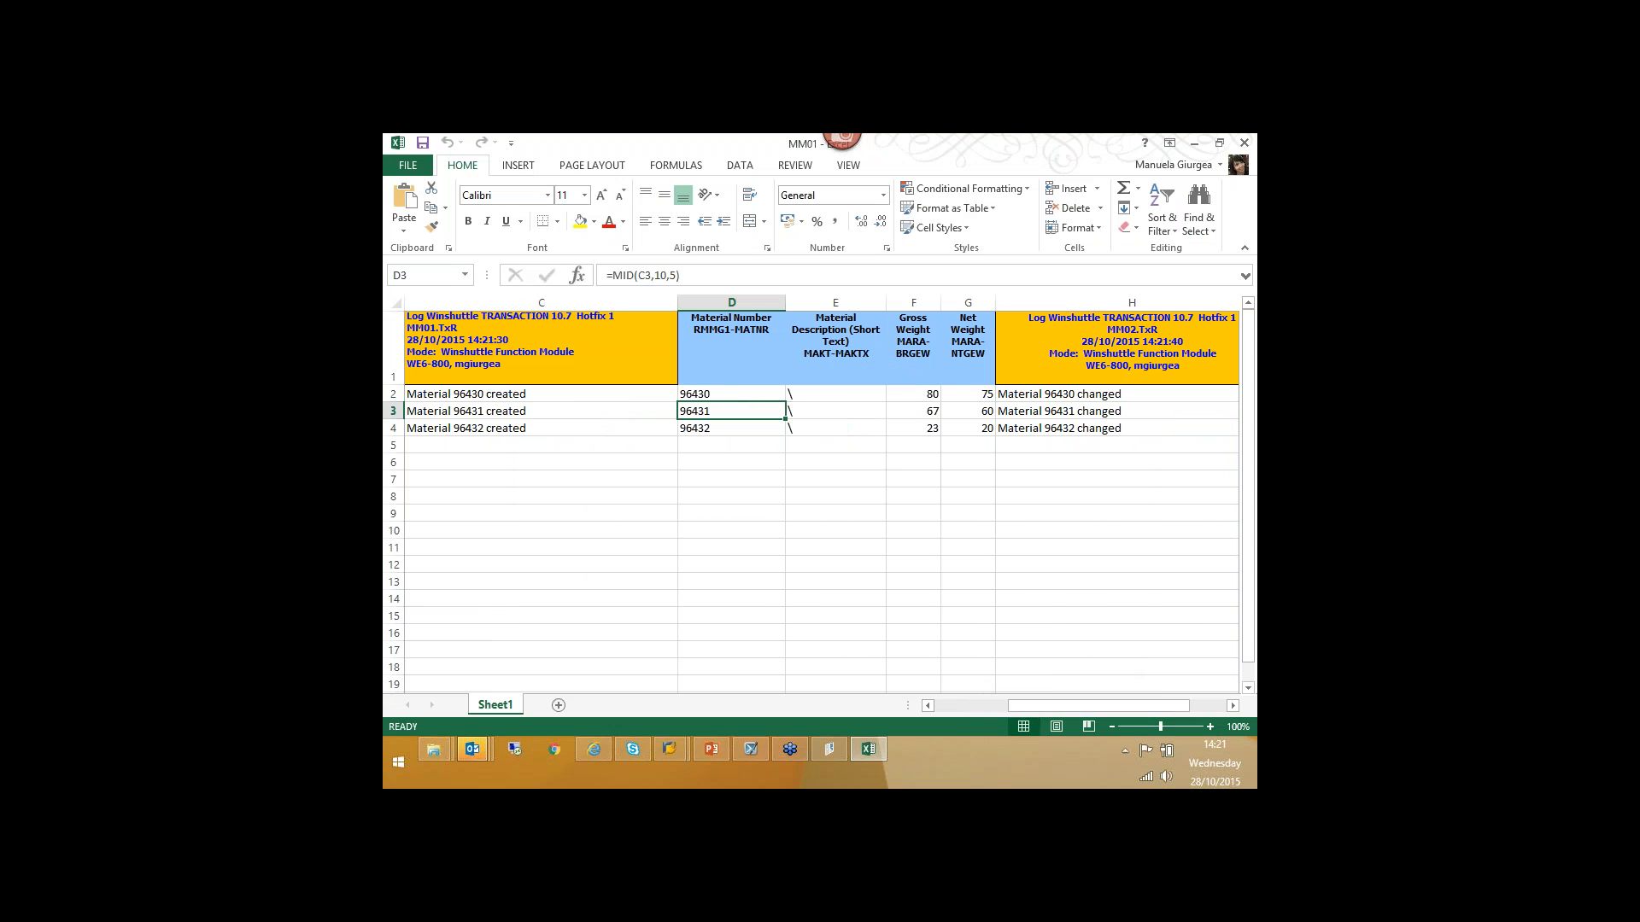
pyautogui.click(738, 428)
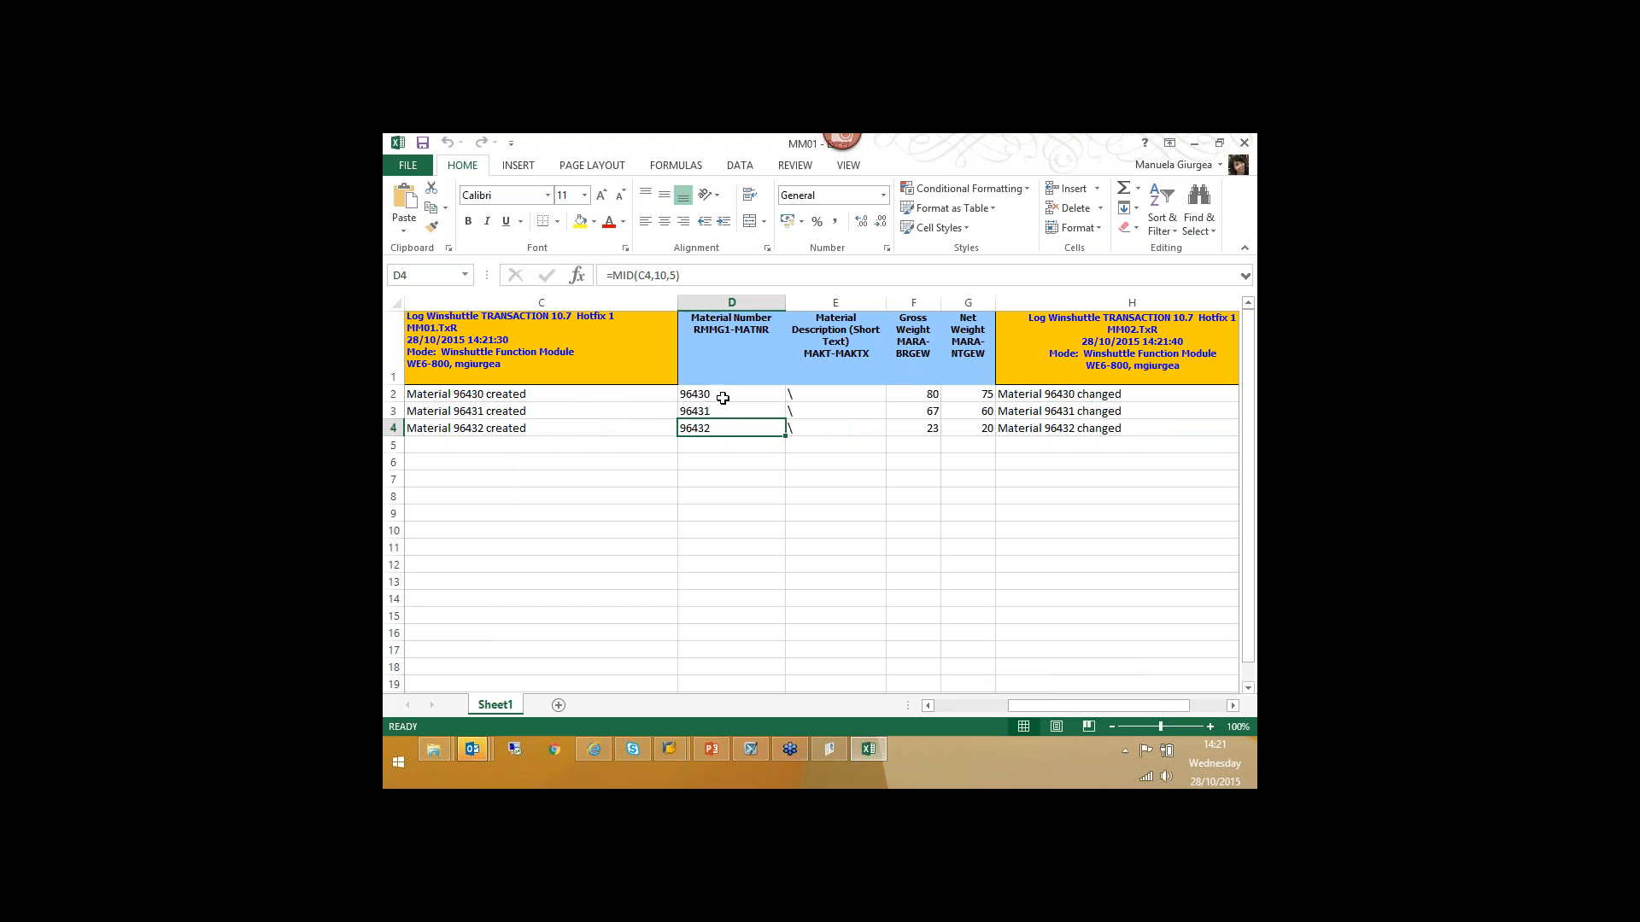
pyautogui.click(935, 394)
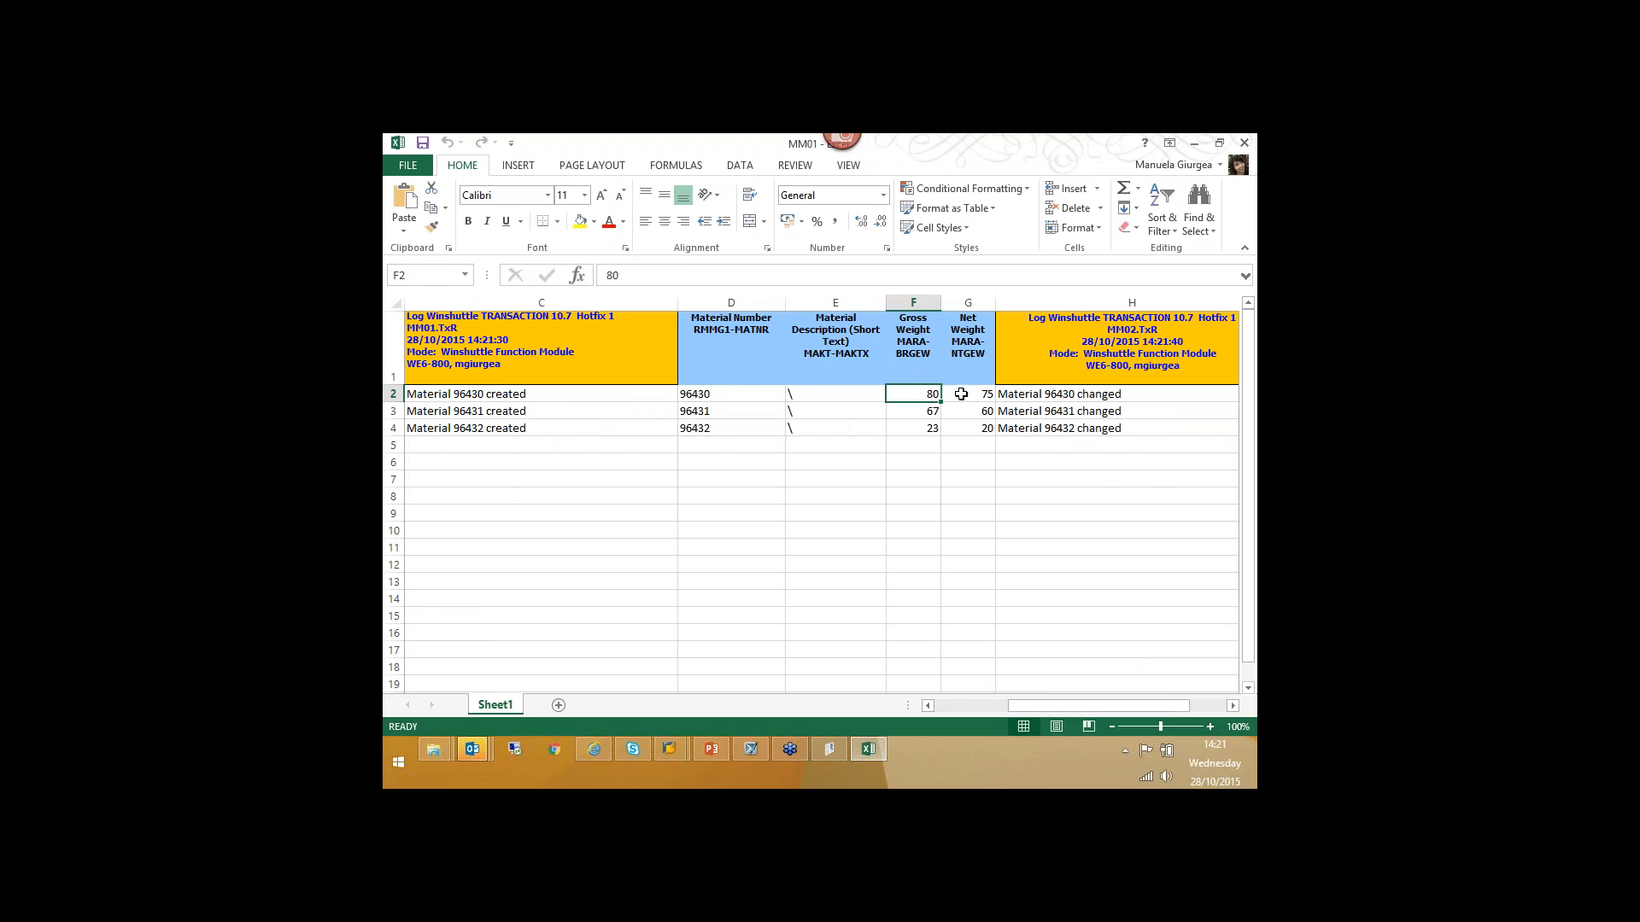
pyautogui.click(714, 412)
pyautogui.click(751, 429)
pyautogui.click(929, 396)
pyautogui.click(969, 395)
pyautogui.click(929, 411)
pyautogui.click(968, 411)
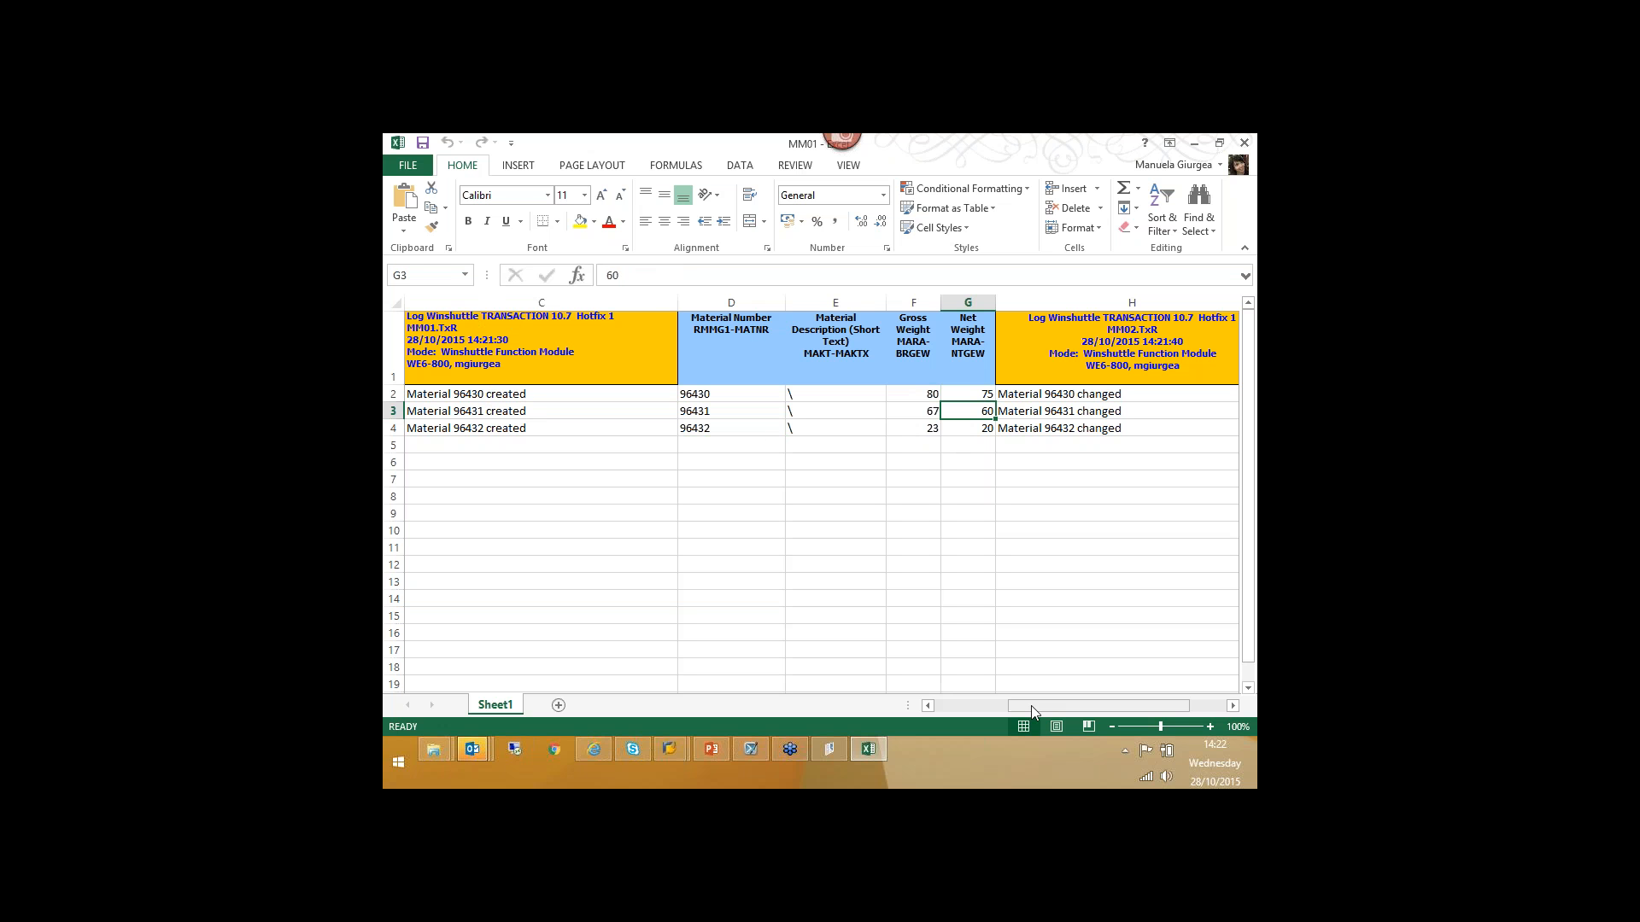
# - Compare the MM01 log entries in column C with the MM02 log entries in column H
pyautogui.moveTo(990, 716); pyautogui.dragTo(962, 713)
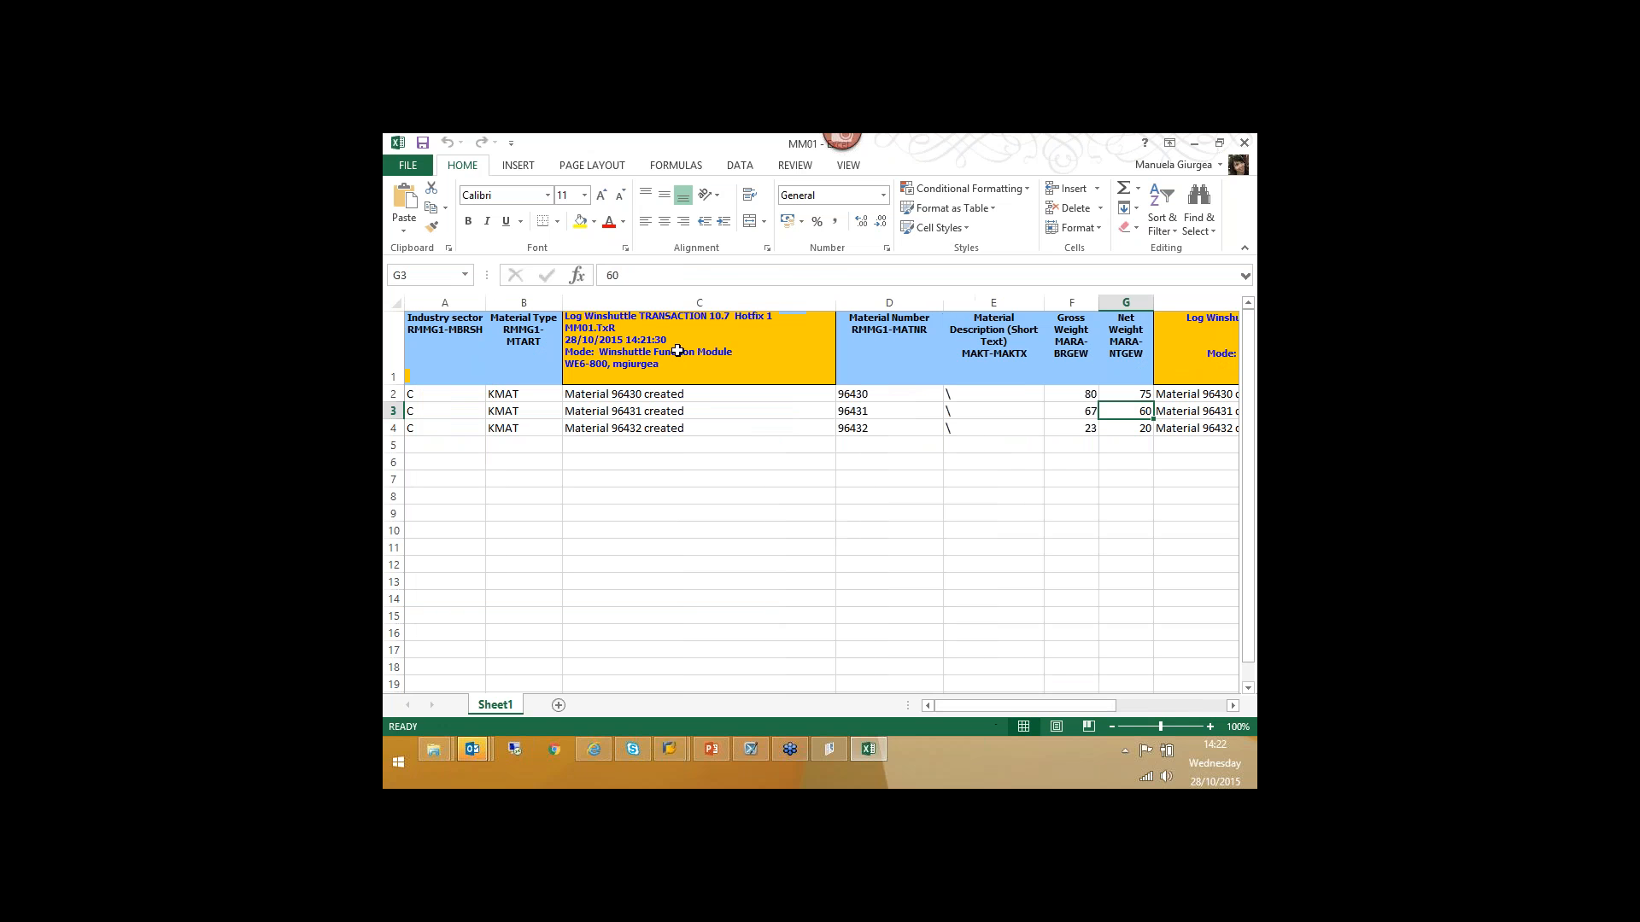
pyautogui.moveTo(677, 351); pyautogui.dragTo(675, 446)
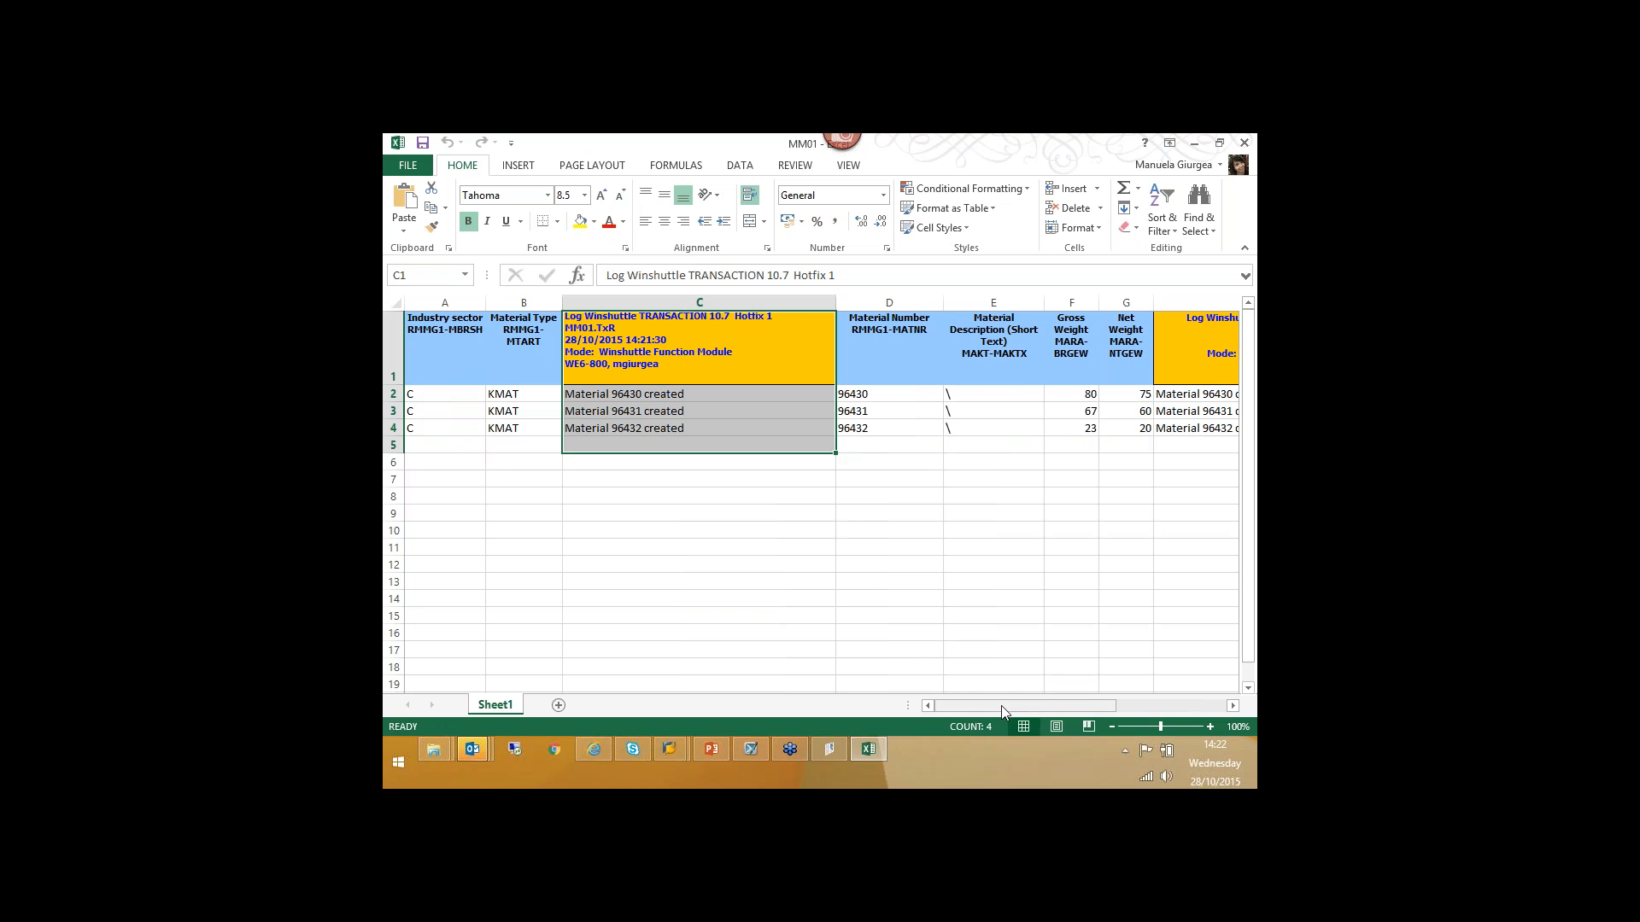
pyautogui.moveTo(1001, 705); pyautogui.dragTo(1073, 694)
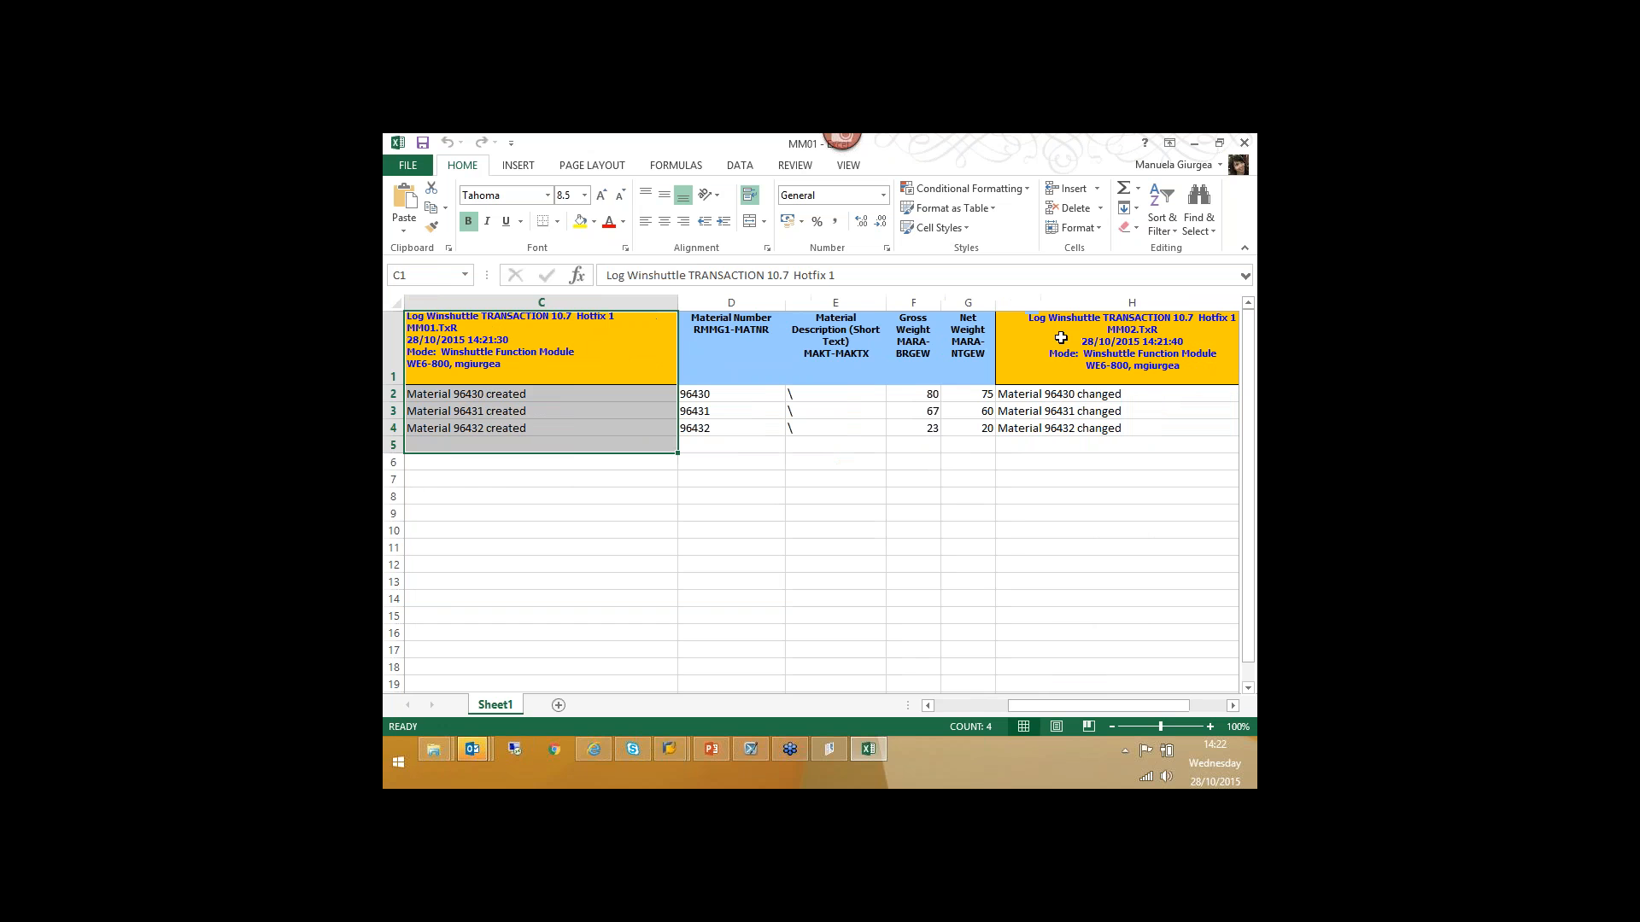
pyautogui.moveTo(1069, 359); pyautogui.dragTo(1070, 437)
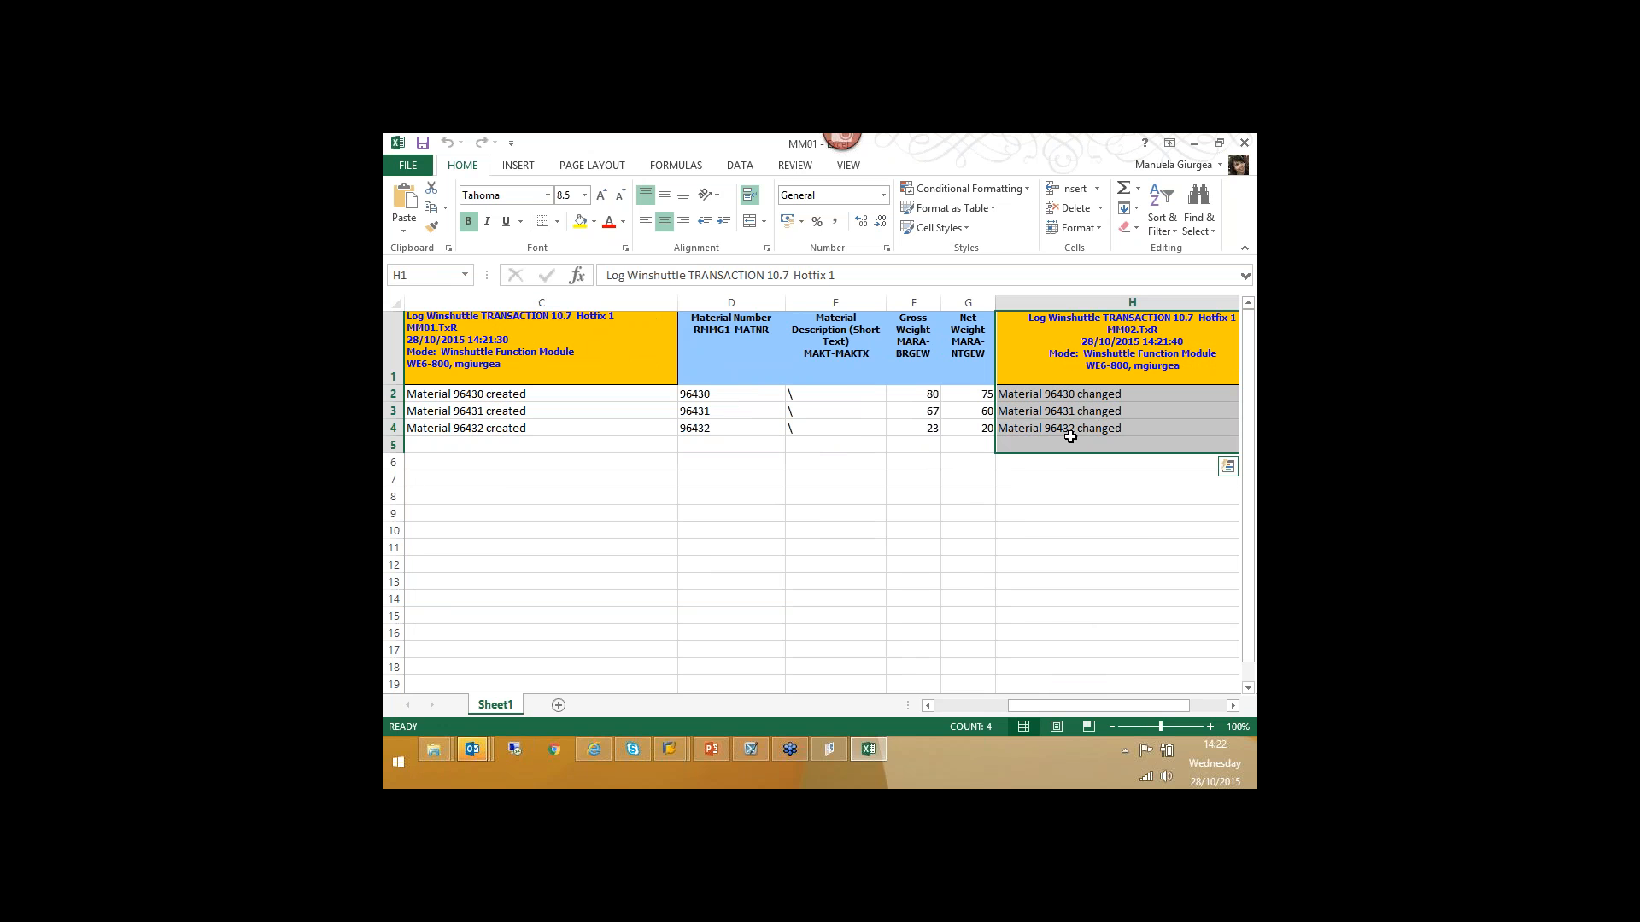
pyautogui.click(1070, 513)
# - Highlight the material number in H2's log message, switch to SAP and open transaction MM02
pyautogui.click(1062, 398)
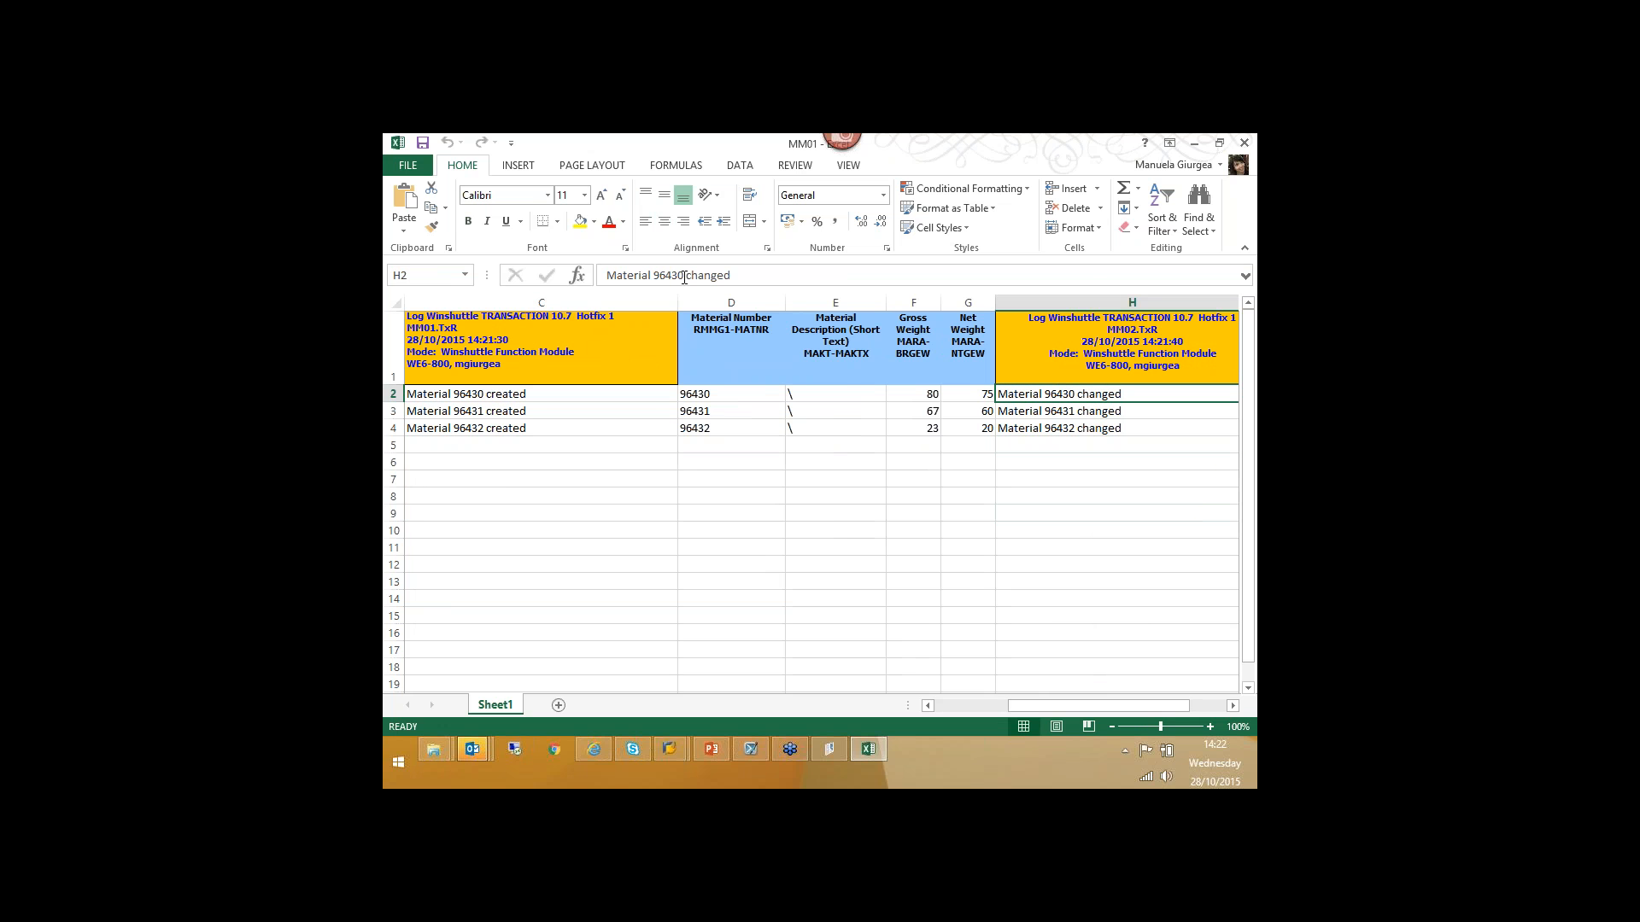
pyautogui.moveTo(684, 278); pyautogui.dragTo(656, 281)
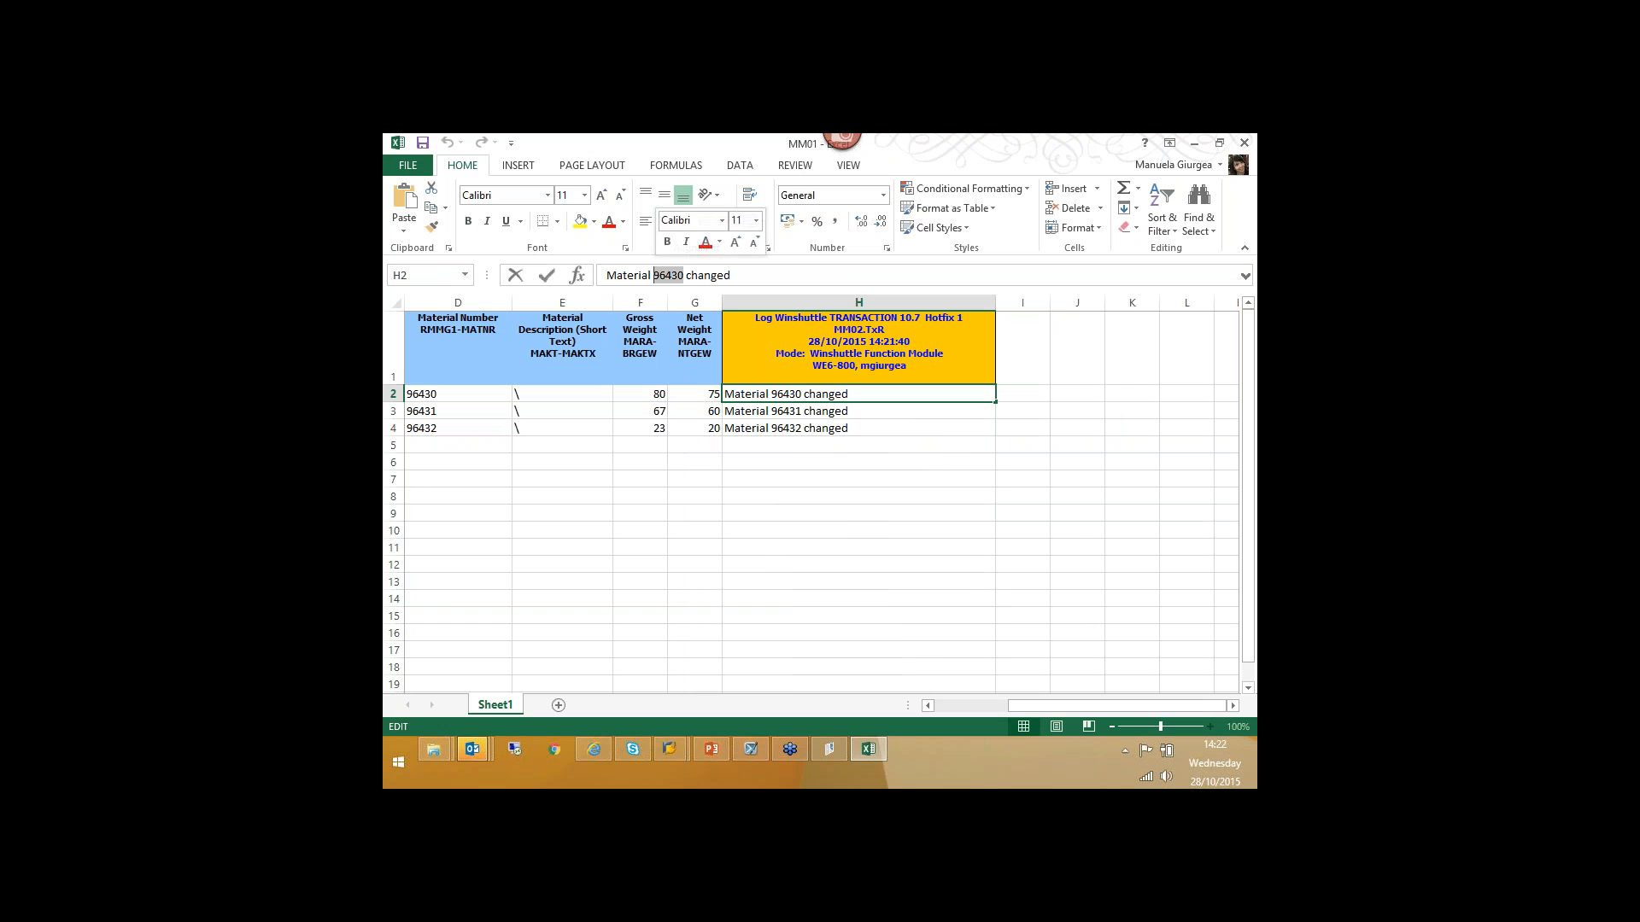
pyautogui.click(683, 750)
pyautogui.click(714, 683)
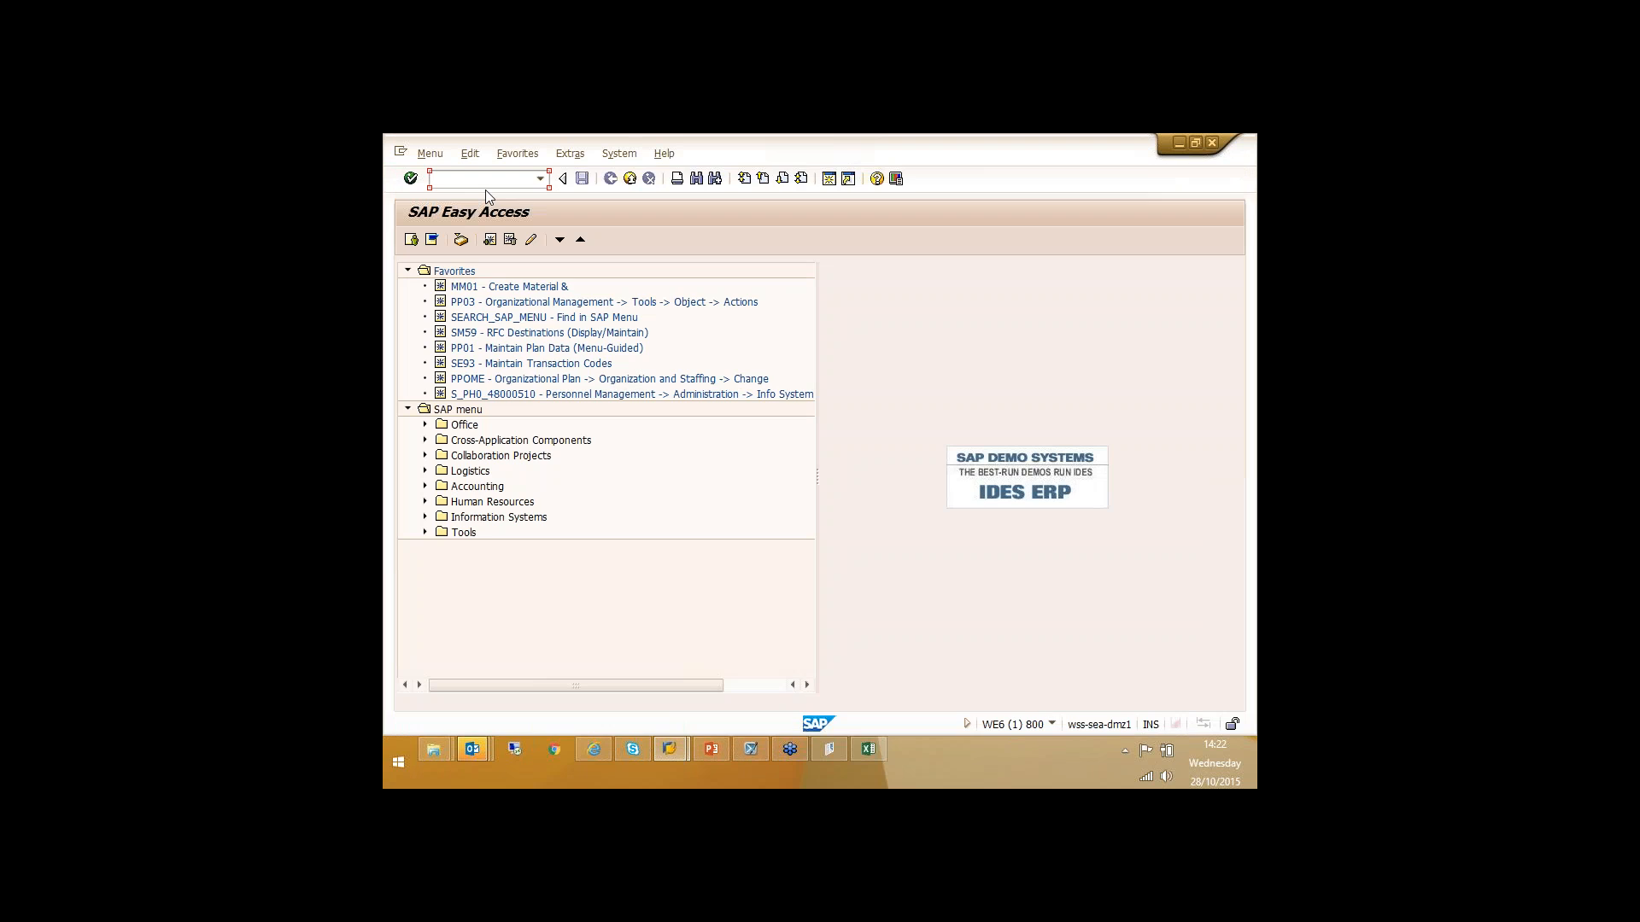
pyautogui.write('mm')
pyautogui.write('03')
pyautogui.write('2')
pyautogui.press('Return')
# - Open material 96430 in the Basic Data 1 view
pyautogui.write('96430')
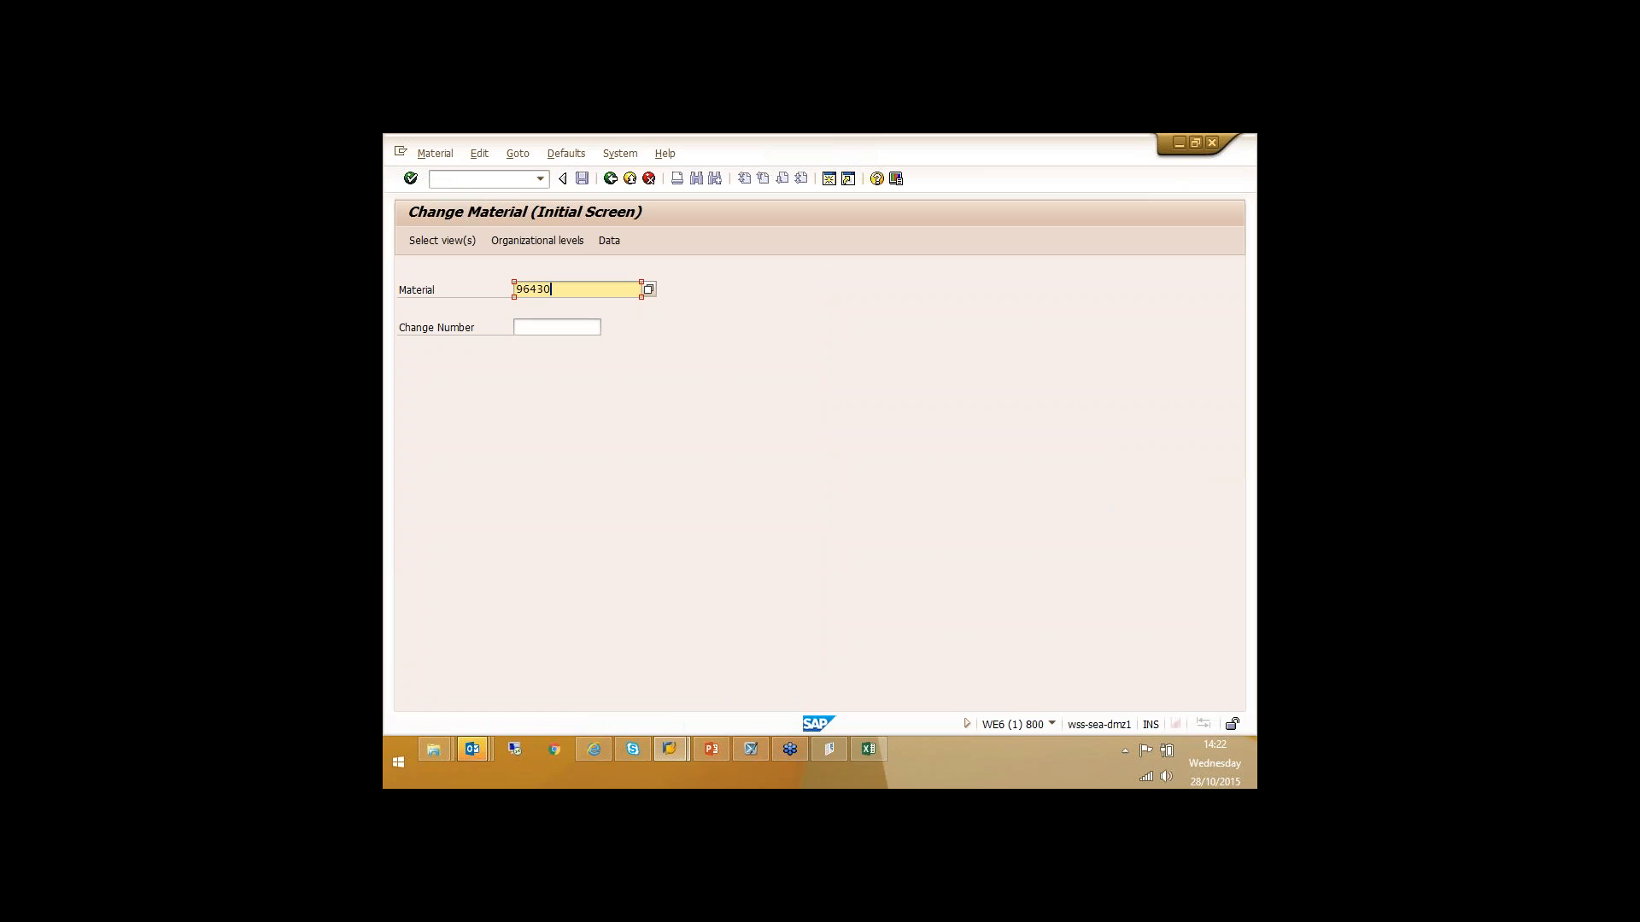
pyautogui.hotkey('alt', 'Tab')
pyautogui.hotkey('alt', 'Tab')
pyautogui.click(451, 239)
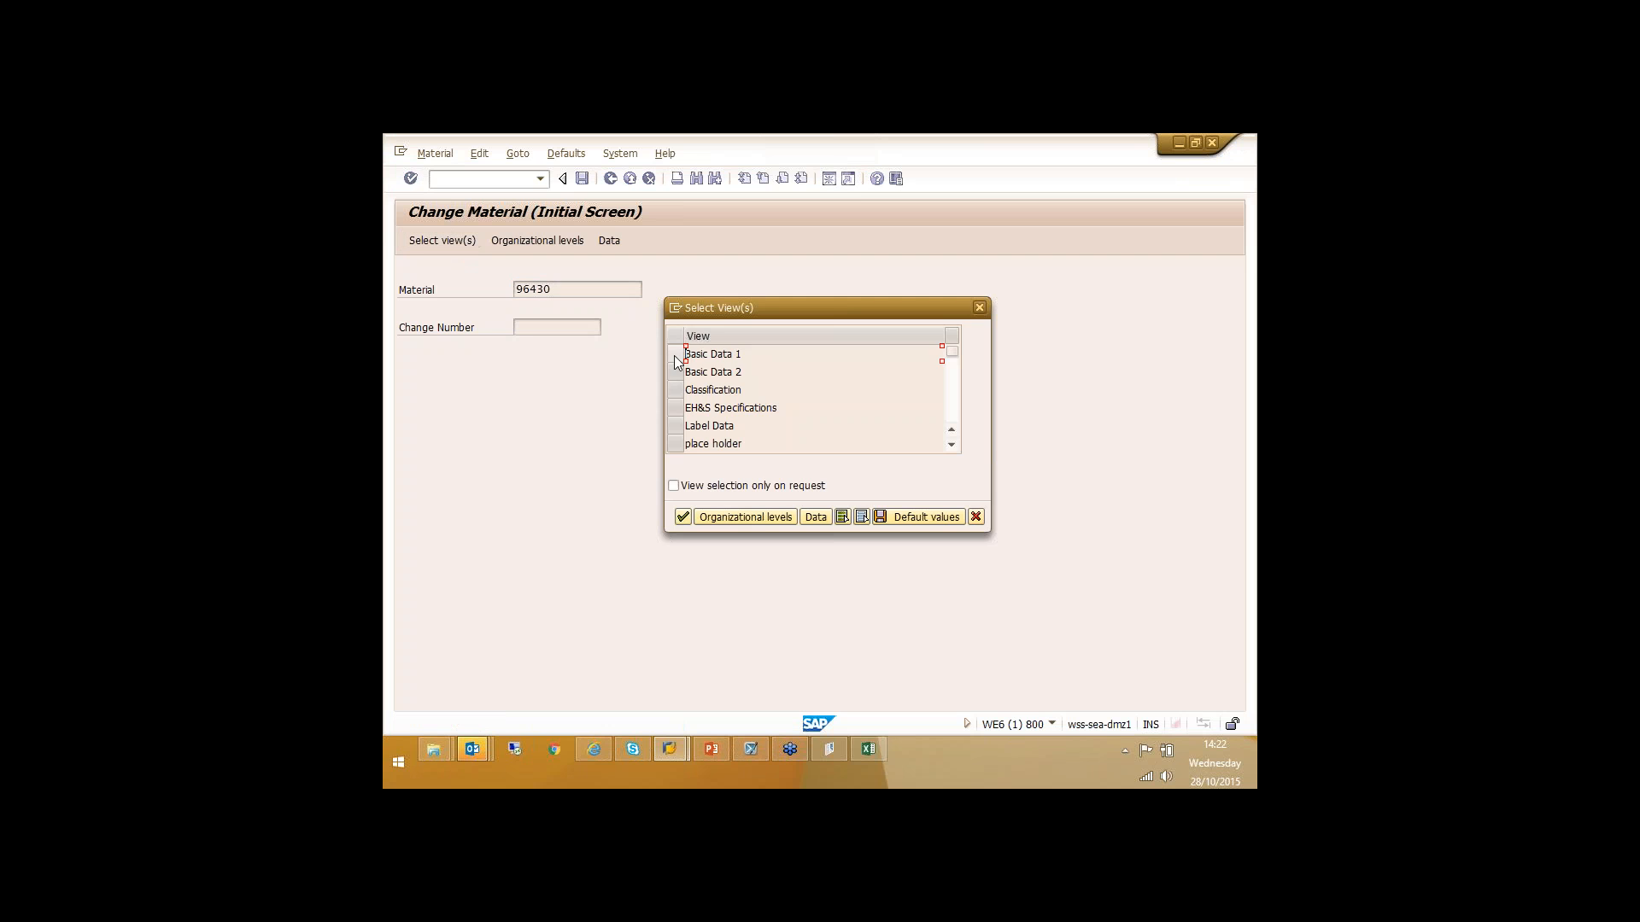
pyautogui.click(674, 355)
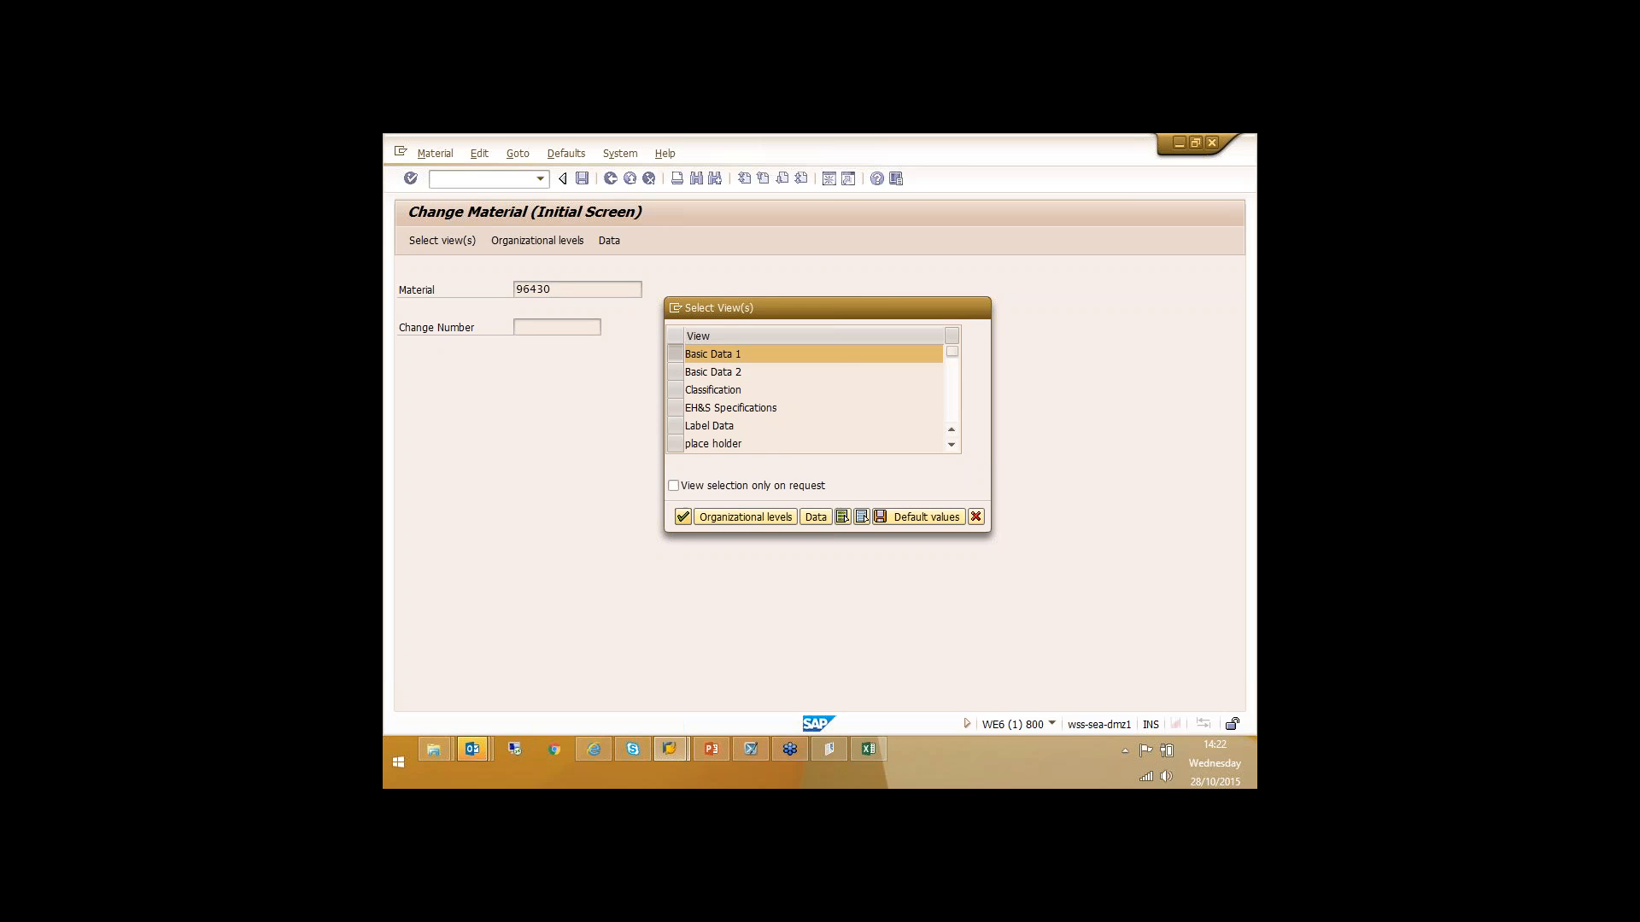
pyautogui.press('Return')
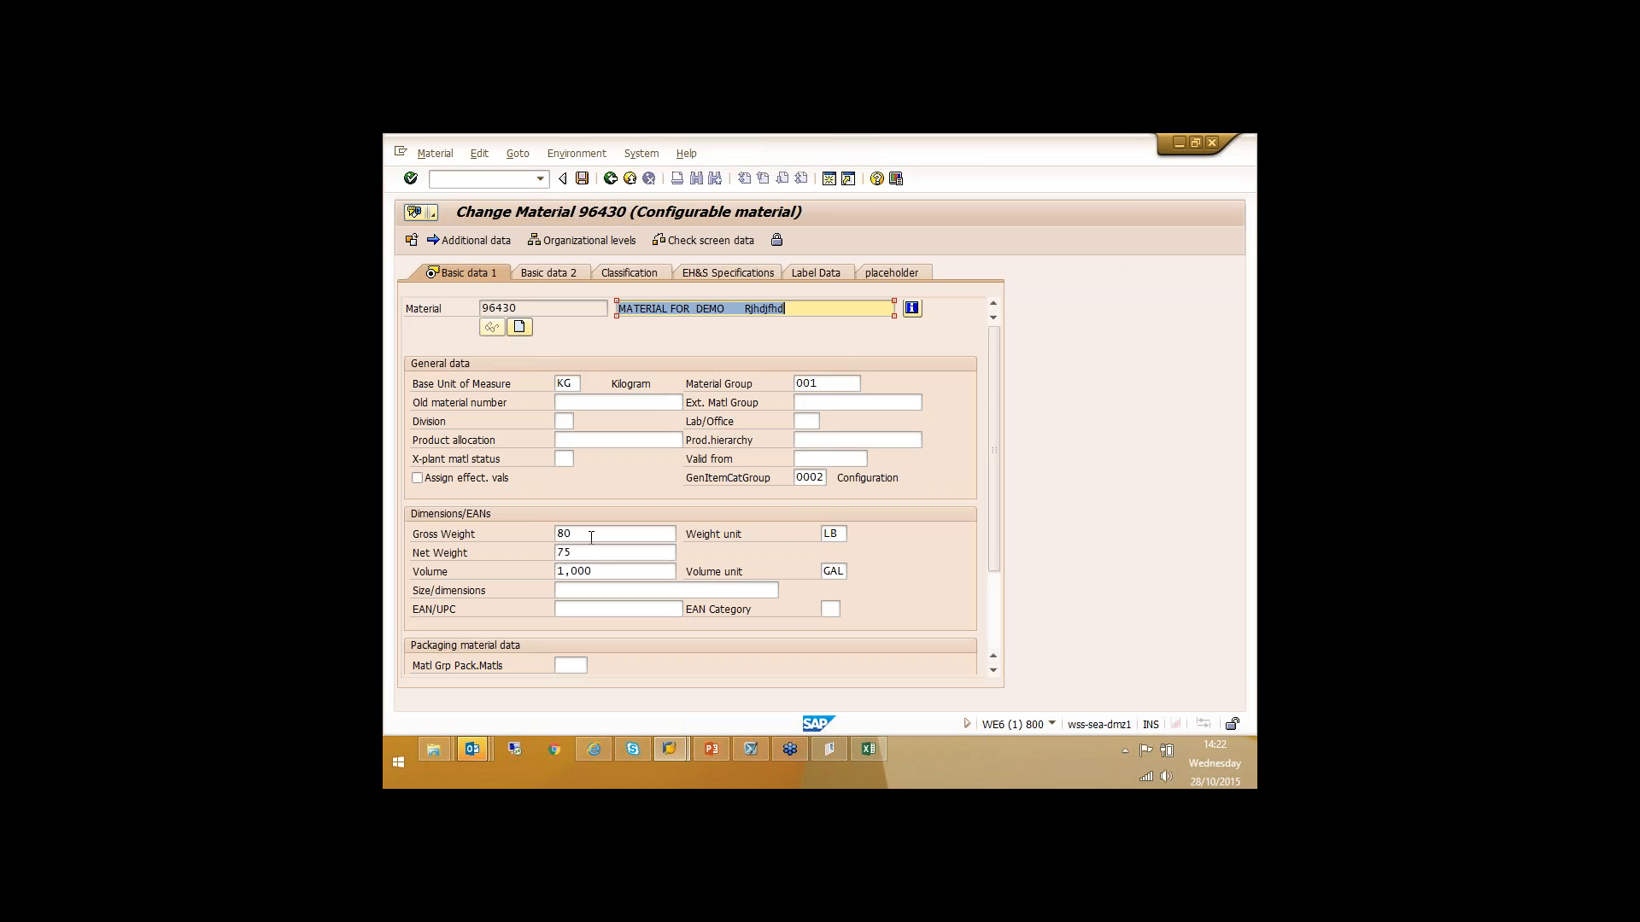
# - Compare the material's gross and net weights in SAP with the workbook, and check the row 3 weights too
pyautogui.click(592, 536)
pyautogui.click(592, 552)
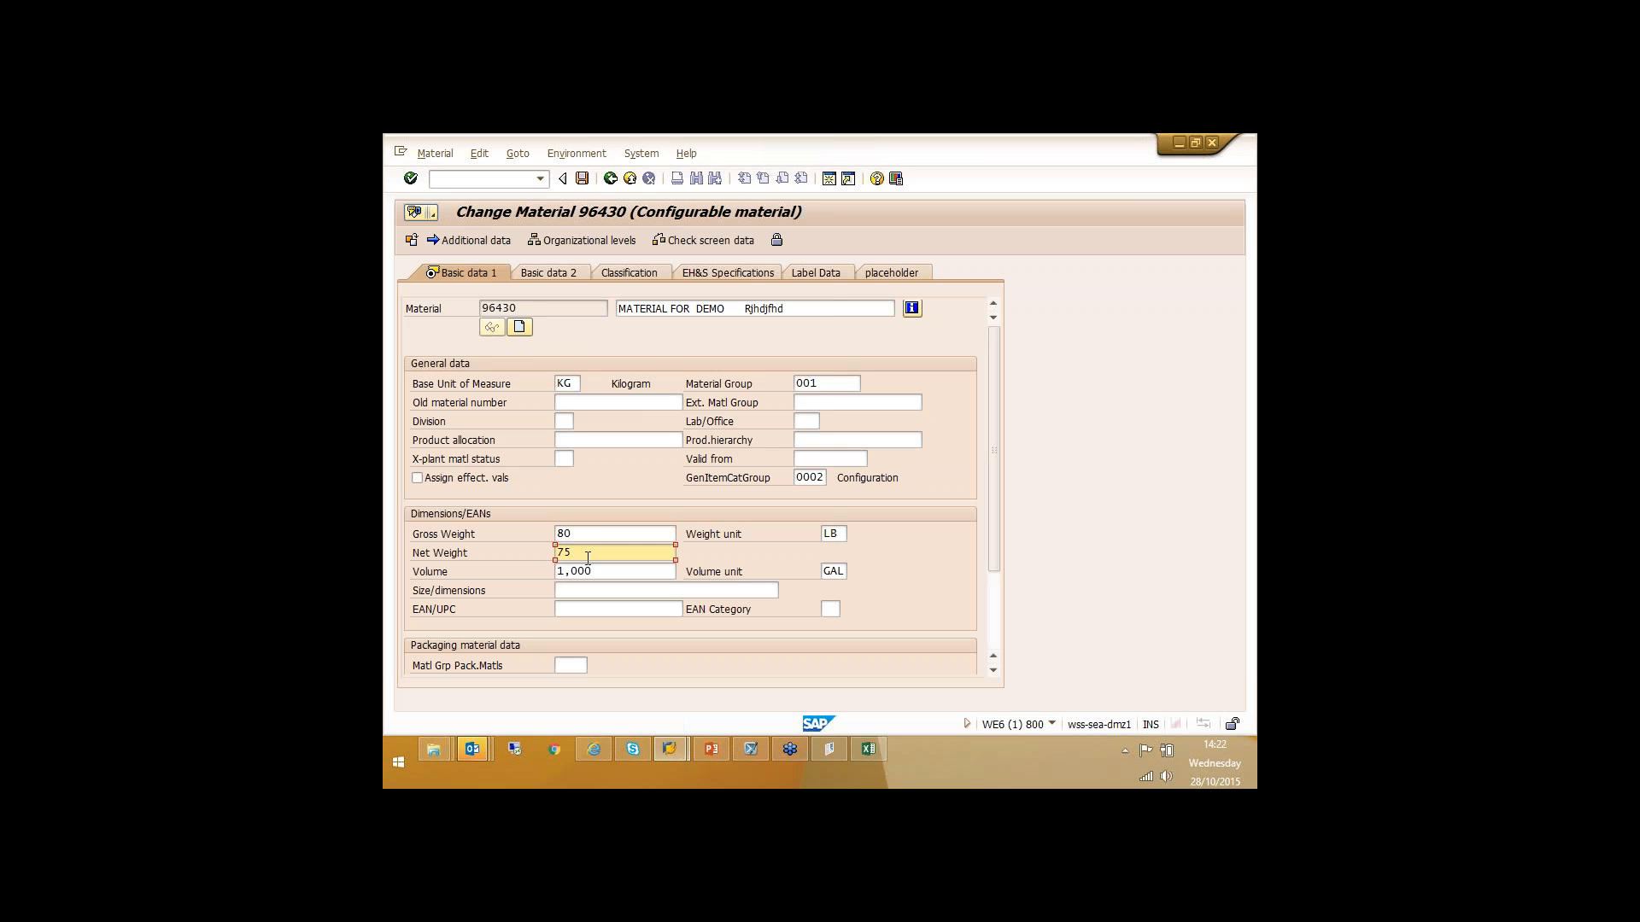
pyautogui.hotkey('alt', 'Tab')
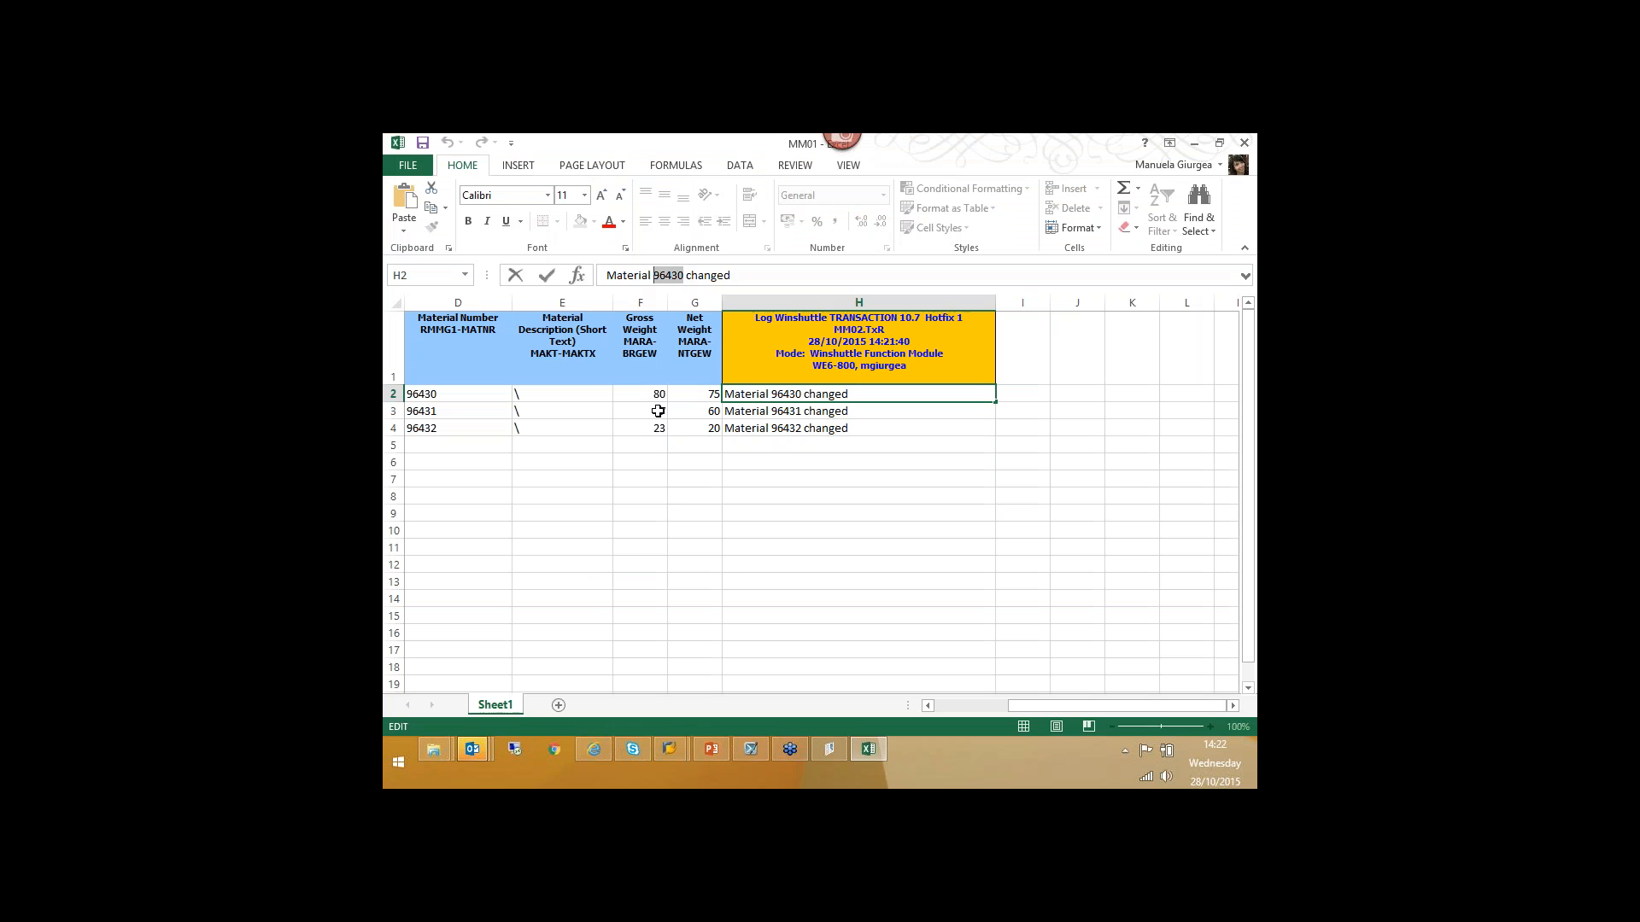
pyautogui.click(658, 397)
pyautogui.click(691, 397)
pyautogui.click(658, 416)
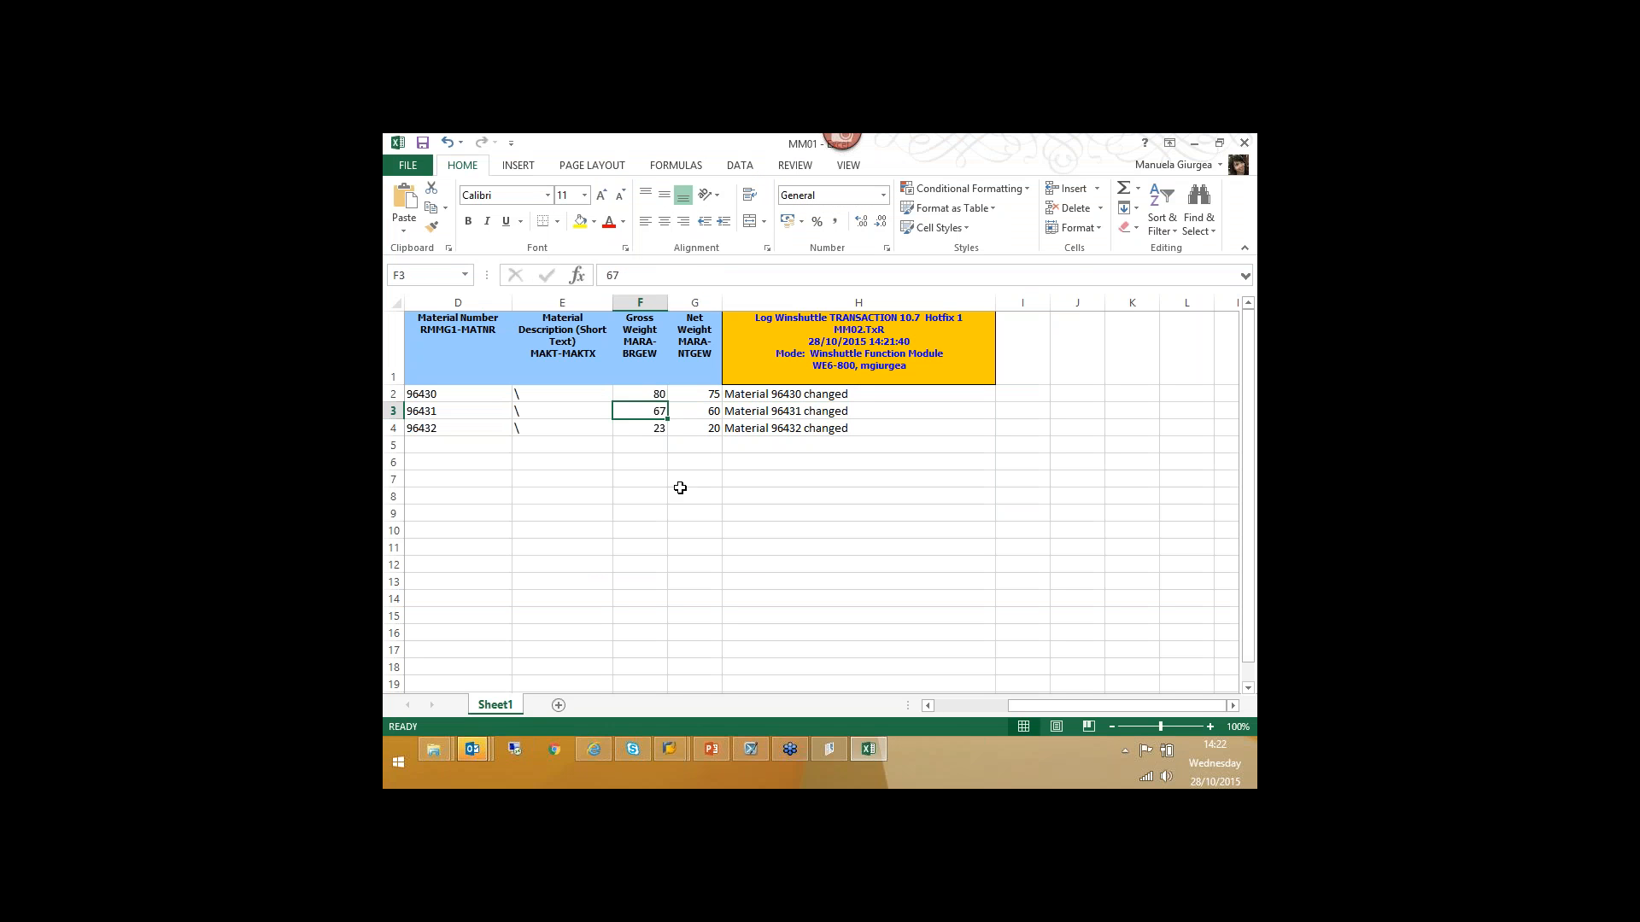
pyautogui.click(685, 416)
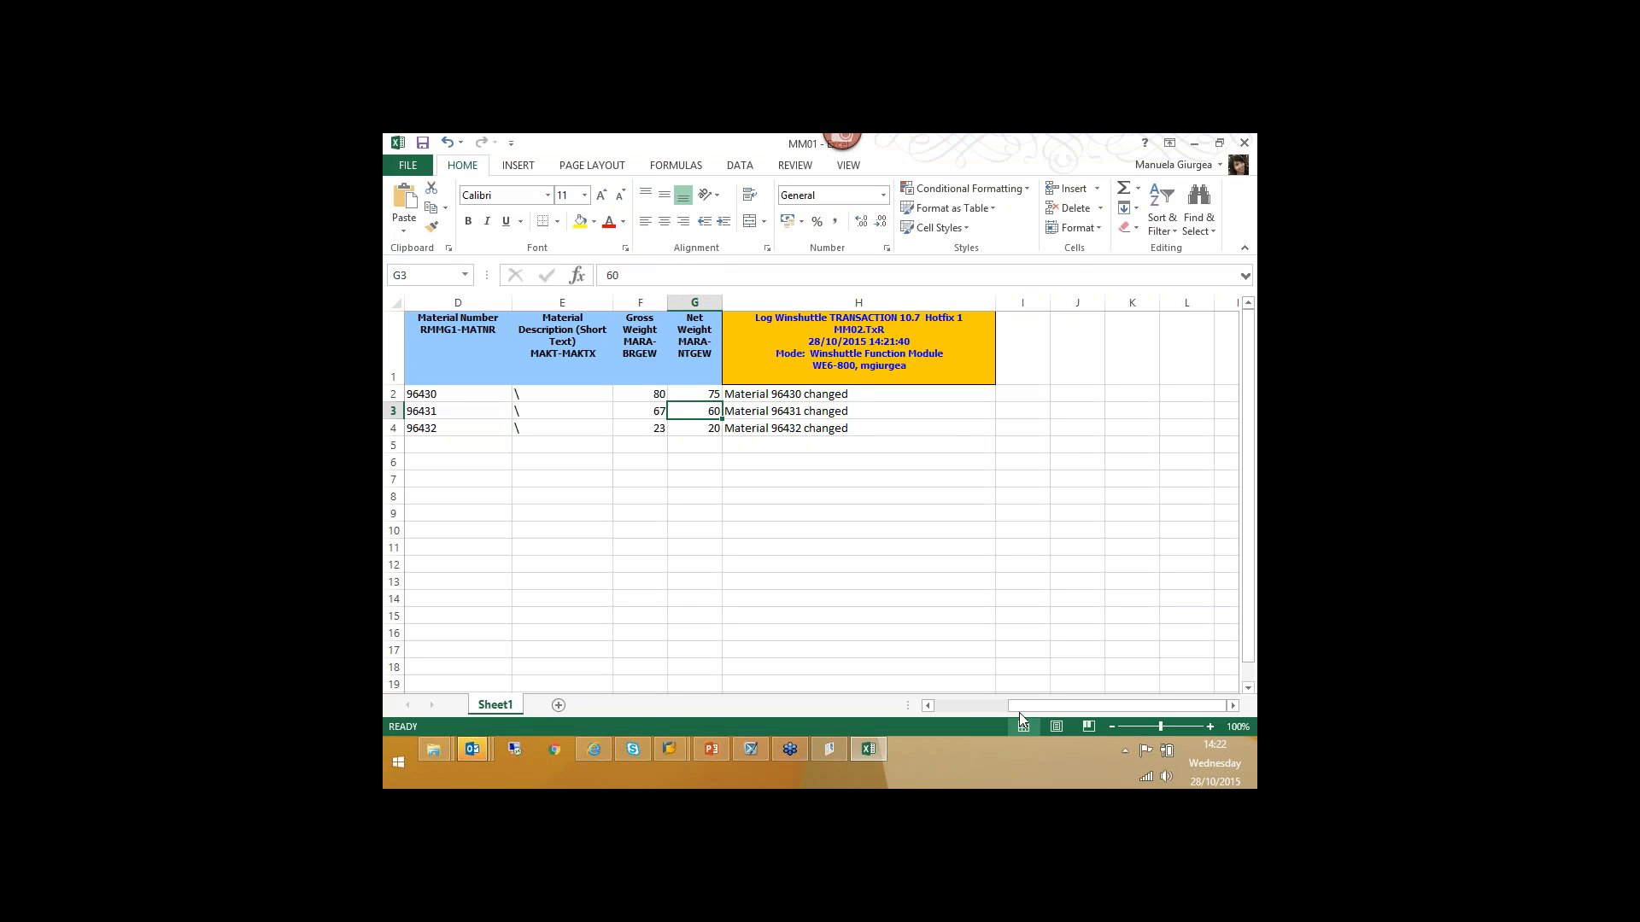
# - Switch to the Linked Scripts presentation in PowerPoint, at the slide on the linking setup
pyautogui.click(970, 705)
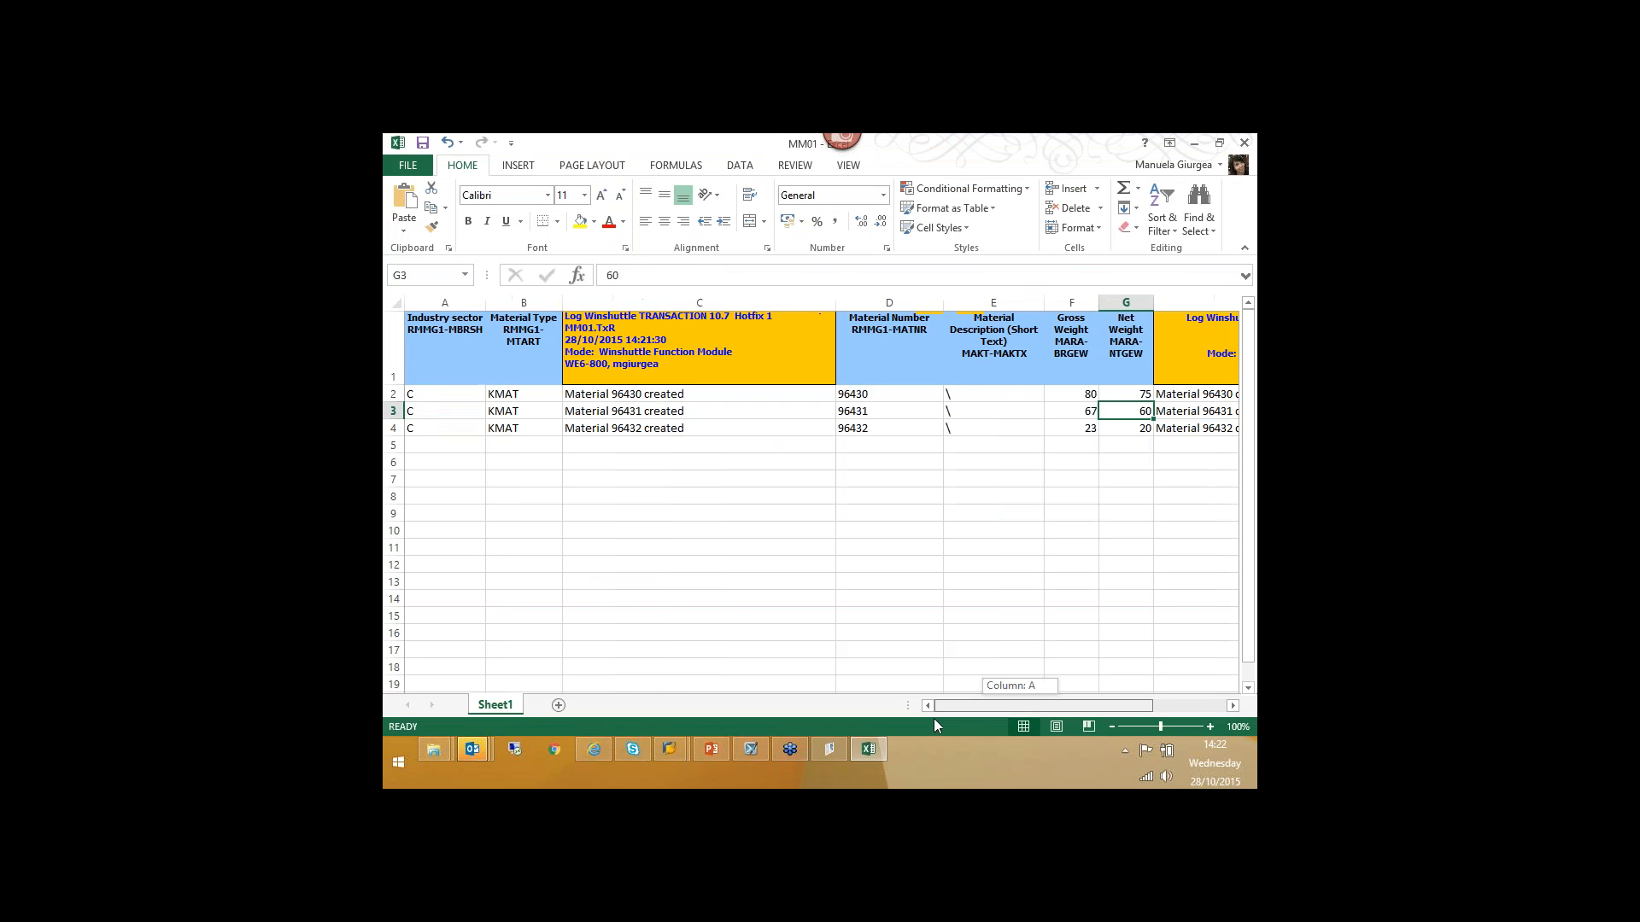
pyautogui.click(720, 750)
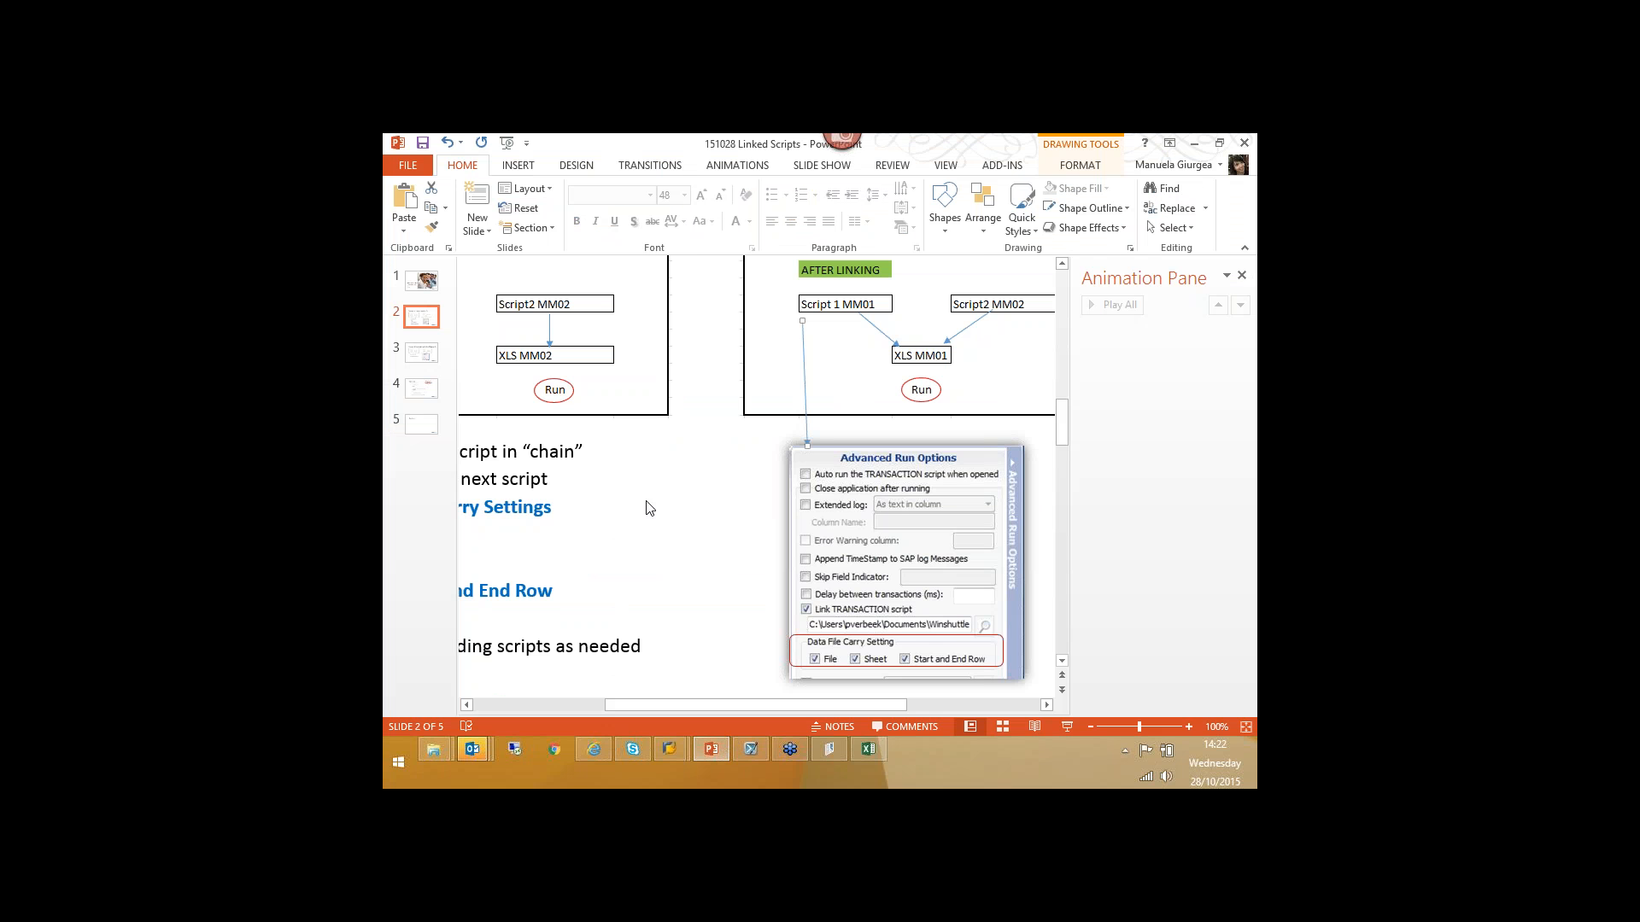